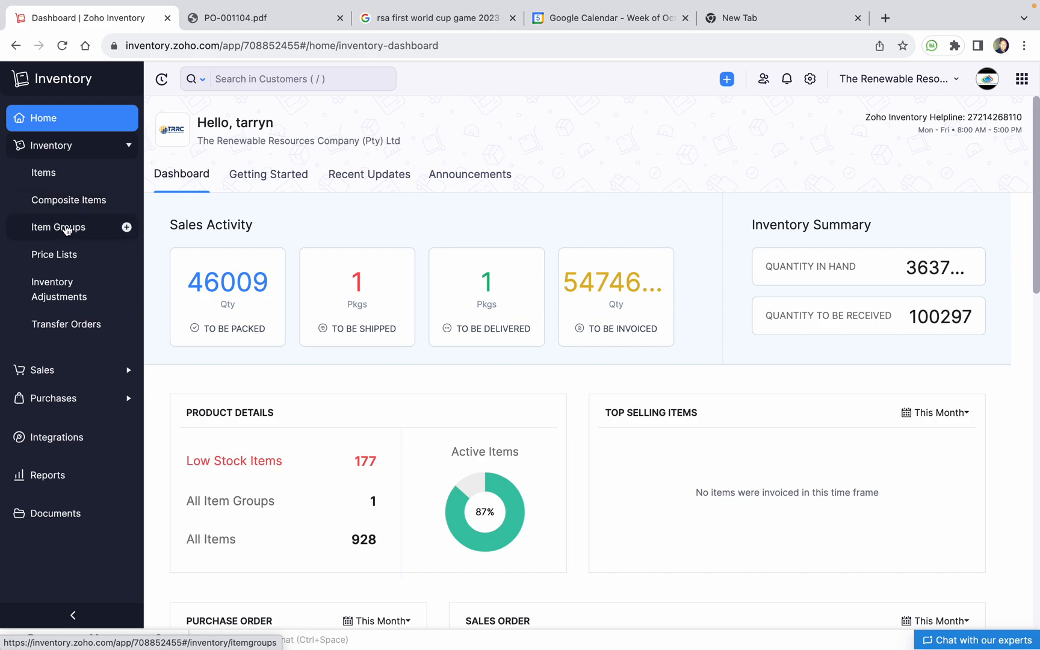
Open a blank New Item Group form and look over its Goods type and attribute options
click(71, 229)
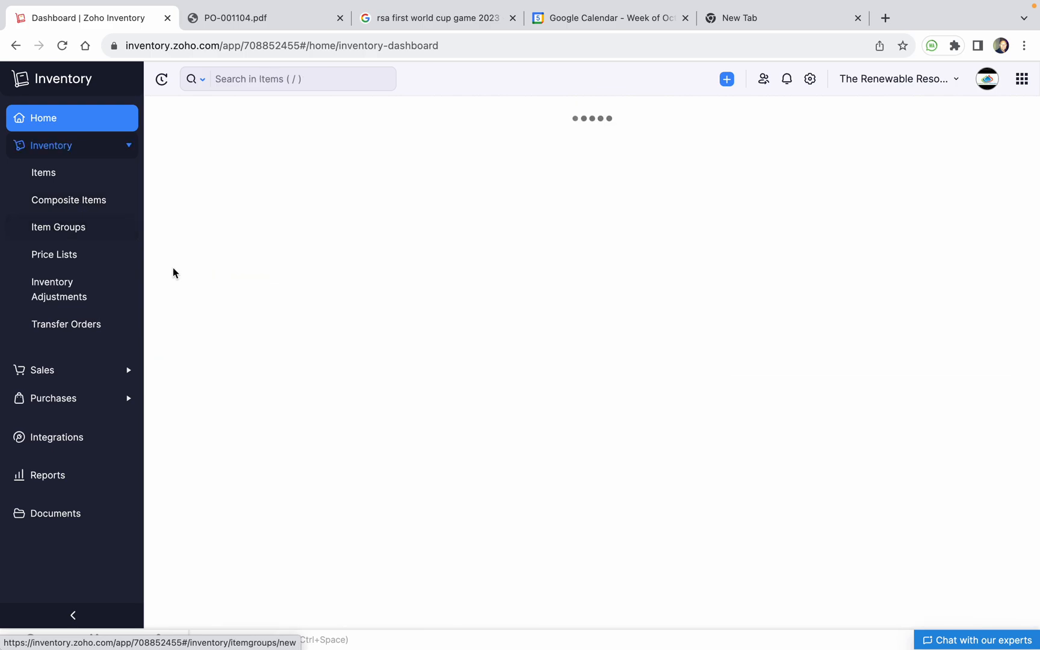
scroll(418, 339, down, 5)
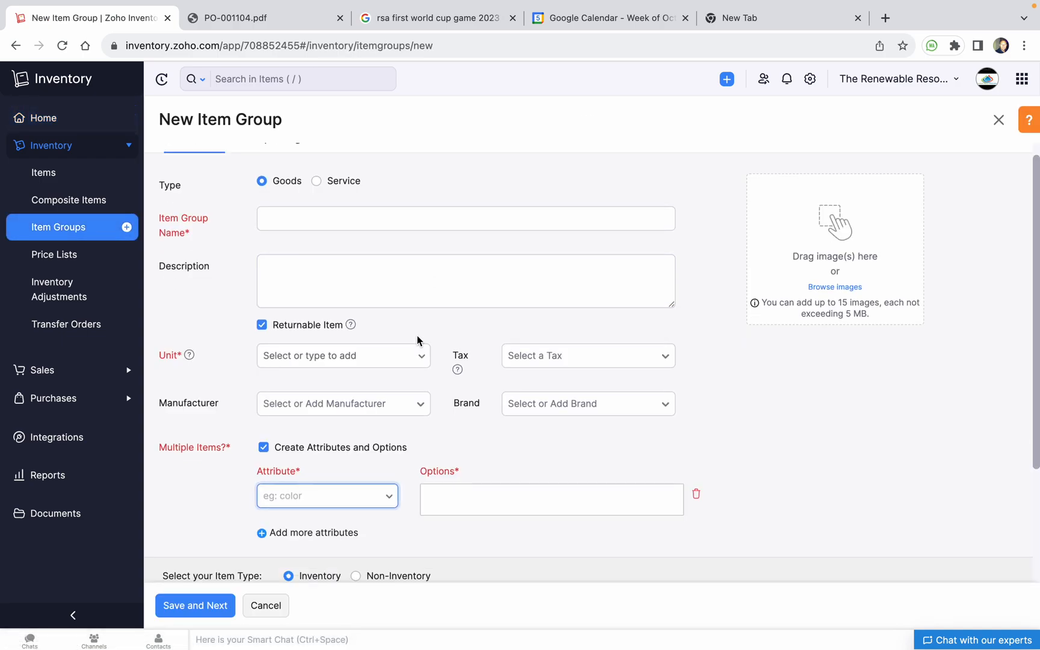
scroll(464, 391, up, 4)
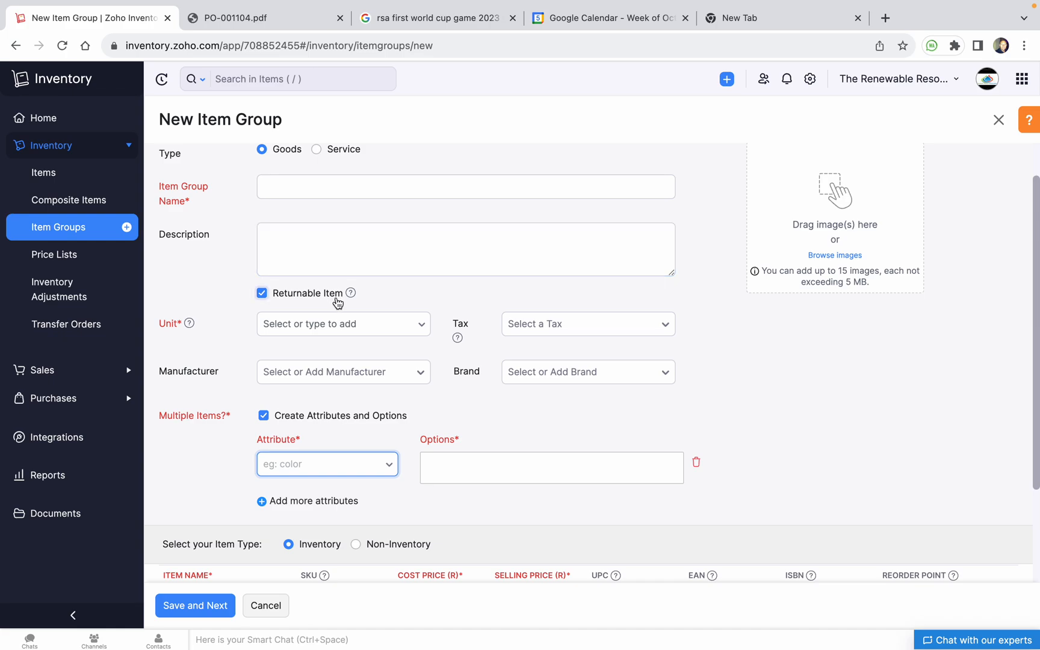
scroll(356, 309, down, 4)
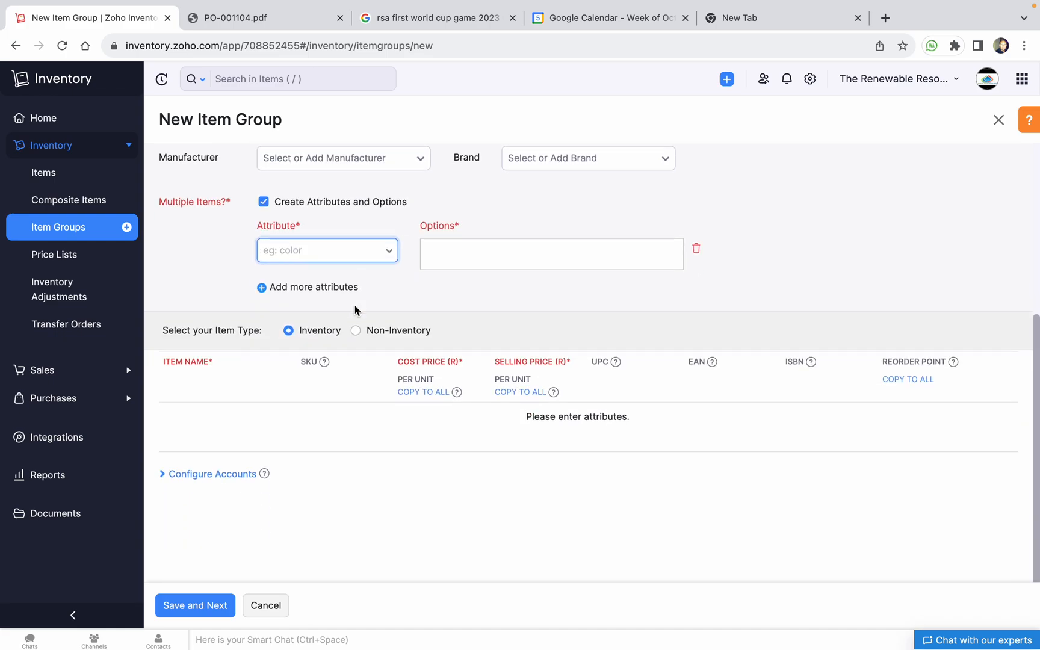
scroll(361, 309, up, 5)
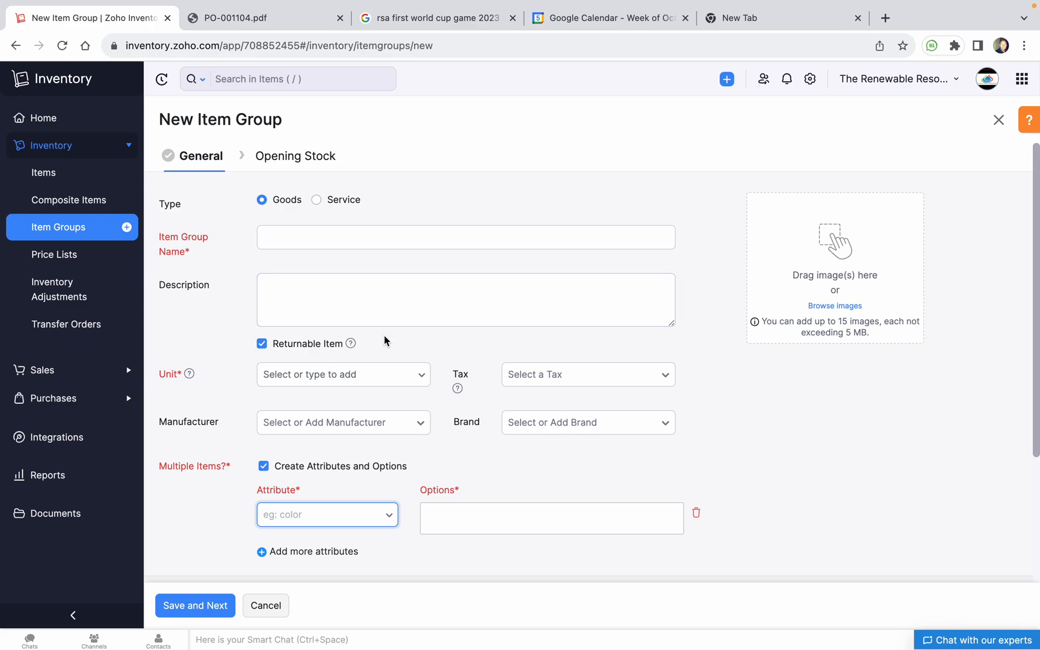
scroll(385, 337, down, 4)
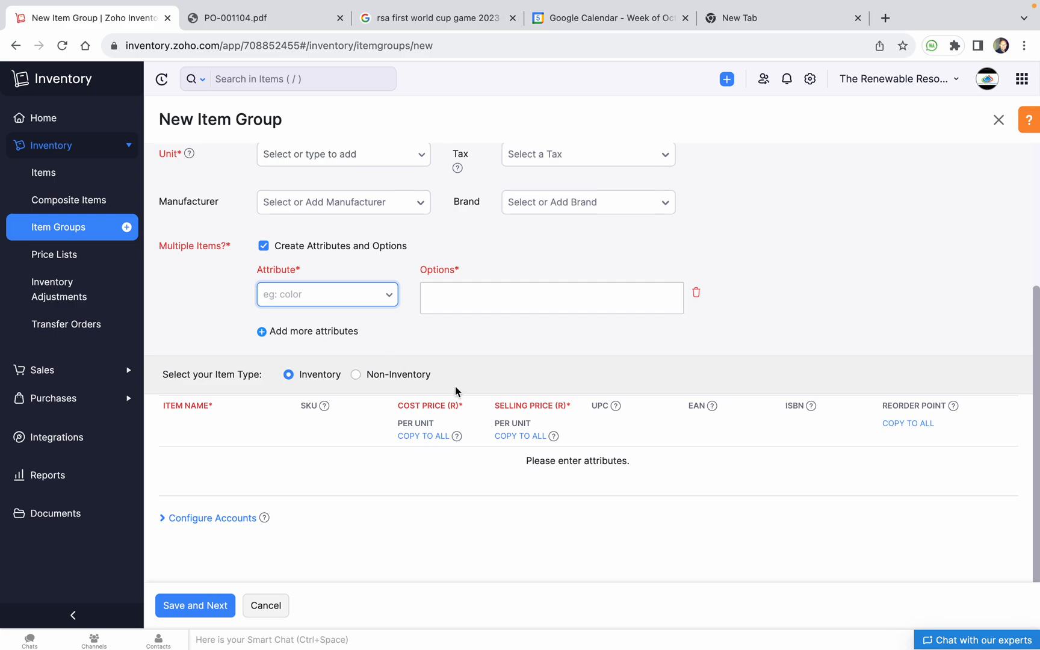
Go to the All Items list and browse through it
click(55, 172)
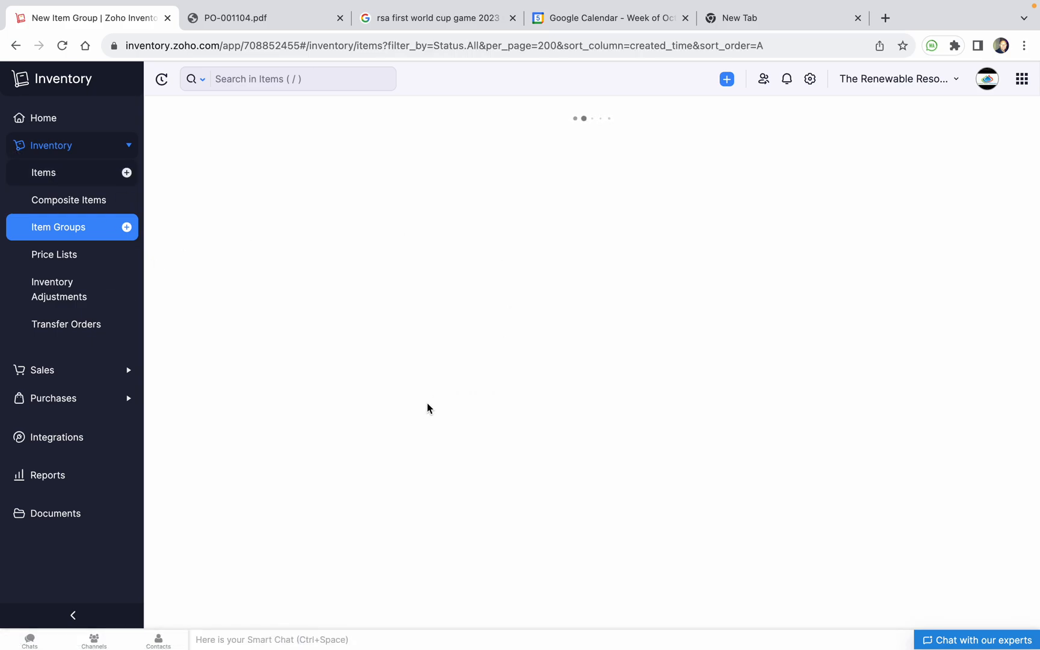
scroll(321, 399, down, 5)
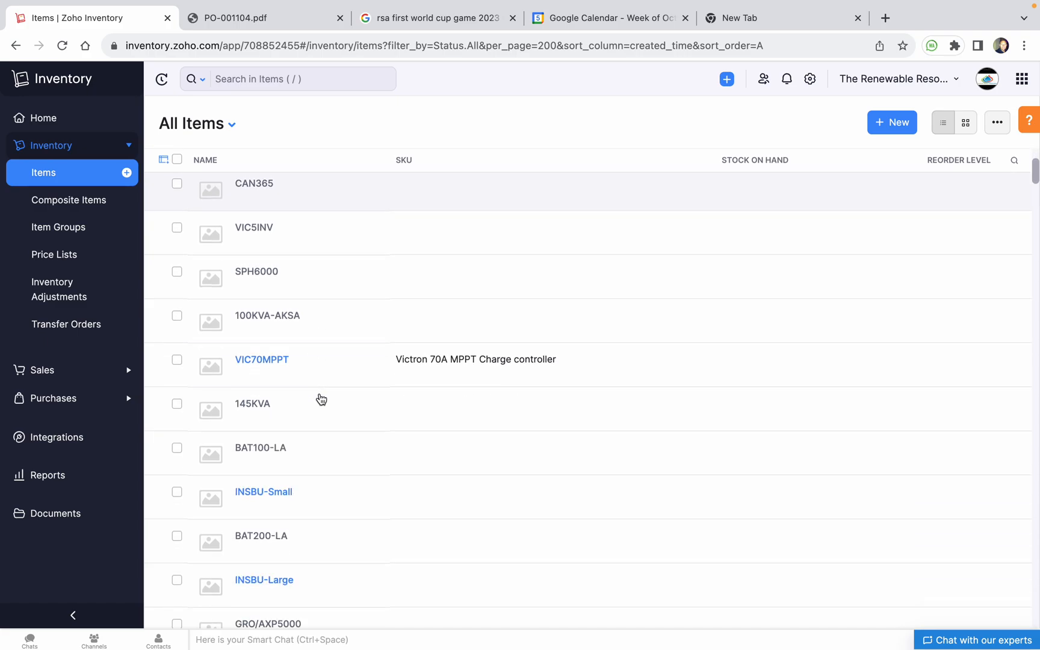
scroll(312, 485, down, 2)
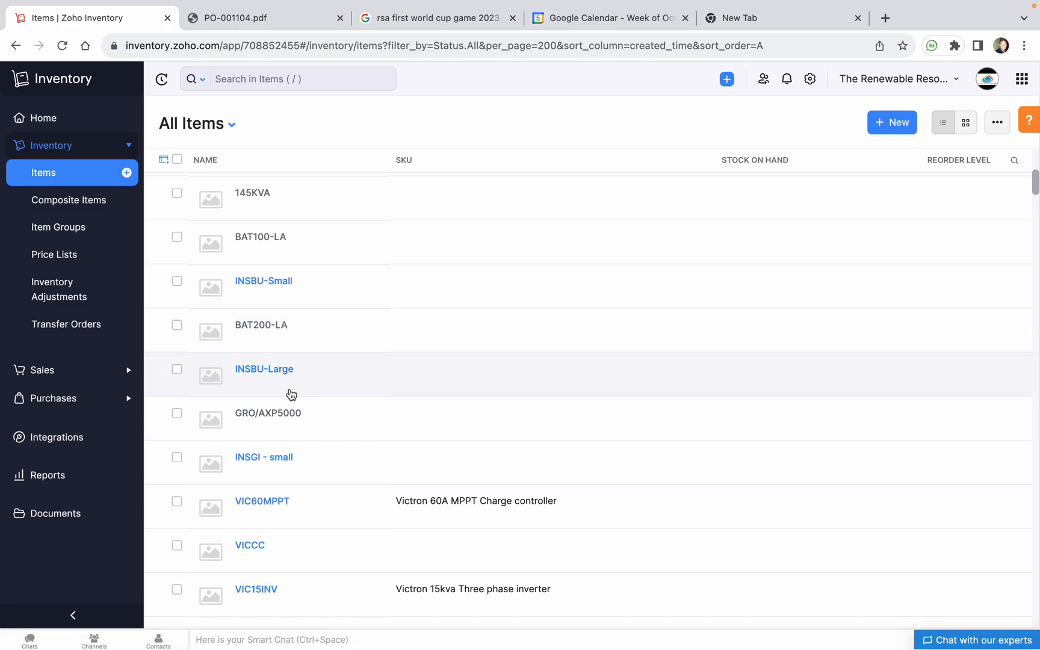
scroll(258, 461, down, 2)
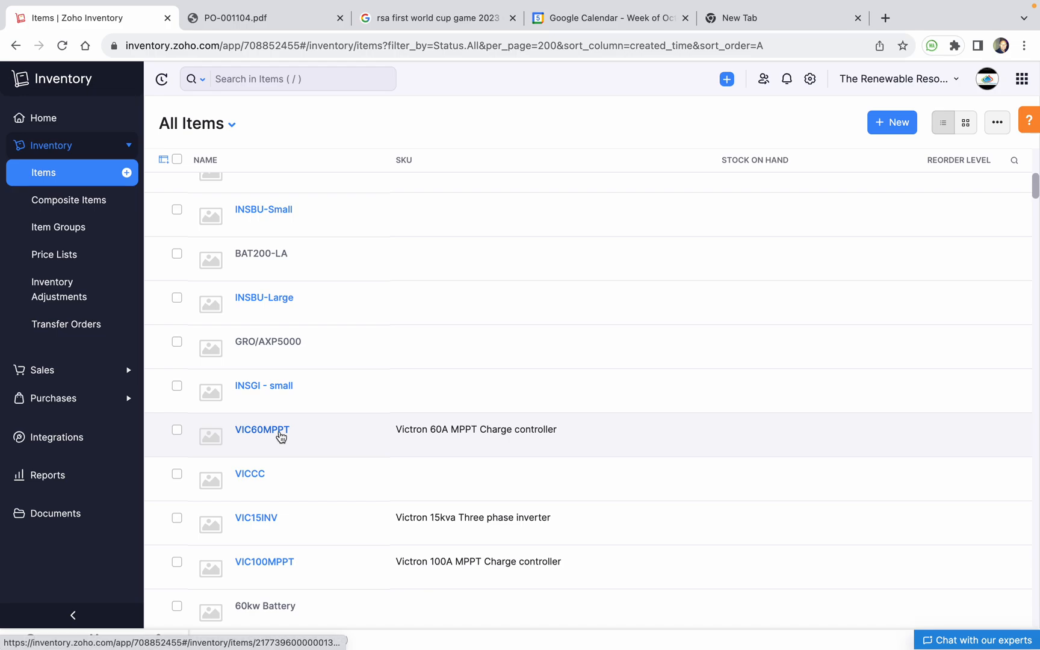
scroll(295, 458, down, 10)
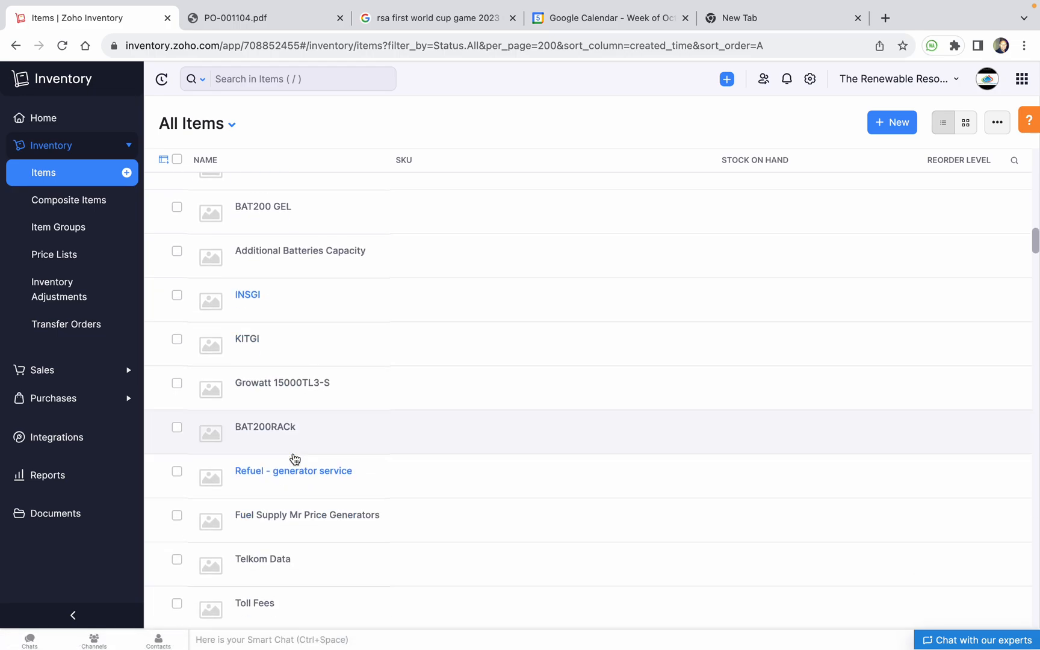
scroll(297, 200, up, 10)
Search the items for 'pv-' and pick the PV-555W Tier 1 Solar Panel result
click(311, 78)
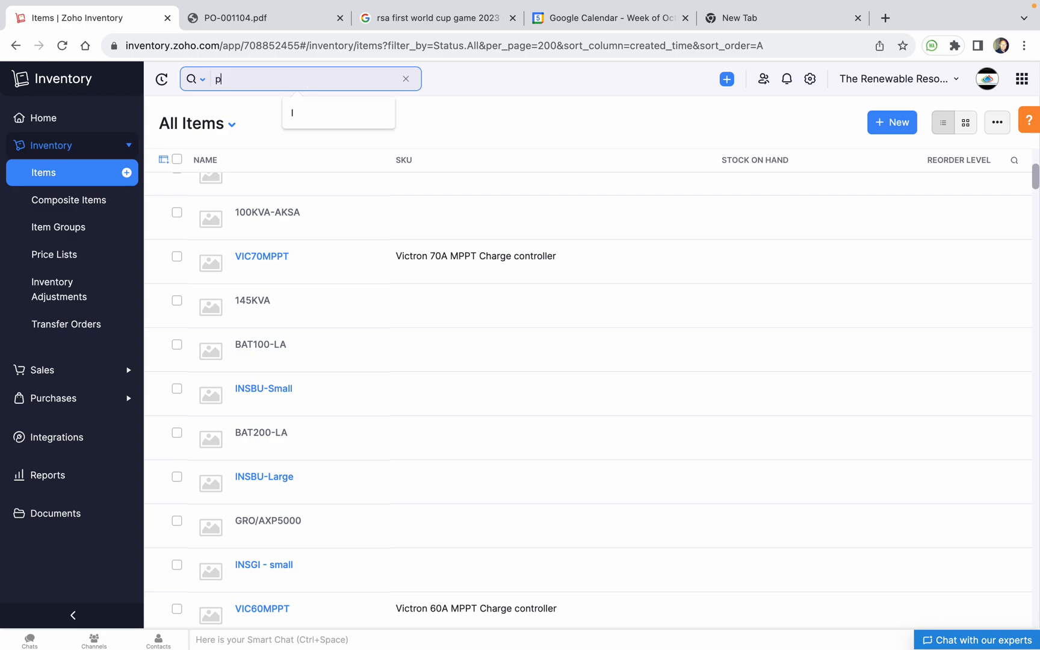
text(pv-555)
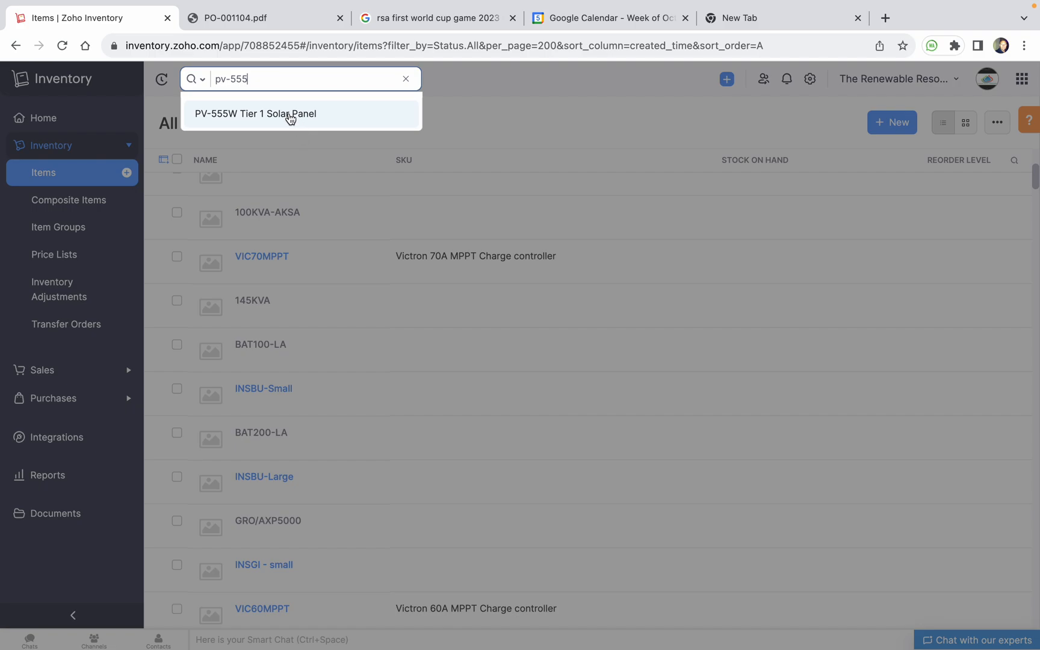
click(289, 115)
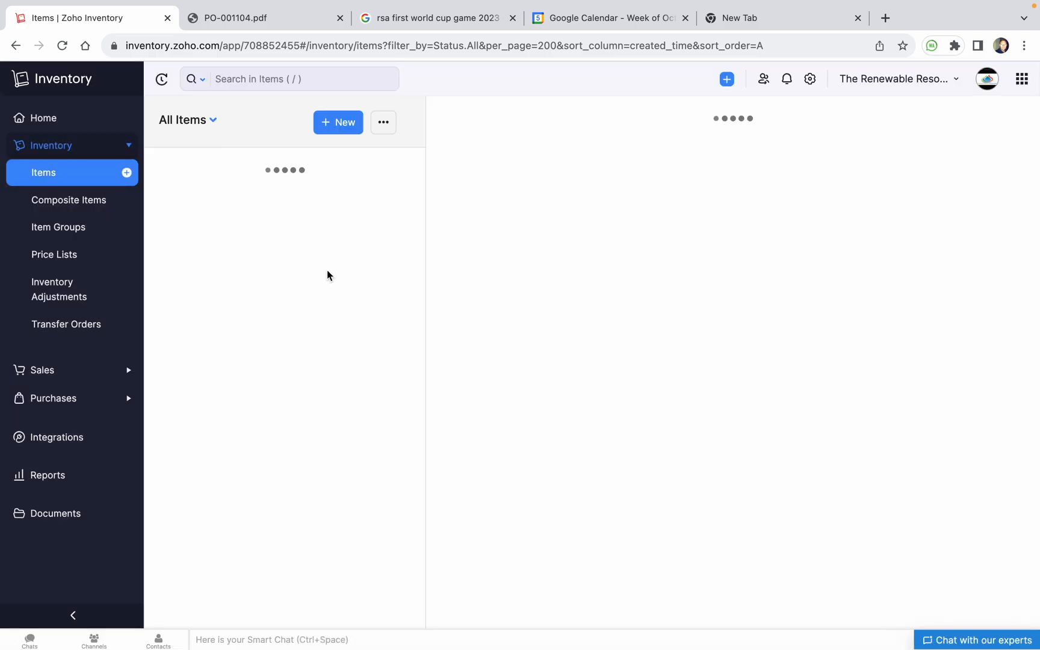
View the PV-555W Tier 1 Solar Panel overview, then close it back to the filtered list
click(209, 265)
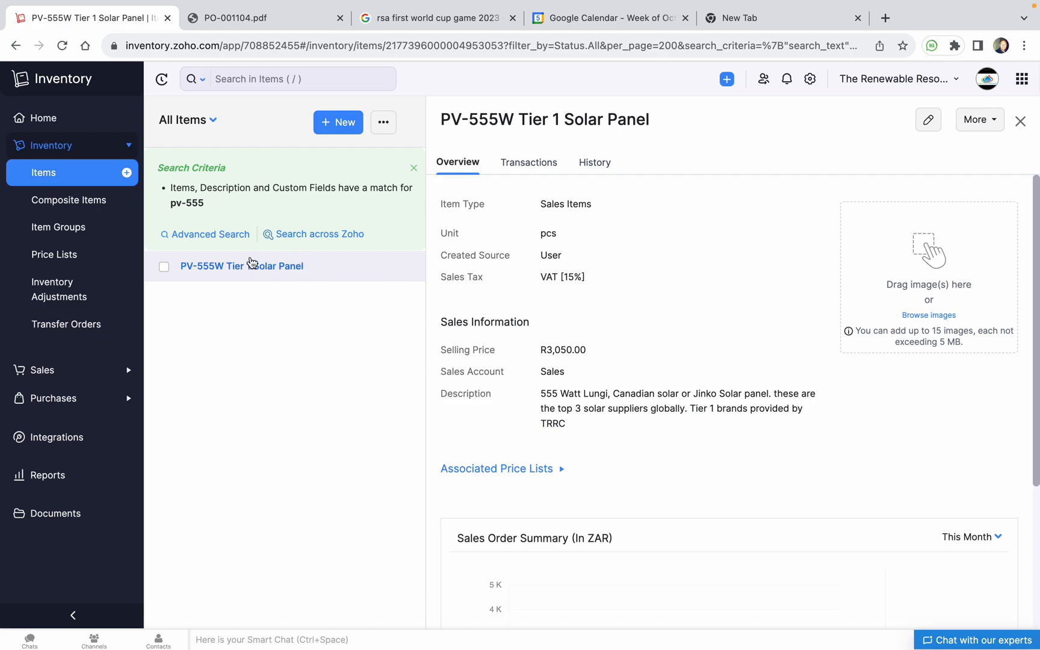
click(66, 174)
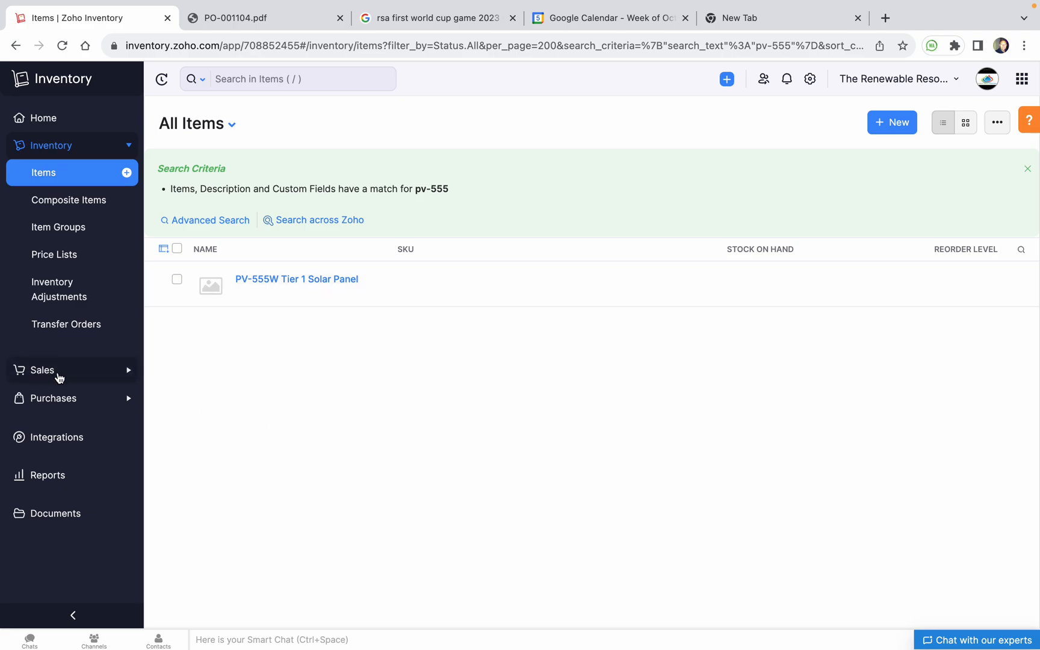
click(62, 399)
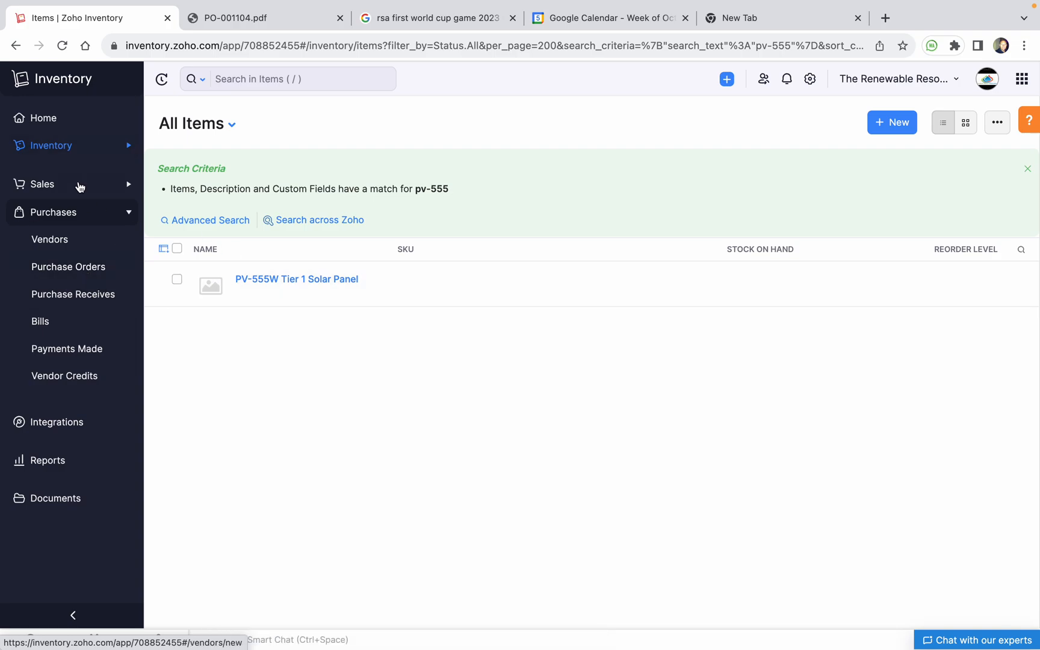
Clear the pv-555 search from the All Items view so every item shows, sorted by name
click(65, 155)
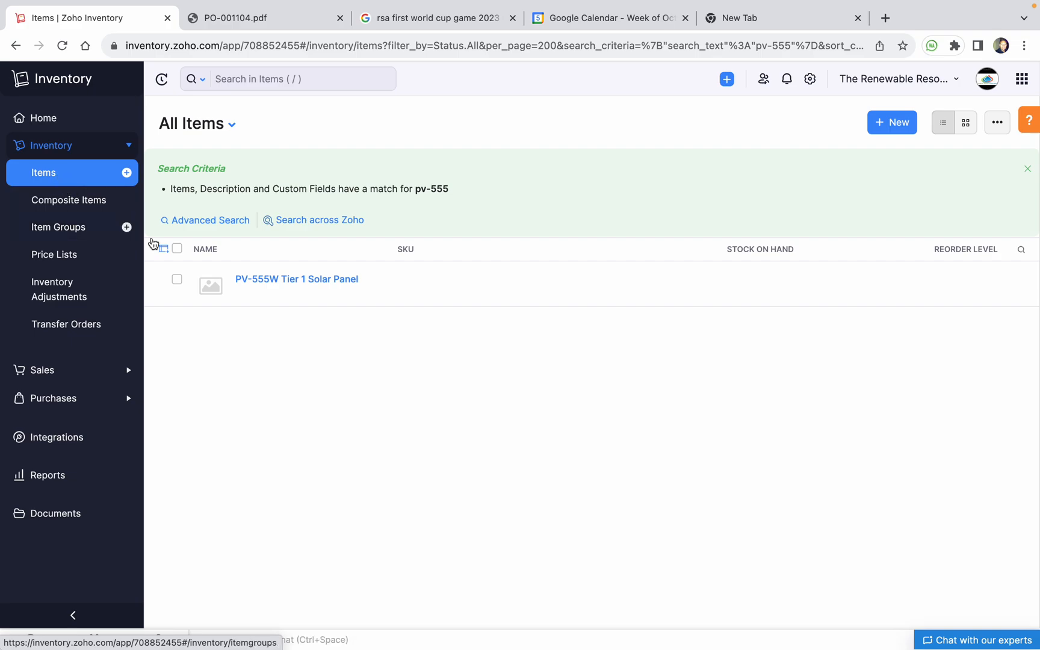
click(232, 125)
click(219, 160)
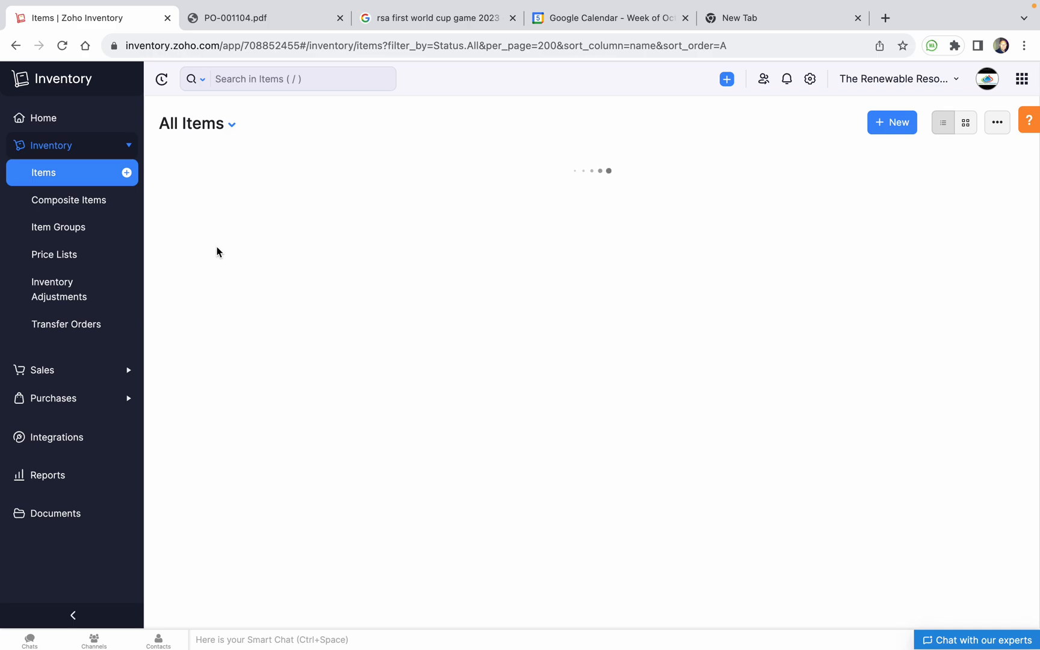
Export all items in XLSX (Microsoft Excel) format and open the downloaded Item (3).xlsx
click(998, 124)
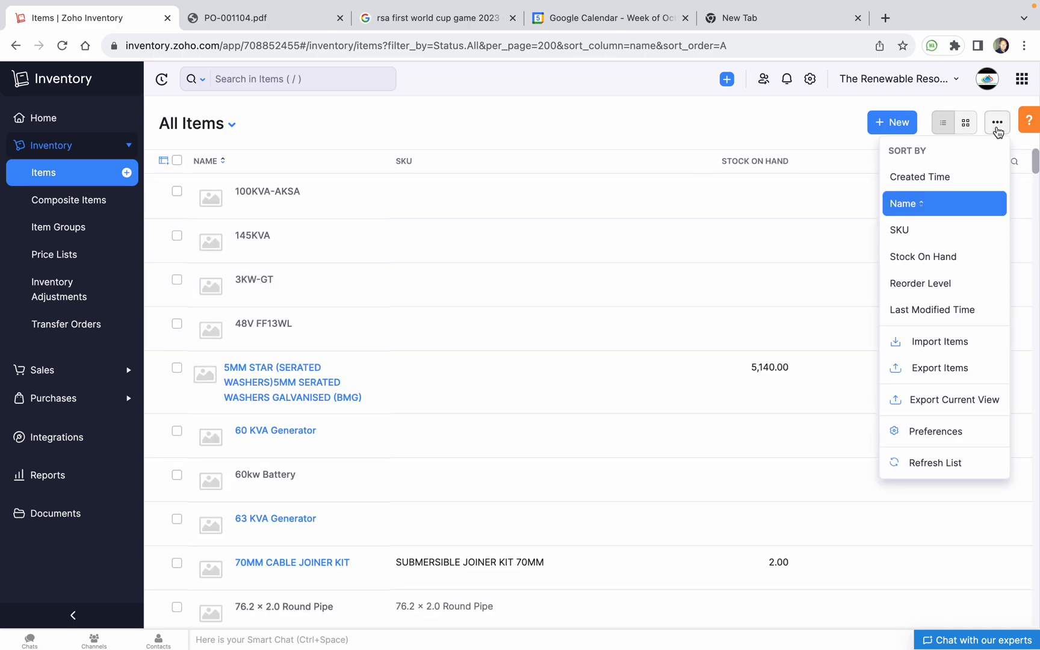
click(956, 379)
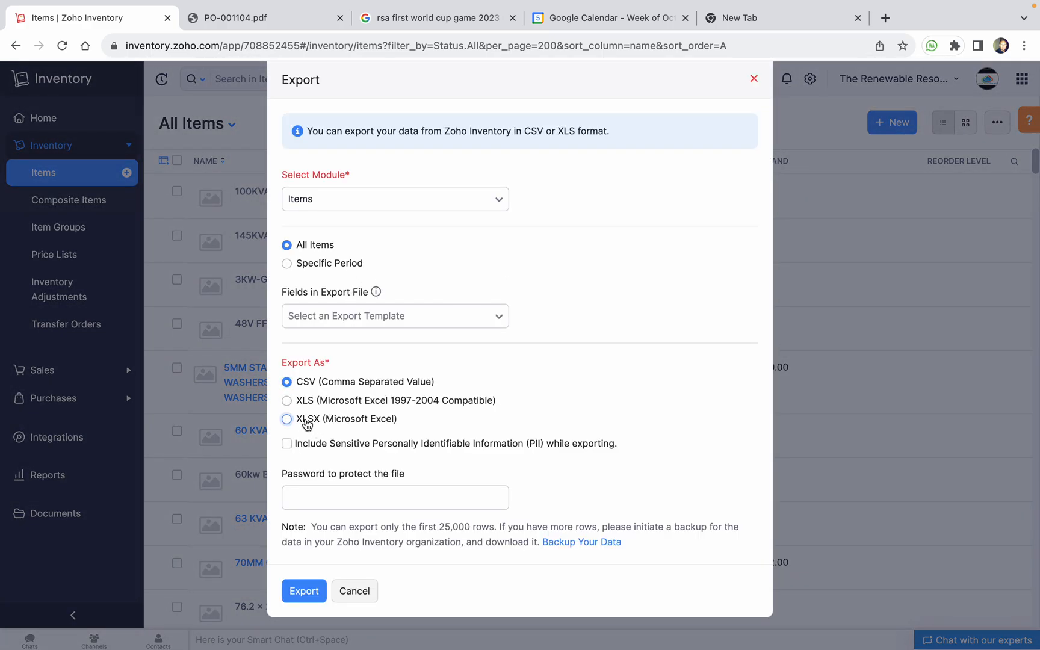
click(307, 421)
click(304, 591)
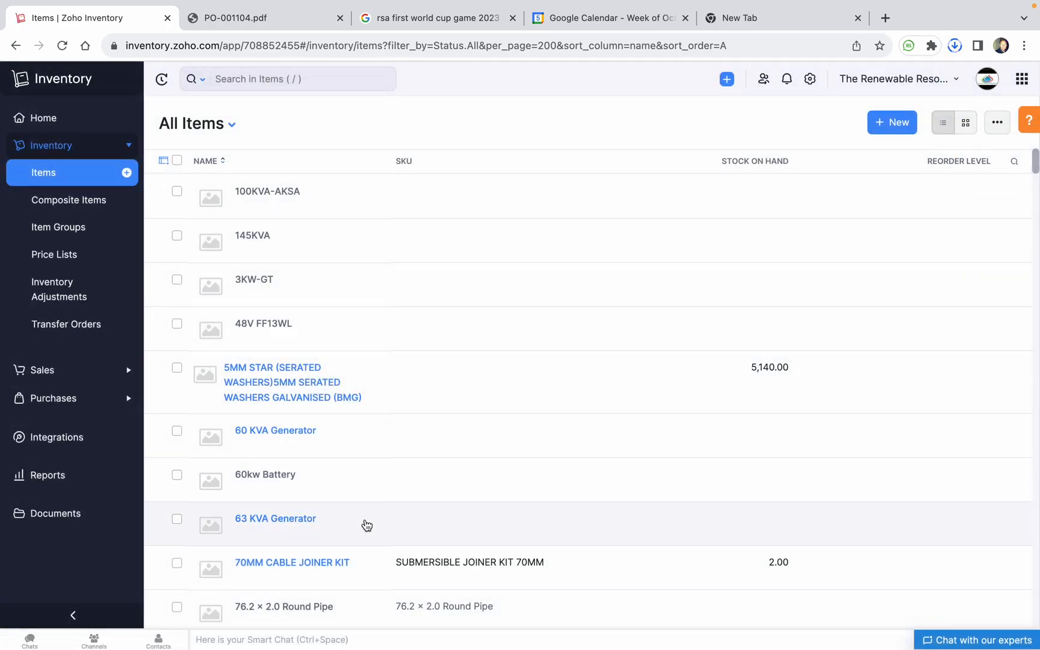
click(954, 47)
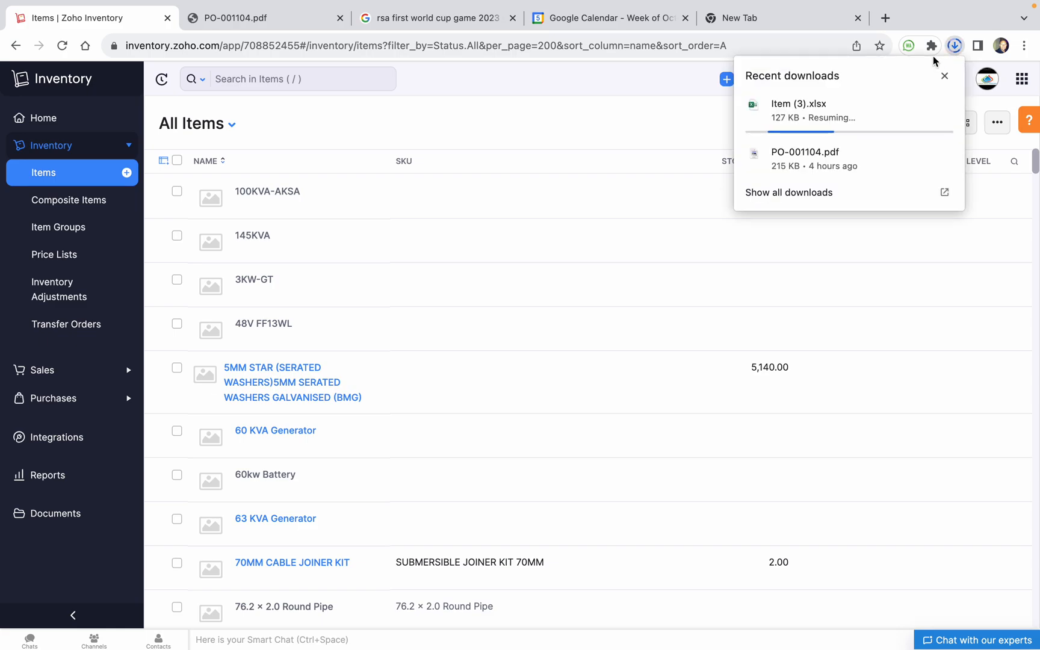
click(808, 114)
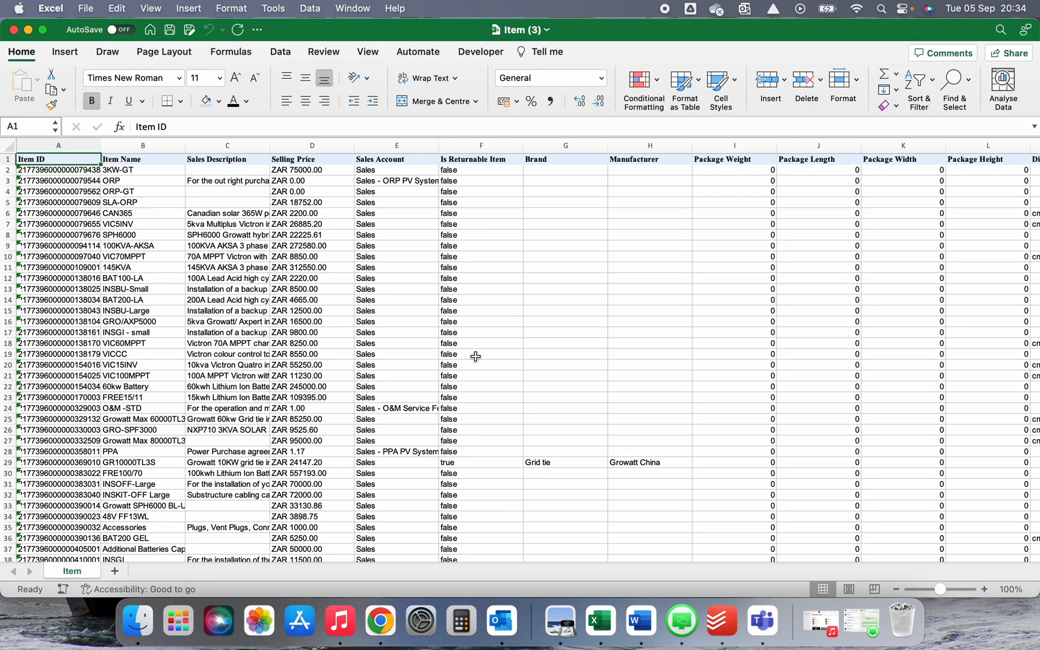
scroll(341, 379, down, 20)
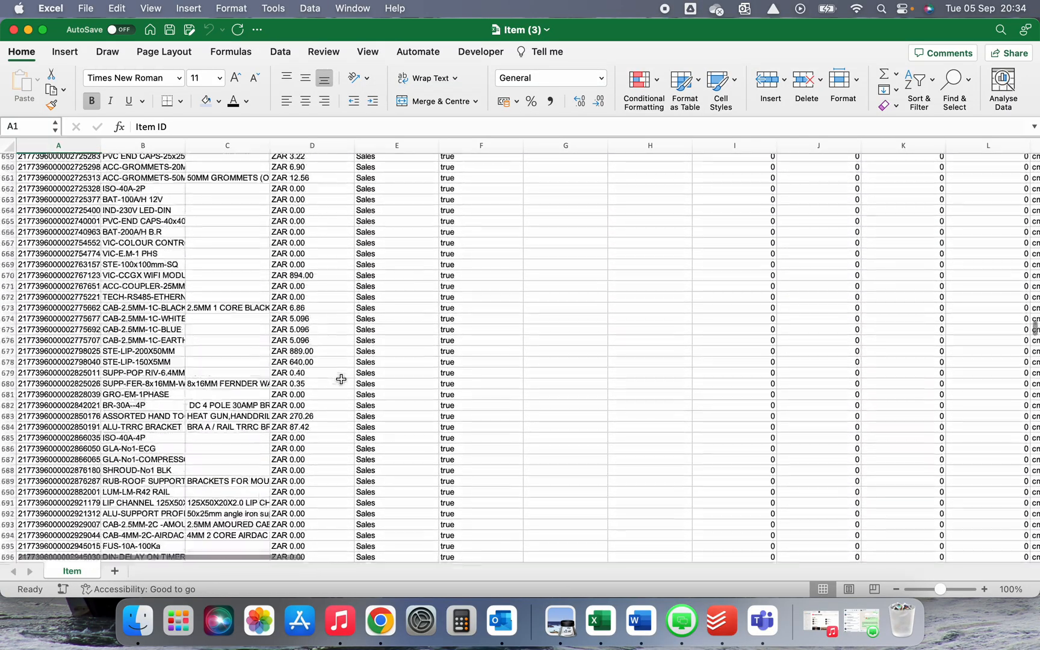
scroll(342, 379, down, 20)
scroll(342, 380, up, 8)
scroll(342, 380, down, 1)
click(8, 466)
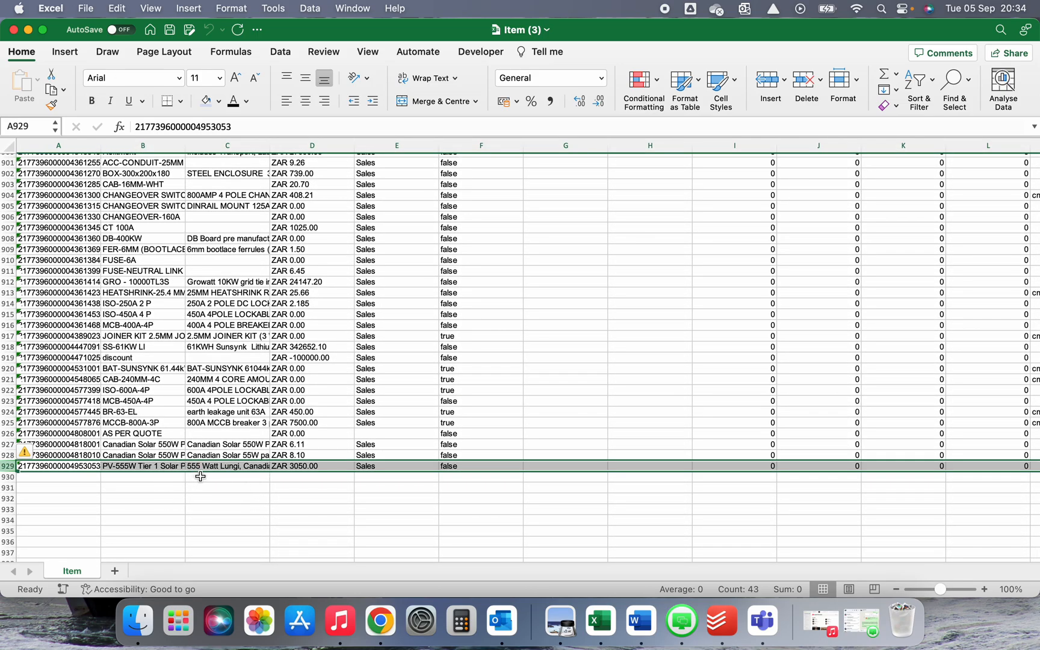
scroll(233, 346, up, 20)
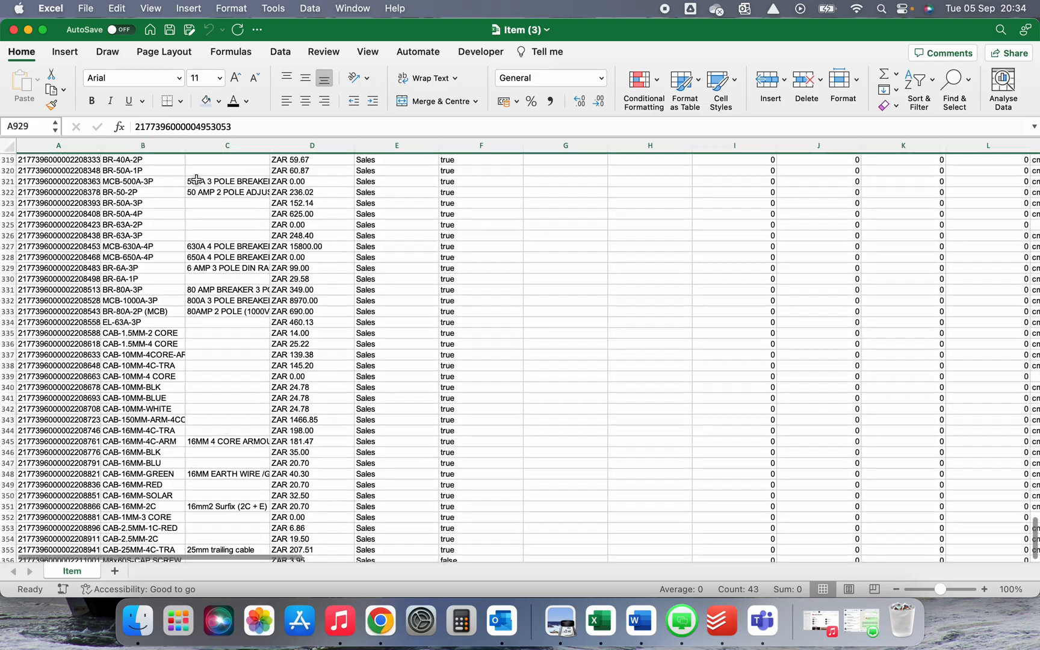
drag(186, 145, 489, 145)
click(153, 194)
key(Down)
key(Down)
key(Down)
key(Down)
key(Down)
scroll(196, 271, up, 5)
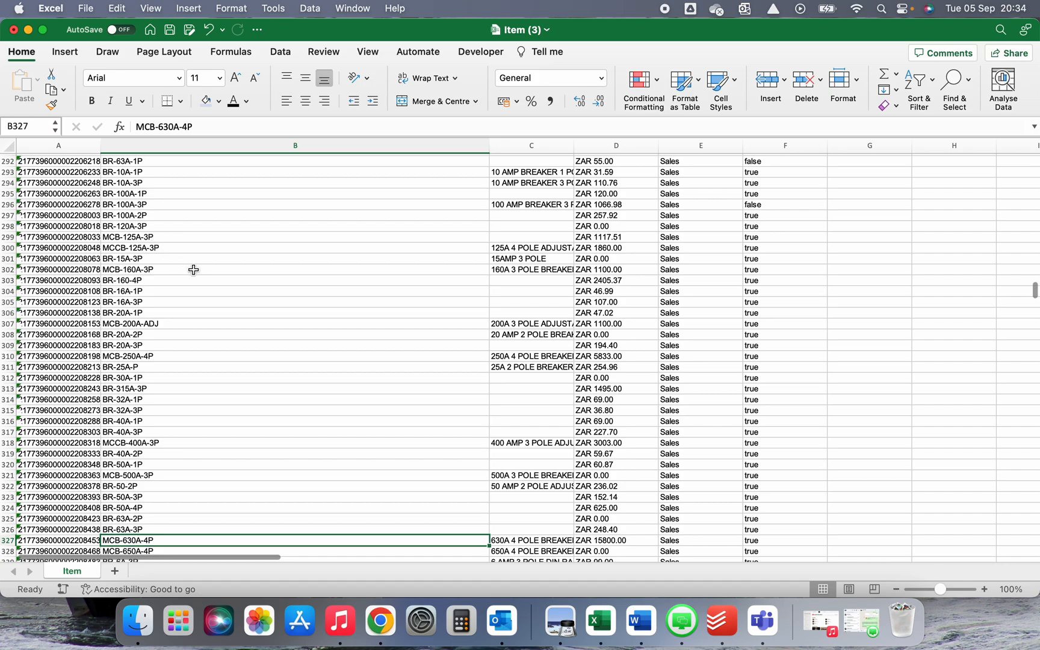
scroll(165, 188, up, 3)
scroll(153, 412, down, 3)
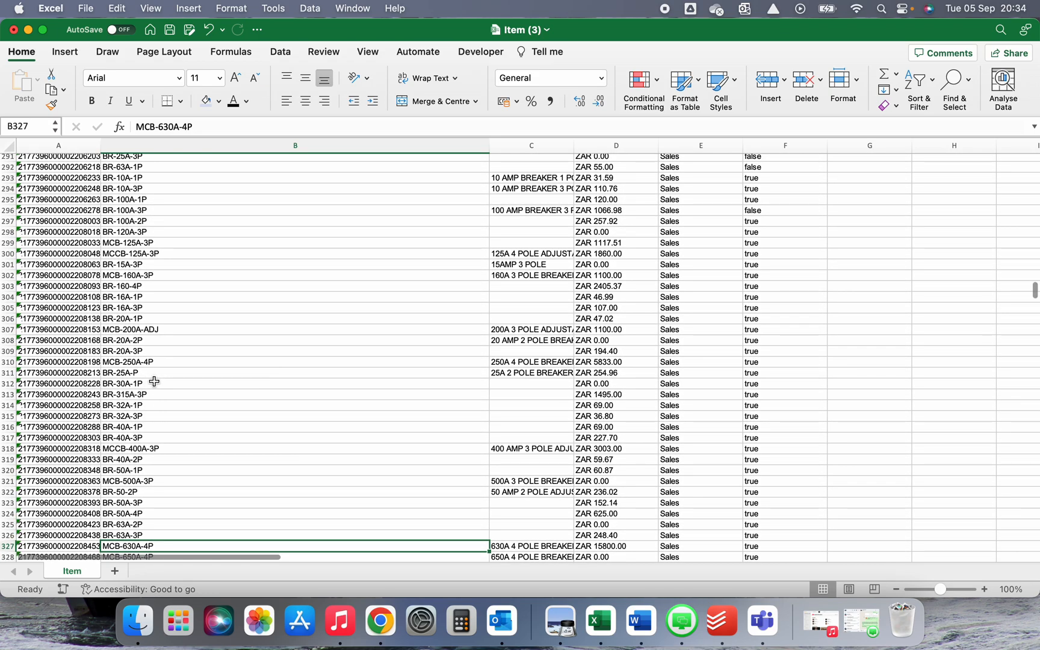
click(130, 374)
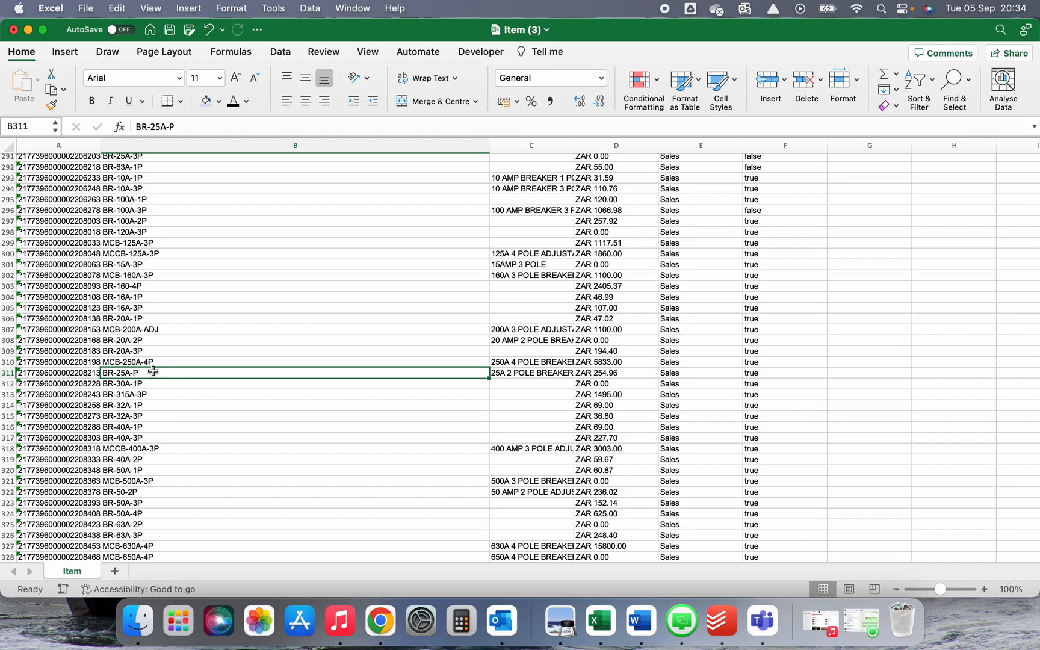
scroll(163, 411, down, 4)
click(143, 411)
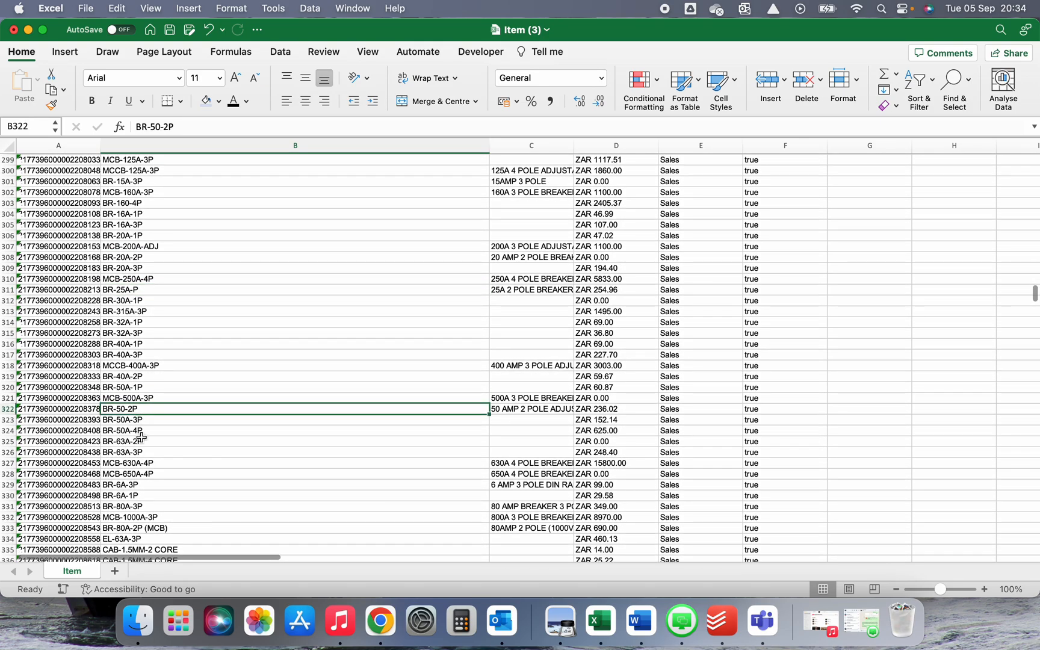
click(153, 463)
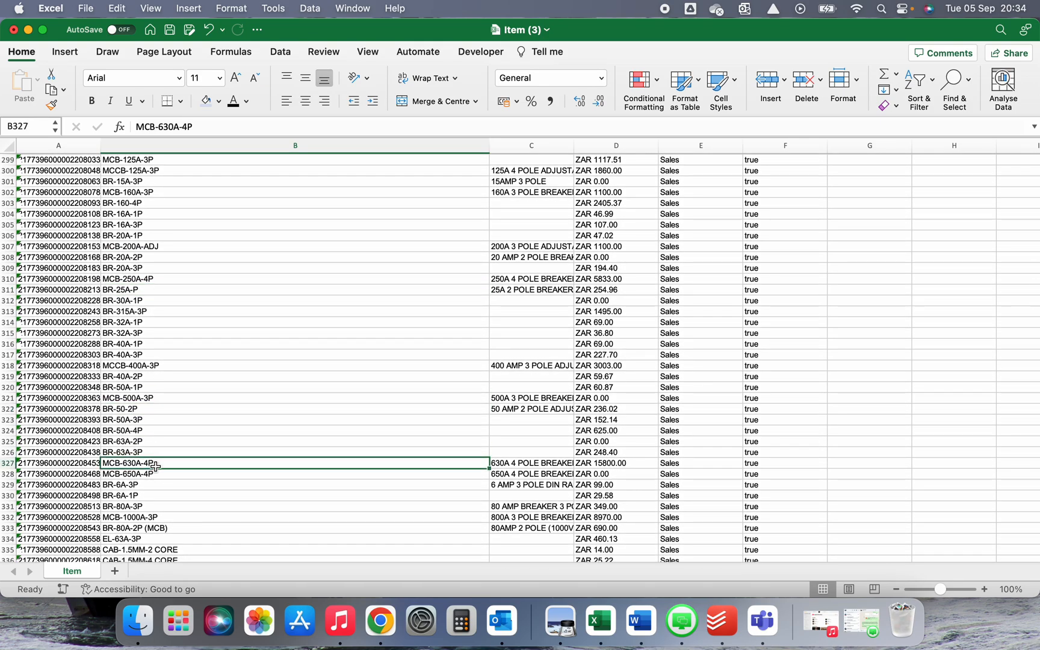
scroll(172, 497, down, 3)
click(167, 356)
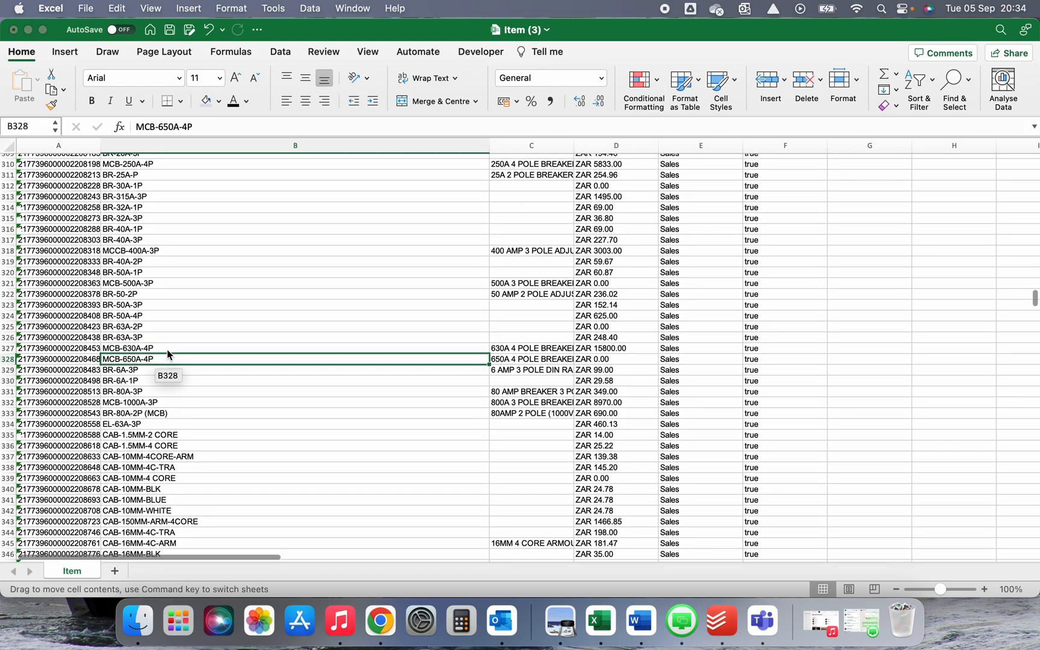
drag(167, 356, 174, 379)
click(482, 259)
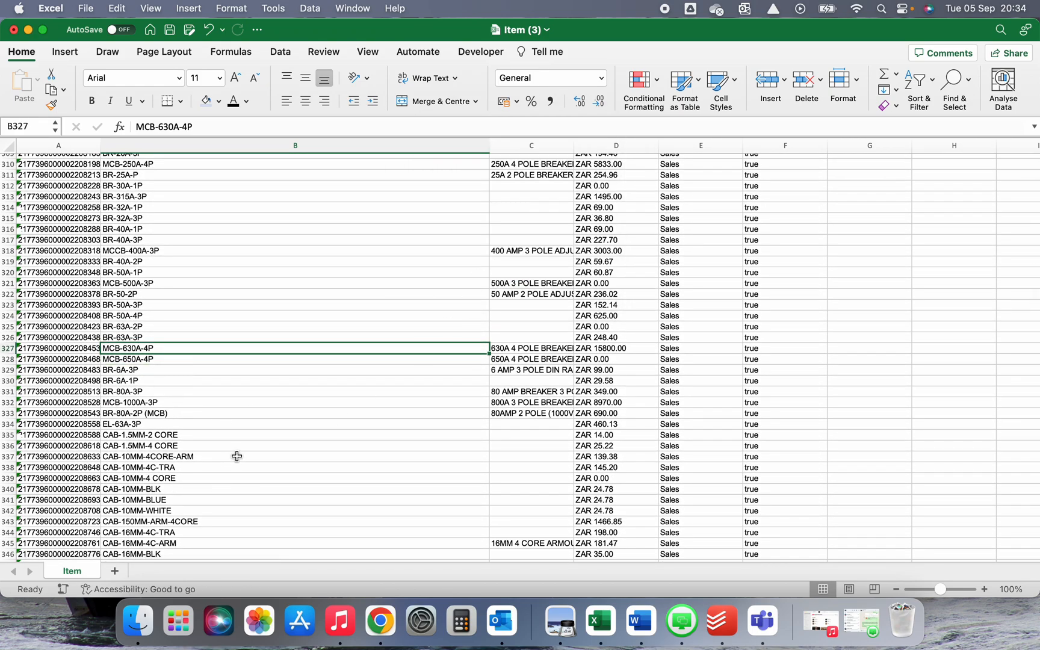
scroll(237, 445, down, 5)
scroll(208, 313, up, 3)
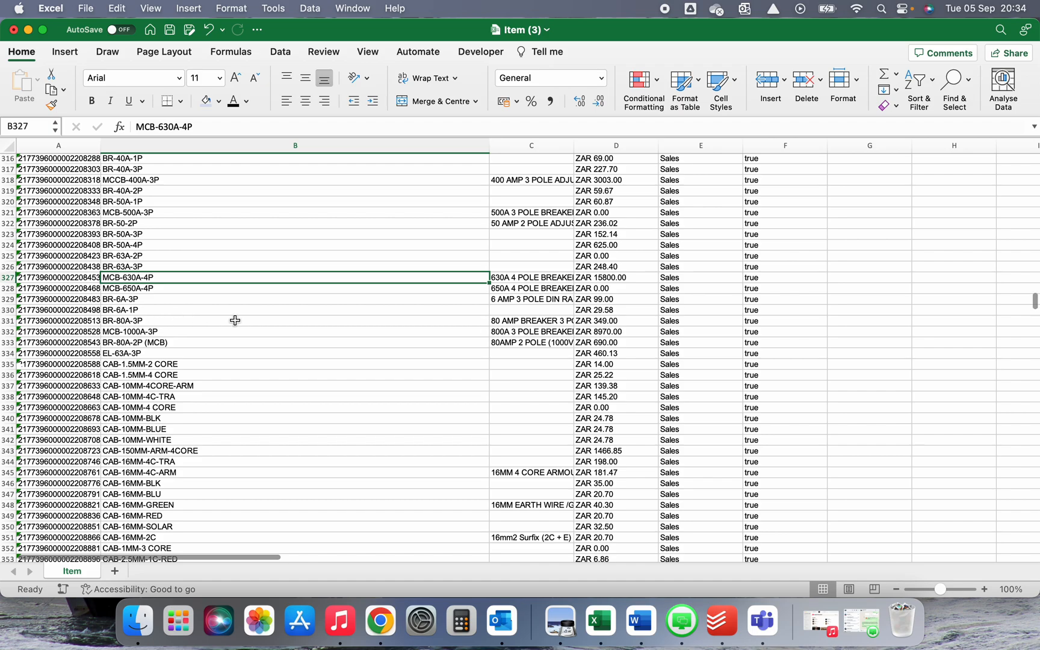
scroll(241, 389, down, 1)
scroll(244, 389, down, 6)
scroll(150, 295, up, 2)
scroll(148, 291, down, 6)
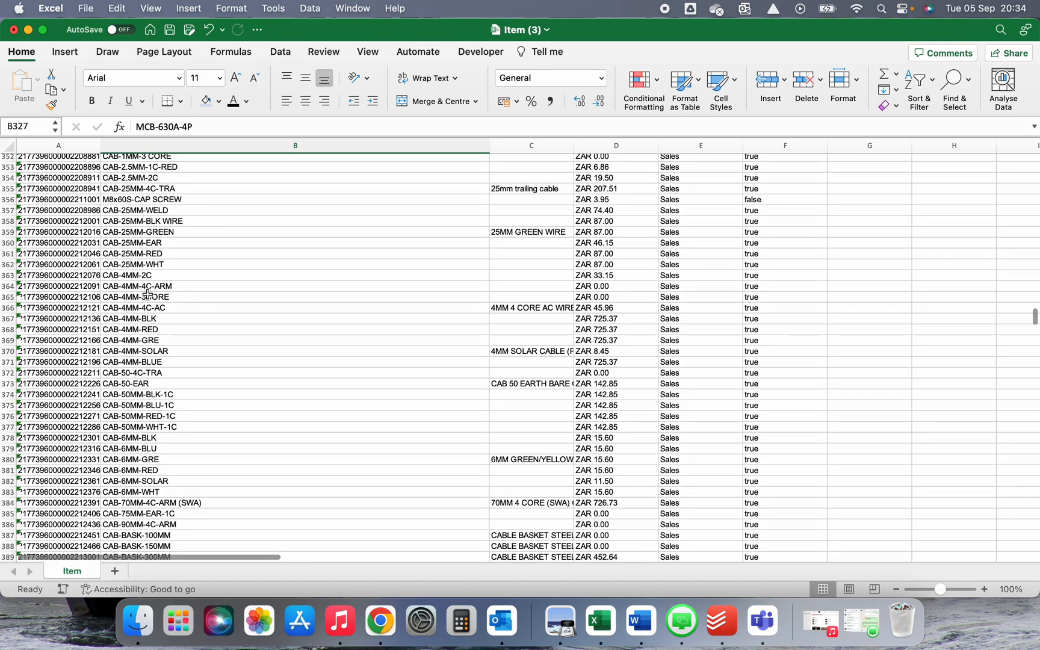
scroll(151, 301, down, 3)
scroll(157, 306, up, 3)
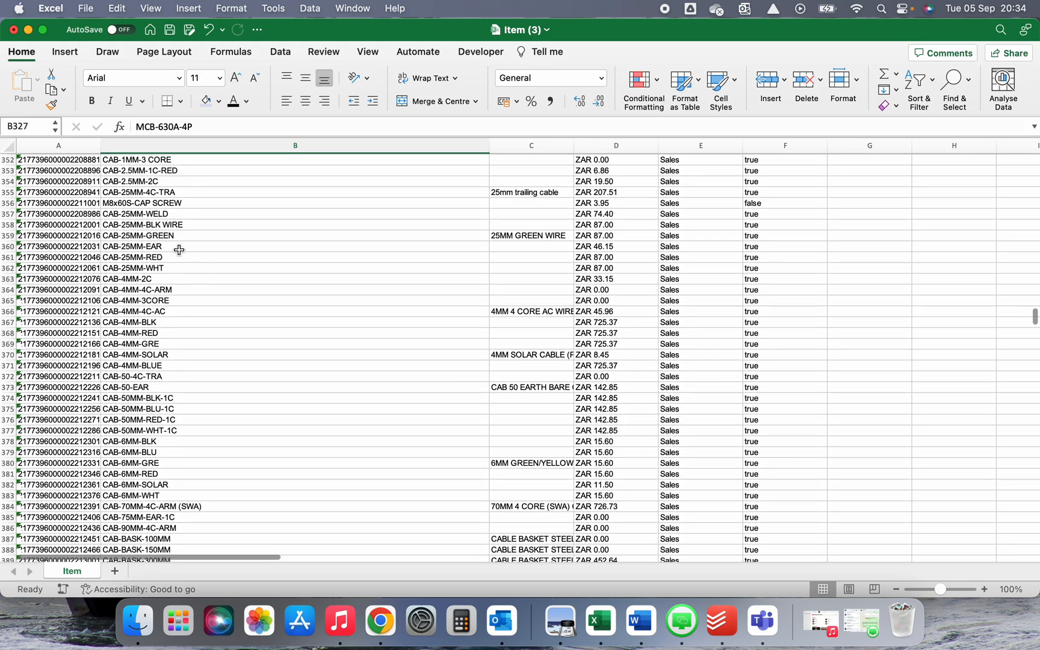
click(147, 226)
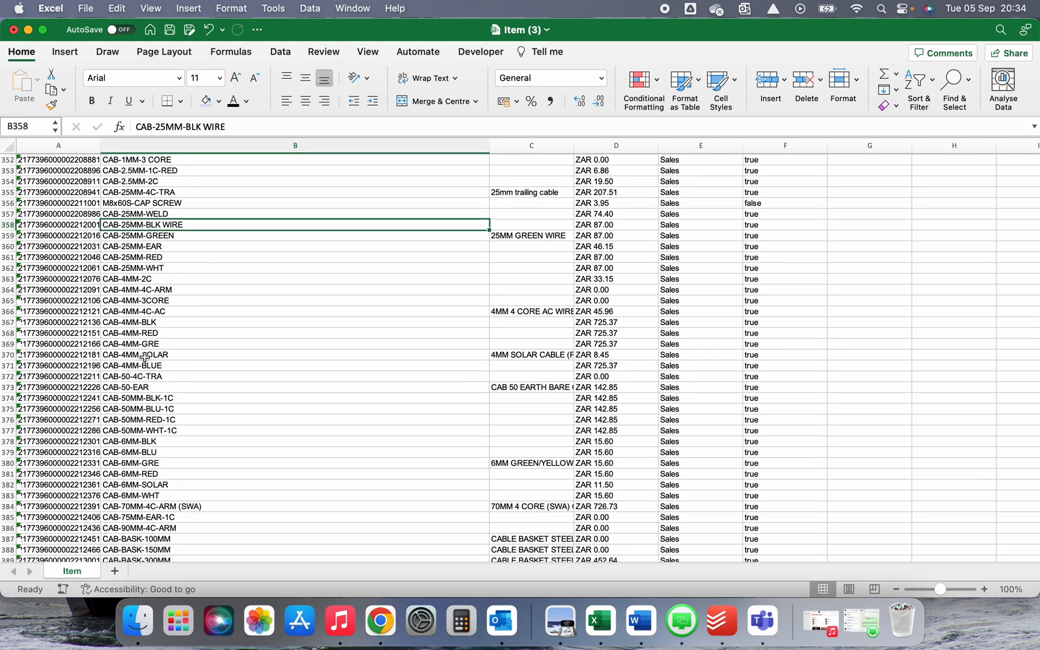
scroll(140, 336, down, 1)
click(139, 336)
click(154, 347)
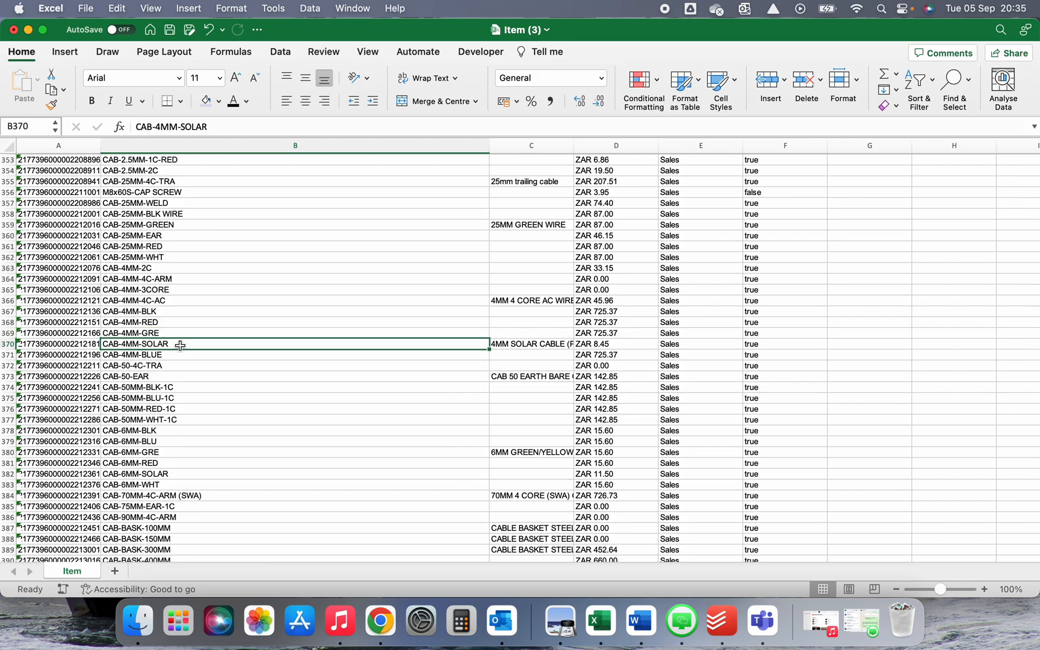
Leave Excel, return to the All Items list in Chrome and expand the Sales section
click(208, 300)
key(ctrl+Up)
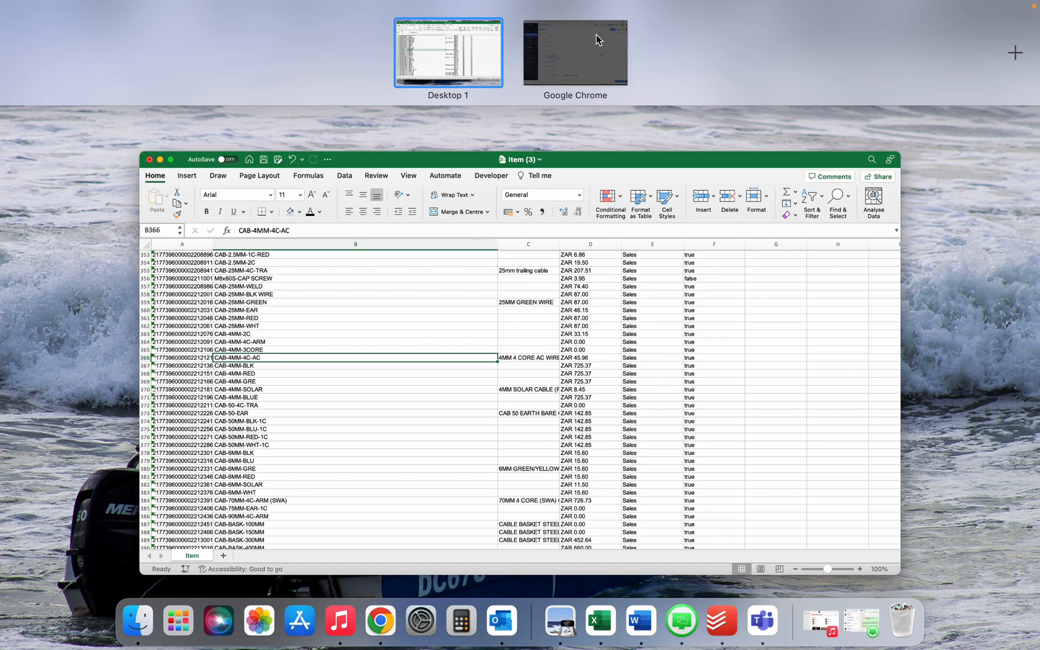
click(596, 39)
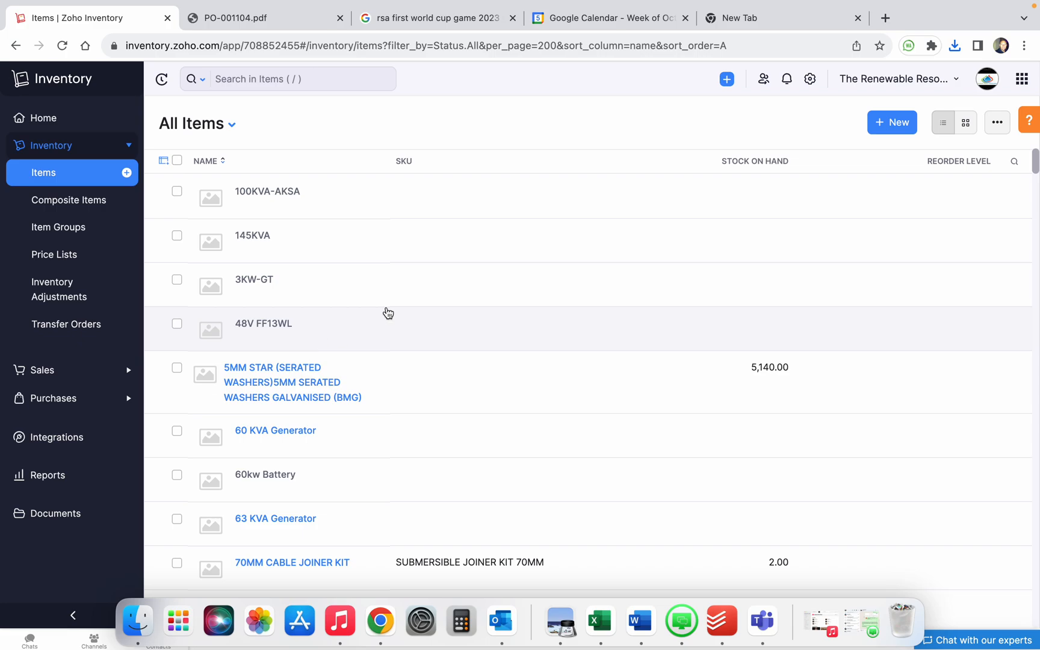
click(997, 122)
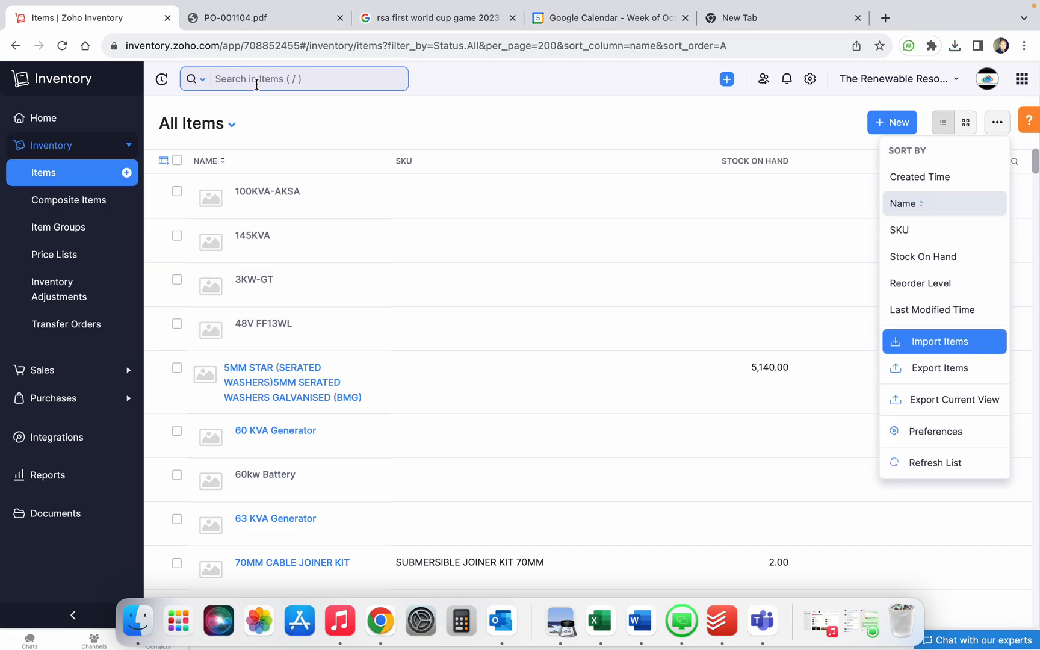
click(122, 78)
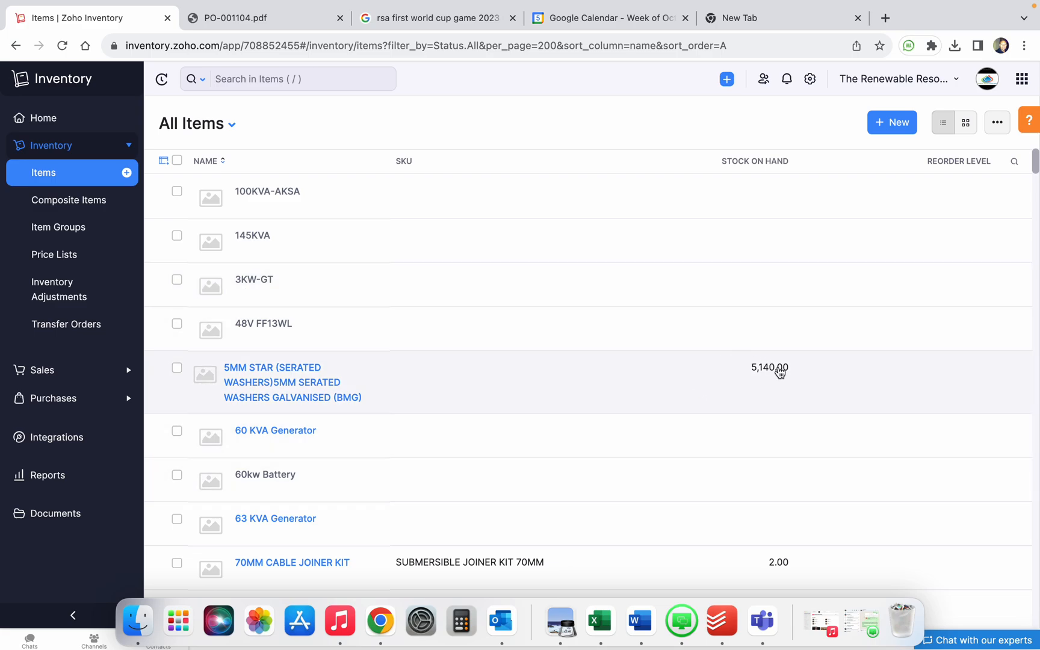
scroll(785, 553, down, 15)
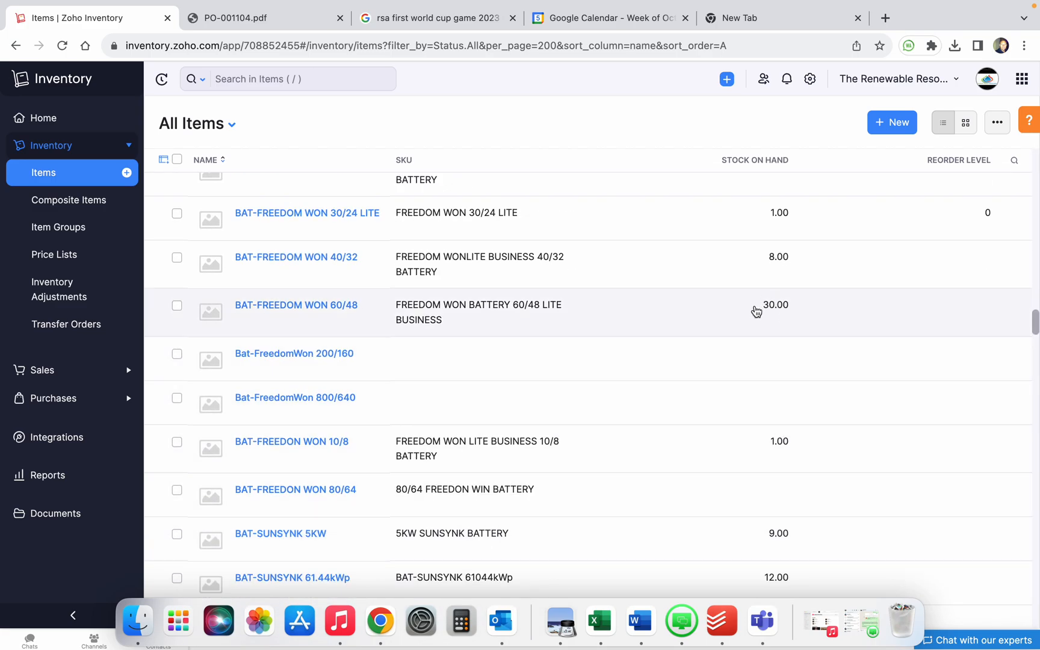
click(51, 372)
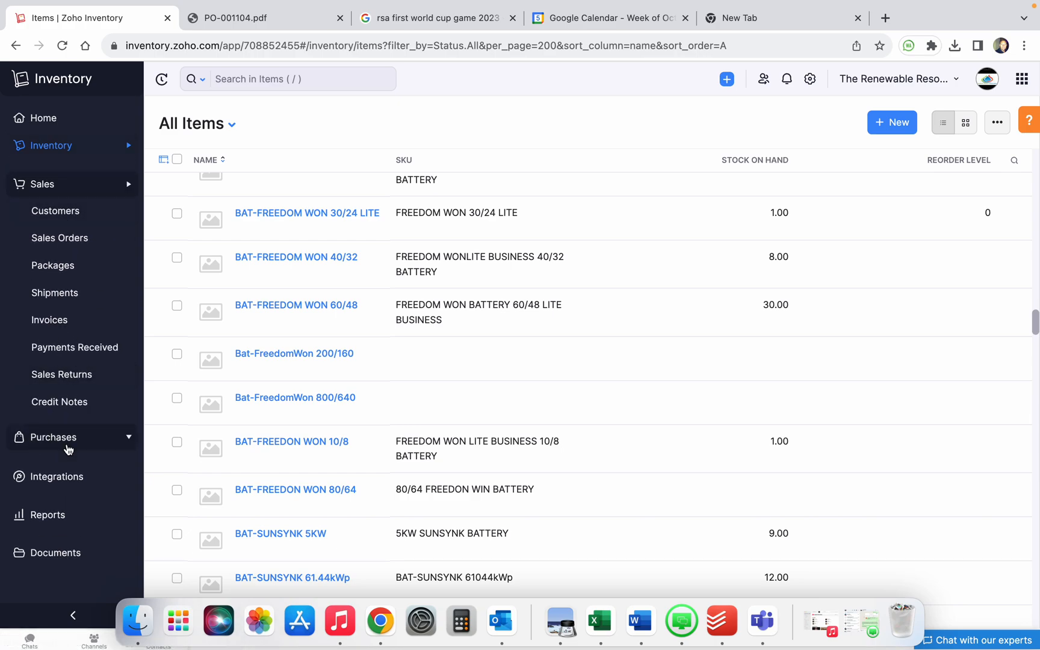
Open All Vendors under Purchases and search it for 'norths'
click(54, 438)
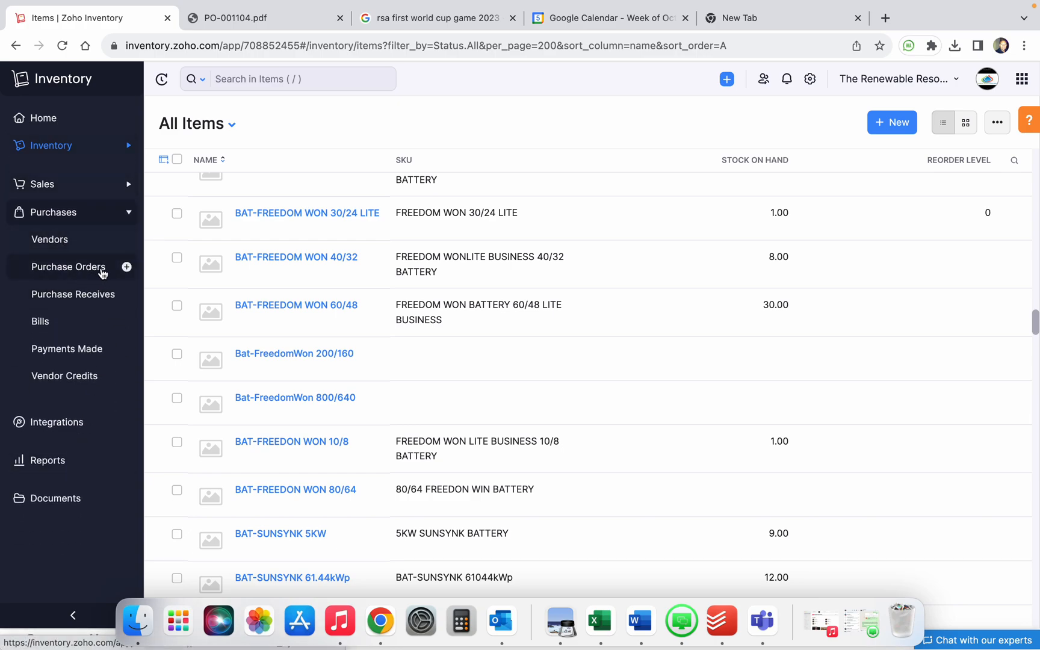
click(68, 241)
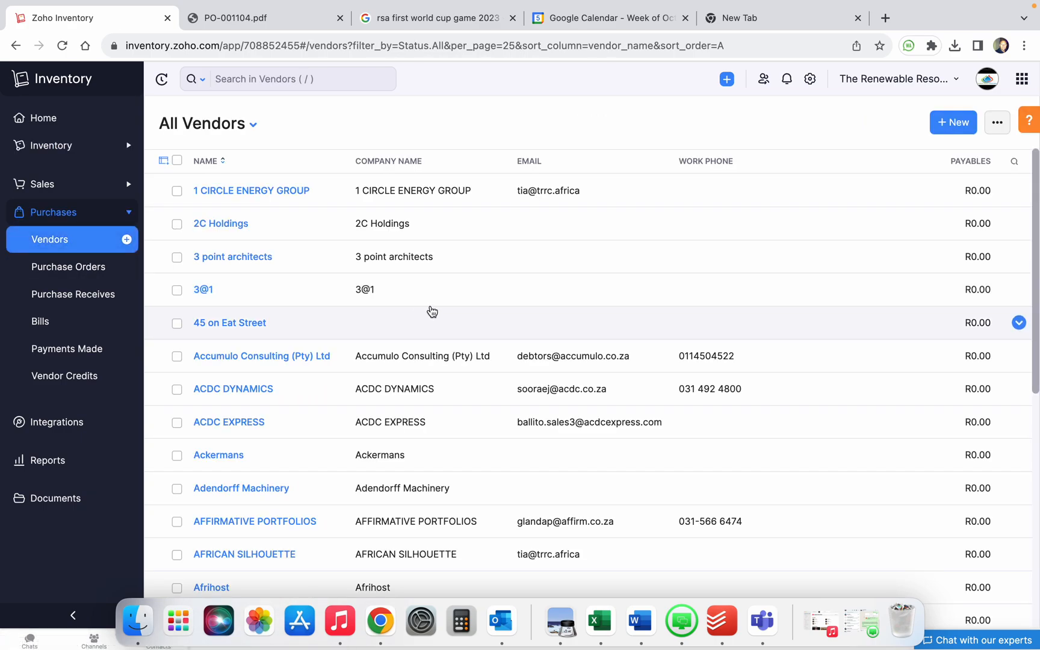
click(295, 78)
text(nor)
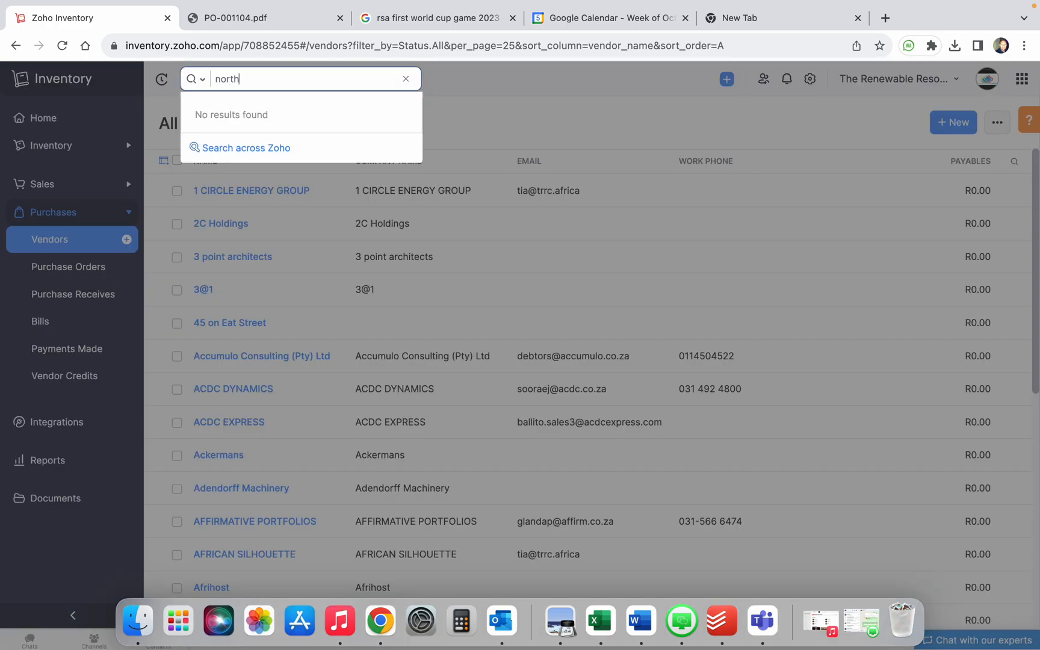
text(ths)
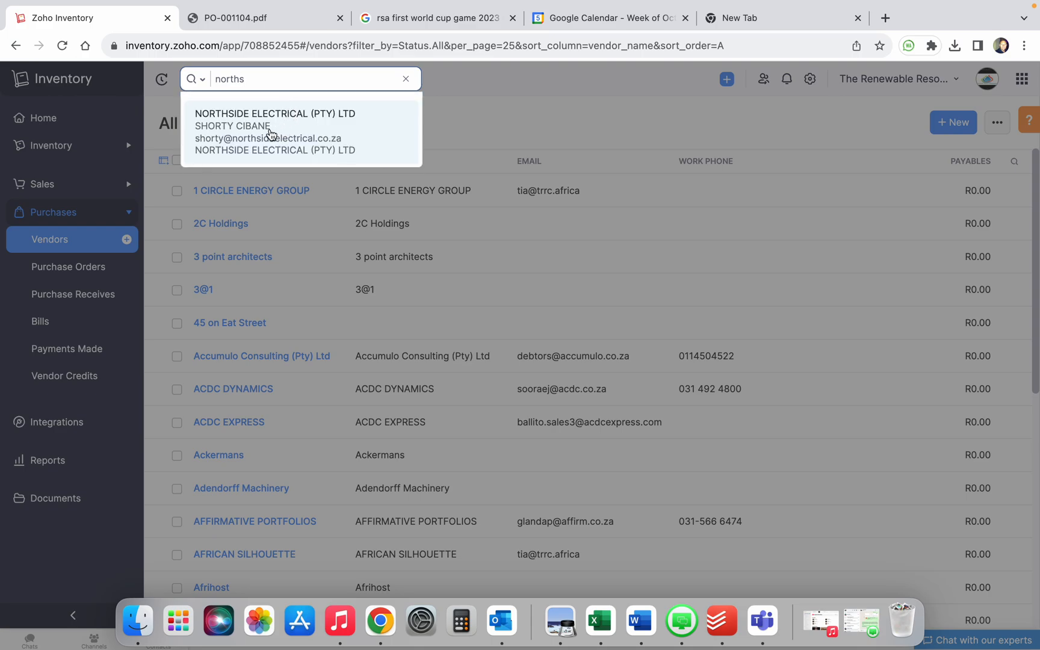
Open NORTHSIDE ELECTRICAL (PTY) LTD and scroll through its Overview activity timeline
click(232, 138)
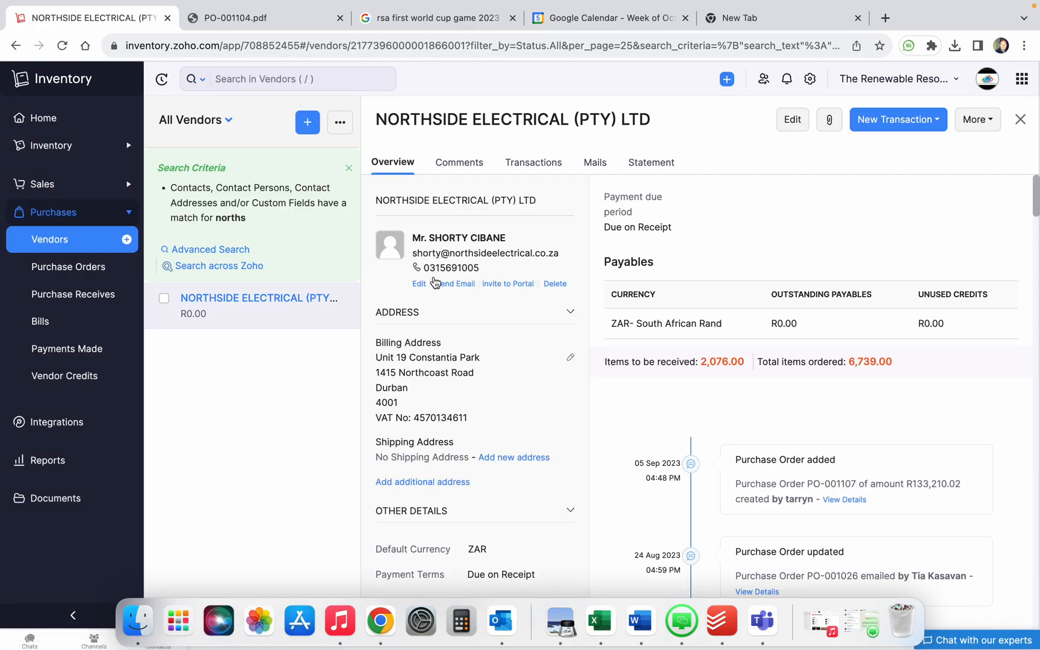
scroll(512, 386, down, 1)
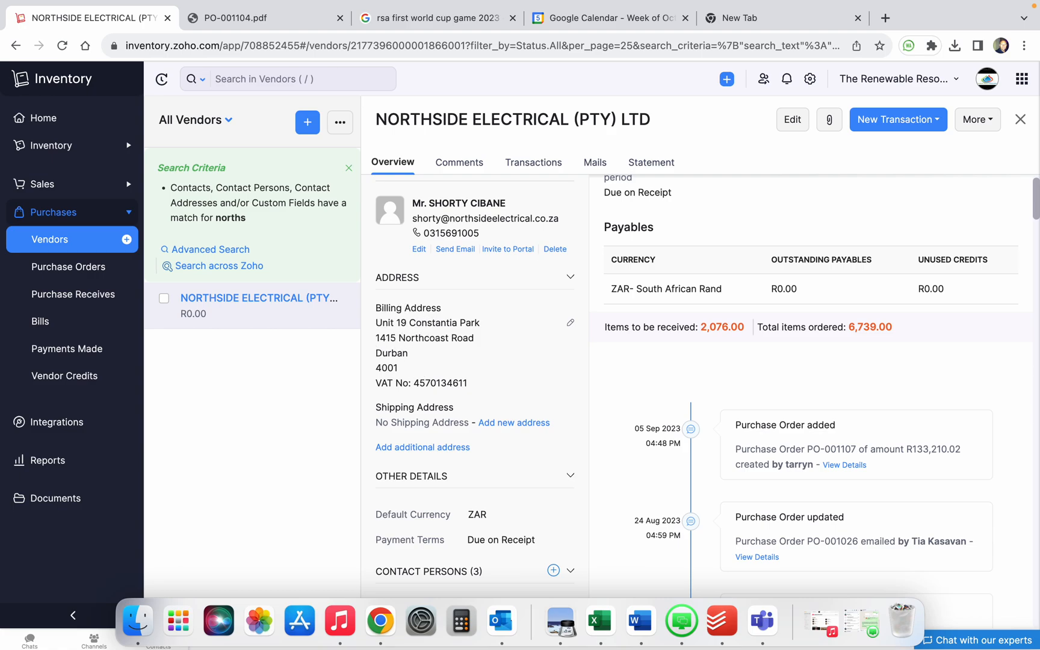
scroll(430, 365, down, 5)
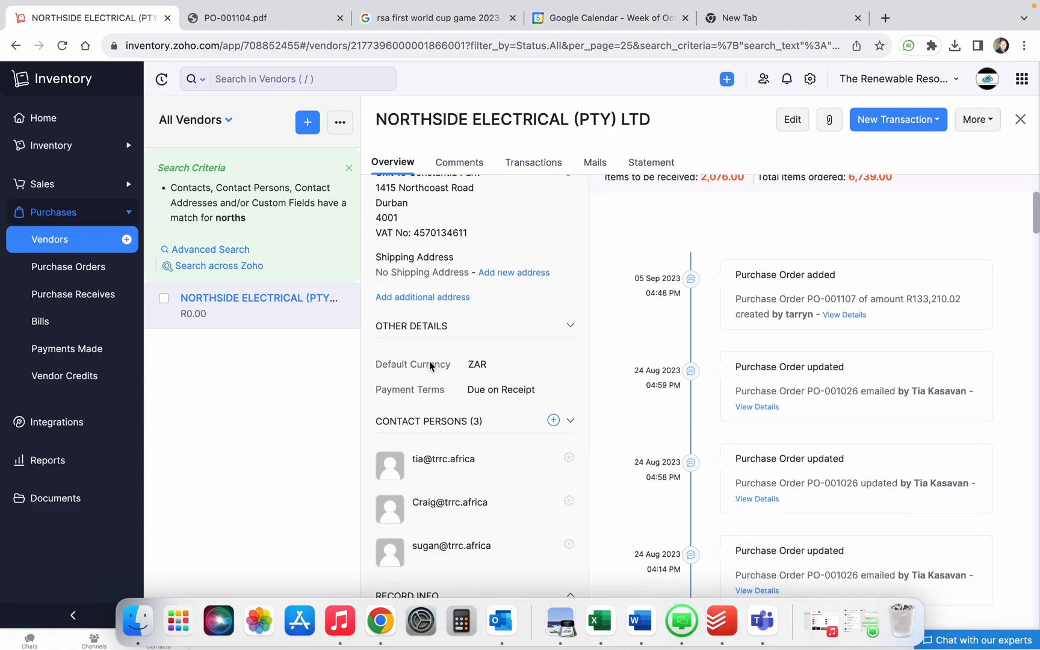
scroll(482, 498, down, 3)
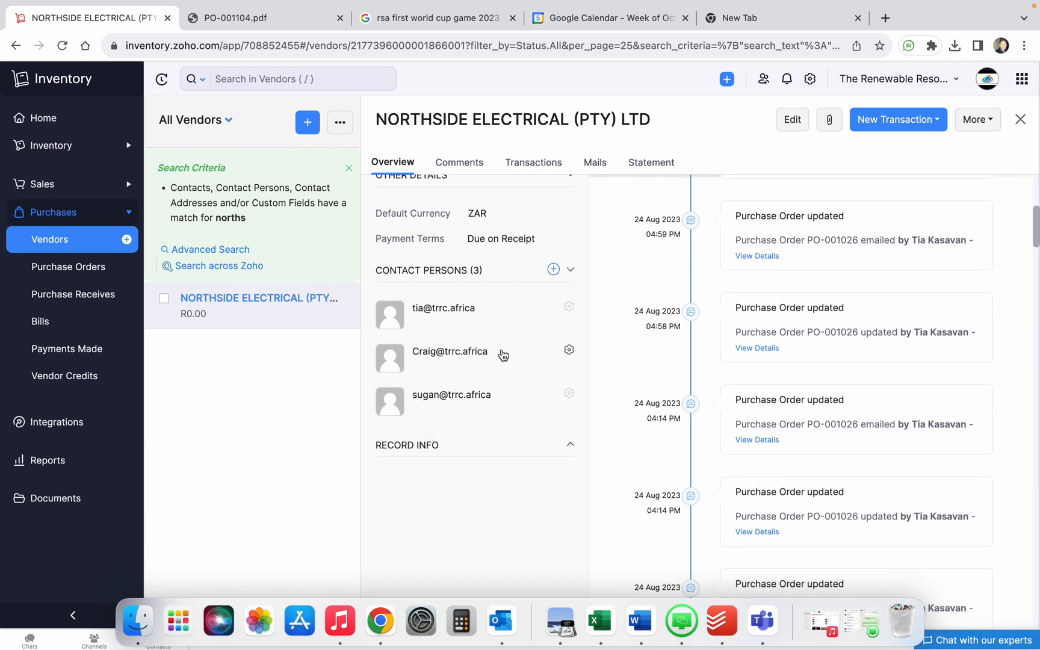
scroll(823, 299, up, 1)
scroll(822, 293, up, 5)
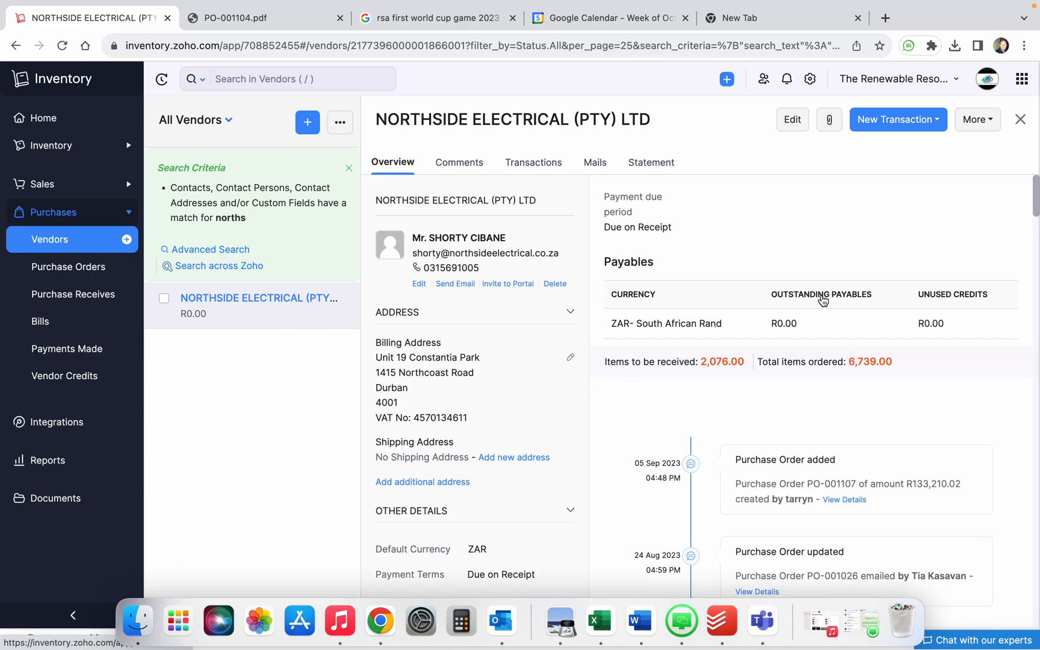
scroll(824, 292, down, 5)
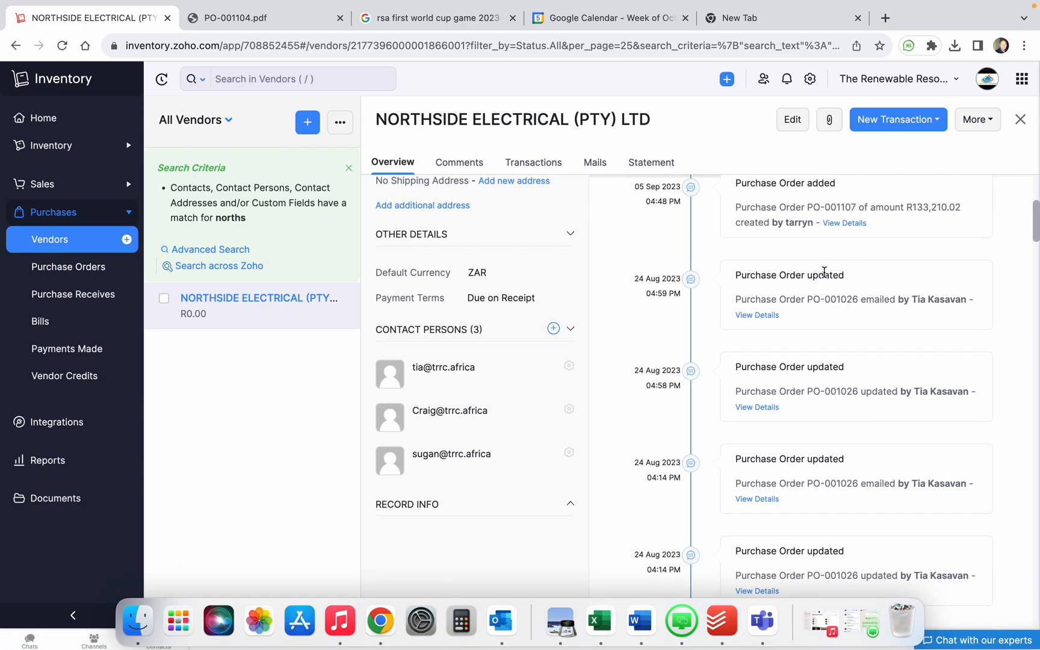
scroll(827, 302, down, 6)
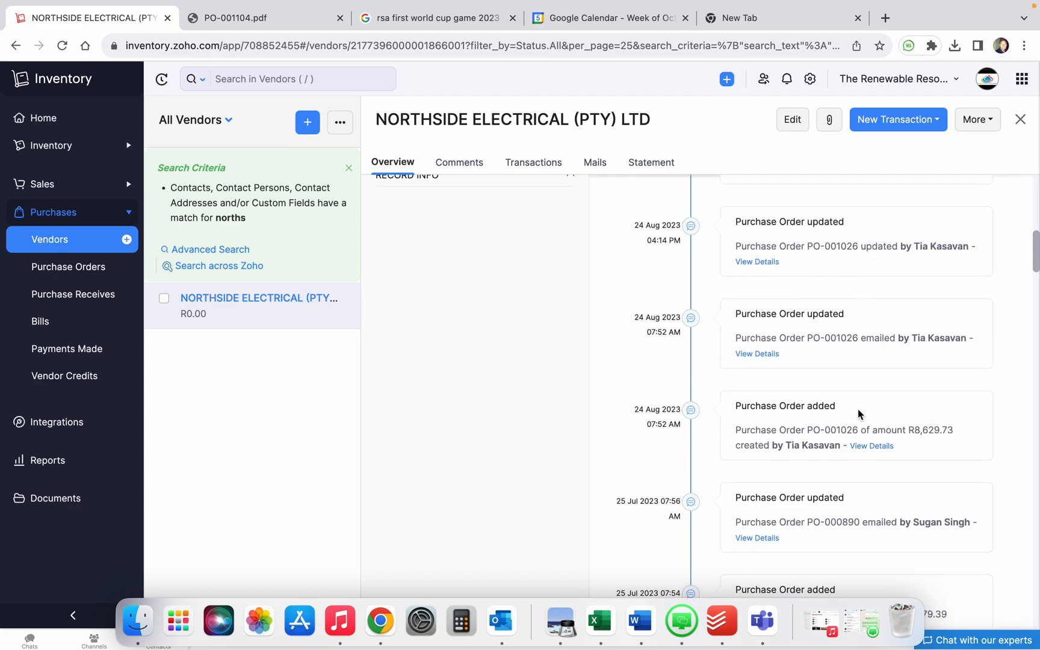
scroll(859, 409, down, 7)
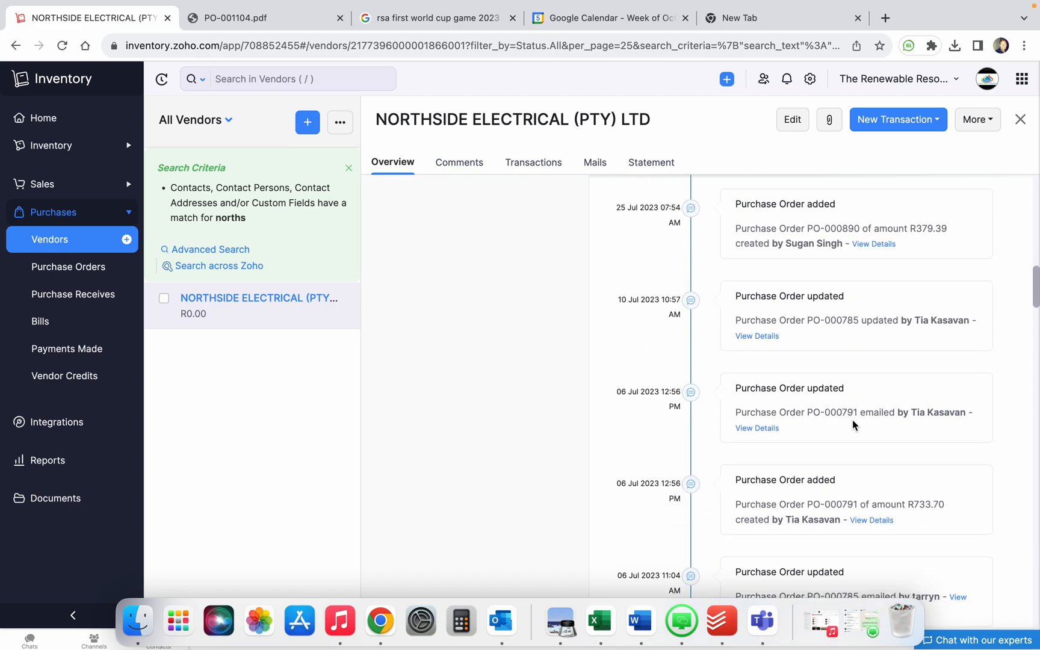
scroll(849, 368, down, 12)
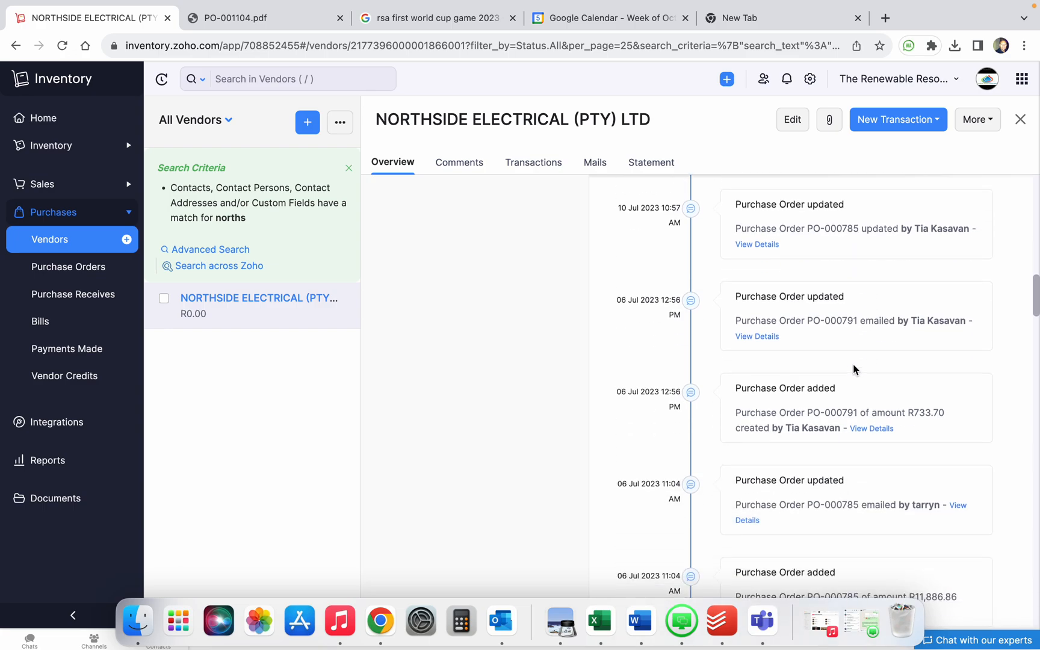
scroll(948, 380, down, 15)
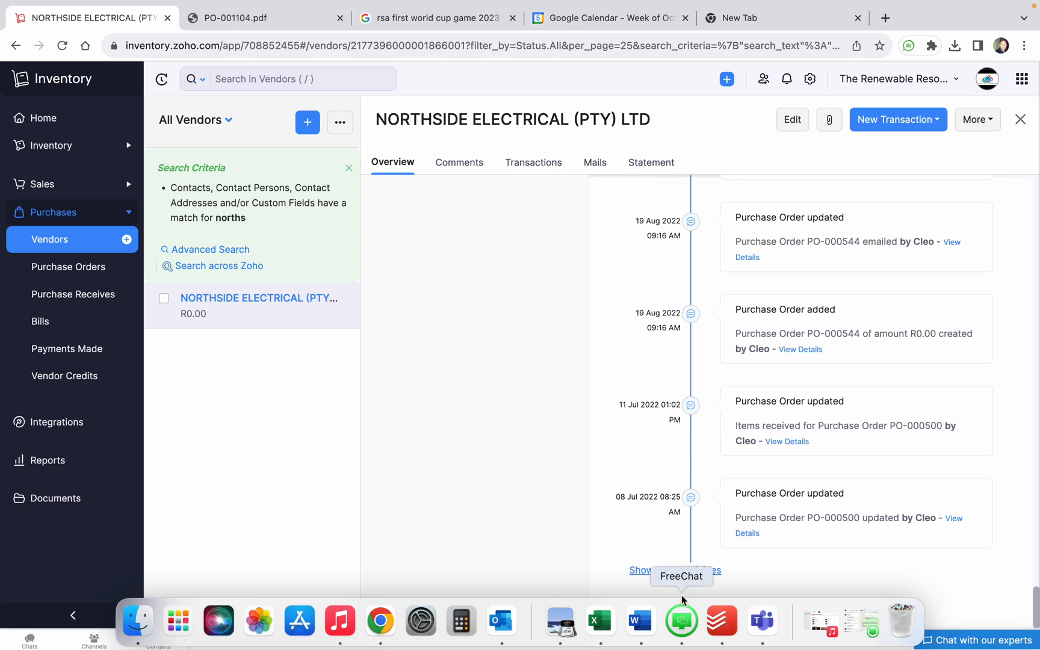
Load older activities with 'Show more activities', then scroll back to the top
click(692, 572)
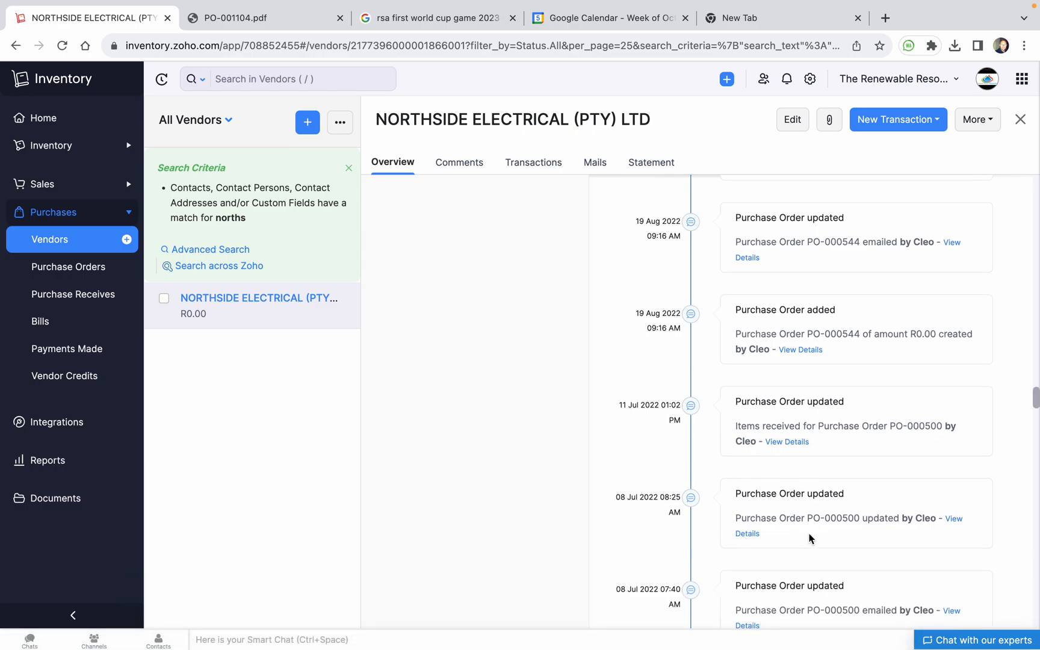
scroll(809, 534, down, 15)
scroll(807, 532, down, 3)
scroll(805, 526, up, 20)
scroll(805, 527, up, 10)
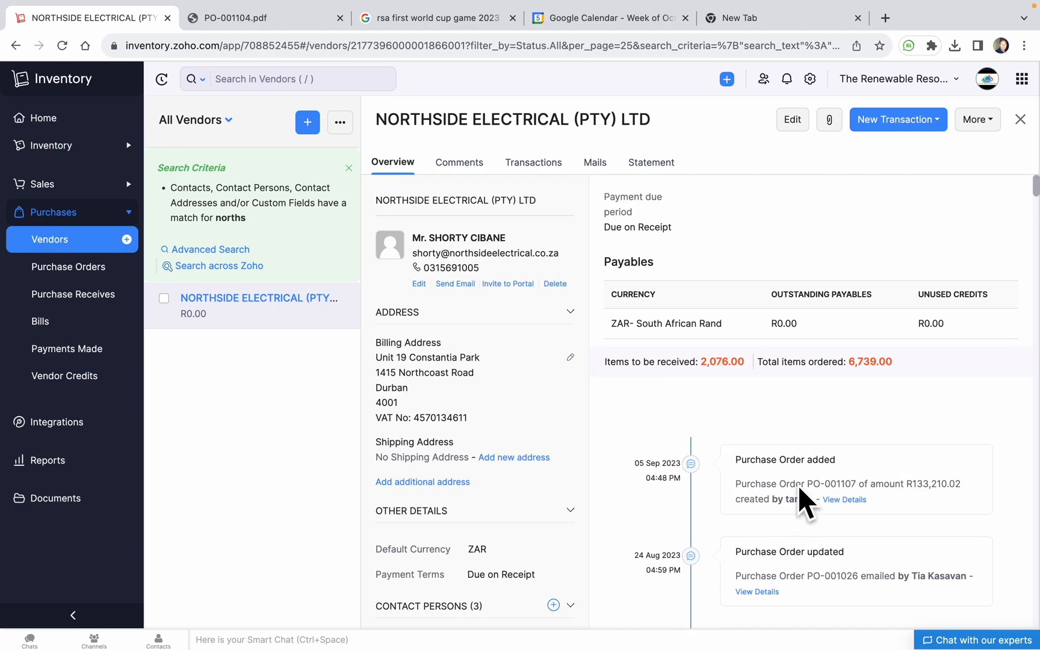
click(791, 120)
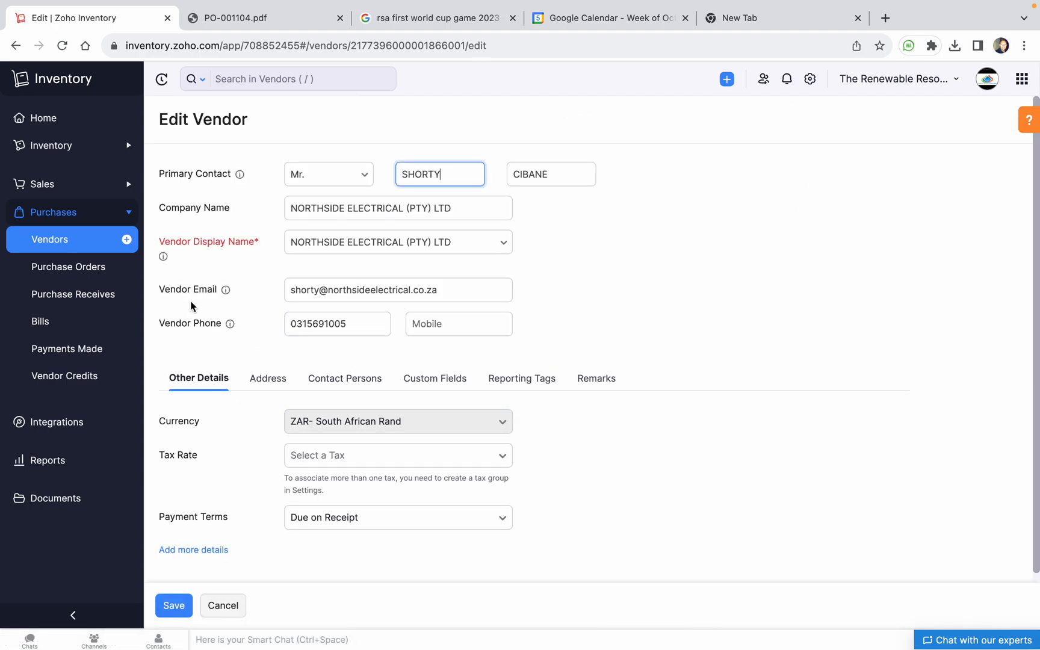
click(374, 293)
scroll(487, 293, down, 1)
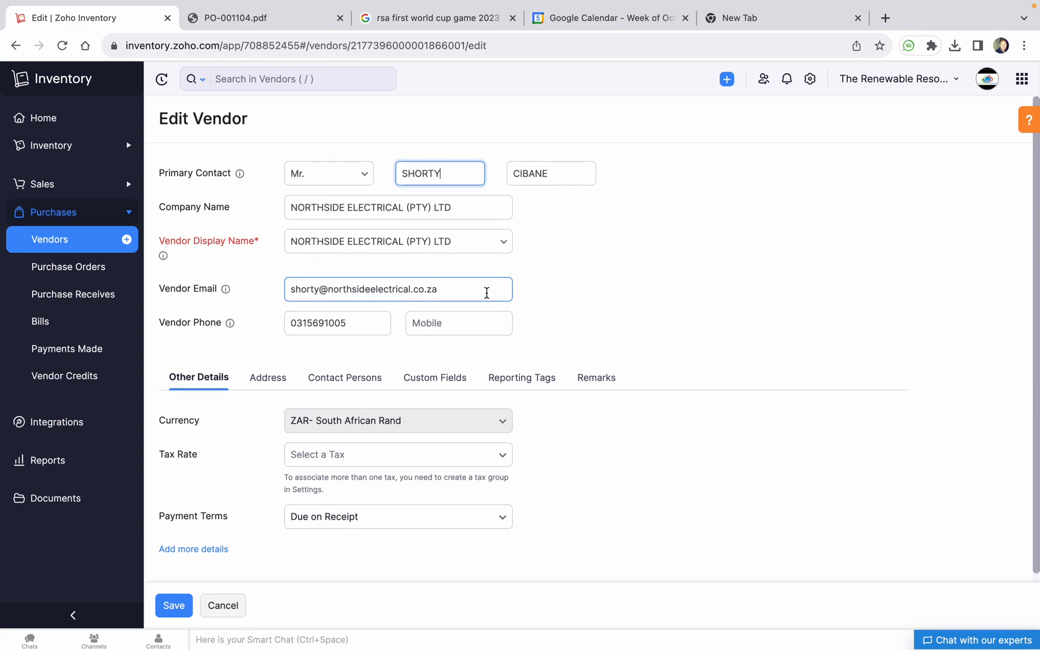
click(221, 605)
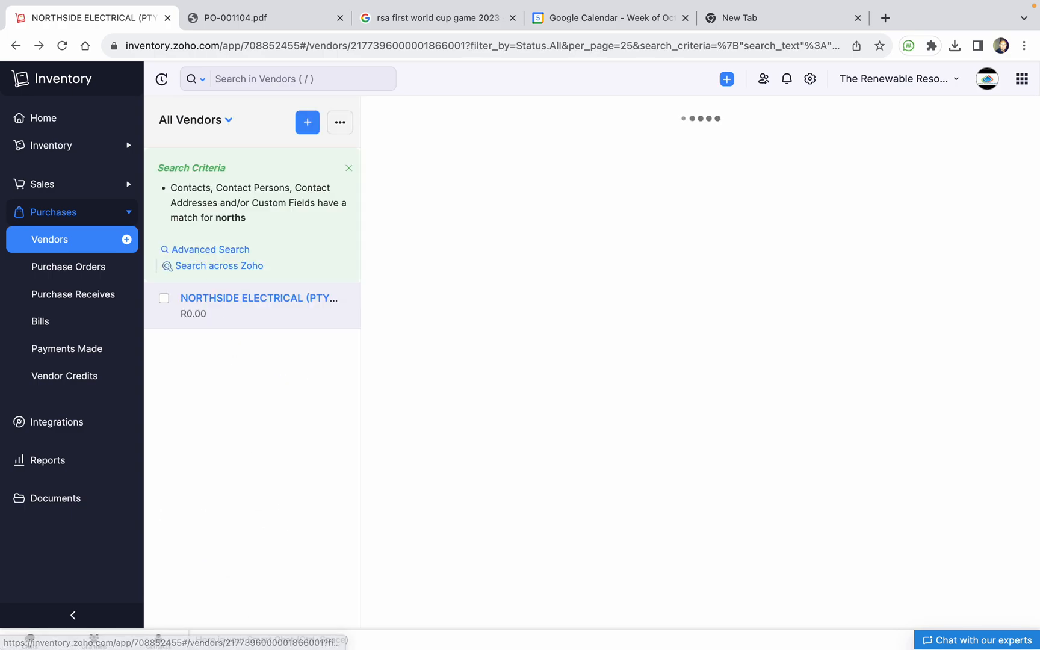
click(223, 120)
Search vendors for 'bid' and open BIDVEST RENEWABLE SOLUTIONS PROPS in the Edit Vendor form
click(215, 152)
click(286, 77)
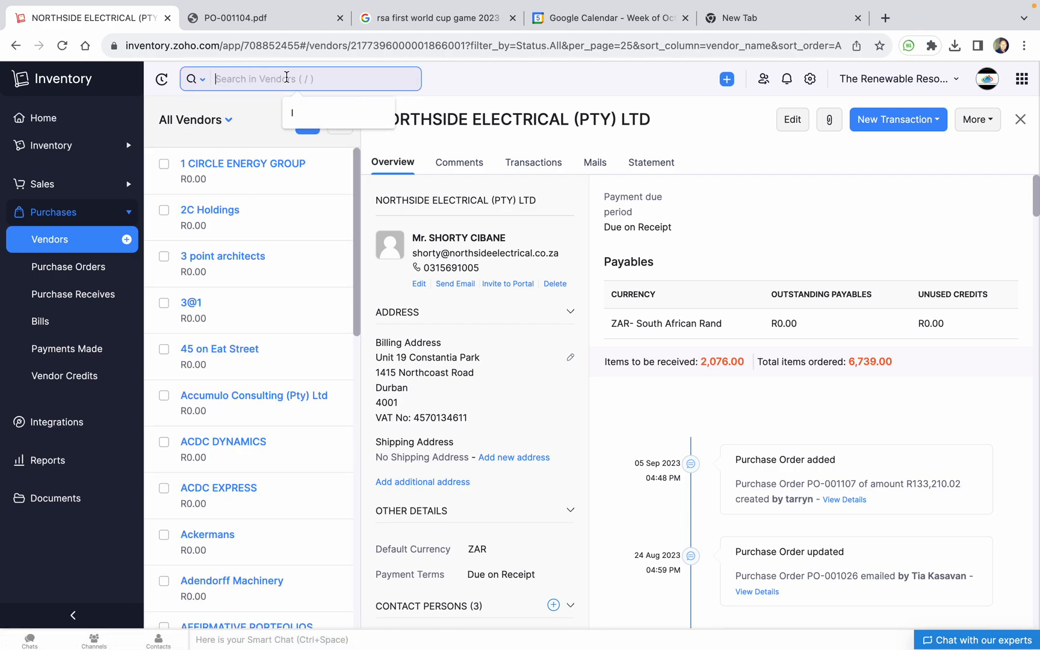
text(bidvest)
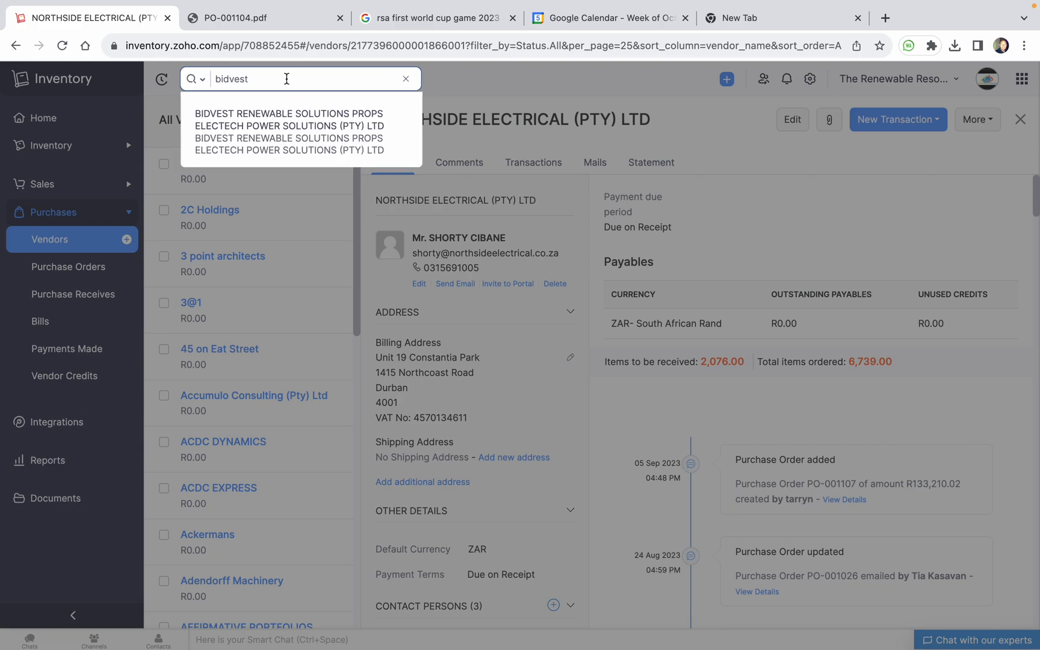
click(309, 119)
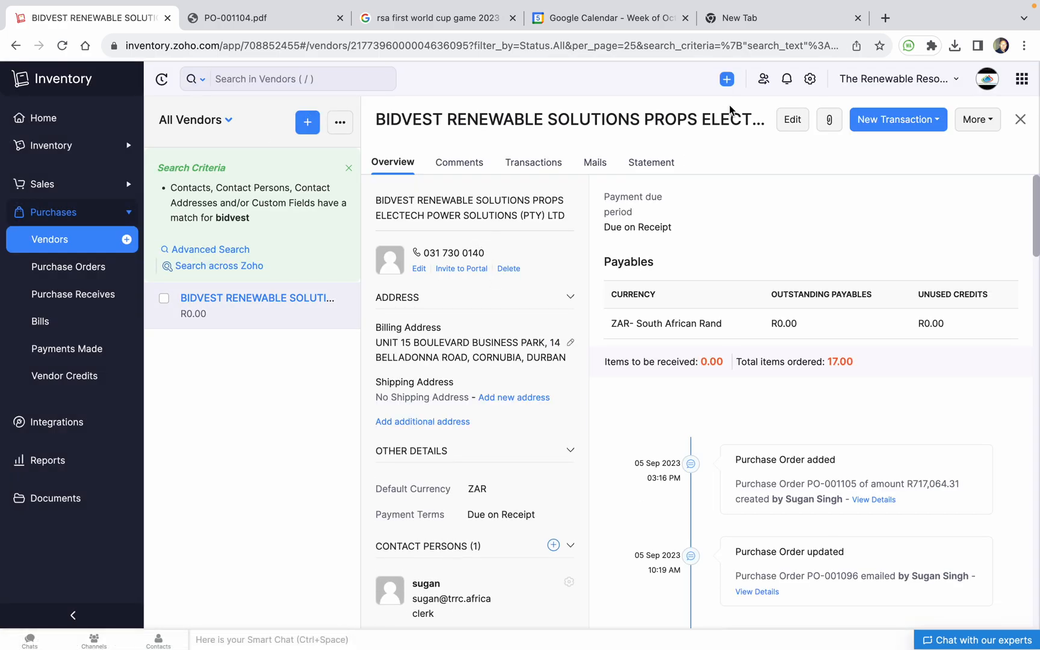
click(799, 121)
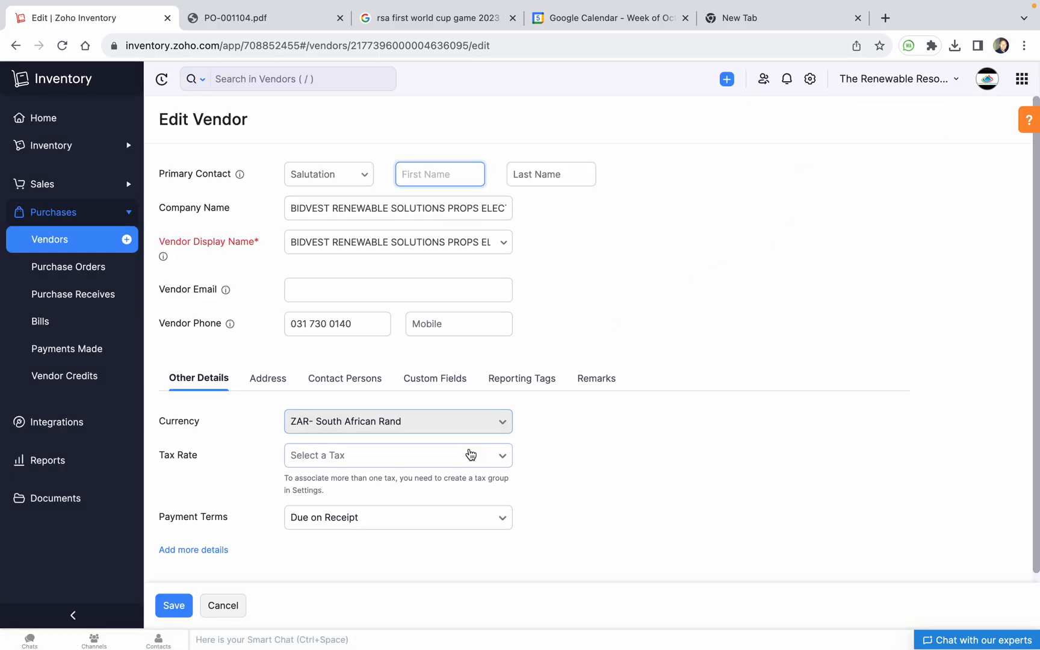
Fill in the vendor's e-mail address in the Bidvest Vendor Email field and save it
scroll(310, 367, down, 1)
click(413, 278)
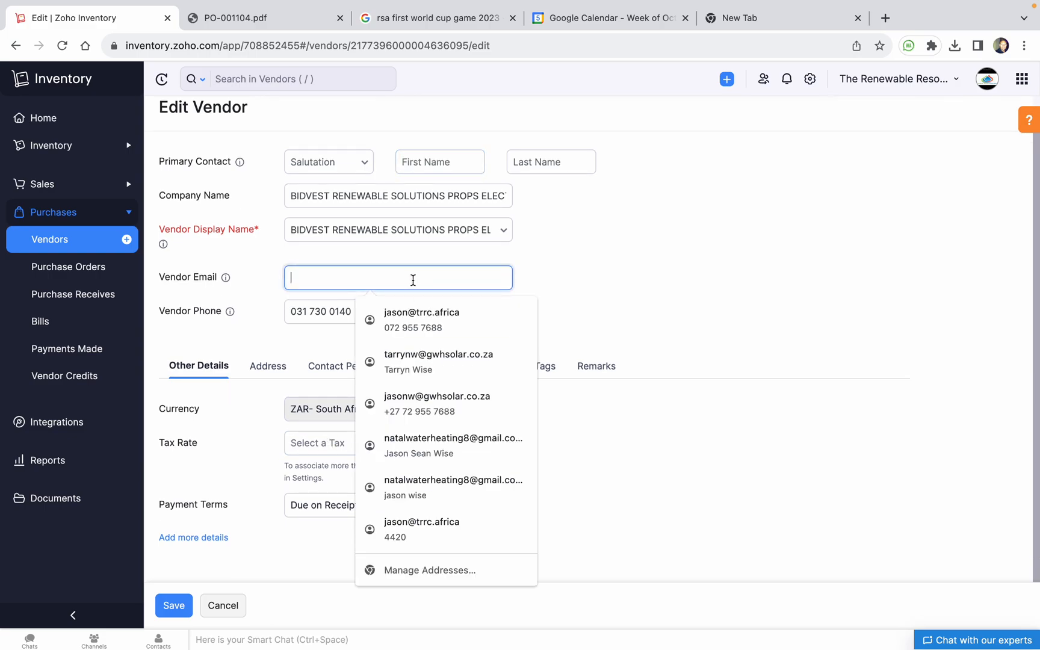
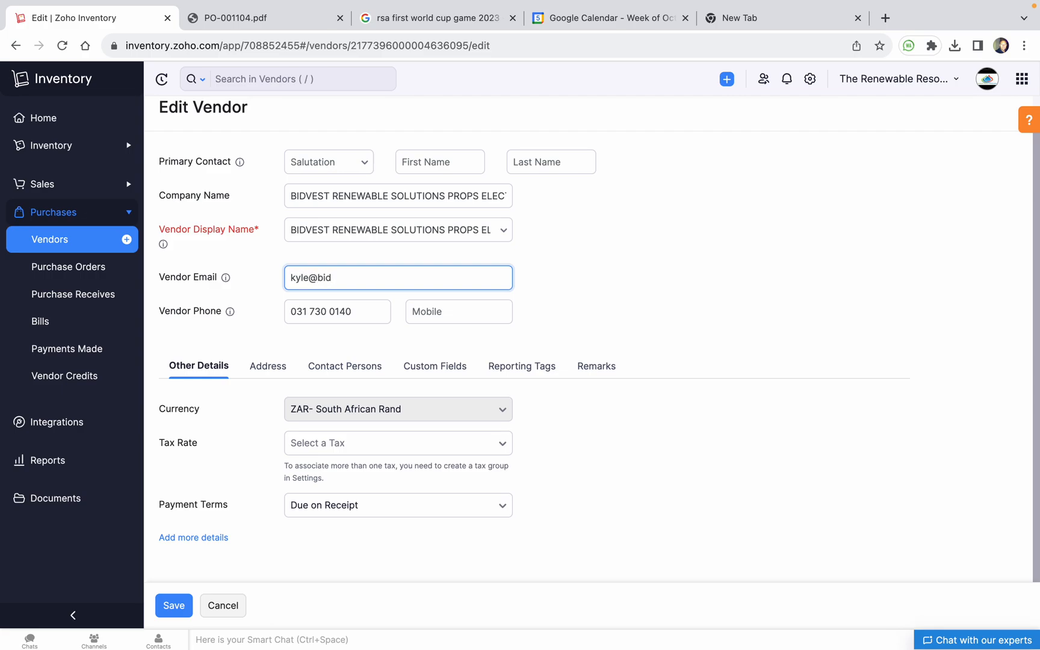
click(599, 258)
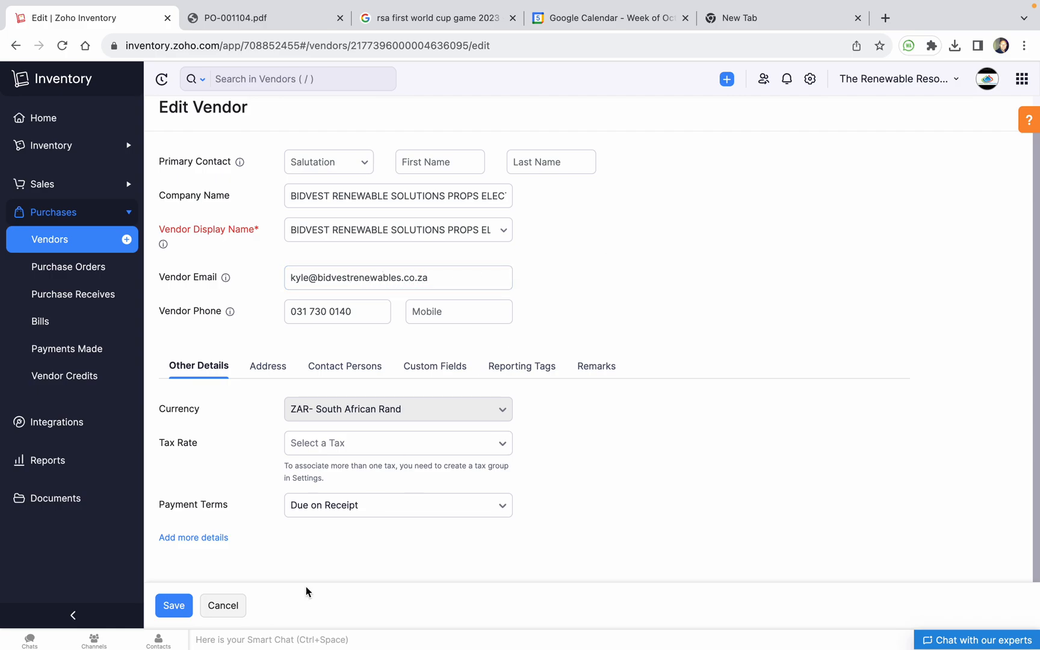
click(174, 605)
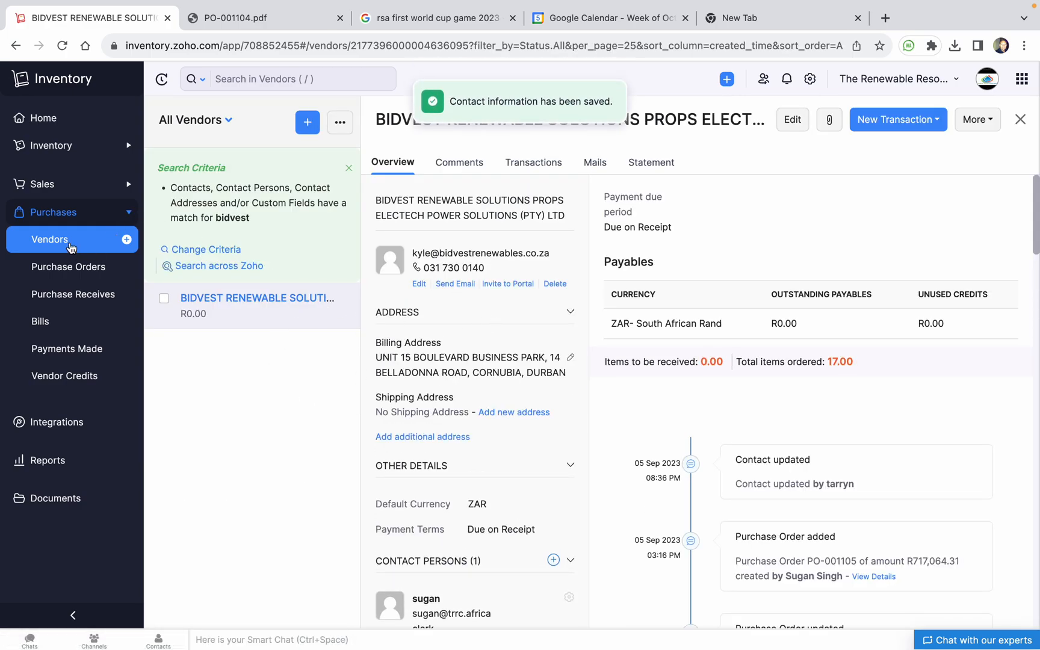
click(128, 268)
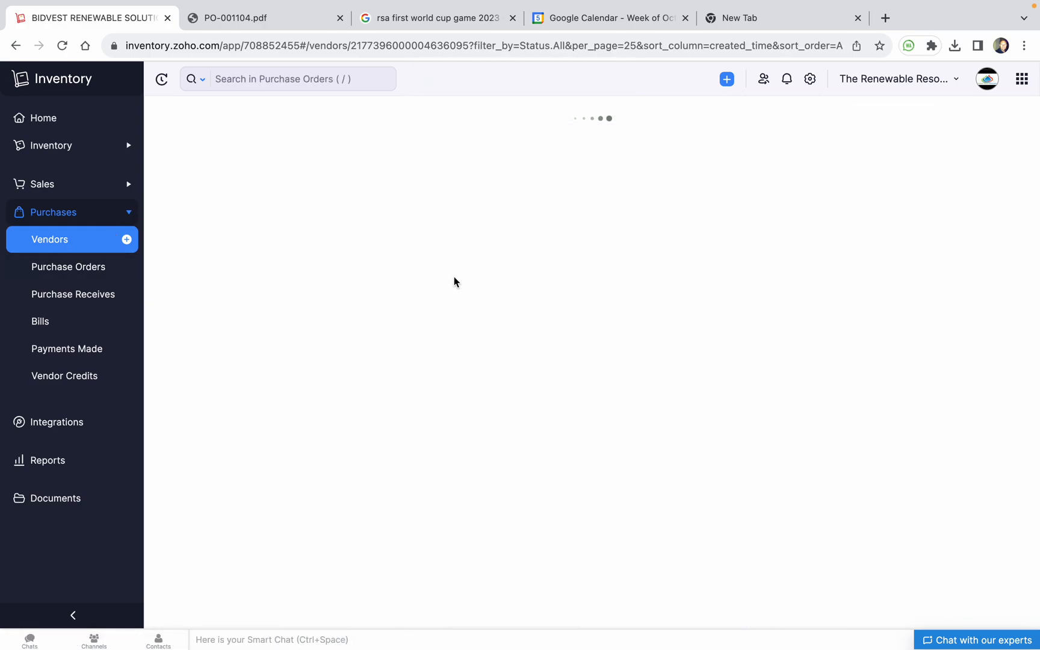
Choose Bidvest as the purchase order's vendor
click(364, 181)
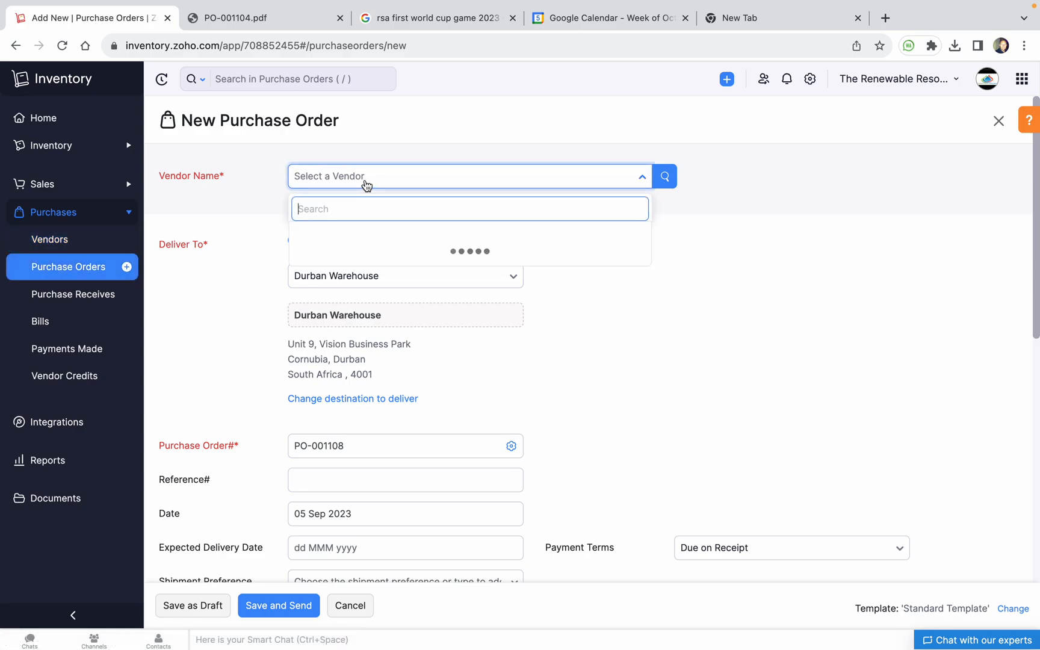
text(bid)
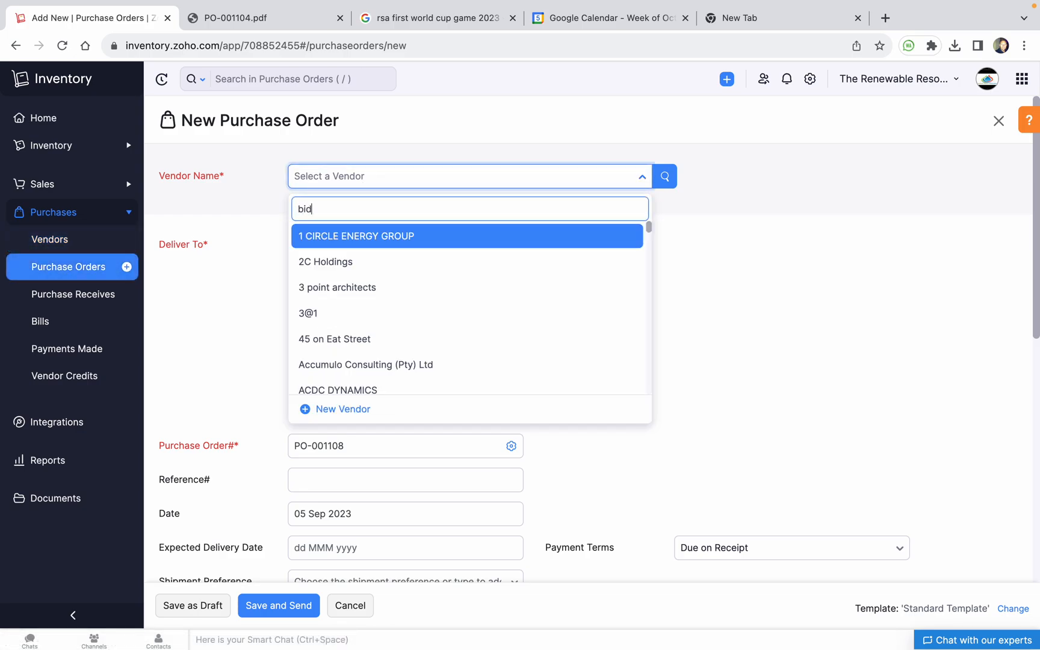
text(ves)
click(367, 236)
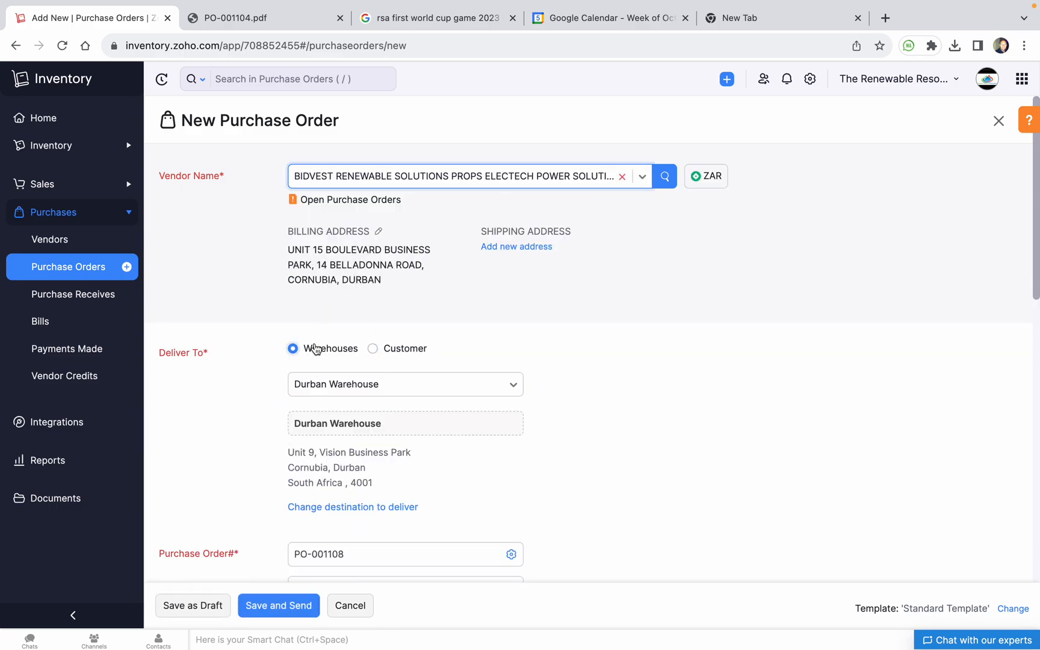
Try delivering to customer Bluff Meat Supplies, then switch Deliver To back to the Durban Warehouse
click(373, 349)
click(368, 385)
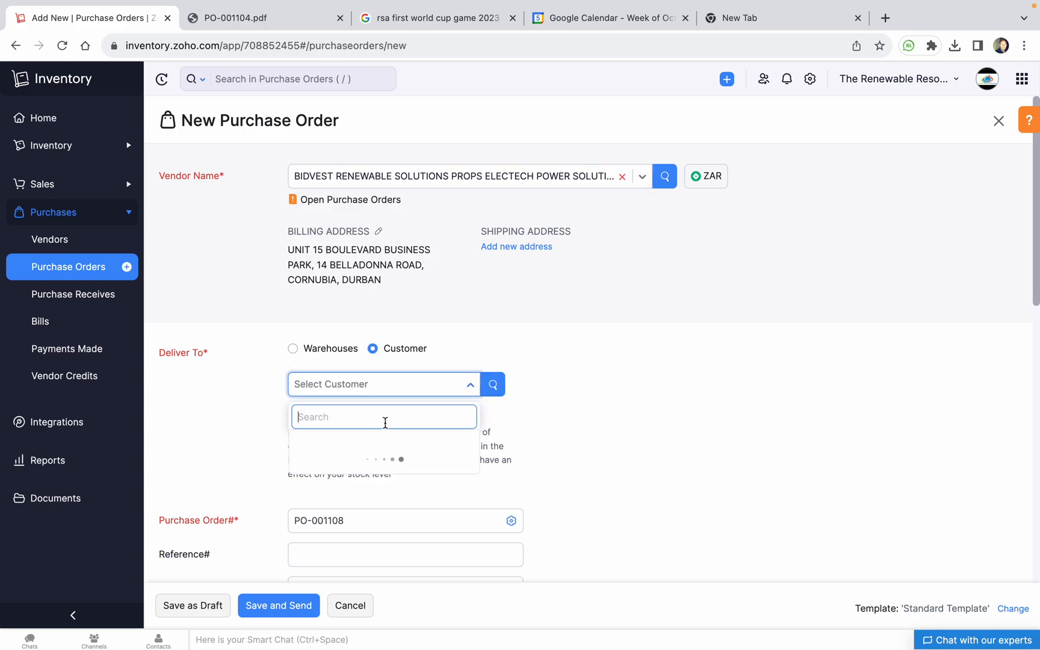
scroll(385, 523, down, 10)
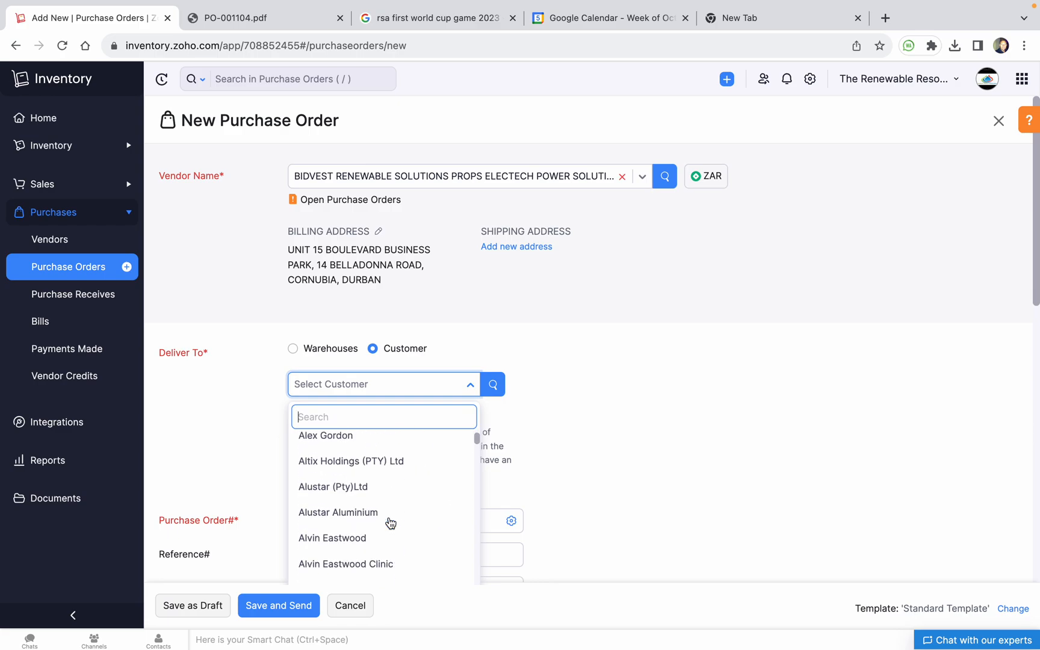
scroll(386, 523, down, 10)
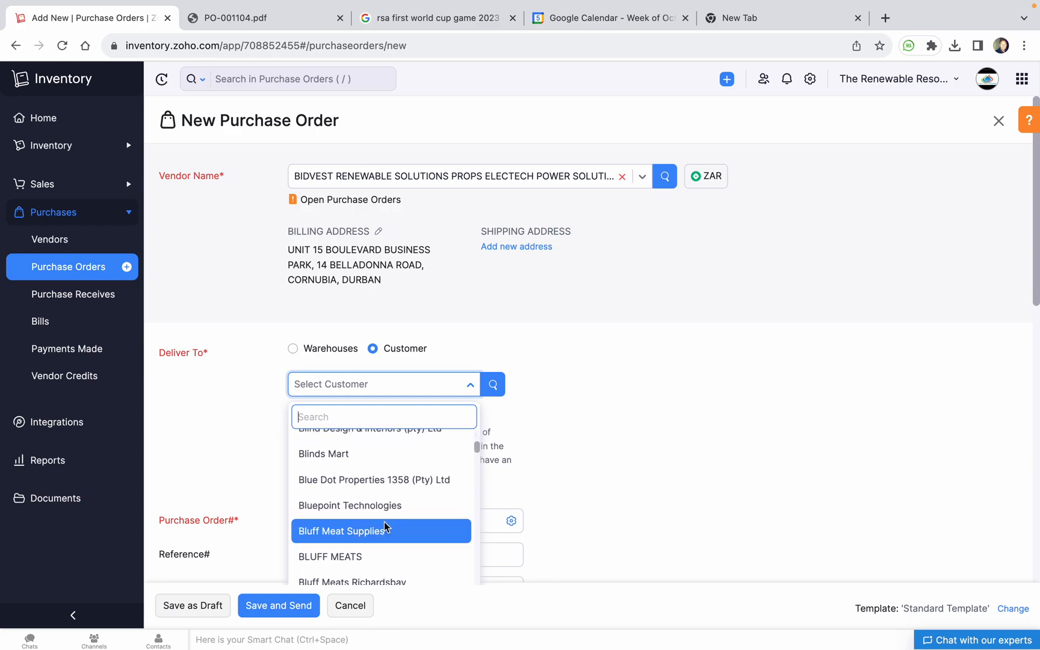
scroll(362, 517, down, 3)
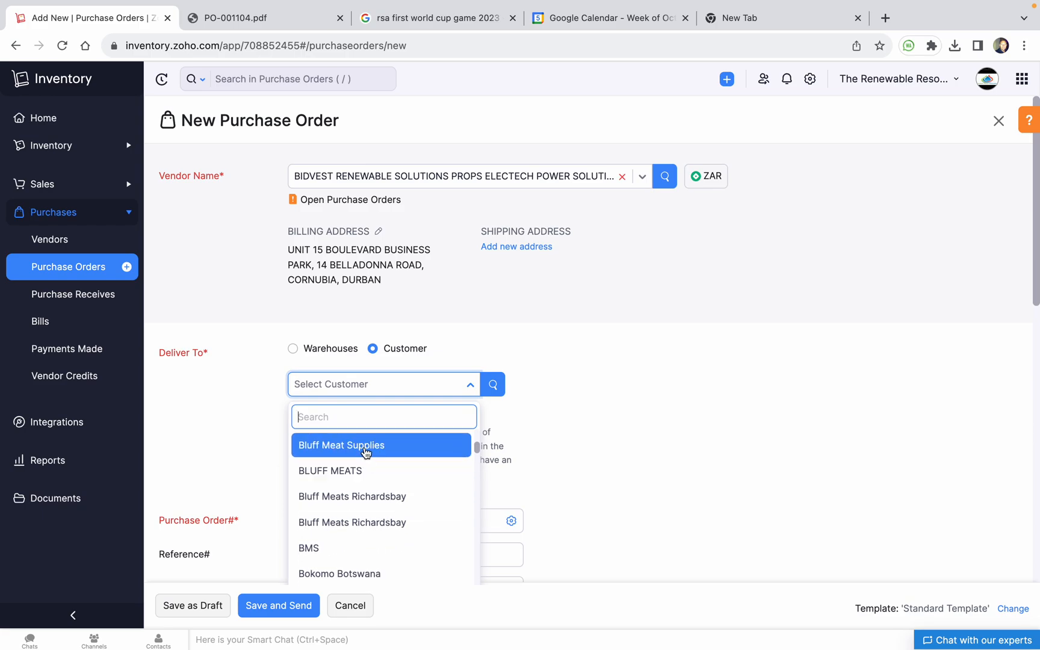
click(399, 445)
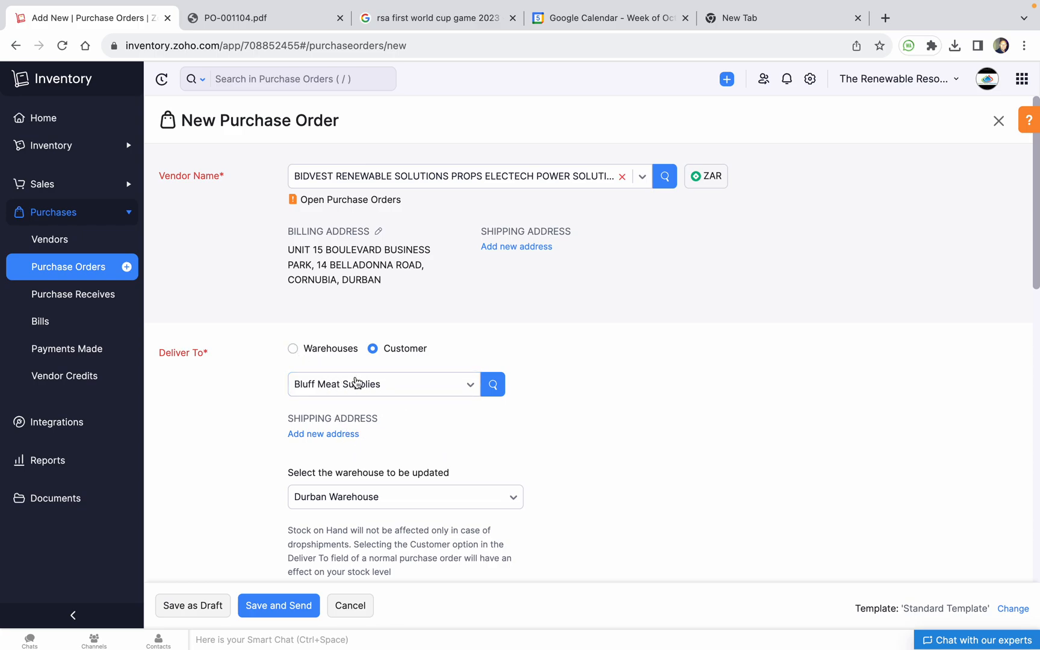
click(294, 349)
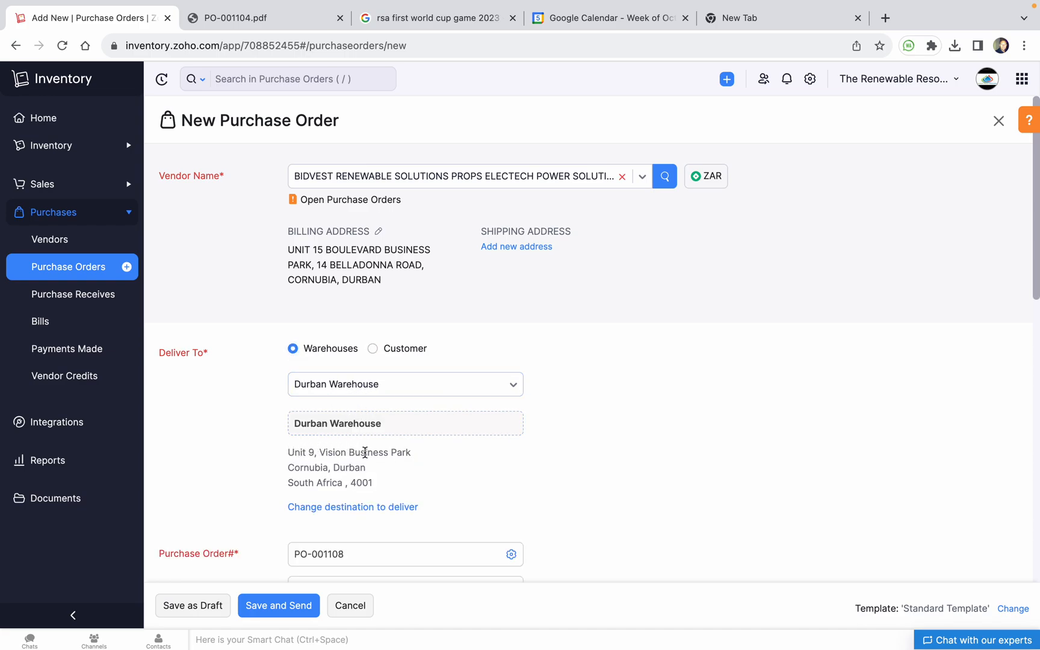
Enter 'Test project - Project procurement' as the order's Reference#
scroll(356, 462, down, 3)
click(356, 417)
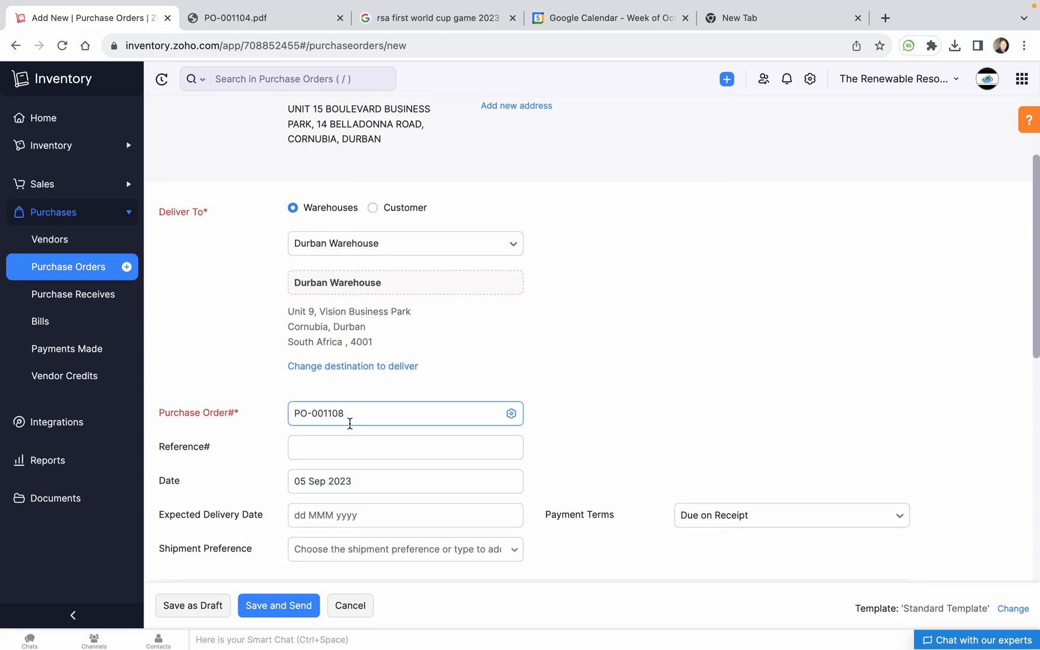
click(362, 443)
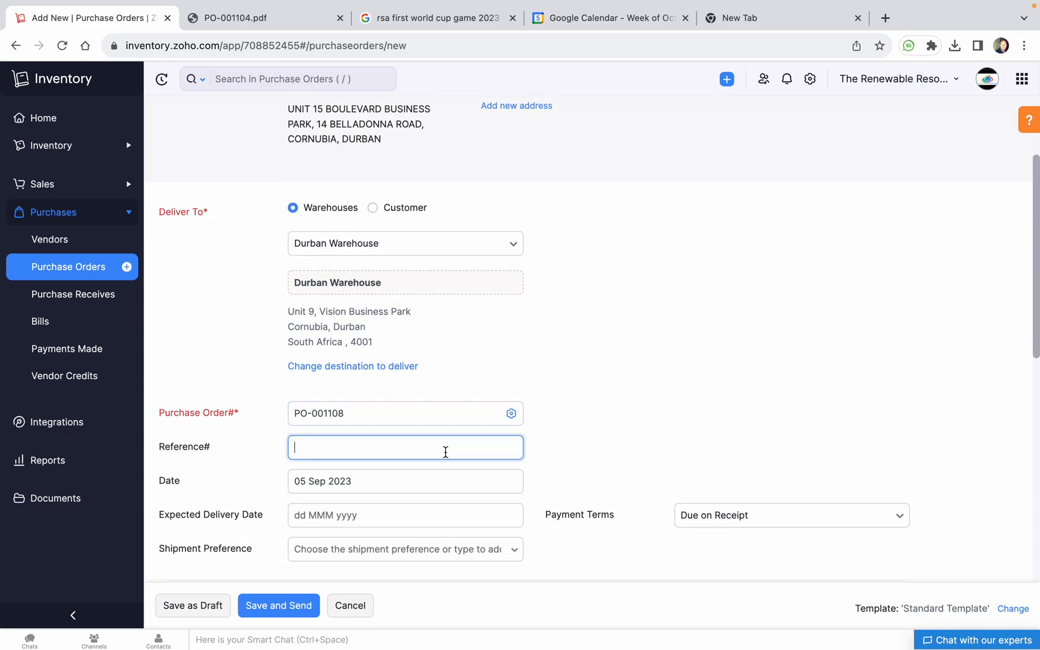
text(Te)
text(st project  - Project procurement)
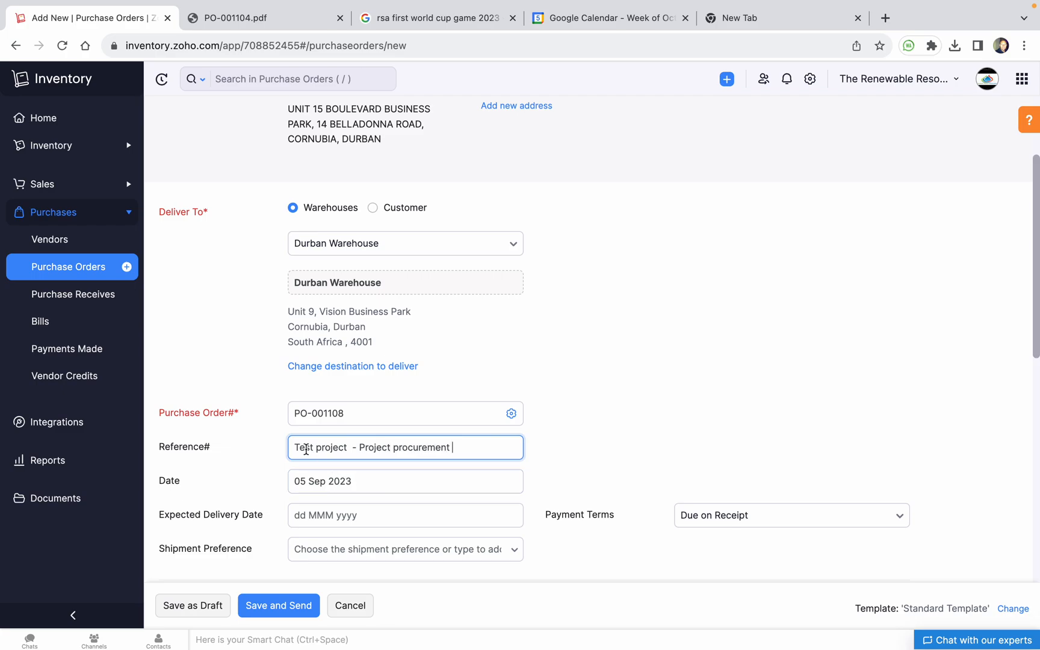
Set the expected delivery date to 12 Sep 2023
scroll(348, 452, down, 2)
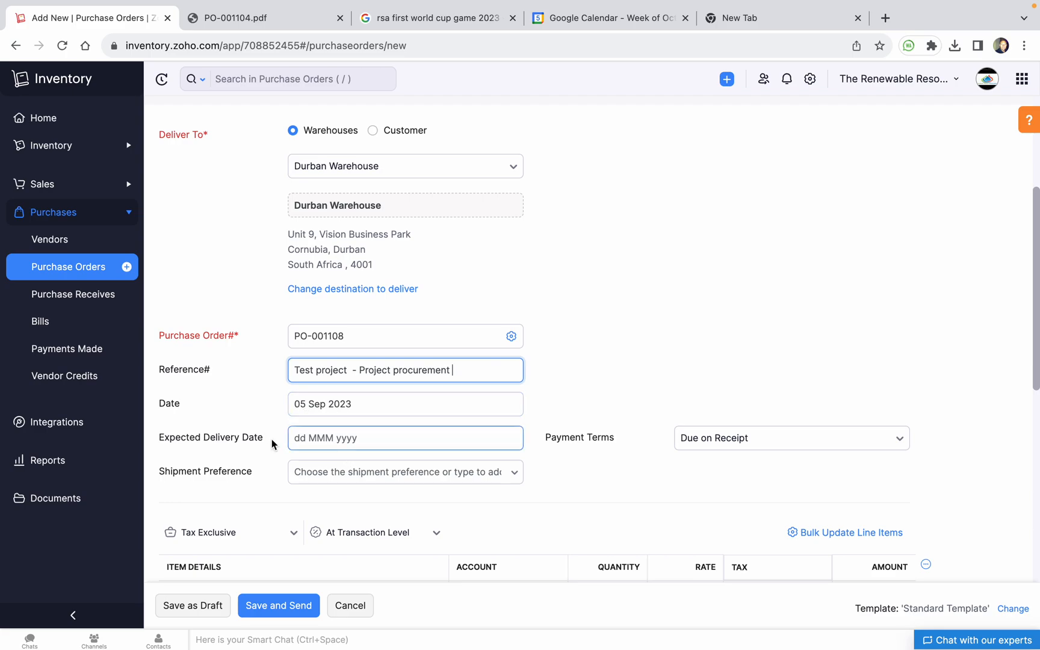
click(326, 440)
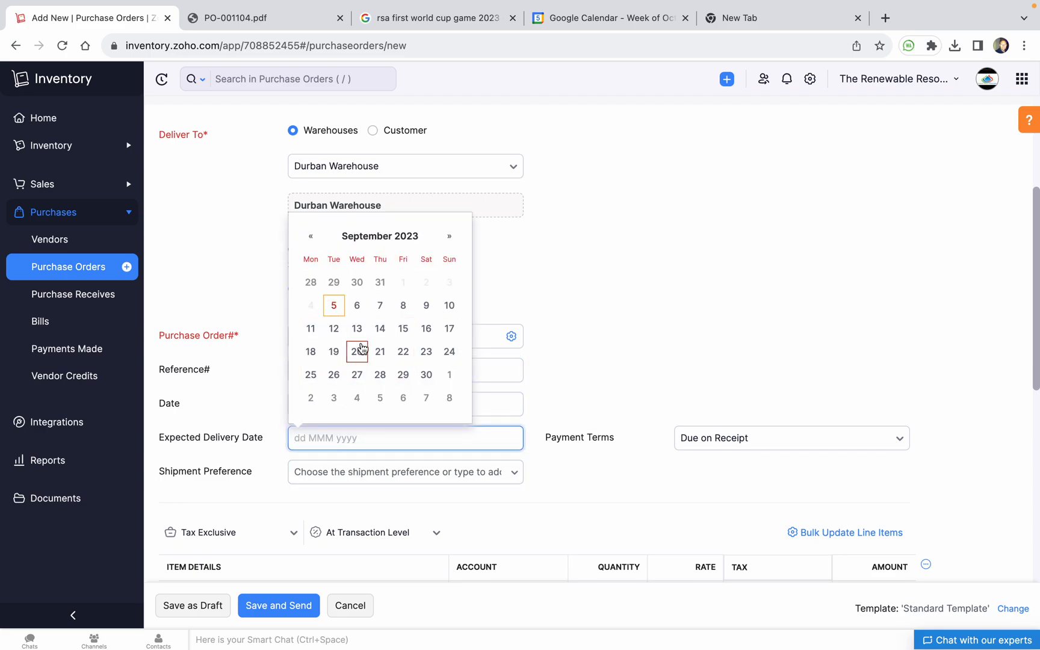
click(334, 329)
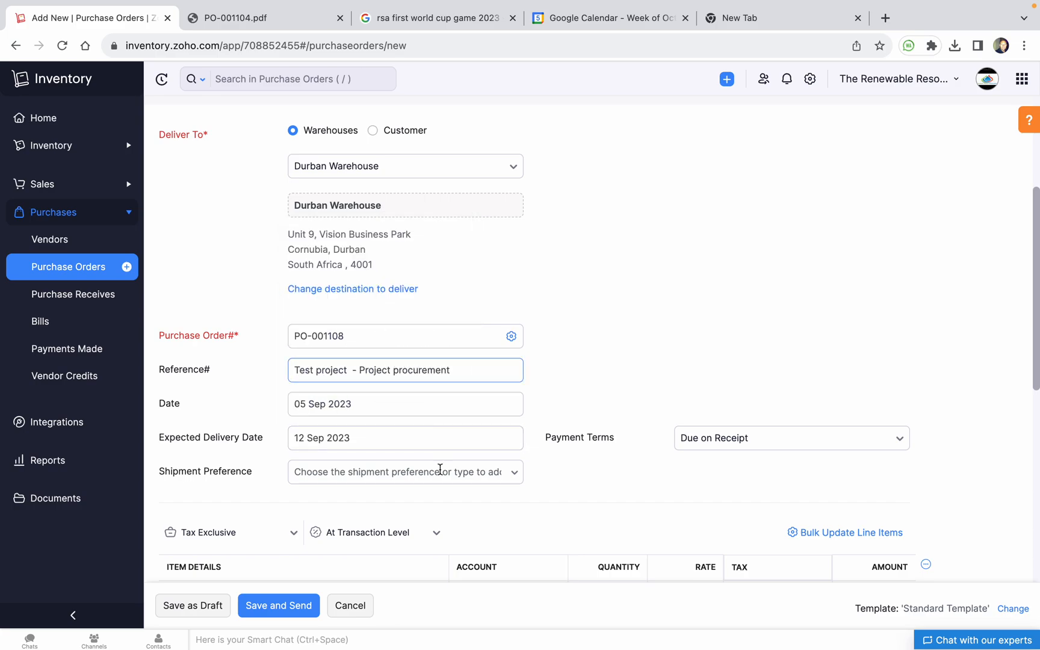
scroll(429, 455, down, 3)
click(332, 360)
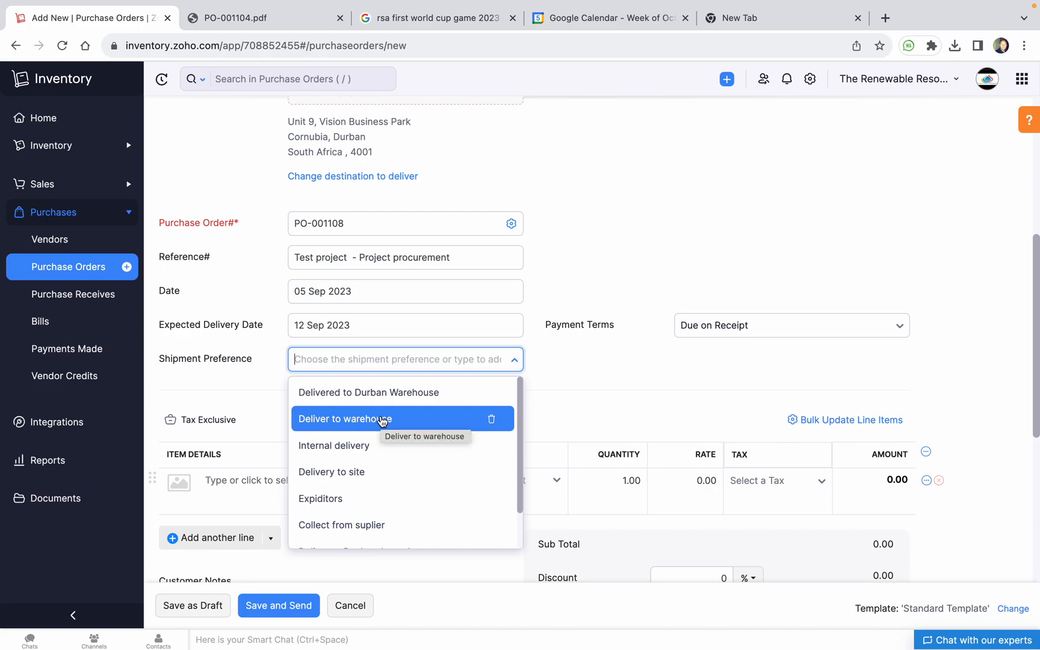
Choose 'Deliver to warehouse' as PO-001108's shipment preference
scroll(386, 497, down, 4)
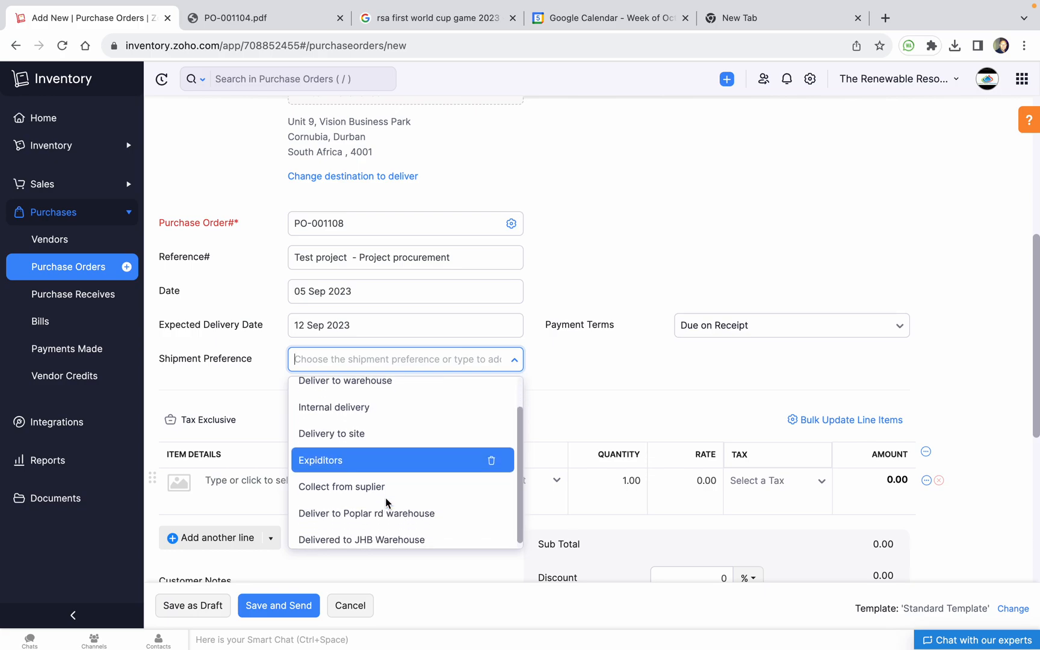
scroll(383, 493, up, 5)
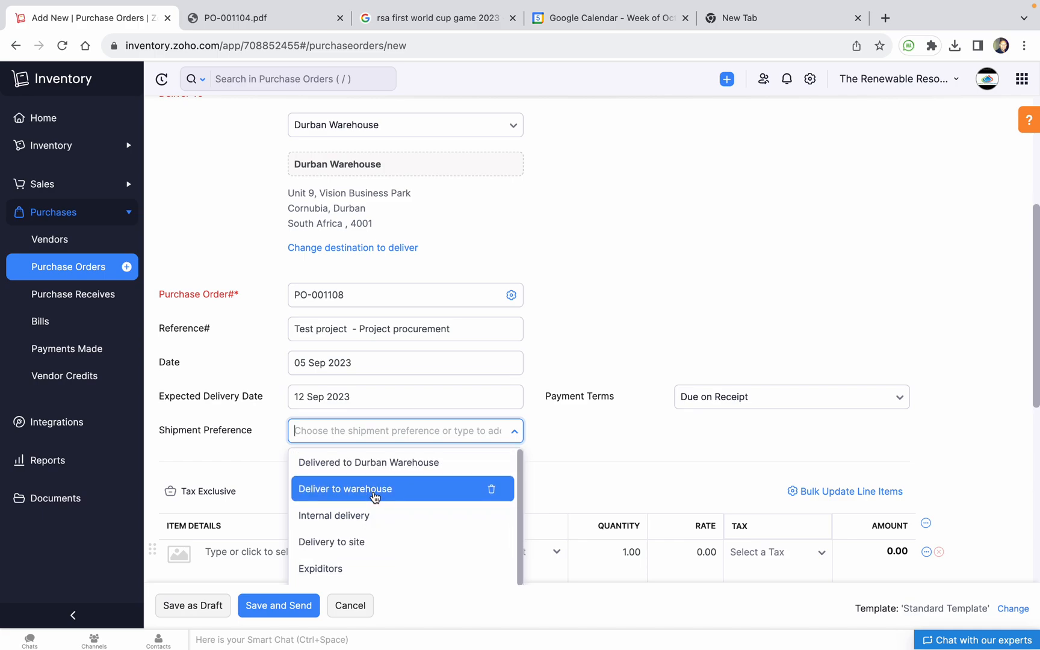
click(374, 491)
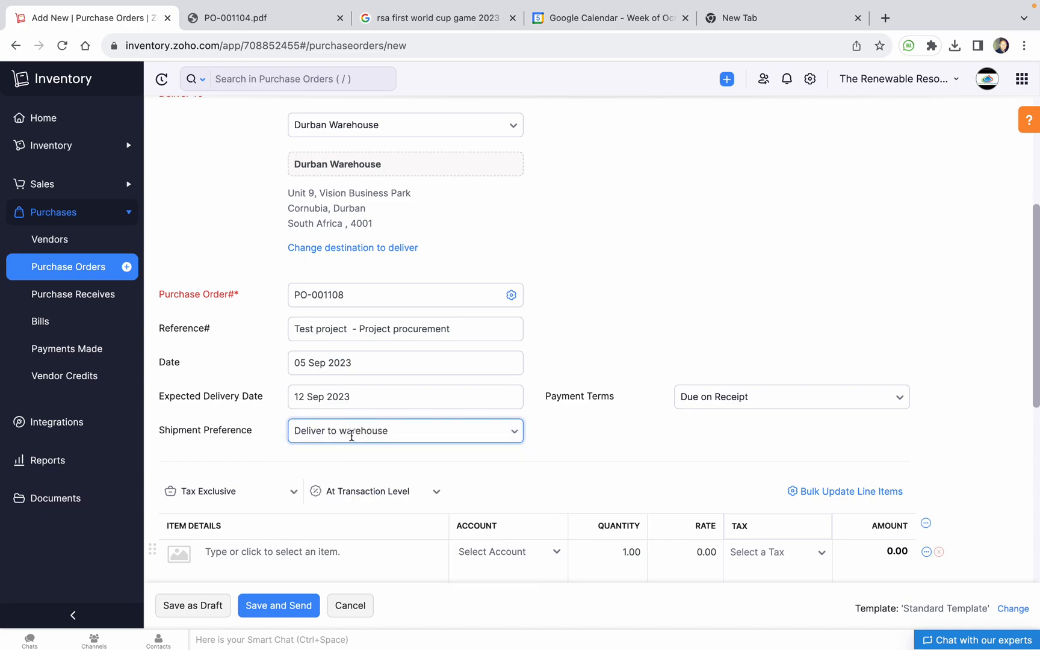
scroll(407, 441, down, 2)
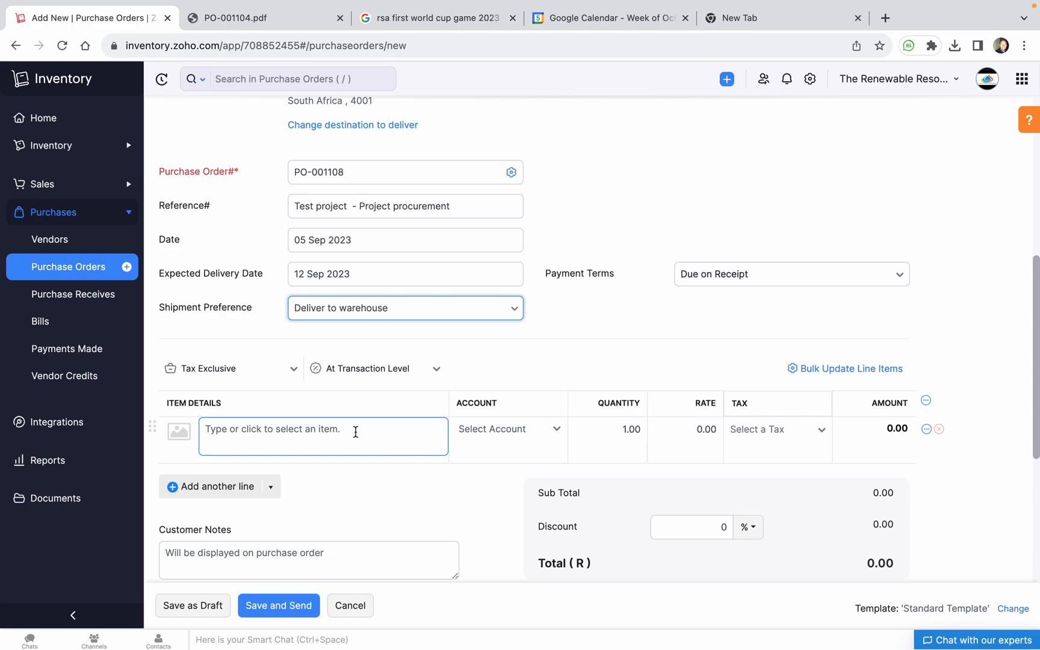
Add the INV-SUNSYNK 50KW inverter as the first line at rate 95250
click(355, 432)
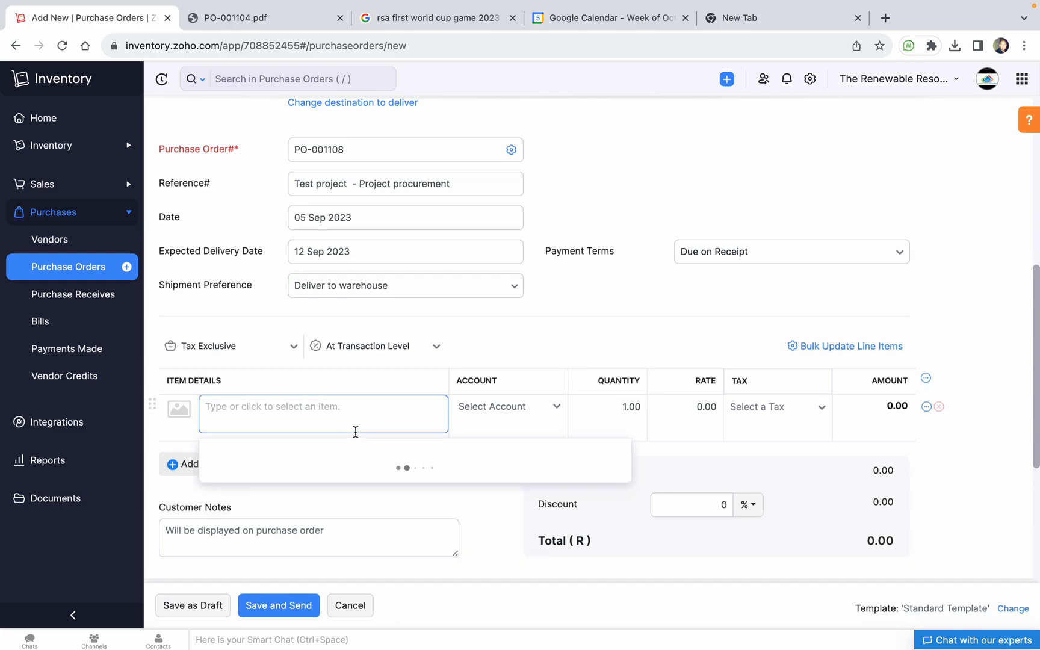
text(sunsynk)
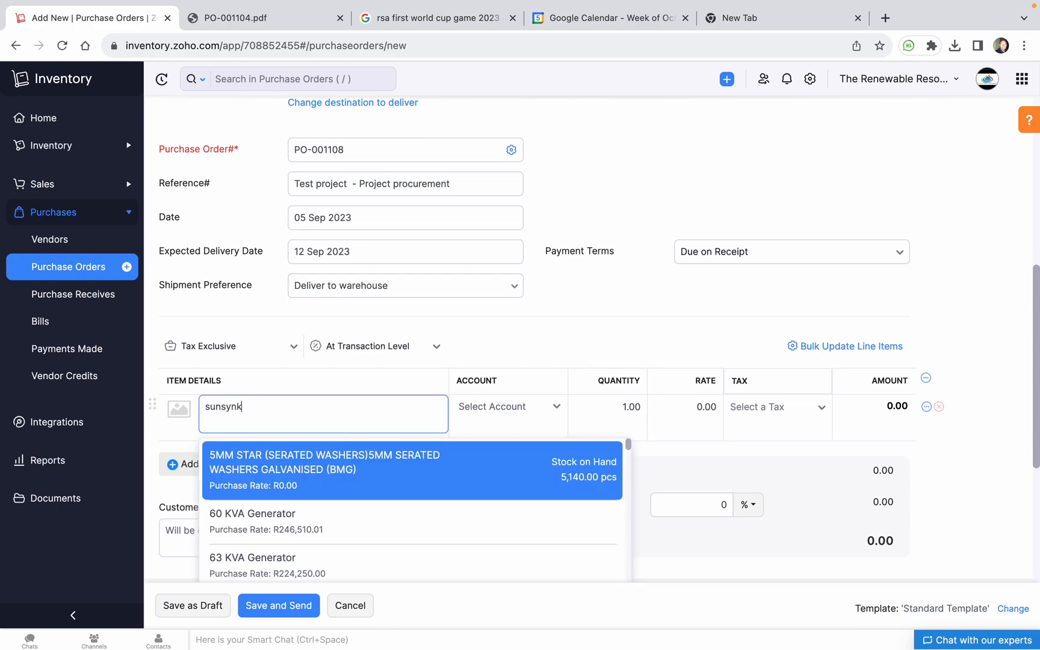
click(357, 446)
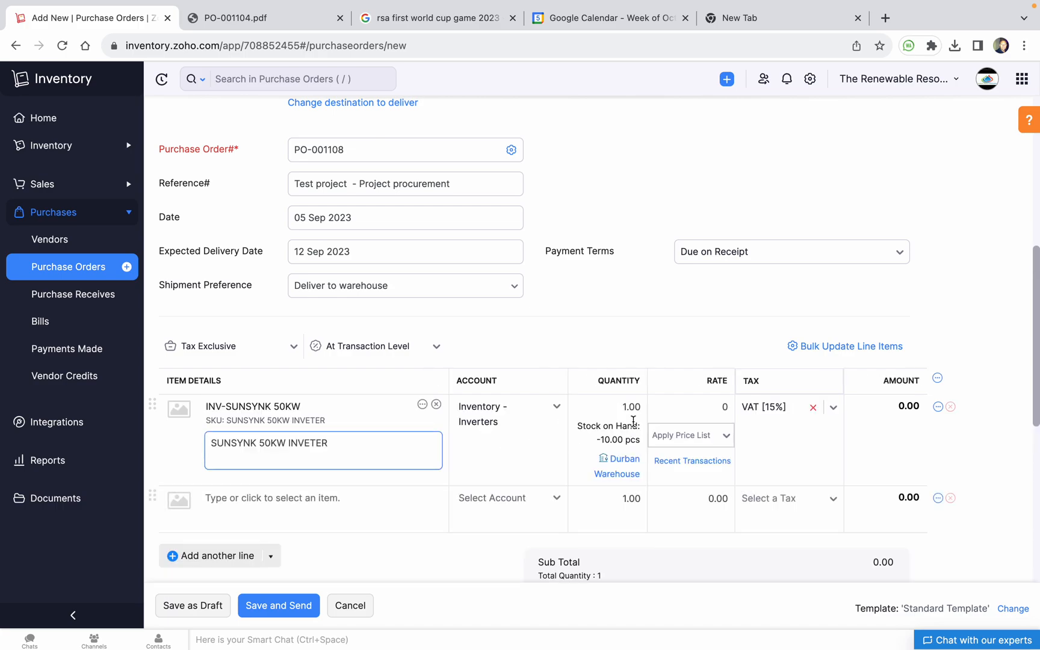
click(725, 407)
double_click(728, 407)
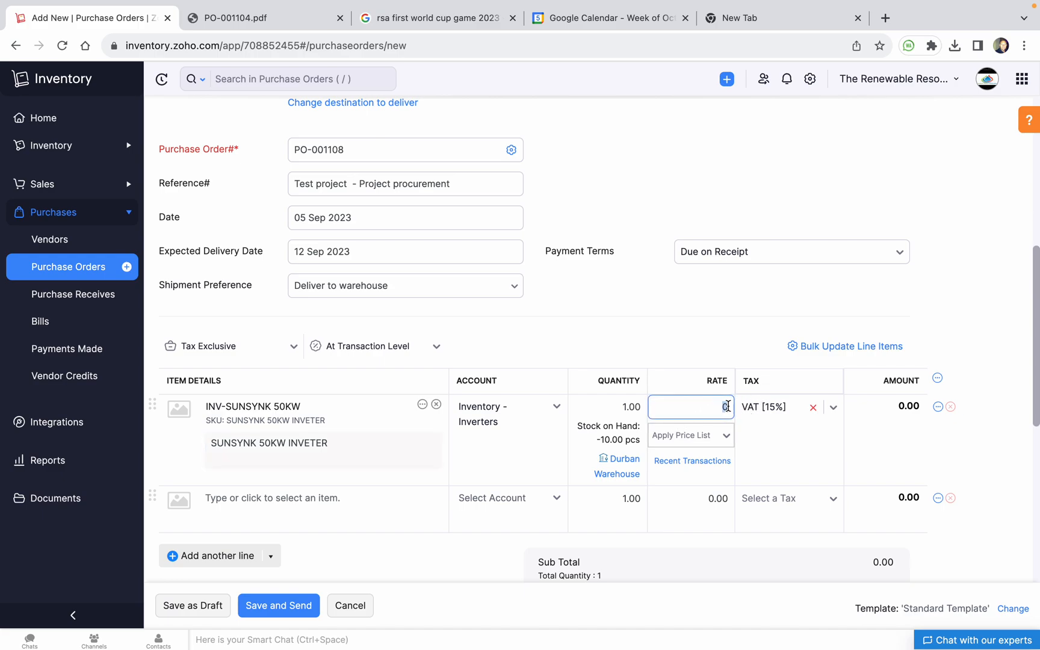
text(95250)
click(793, 321)
scroll(358, 480, down, 1)
scroll(358, 481, down, 1)
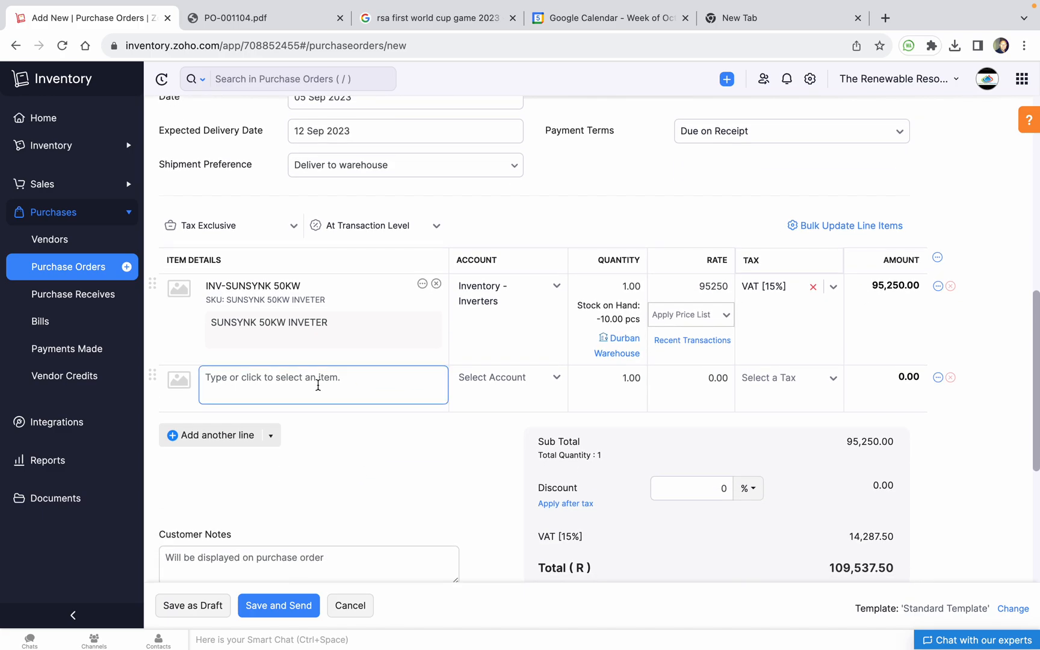
click(318, 385)
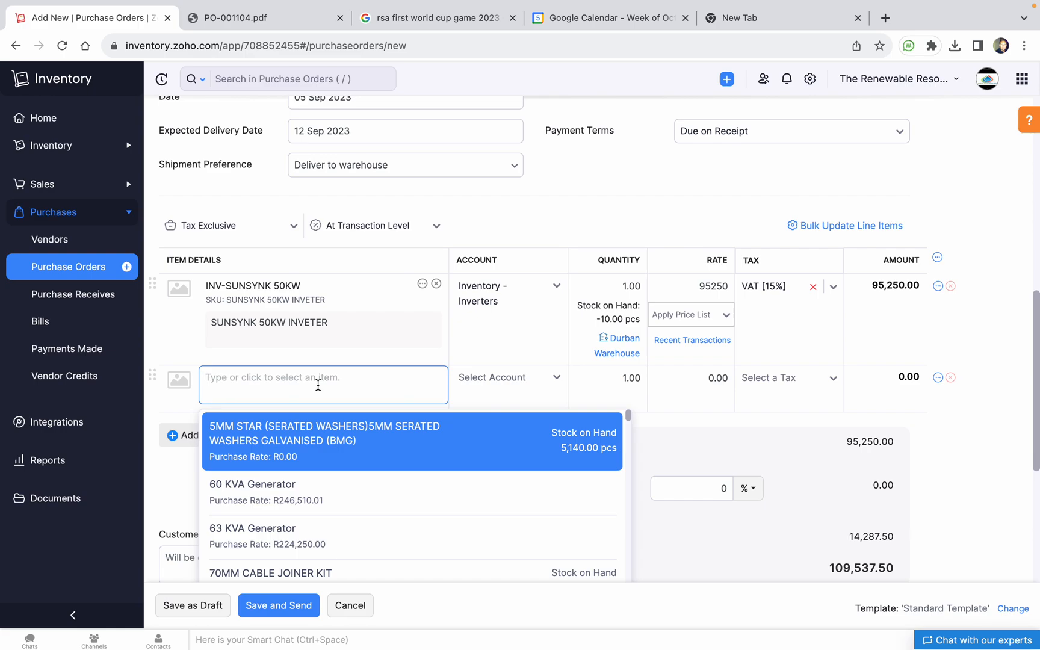
Add a BAT-FREEDOM WON 100/80 HV battery line with rate 326500
text(fw)
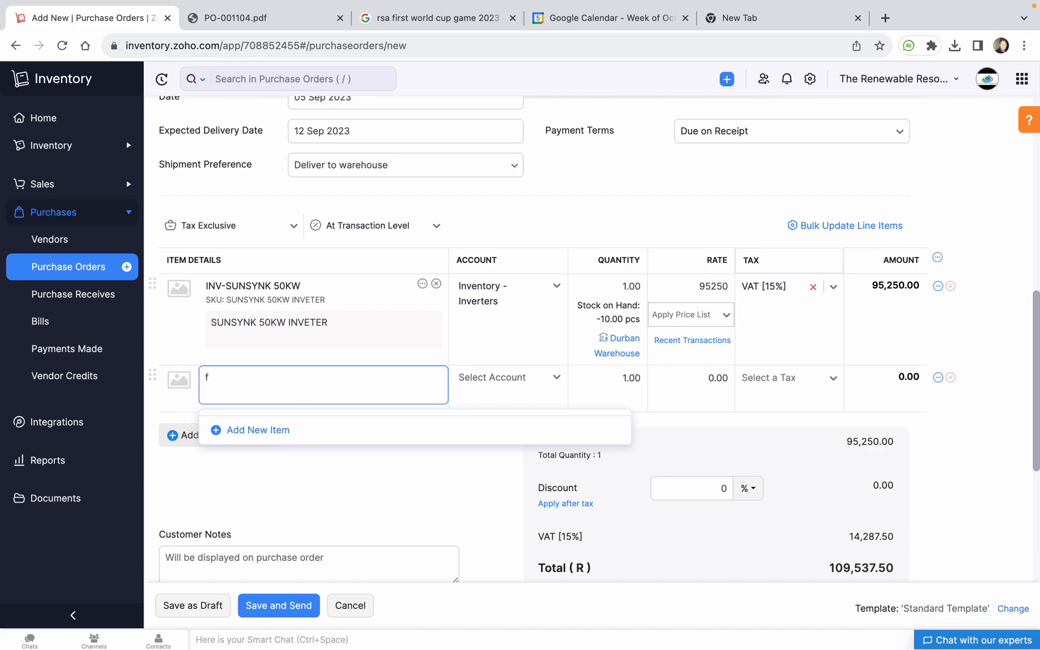
key(BackSpace)
text(W)
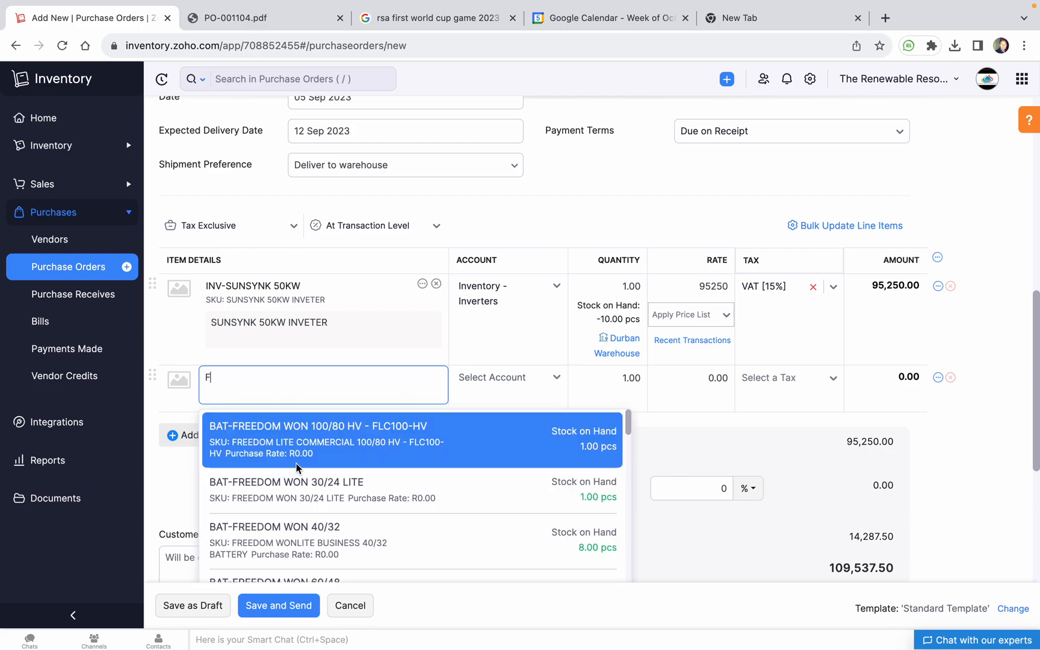
scroll(314, 452, down, 1)
scroll(314, 451, up, 1)
click(328, 449)
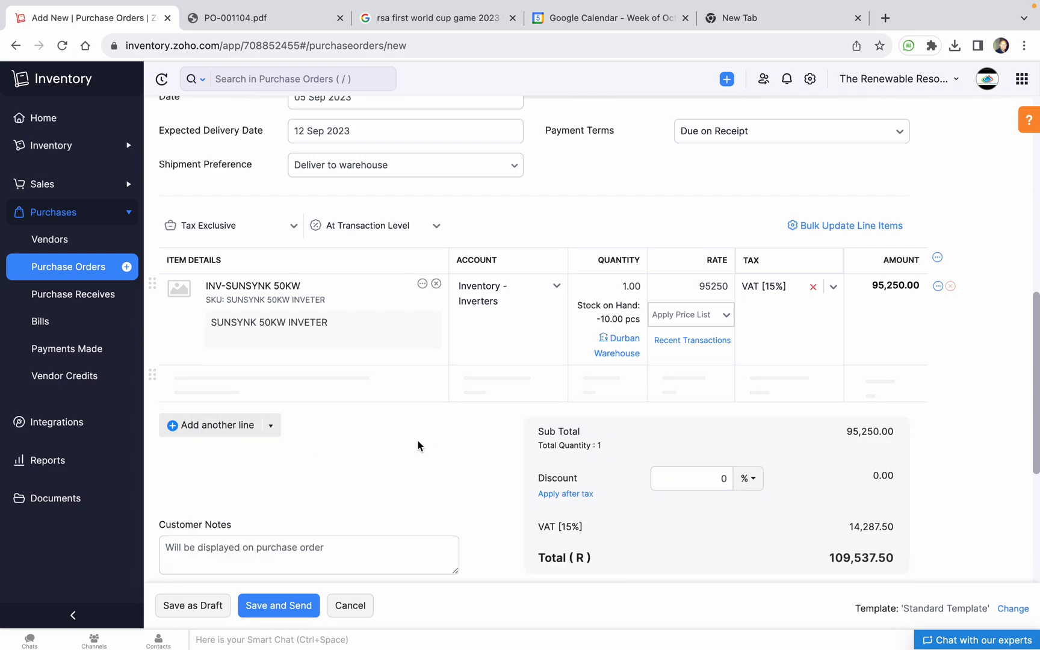
click(694, 383)
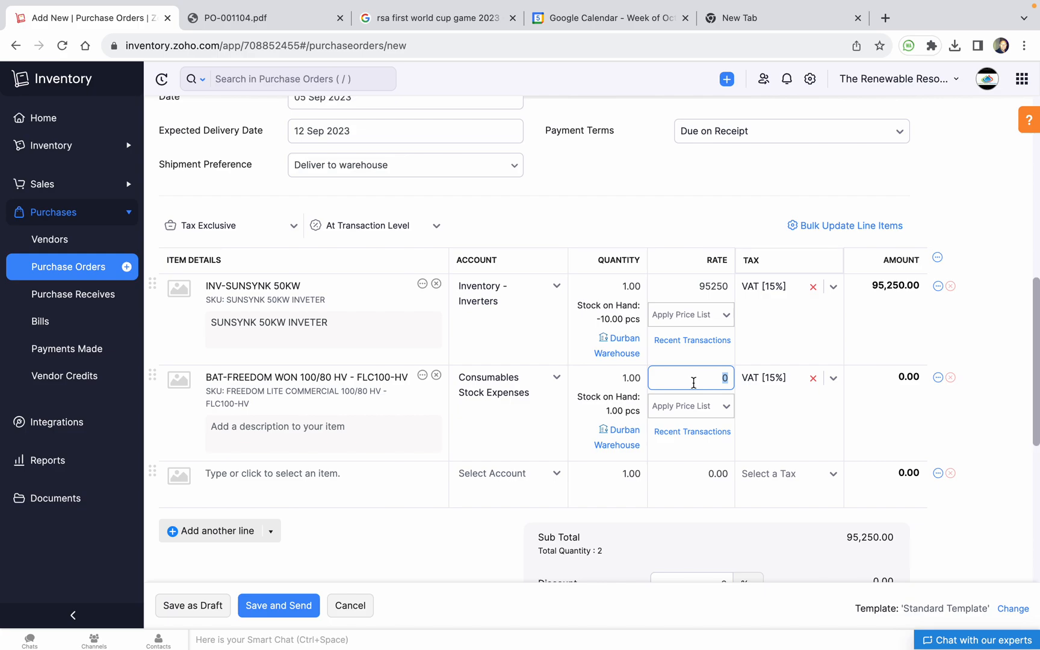
text(326500011)
key(BackSpace)
key(BackSpace)
key(BackSpace)
click(674, 522)
scroll(767, 517, down, 5)
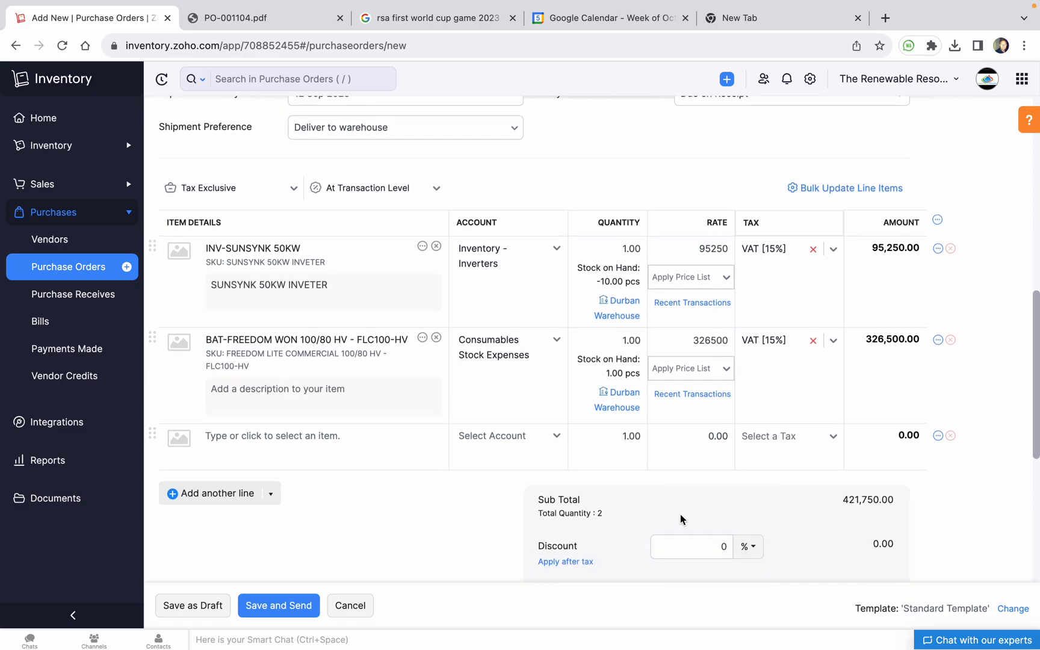
scroll(395, 499, down, 4)
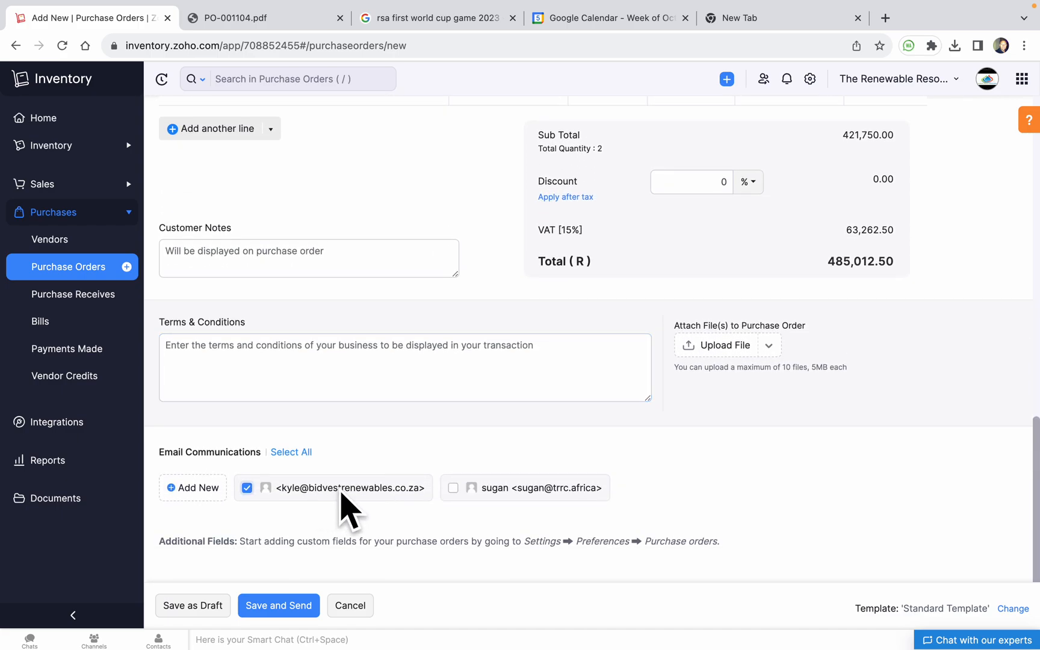
Save PO-001108 with Save and Send, opening the email to Bidvest
click(280, 606)
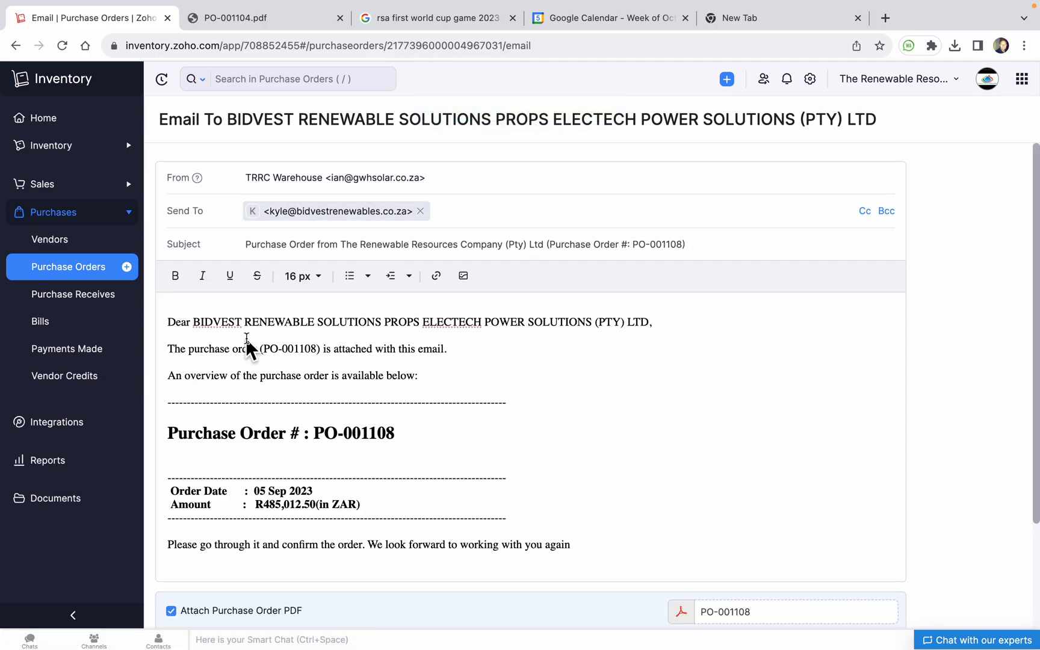
Delete the sender's first name from the email signature
scroll(299, 445, down, 3)
scroll(300, 442, up, 3)
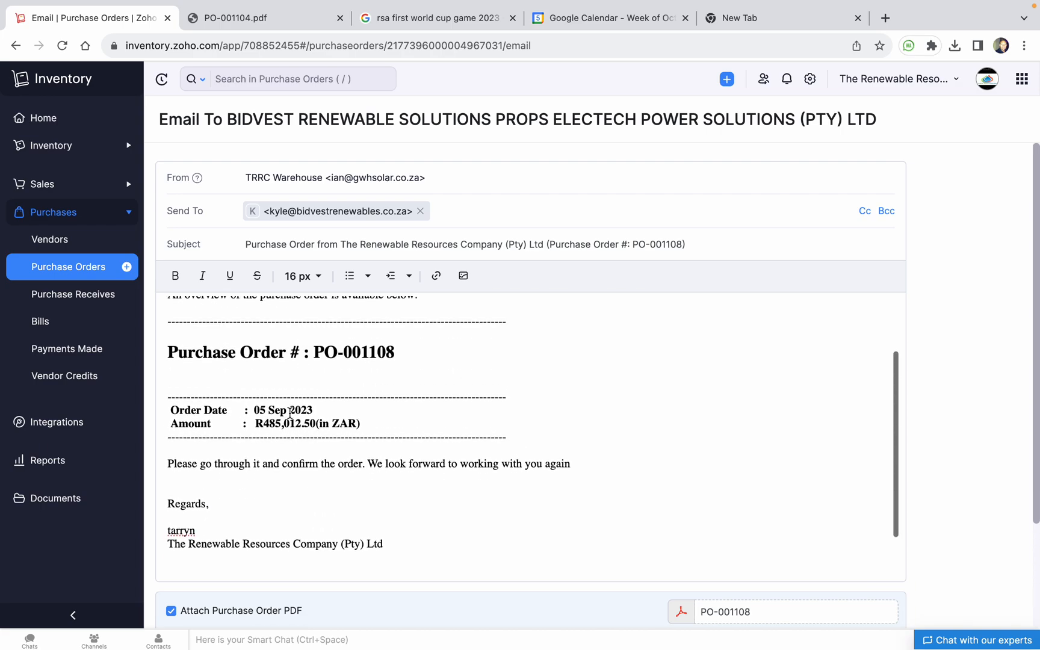
scroll(372, 488, down, 5)
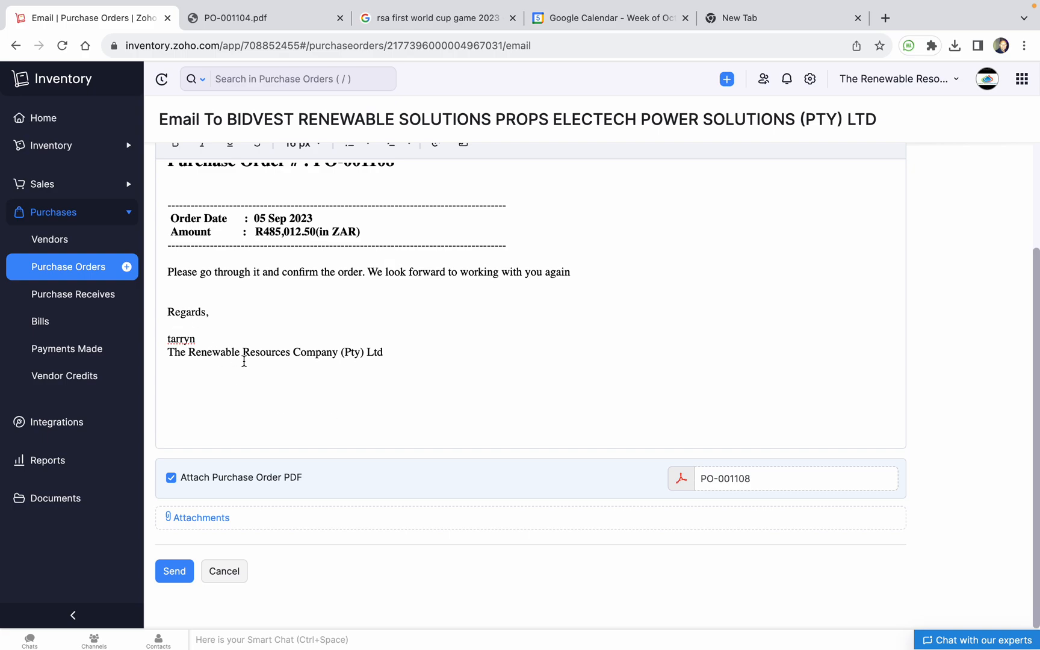
double_click(180, 339)
double_click(261, 353)
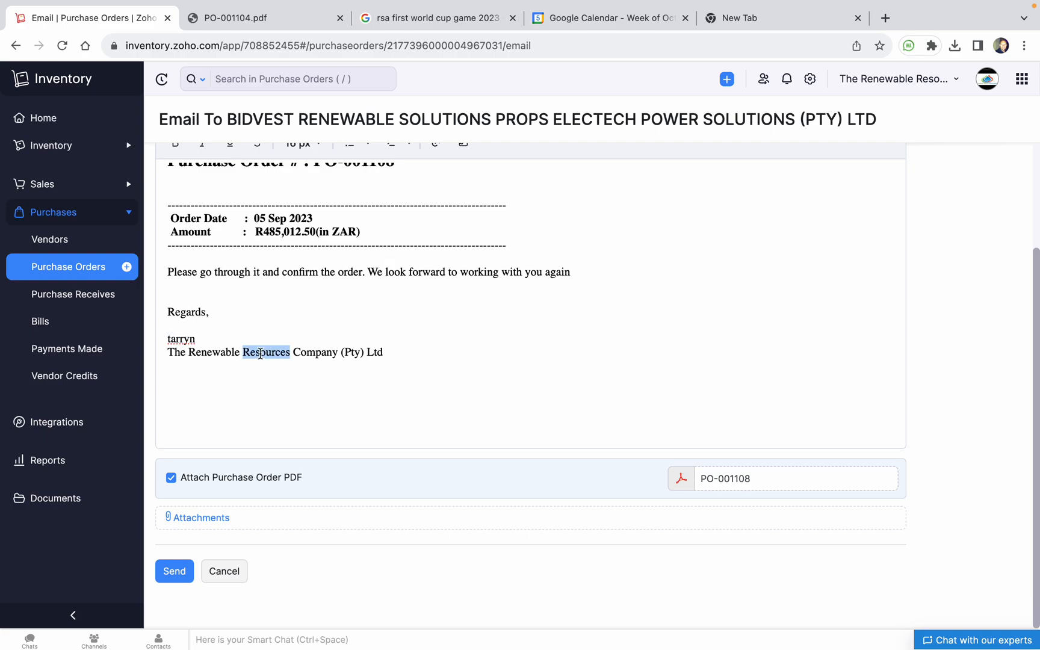
double_click(181, 339)
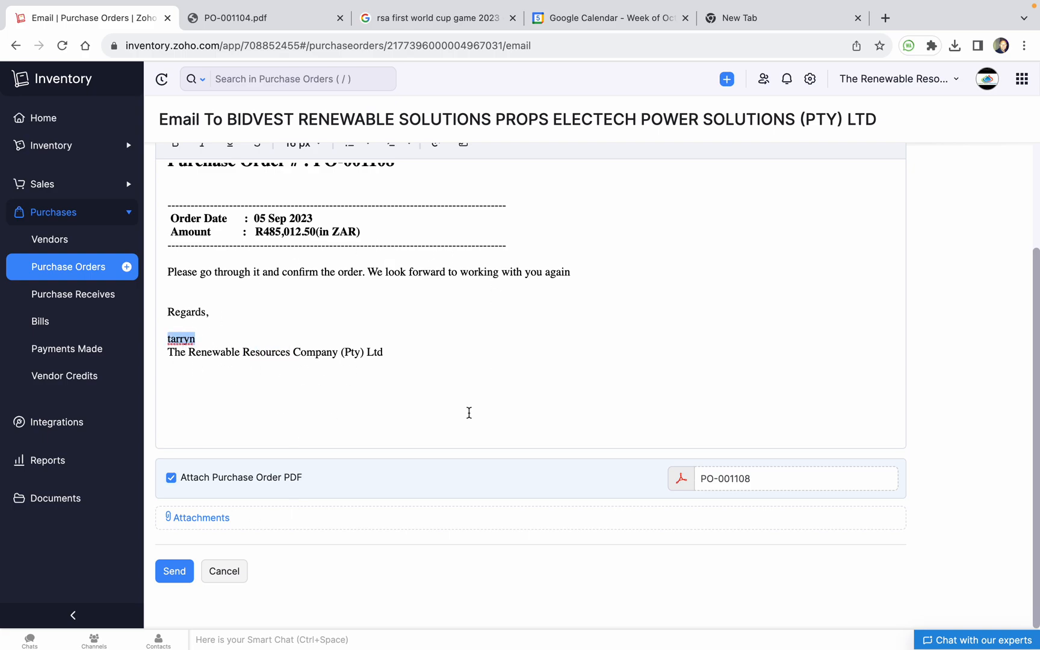
key(BackSpace)
Cancel the attachment file picker and keep the PO-001108 PDF attached
click(205, 516)
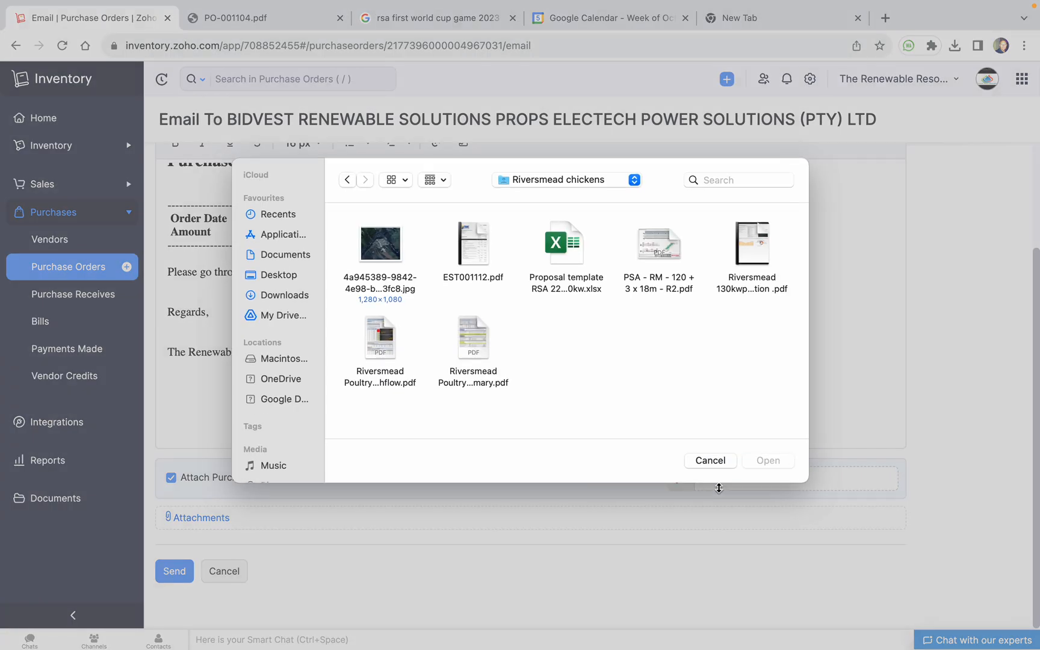
click(723, 467)
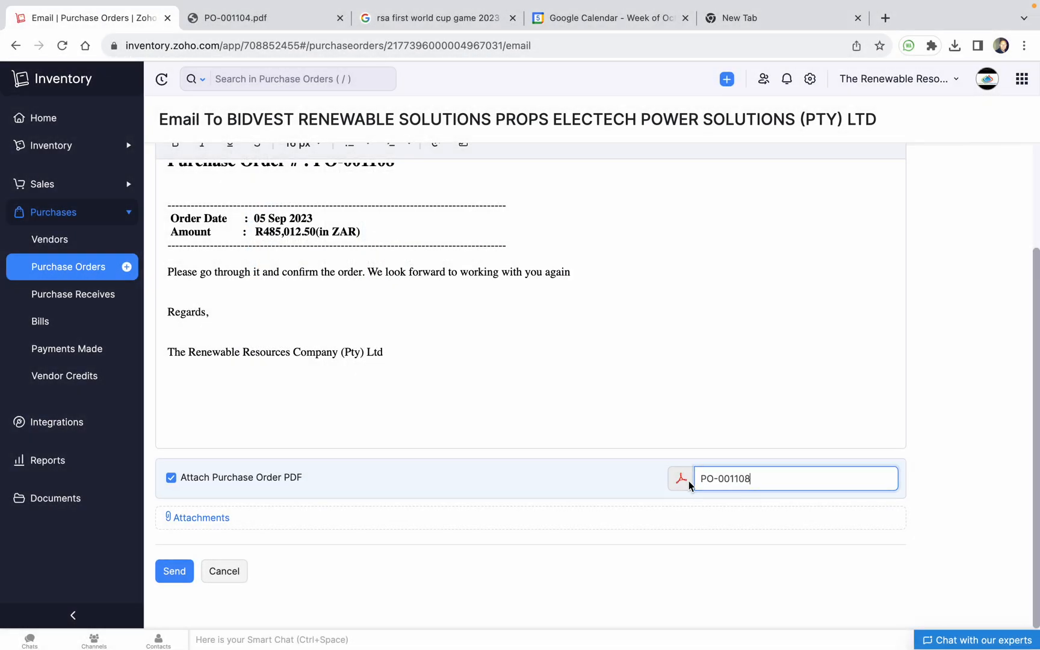
click(226, 482)
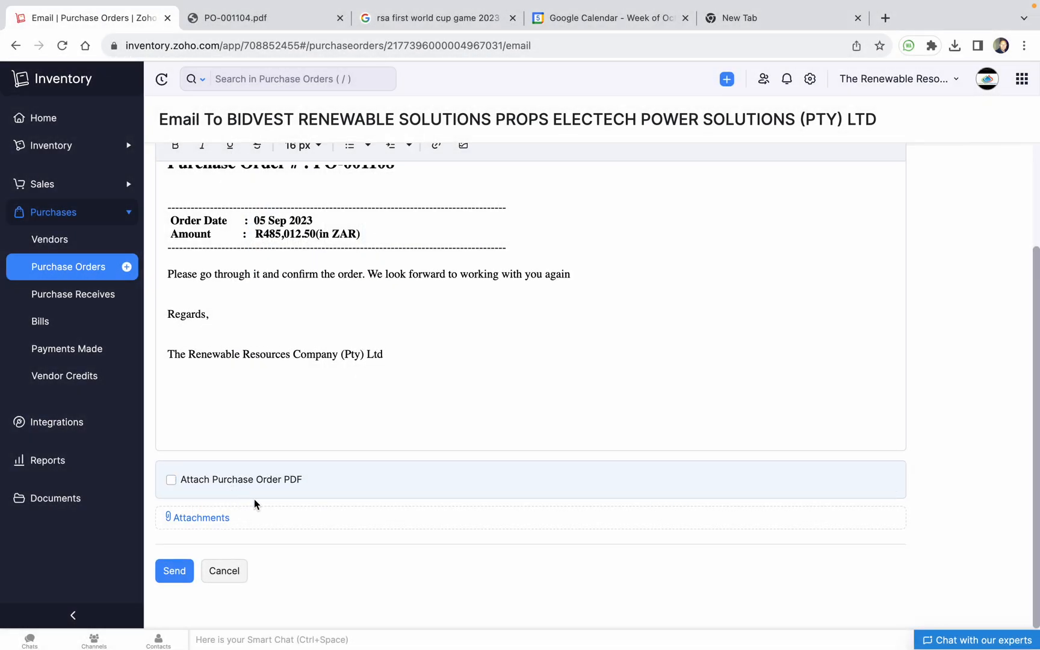
click(228, 483)
click(208, 521)
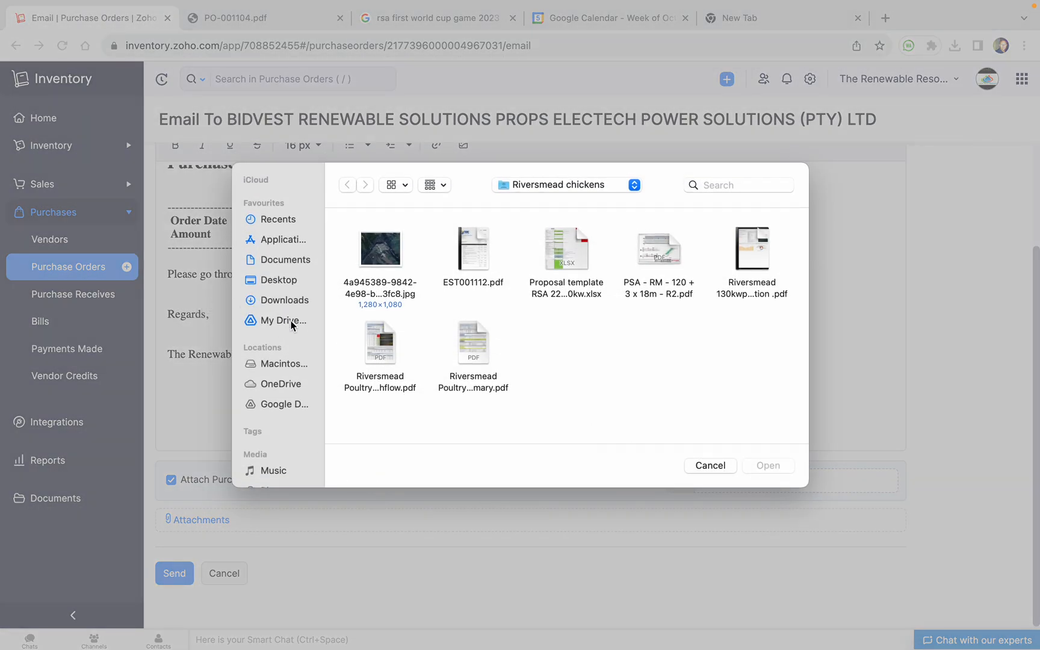
click(702, 467)
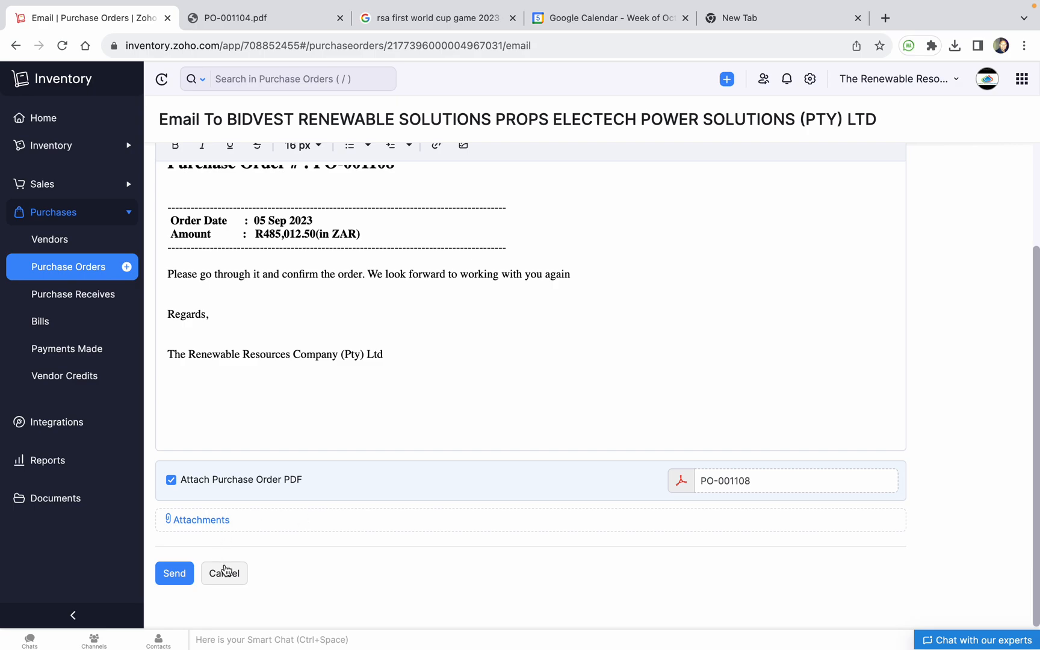
Leave the email and mark PO-001108 as Issued
click(175, 573)
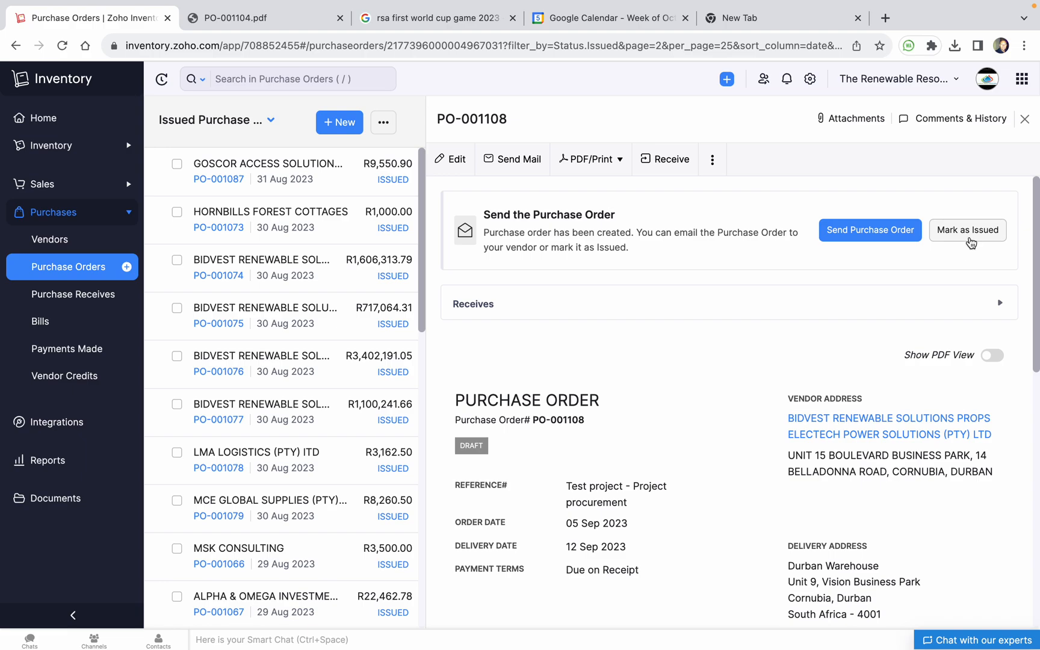
click(971, 232)
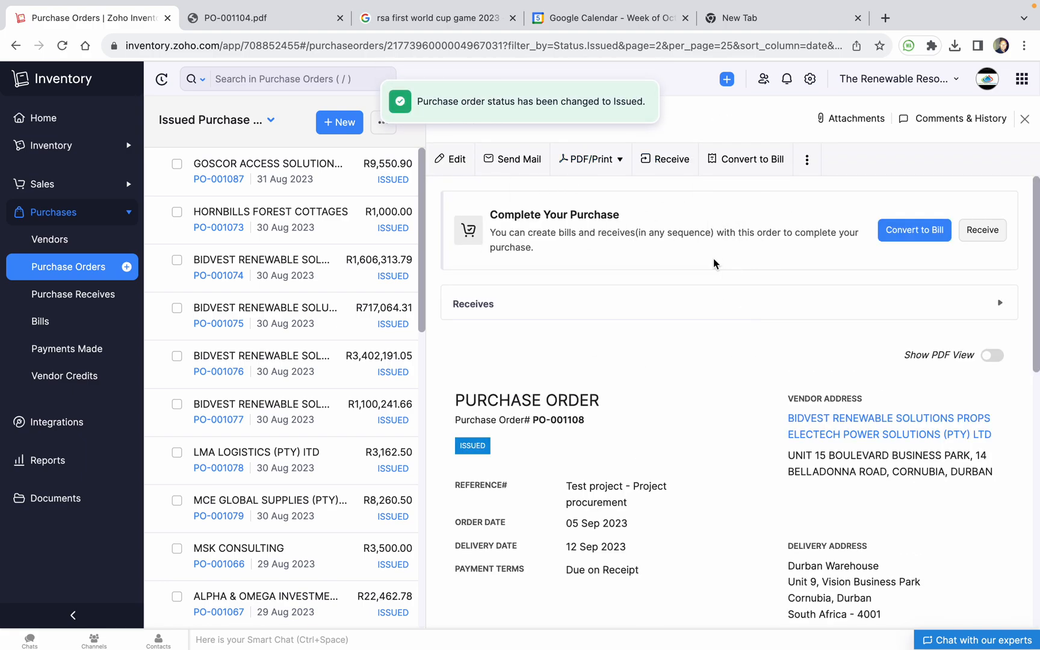
scroll(714, 259, down, 1)
scroll(714, 263, down, 7)
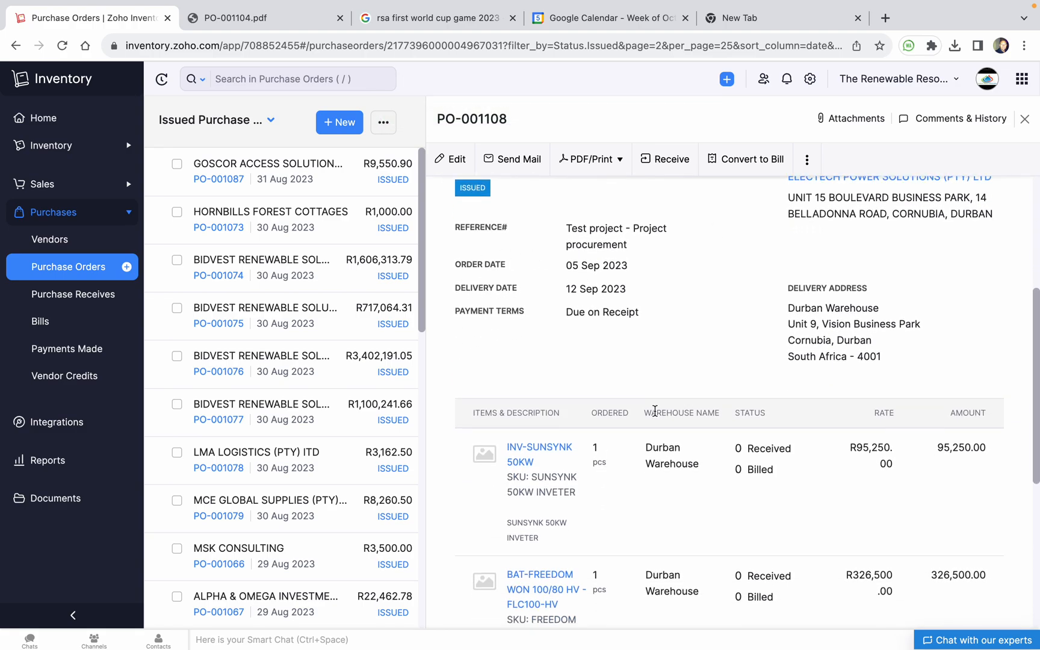
scroll(661, 451, down, 3)
scroll(660, 450, up, 8)
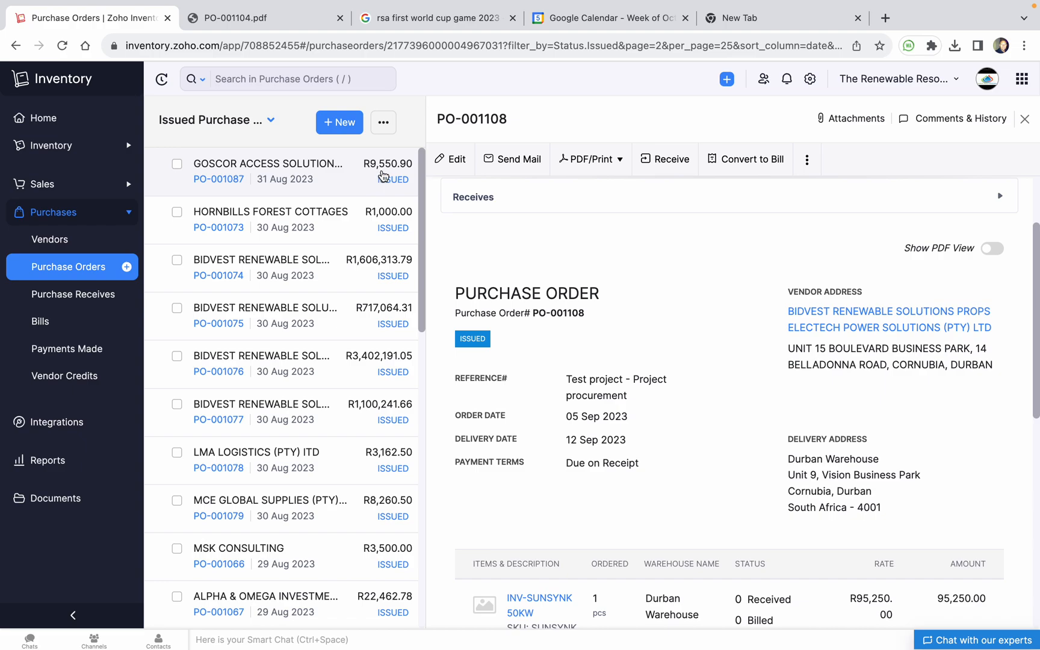
Review issued order PO-001087's details, then open PO-001074
click(398, 183)
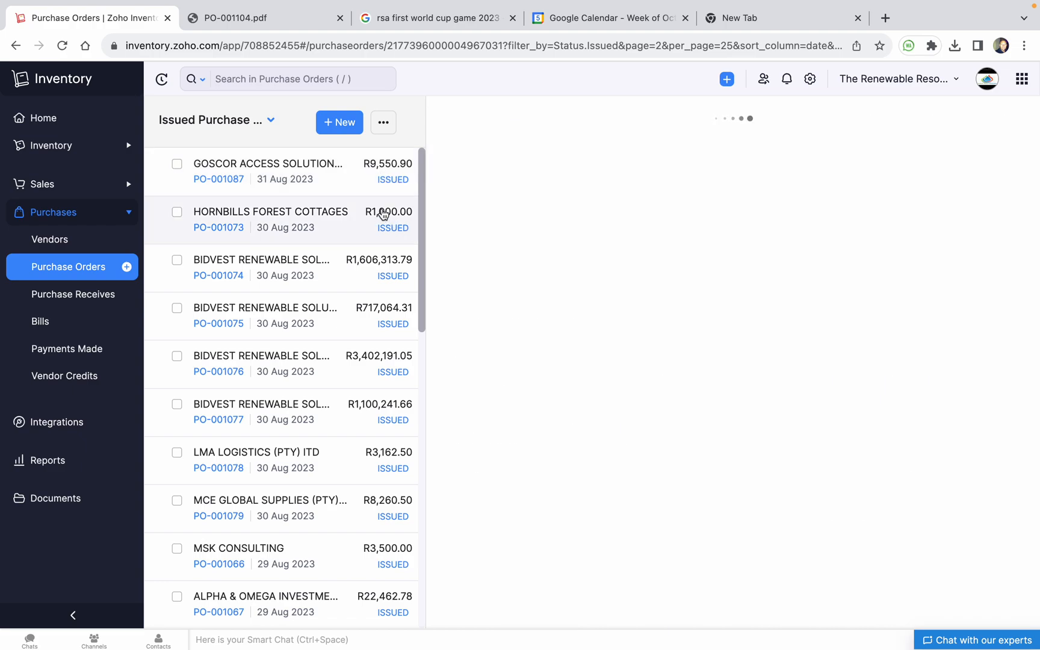
scroll(657, 488, down, 1)
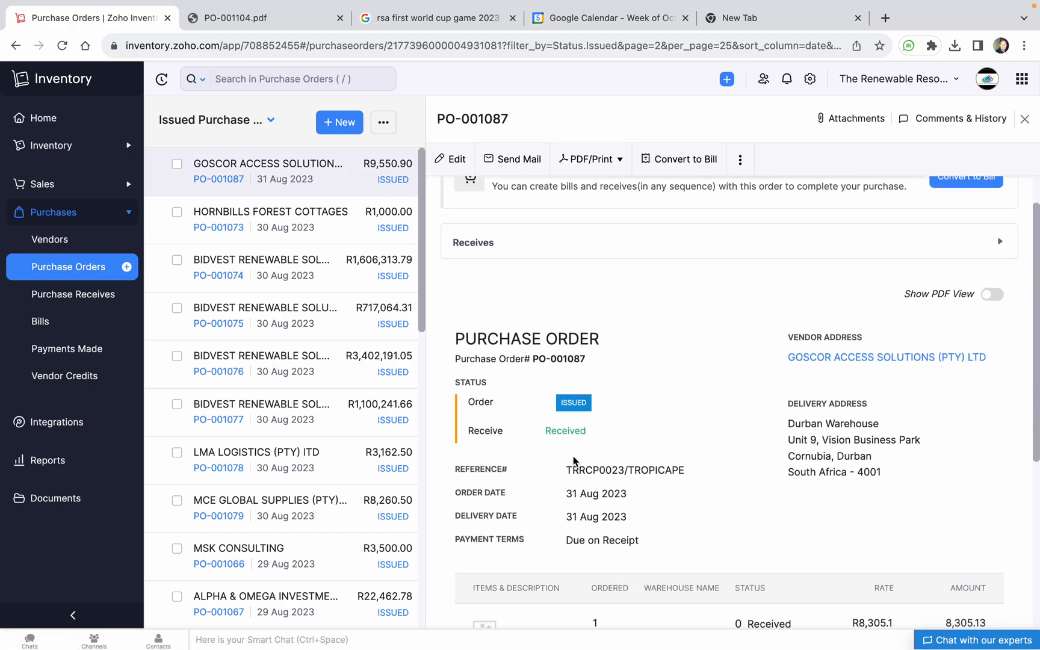
scroll(602, 432, up, 1)
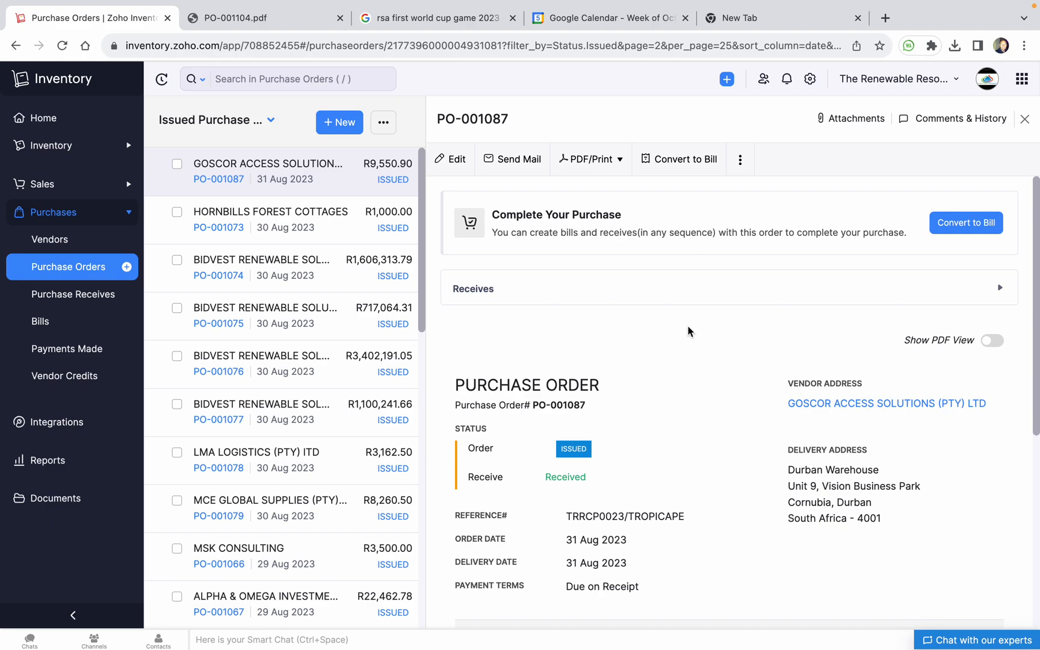
scroll(655, 391, down, 5)
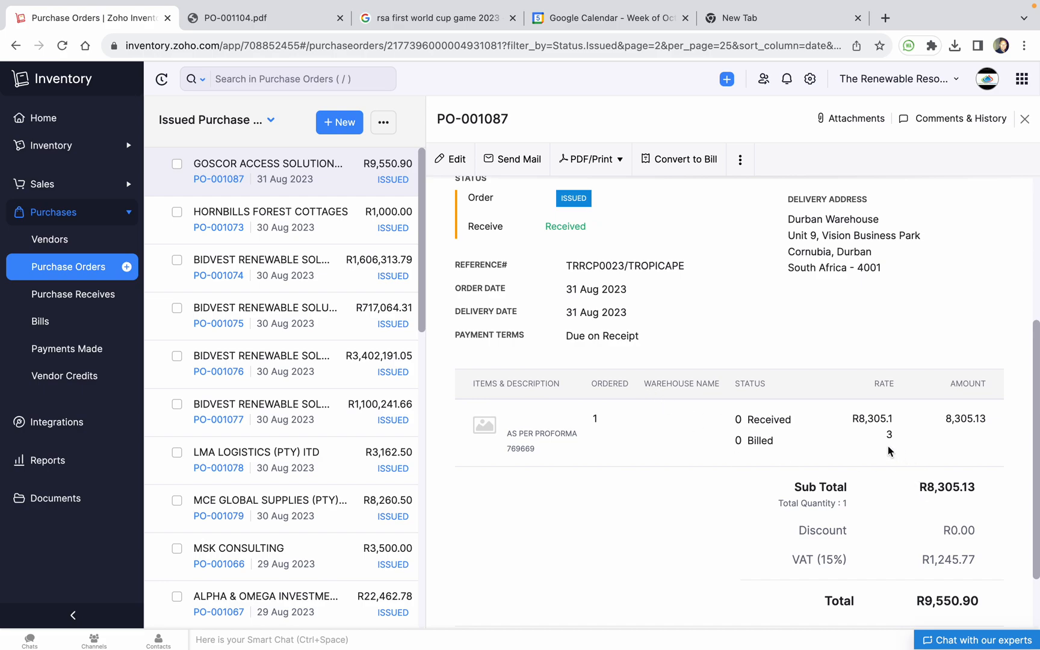
scroll(889, 446, down, 2)
scroll(785, 368, up, 3)
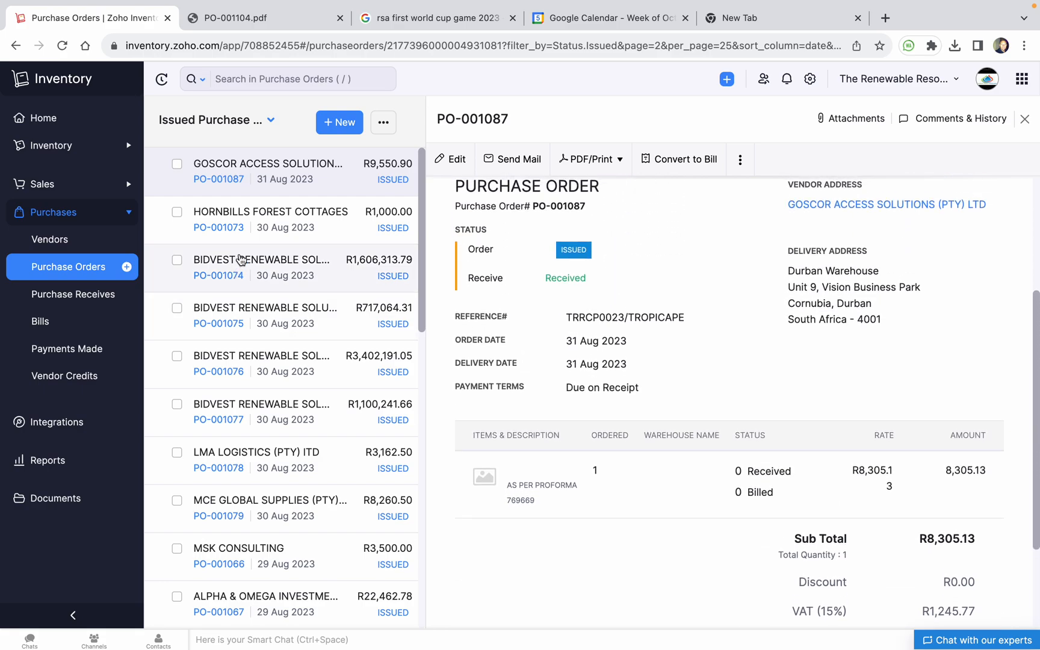
click(216, 265)
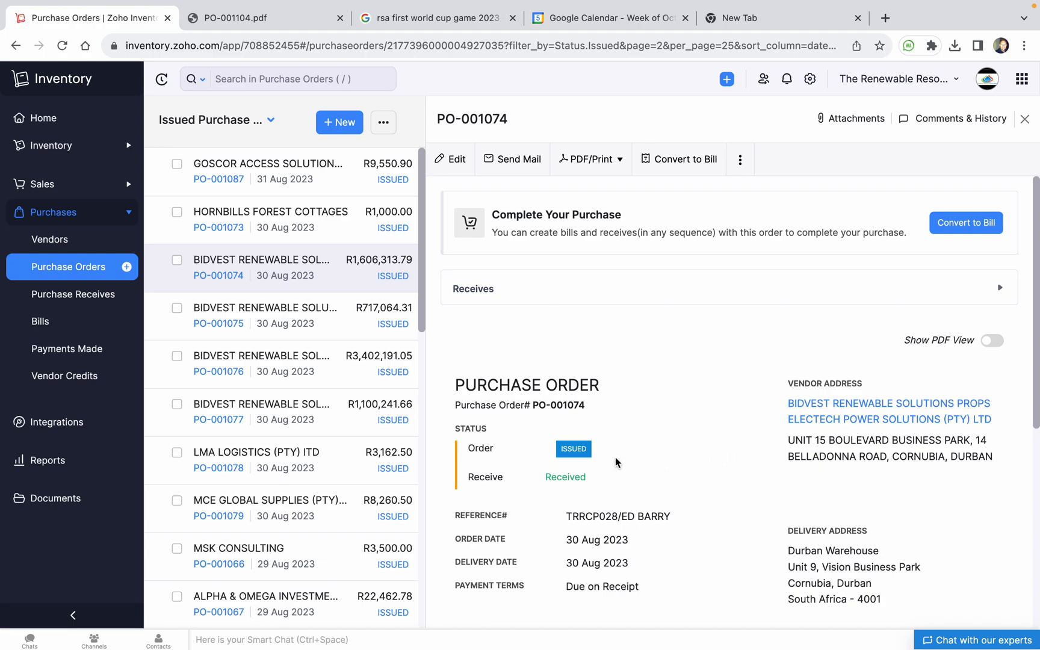
Check PO-001074's extra actions menu without choosing one and expand its receives record
scroll(698, 473, down, 2)
scroll(704, 475, up, 2)
scroll(720, 472, down, 7)
scroll(720, 474, up, 7)
click(742, 160)
click(792, 159)
scroll(649, 327, down, 1)
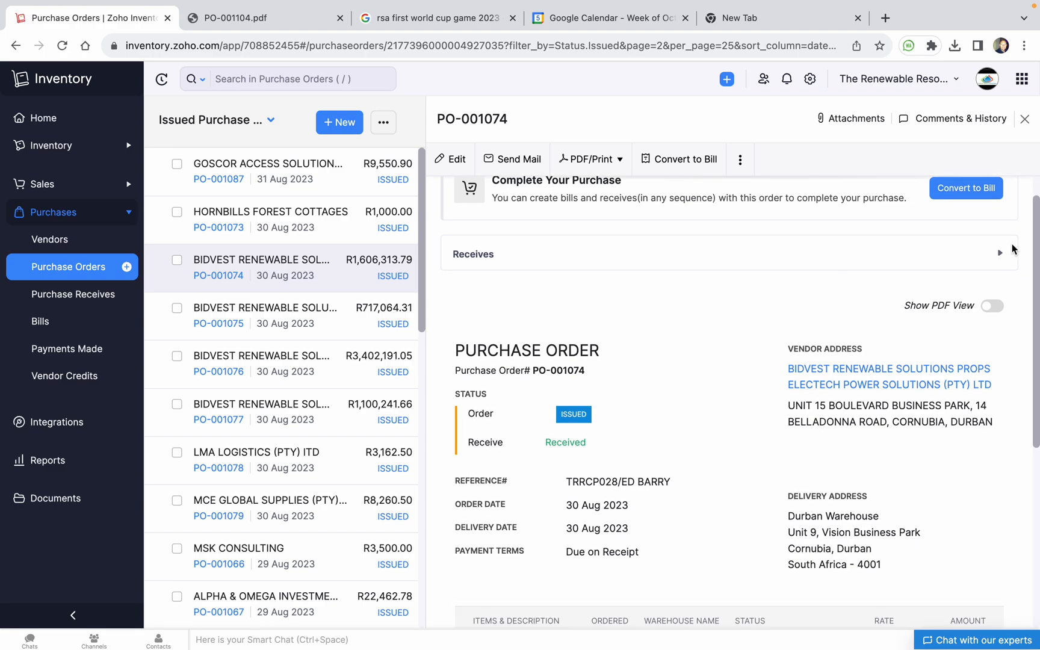
click(1000, 256)
Select the 'AS PER QUOTATION 2386' line item description
scroll(772, 378, down, 6)
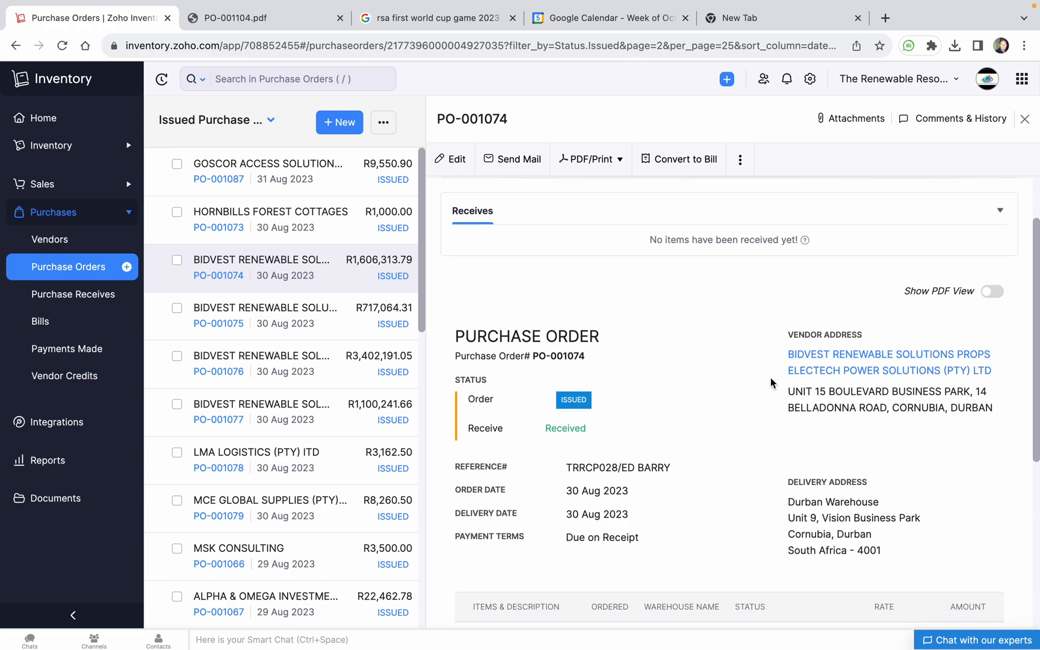
scroll(773, 382, up, 7)
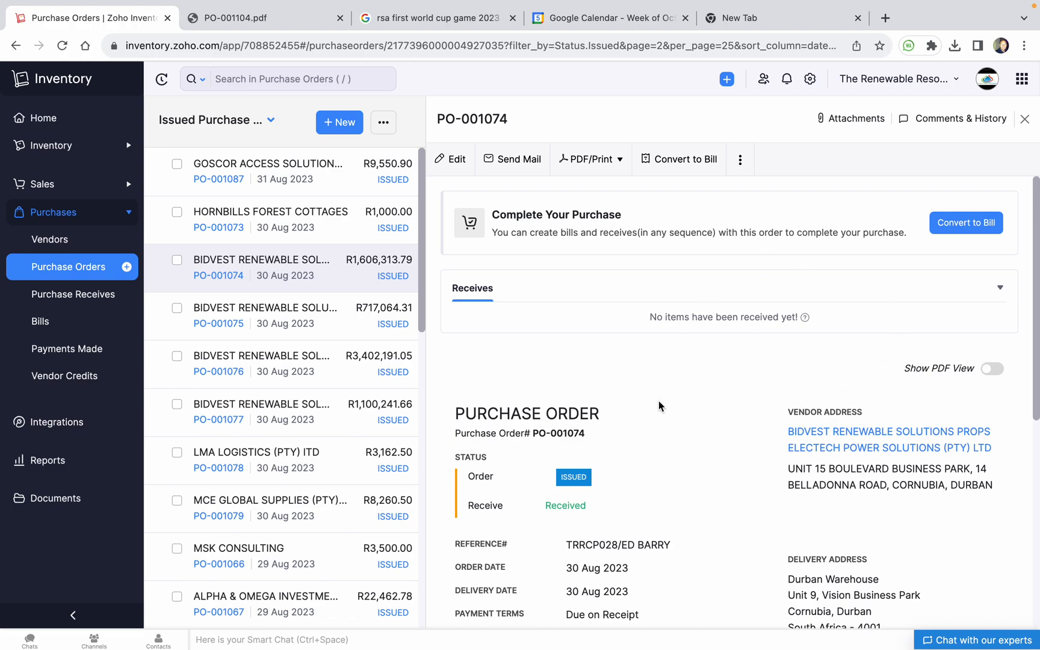
scroll(605, 390, down, 5)
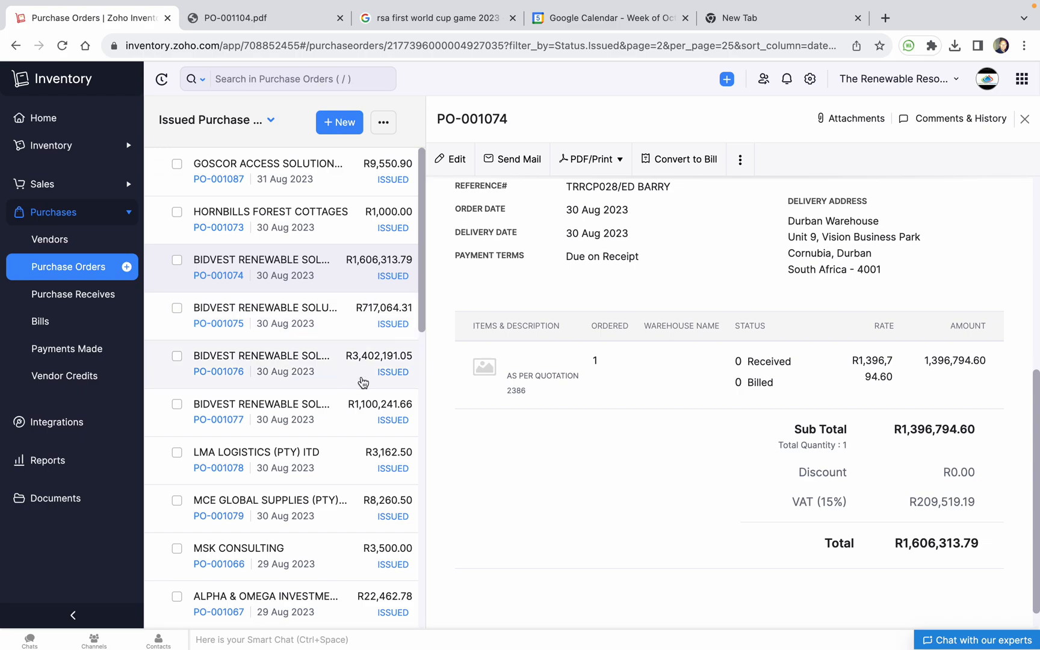
triple_click(543, 380)
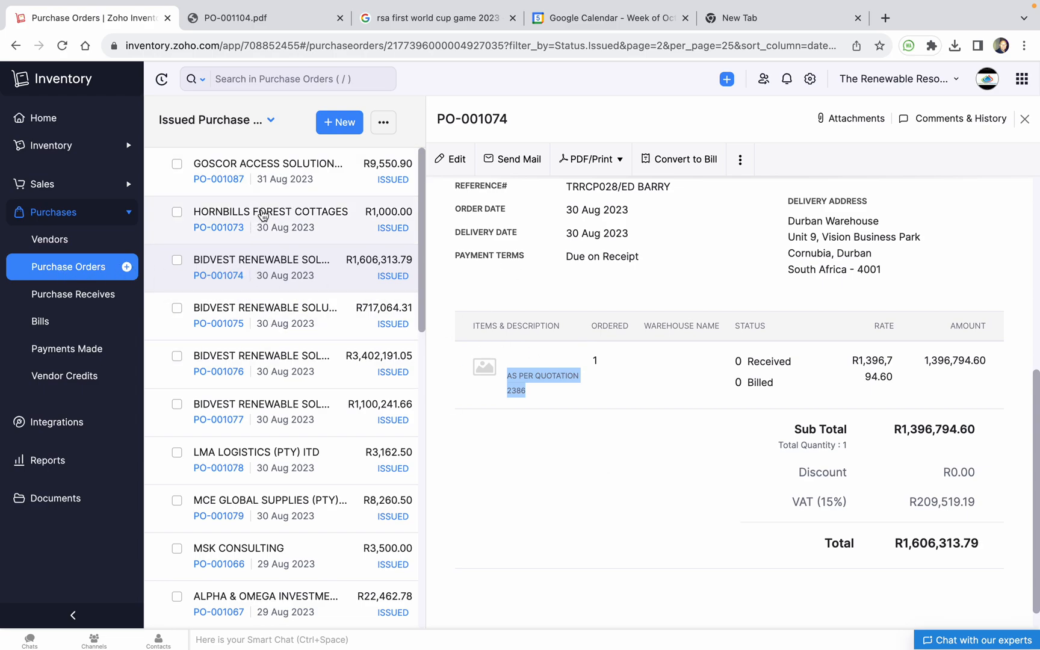
scroll(276, 316, down, 1)
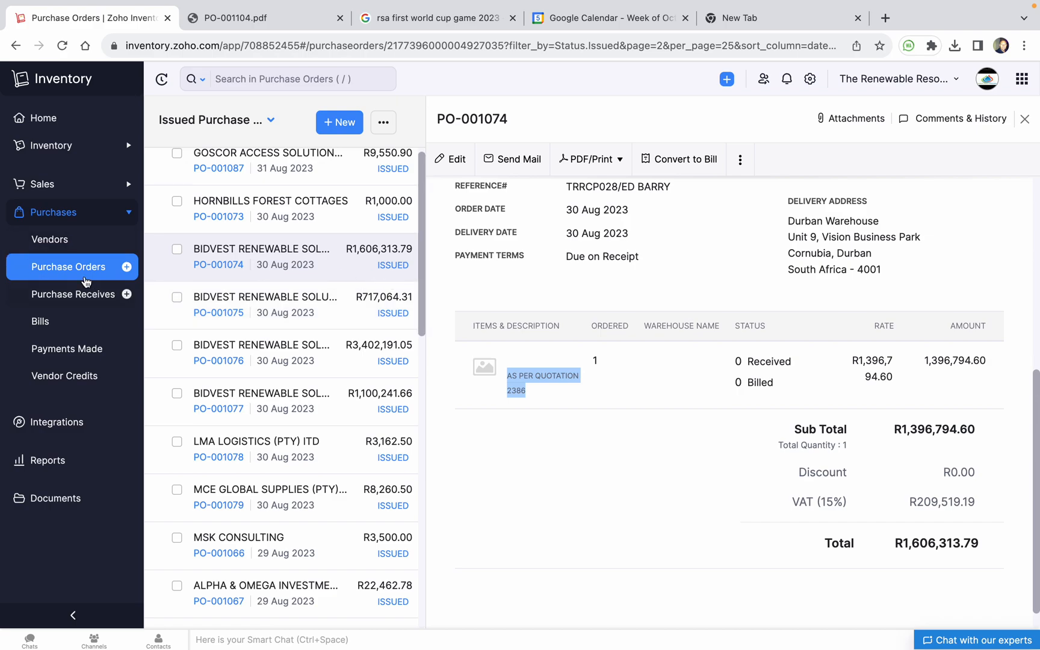
Open the Purchase Order Details report for 04 Sep 2023, then expand the sidebar's Sales section
click(47, 468)
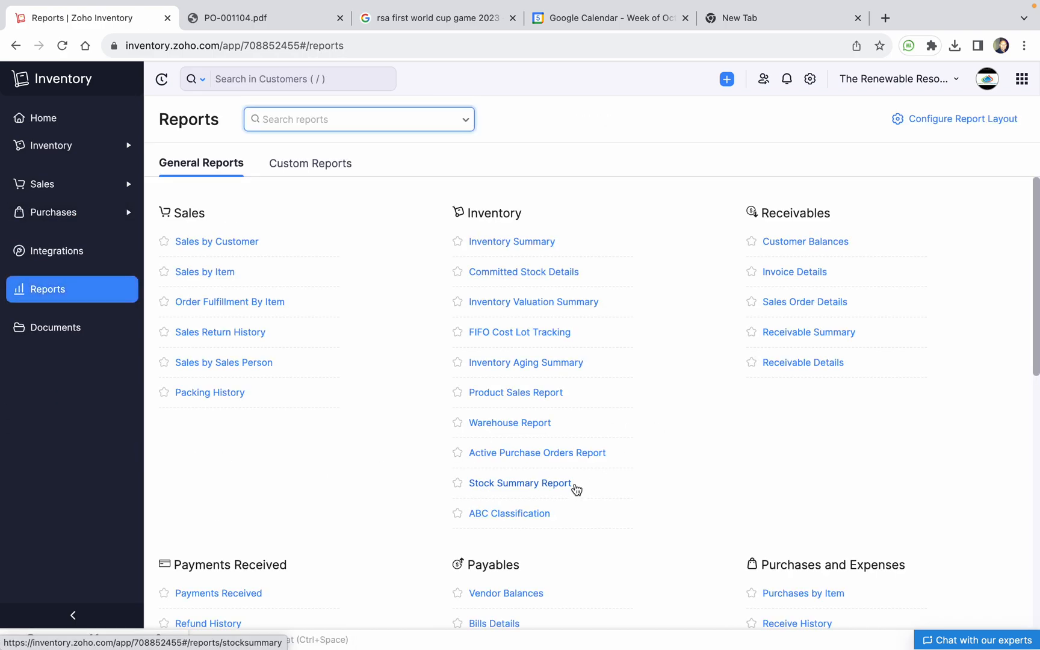
scroll(576, 491, down, 2)
scroll(530, 443, down, 1)
scroll(535, 421, up, 1)
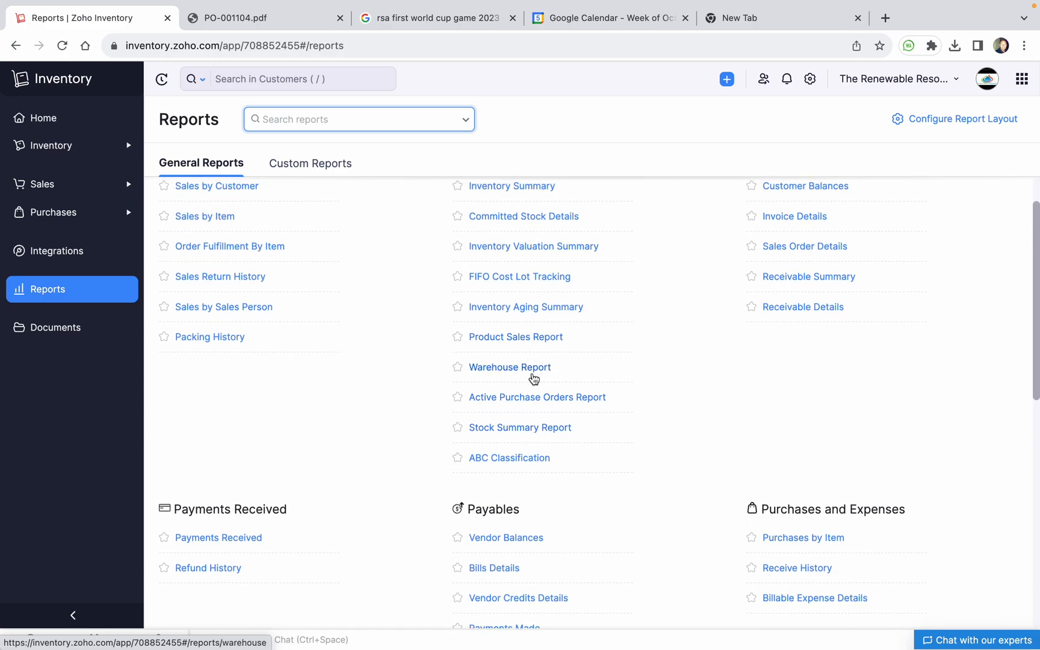
scroll(533, 373, down, 5)
click(521, 501)
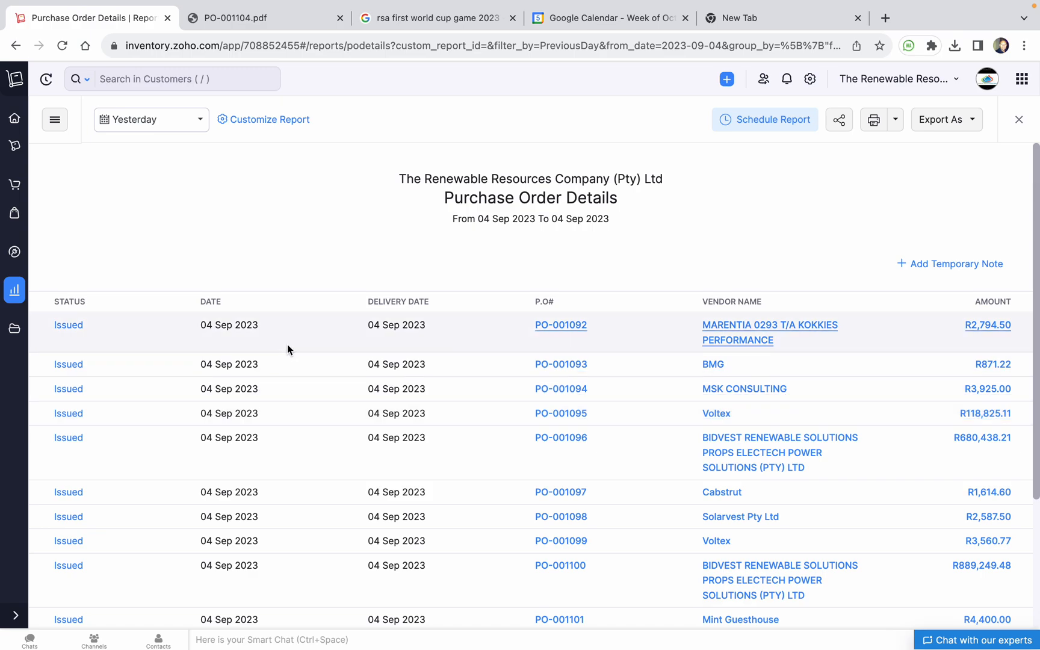
click(14, 620)
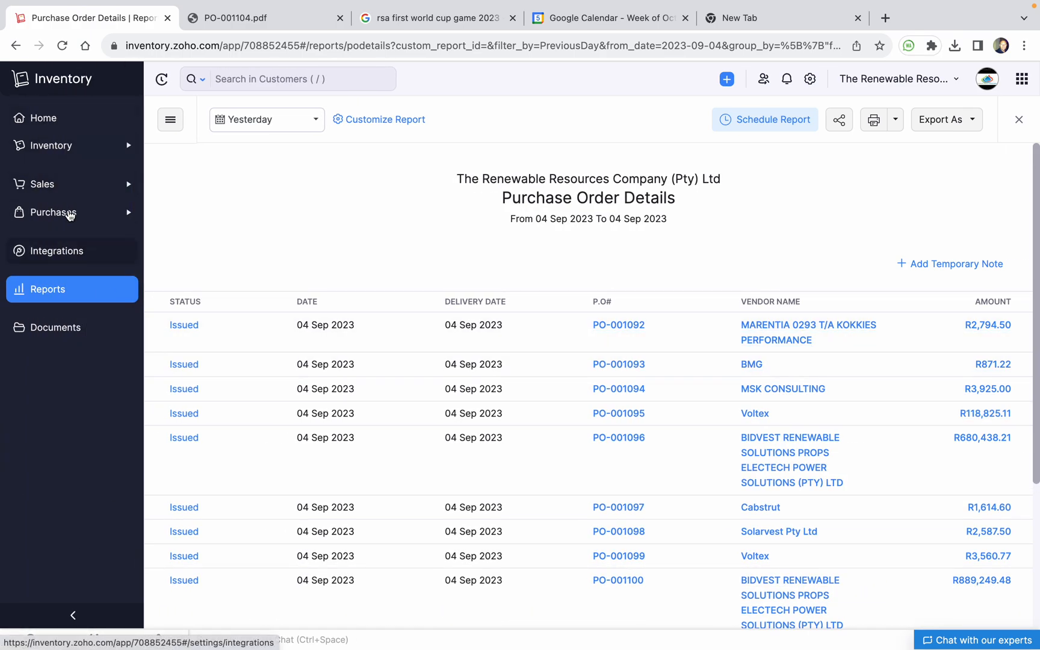
click(67, 190)
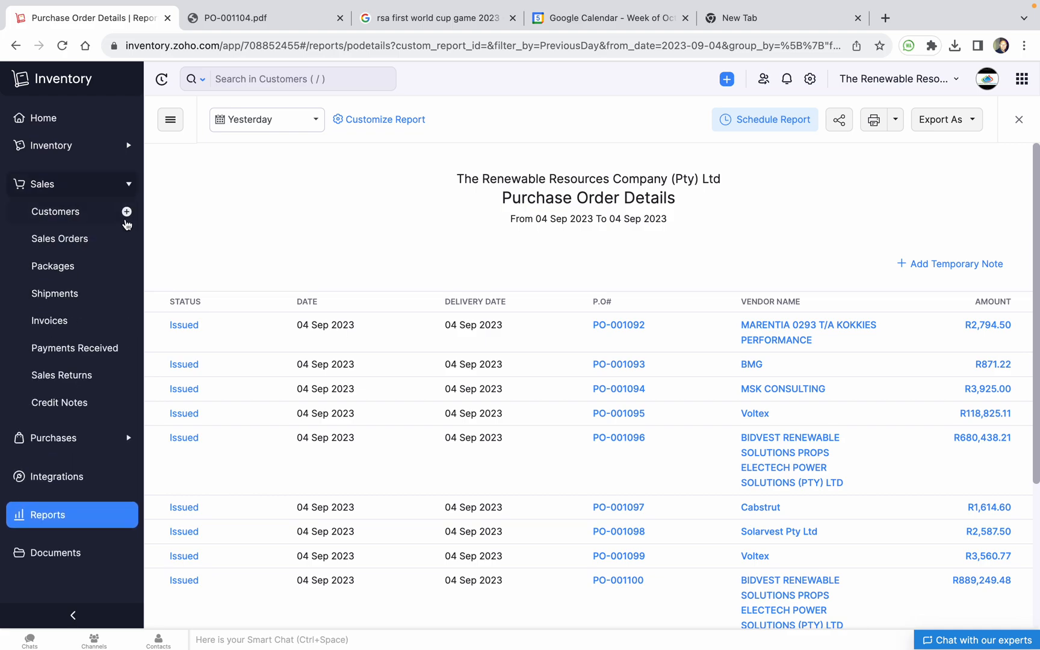
Create a blank sales order SO-00340 dated 05 Sep 2023 for Durban Warehouse, reviewing its fields
click(75, 244)
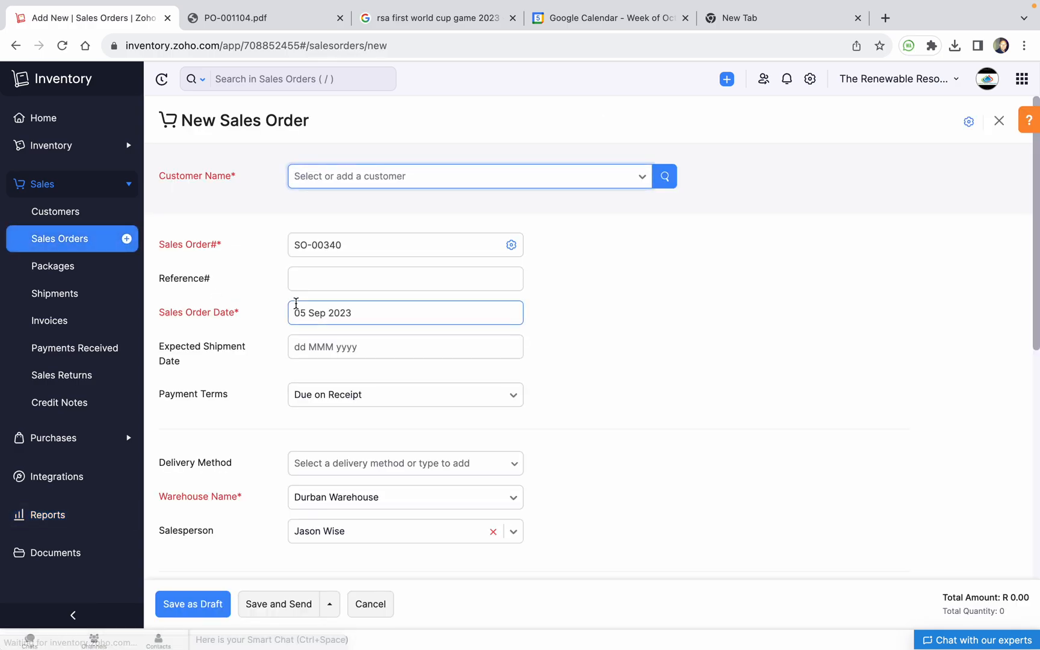
scroll(408, 186, up, 5)
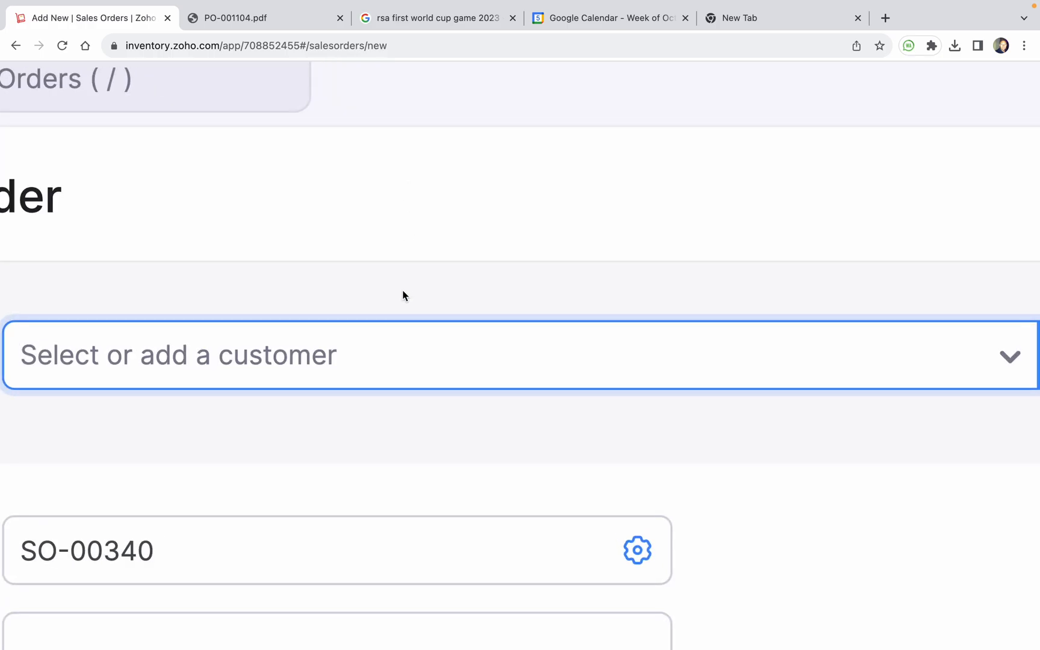
scroll(401, 288, down, 5)
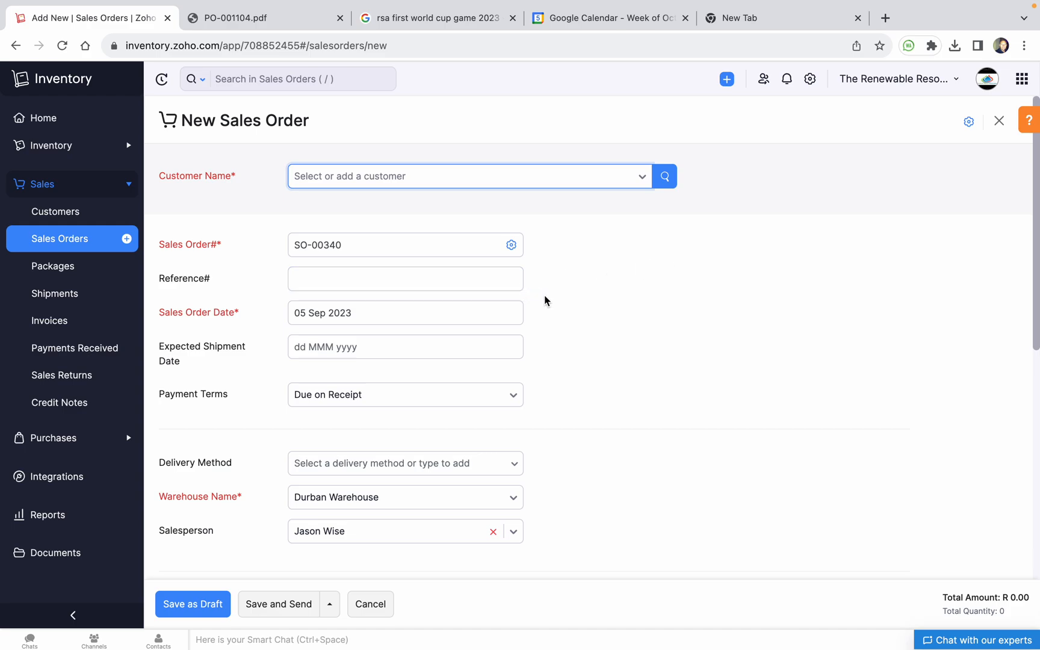
scroll(316, 363, down, 2)
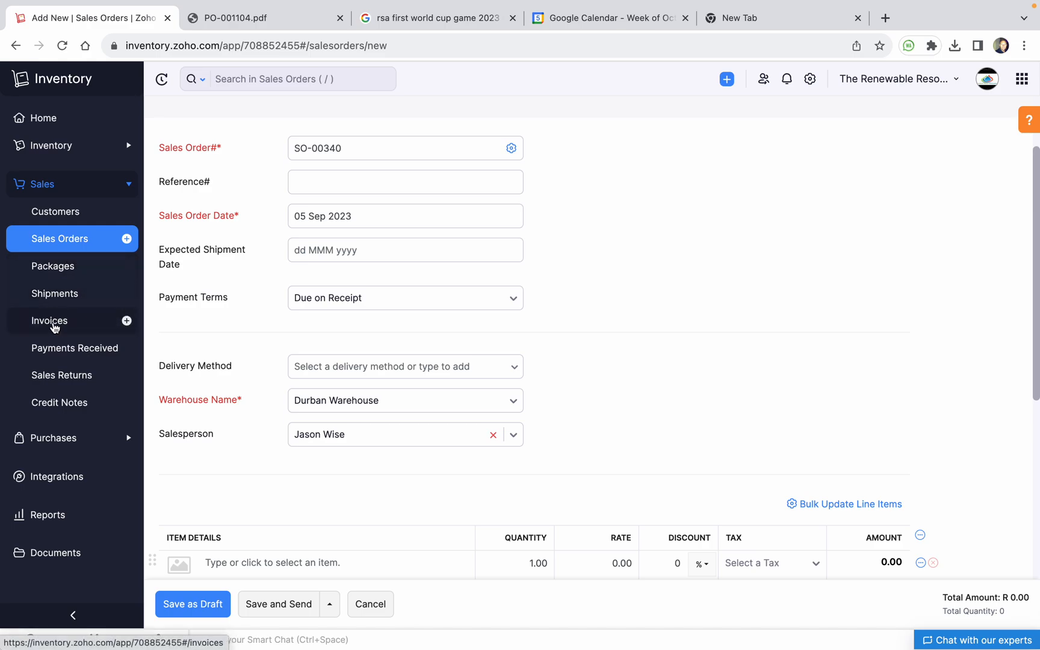
scroll(485, 295, down, 1)
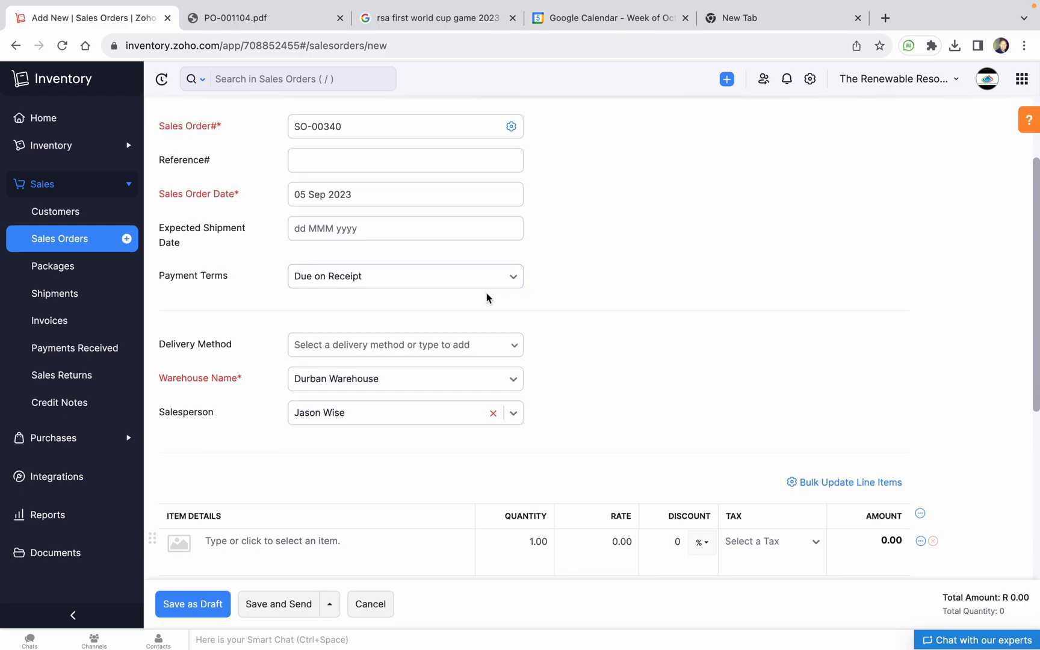
scroll(487, 293, down, 3)
click(300, 471)
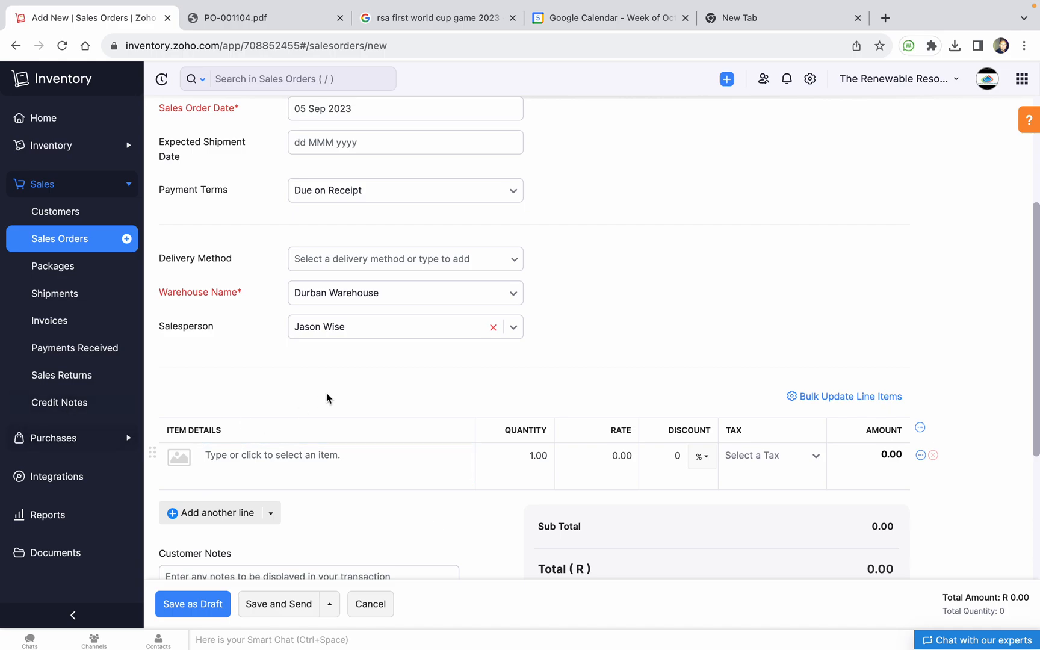
scroll(324, 395, up, 3)
scroll(506, 480, down, 2)
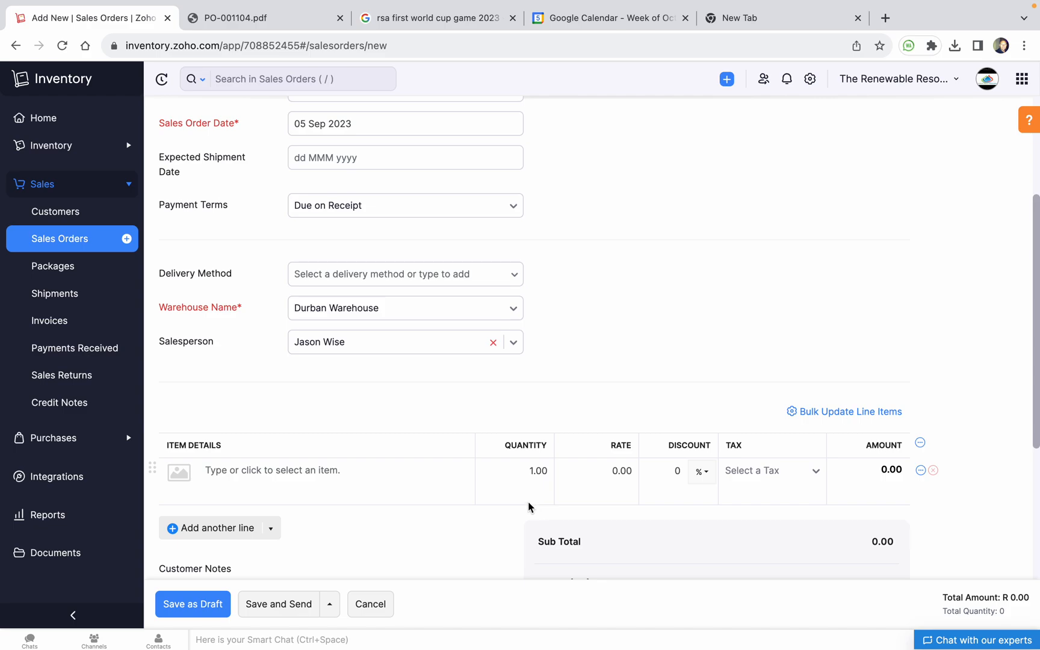
scroll(529, 468, down, 5)
click(525, 457)
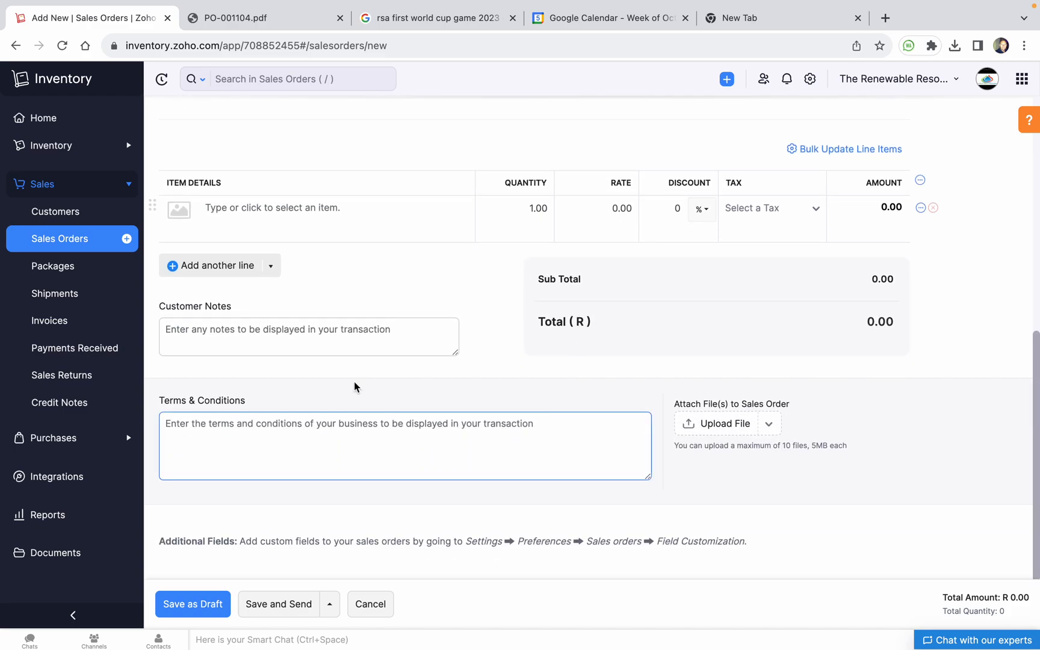
scroll(446, 420, up, 3)
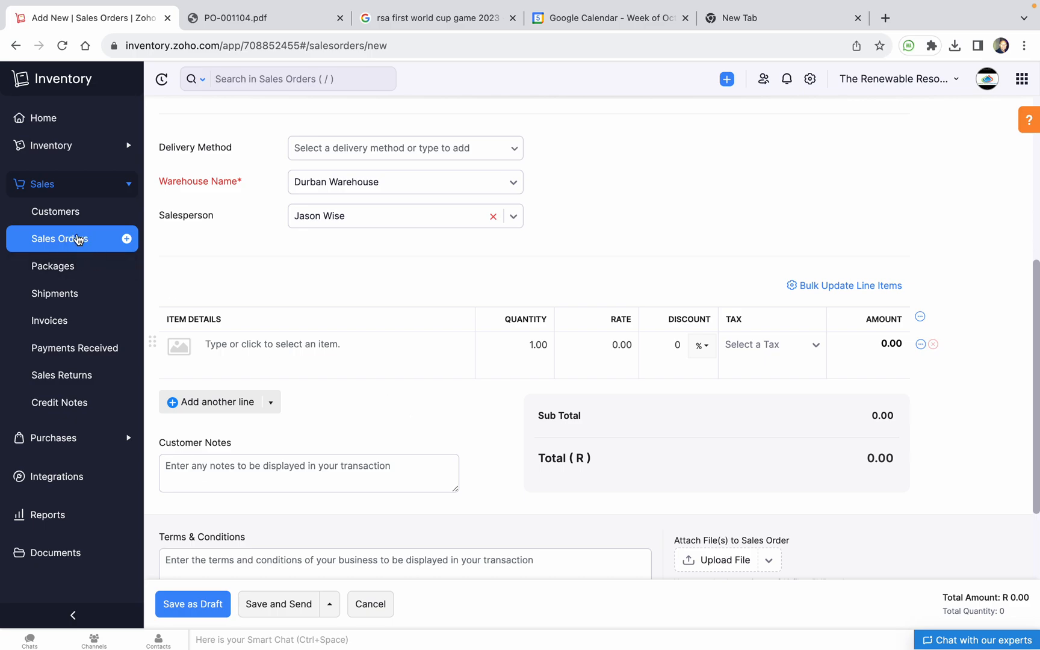
scroll(393, 309, up, 7)
Choose The Renewable Resources Company (JOBURG) as customer and enter reference 'test sales order project'
click(463, 178)
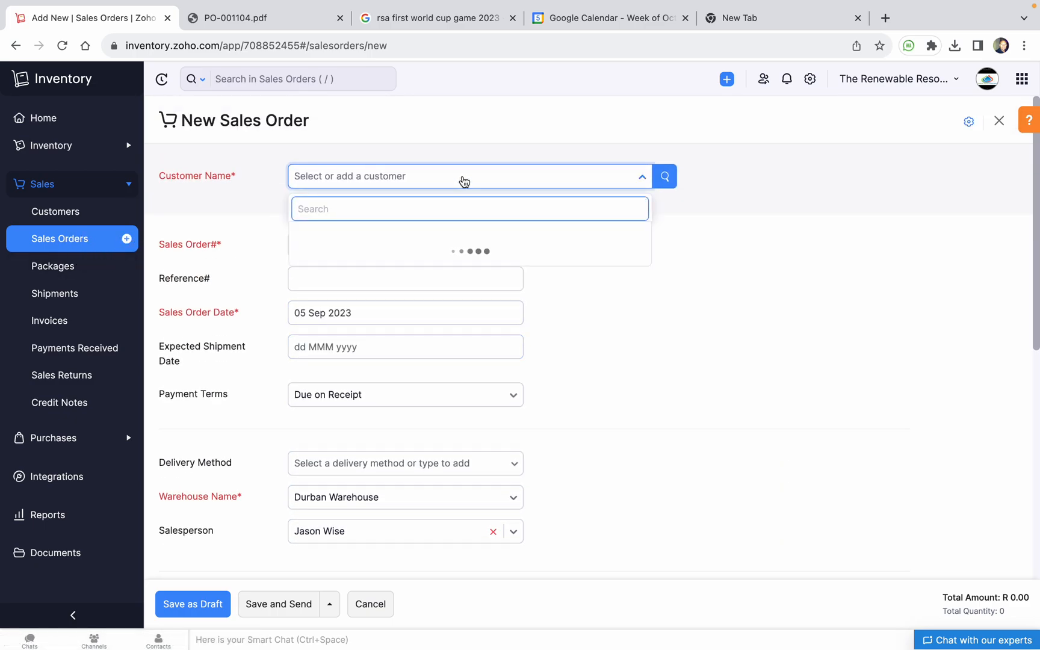
text(the re)
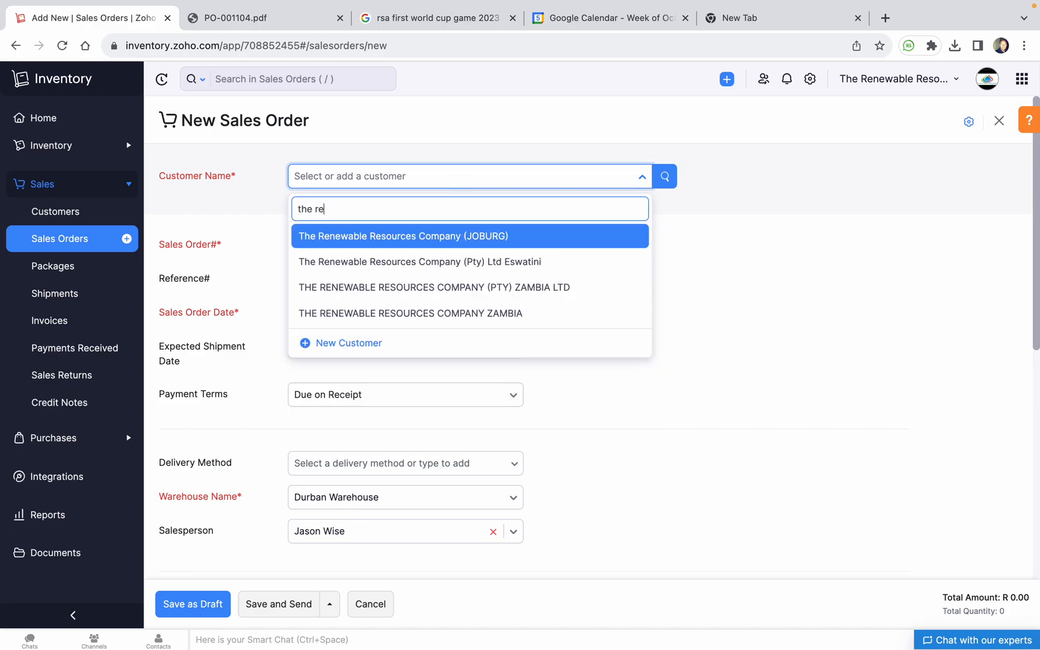
click(421, 239)
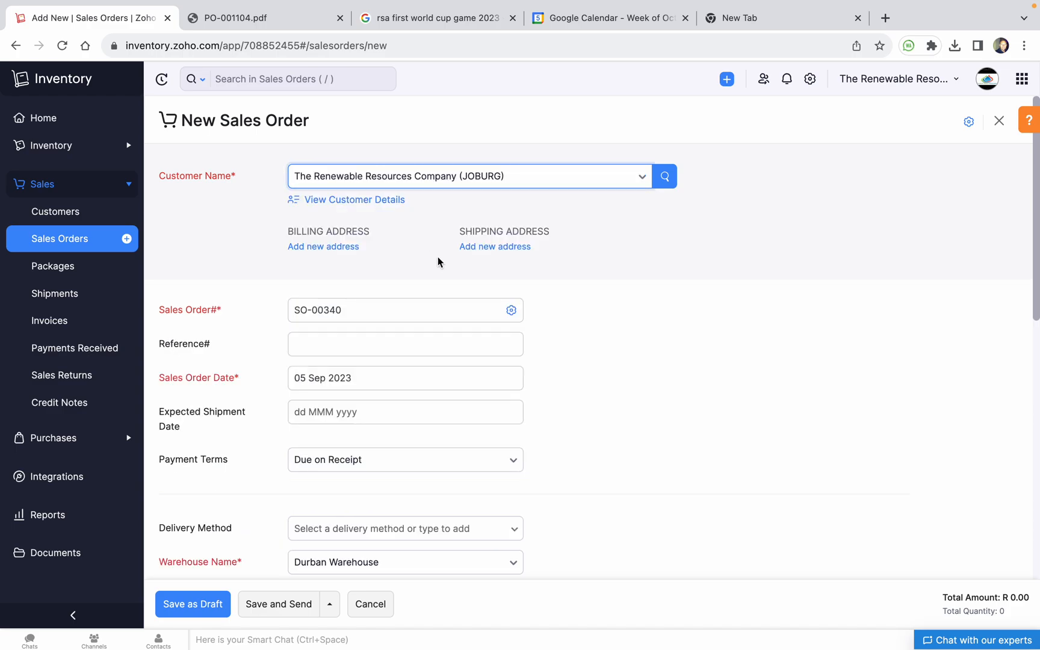
click(383, 347)
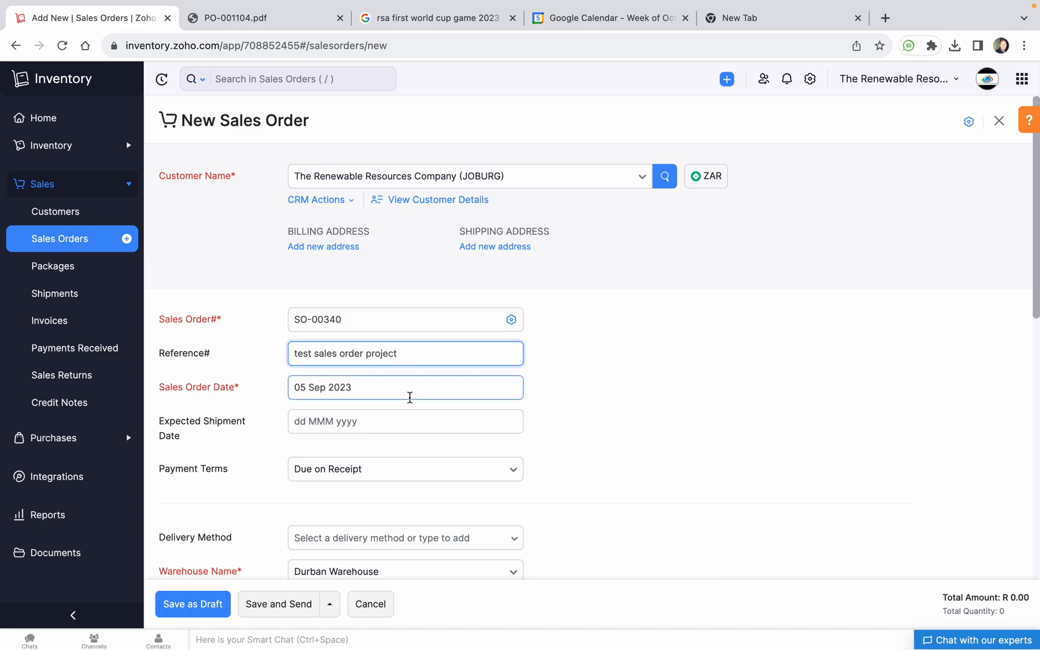
Set expected shipment to 12 Sep 2023 and delivery to Durban Warehouse
click(391, 423)
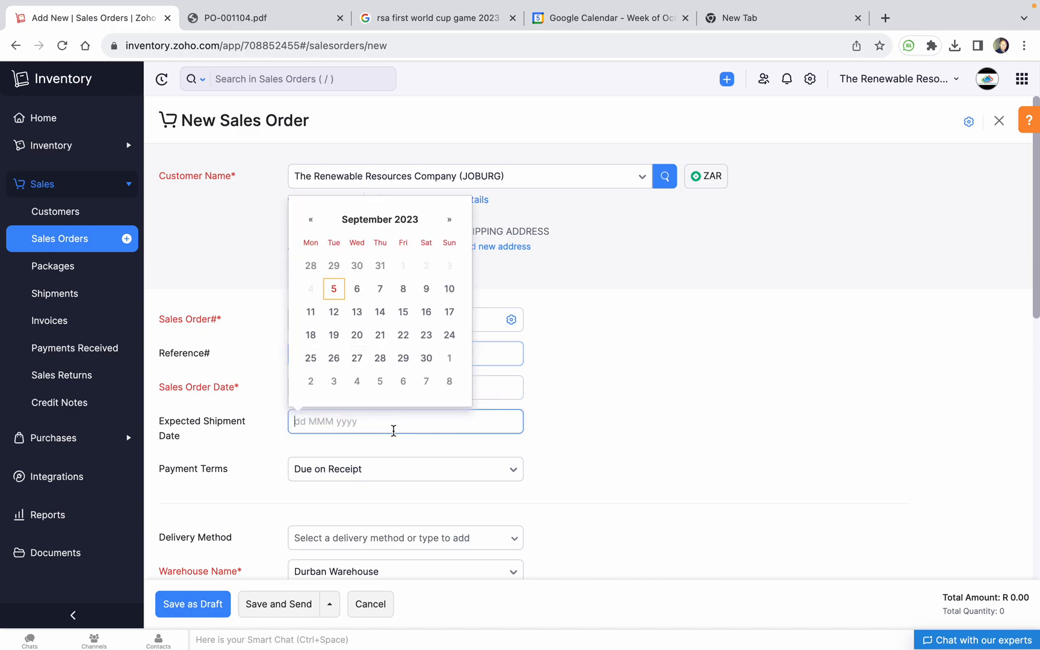
click(334, 312)
scroll(621, 418, down, 2)
scroll(338, 421, down, 1)
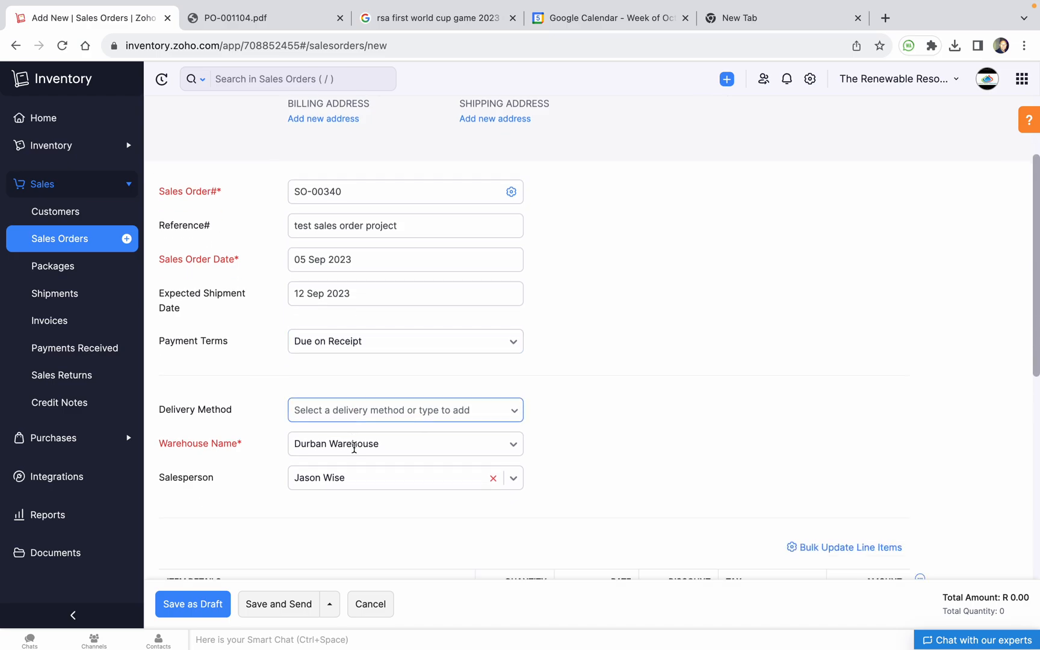
click(339, 377)
click(362, 438)
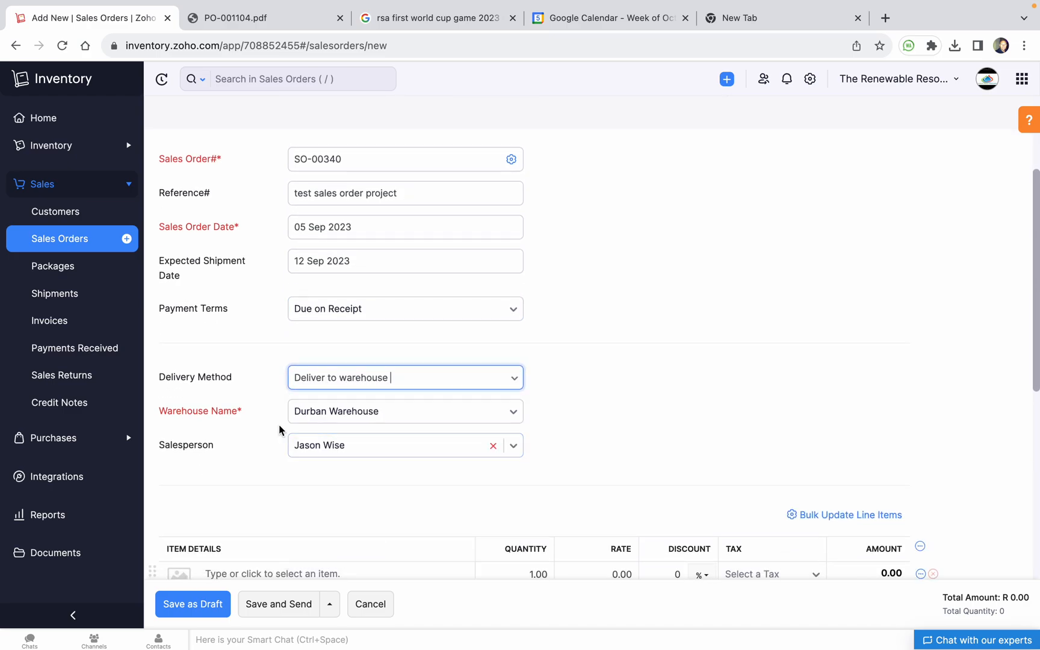
click(336, 415)
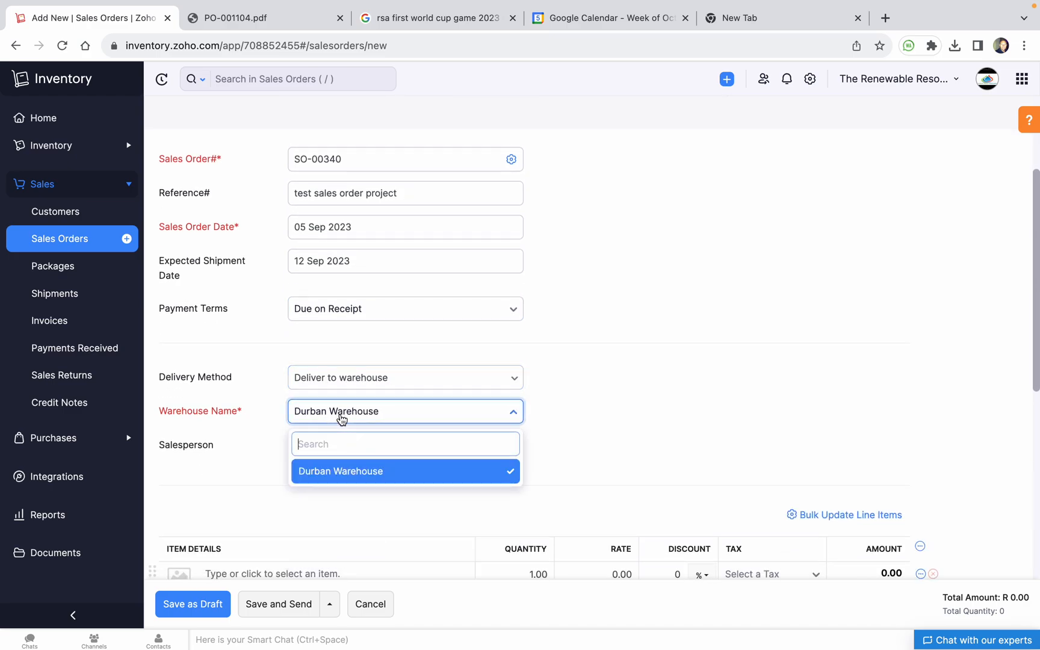
click(621, 460)
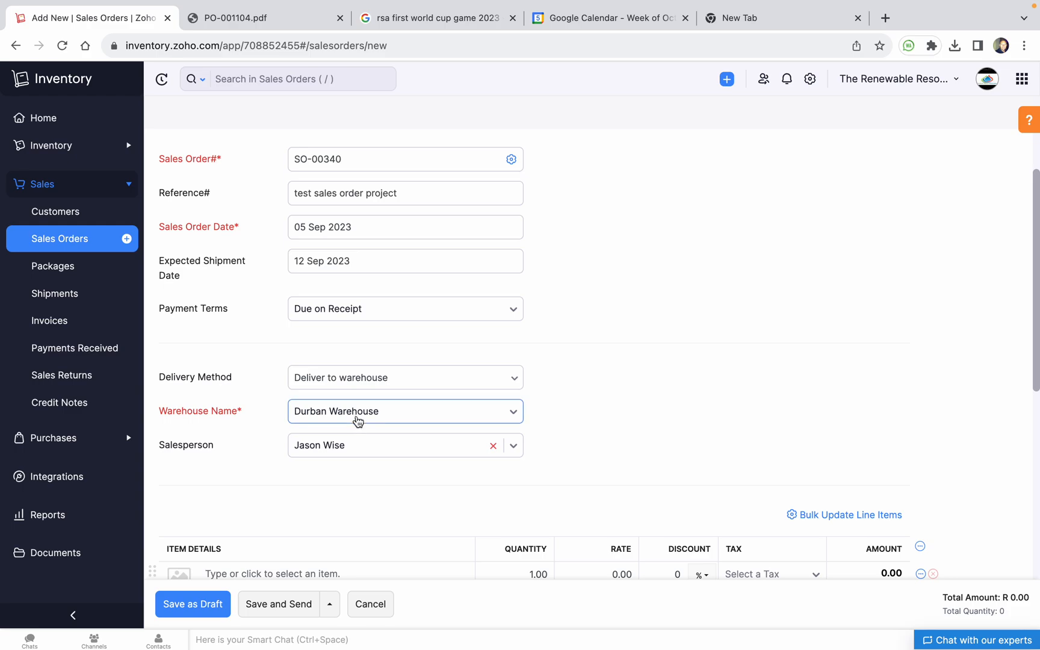
scroll(430, 432, down, 3)
click(312, 413)
click(320, 405)
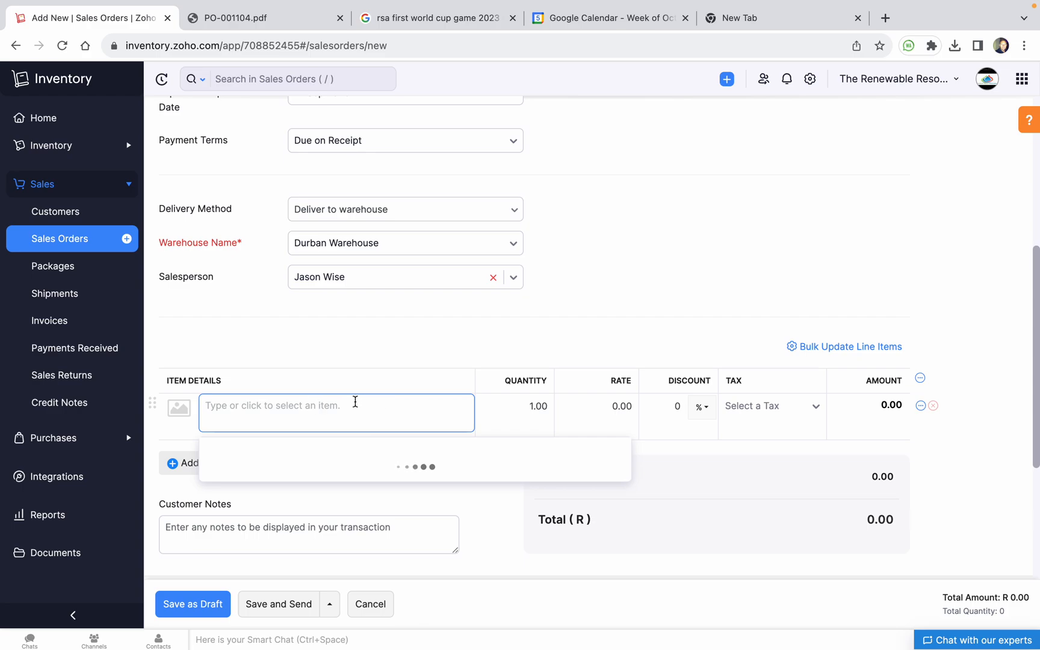
Add LUG 95×10MM as the first line with quantity 10
text(lug)
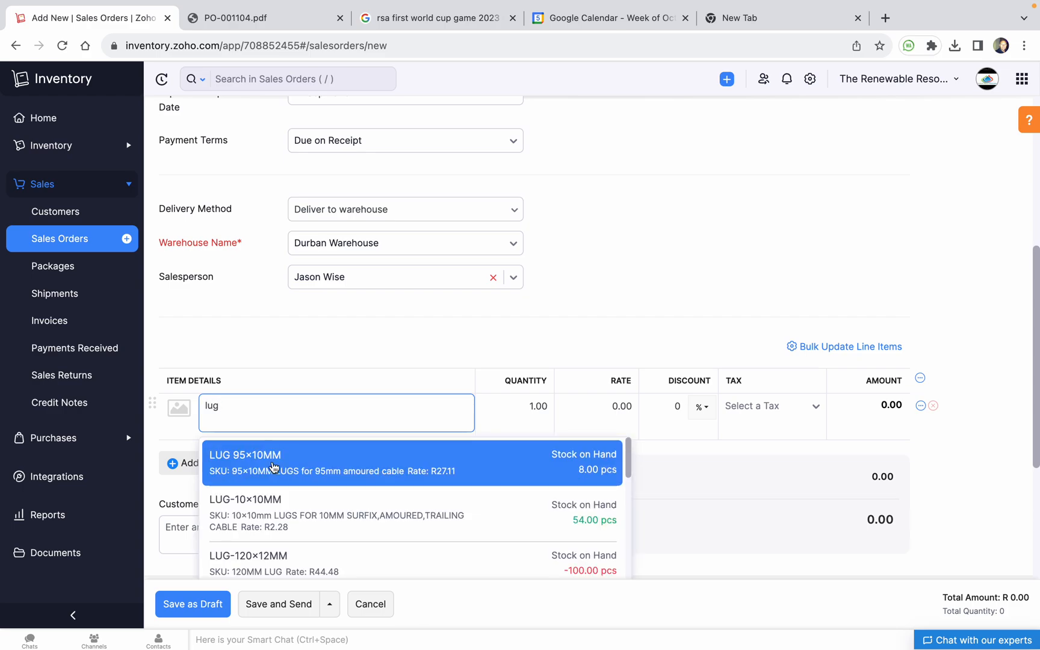
click(274, 463)
click(267, 511)
click(528, 300)
text(10)
Add CAB-95-4C (TR) as the second line with quantity 160
click(344, 405)
text(cab)
text(l)
key(BackSpace)
text(-95)
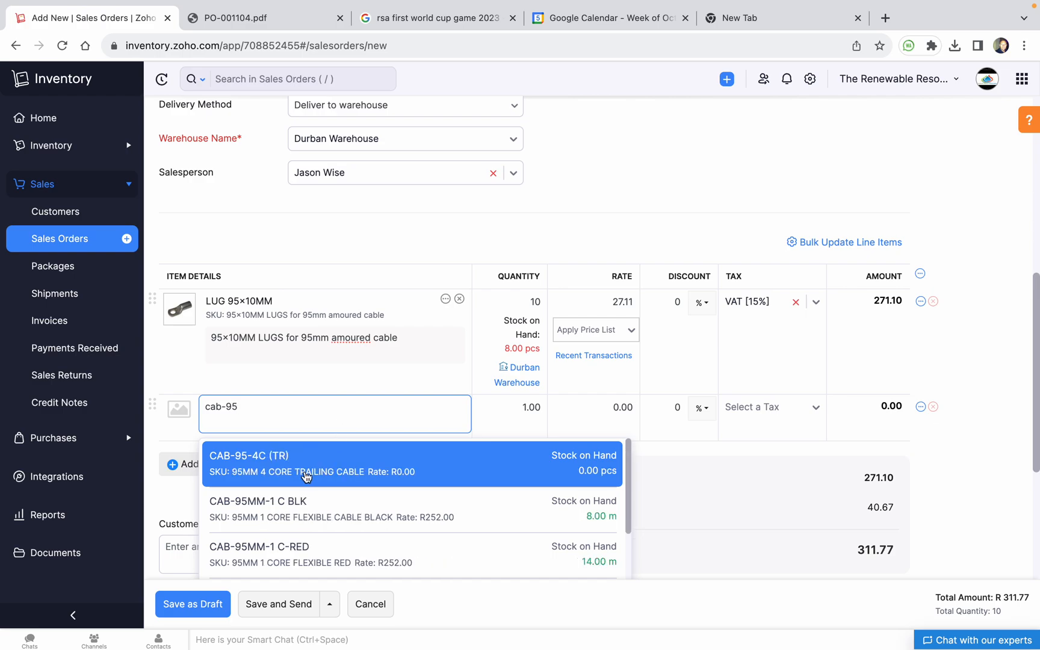
click(310, 476)
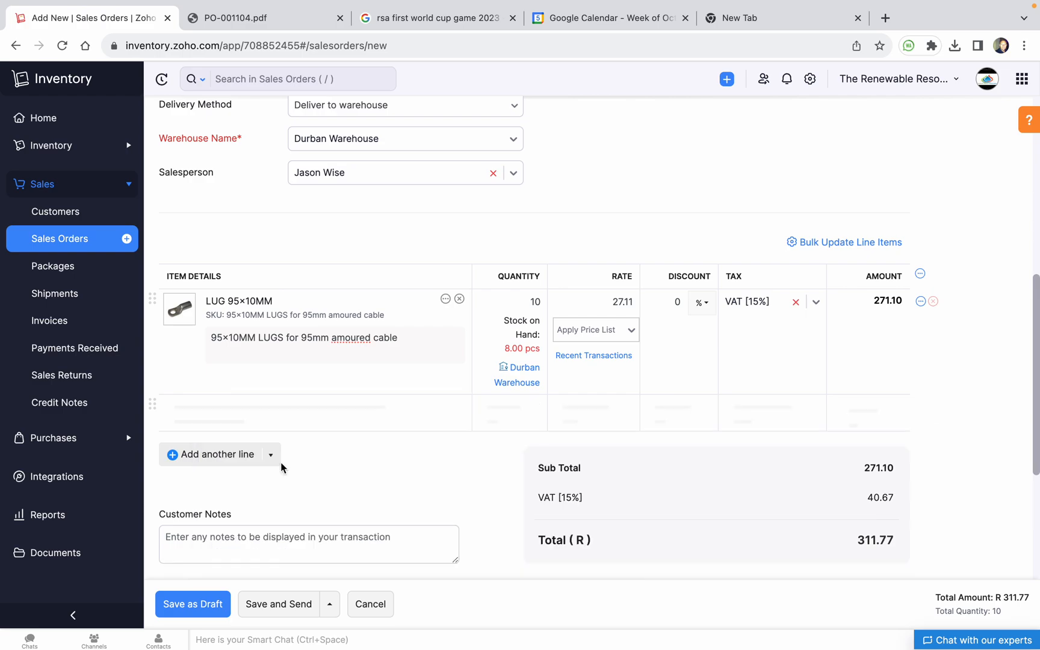
click(520, 406)
text(1)
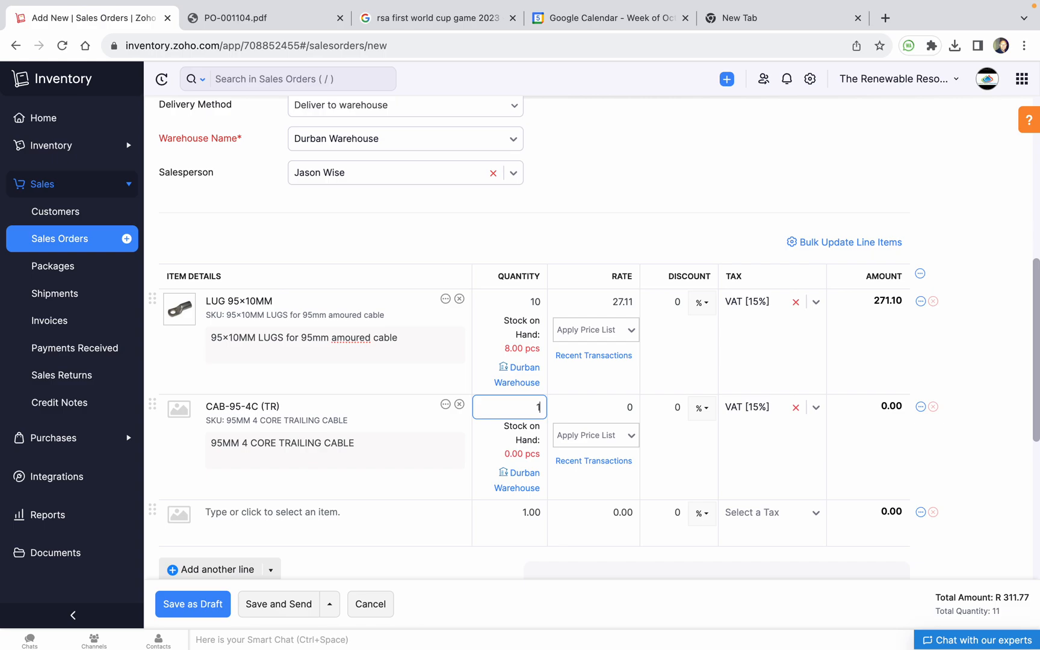
text(60)
Add the GLA-No5 ECG gland as the third line with quantity 10
click(321, 527)
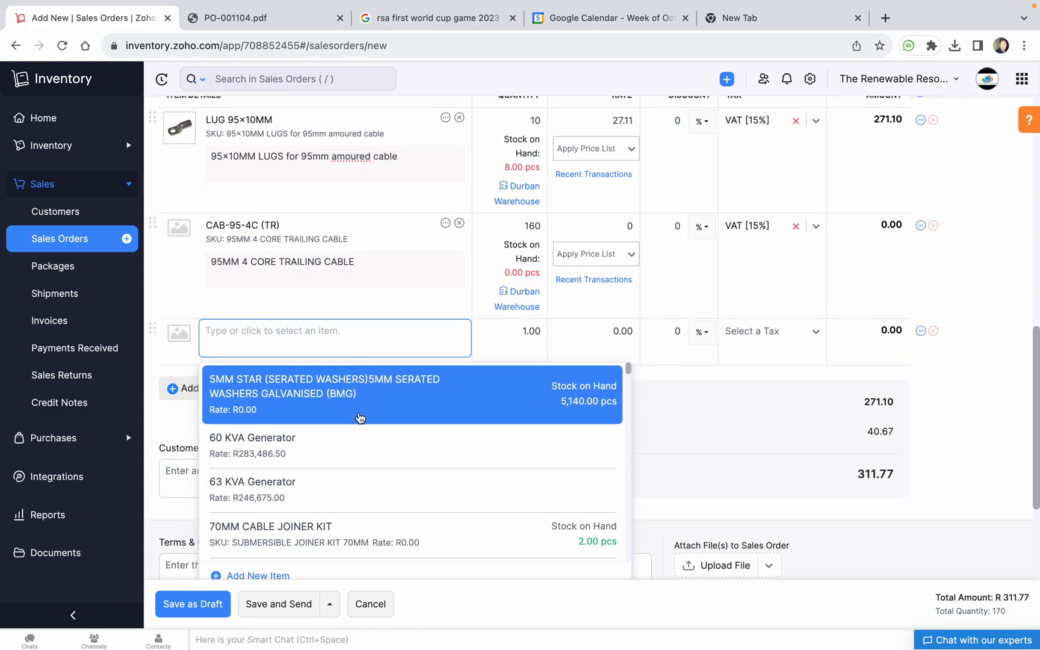
text(gla)
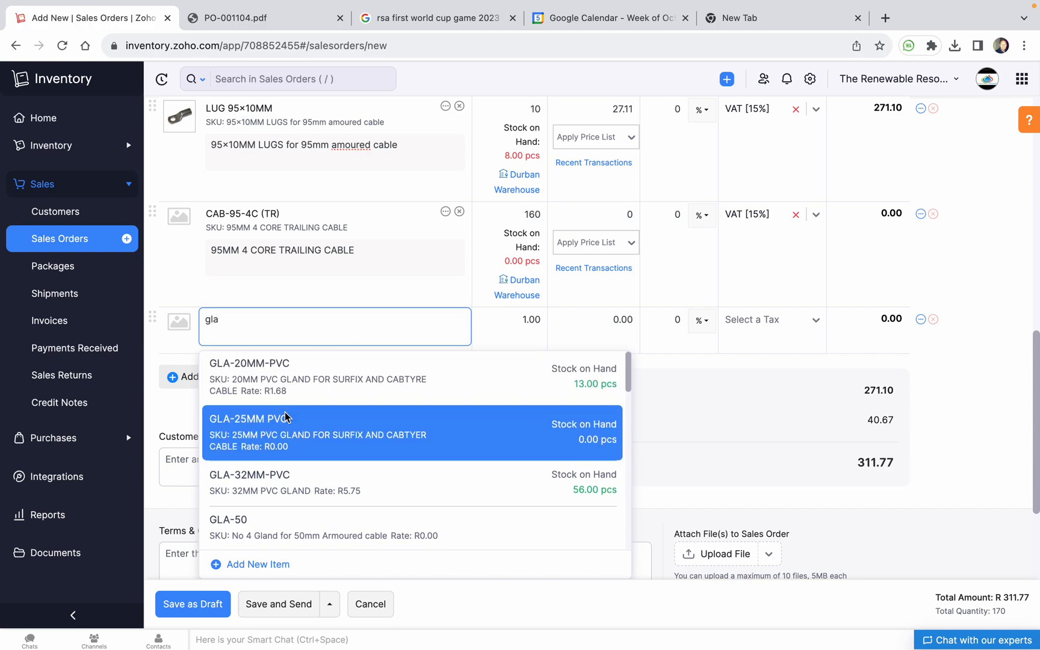
scroll(289, 418, down, 3)
scroll(294, 427, up, 2)
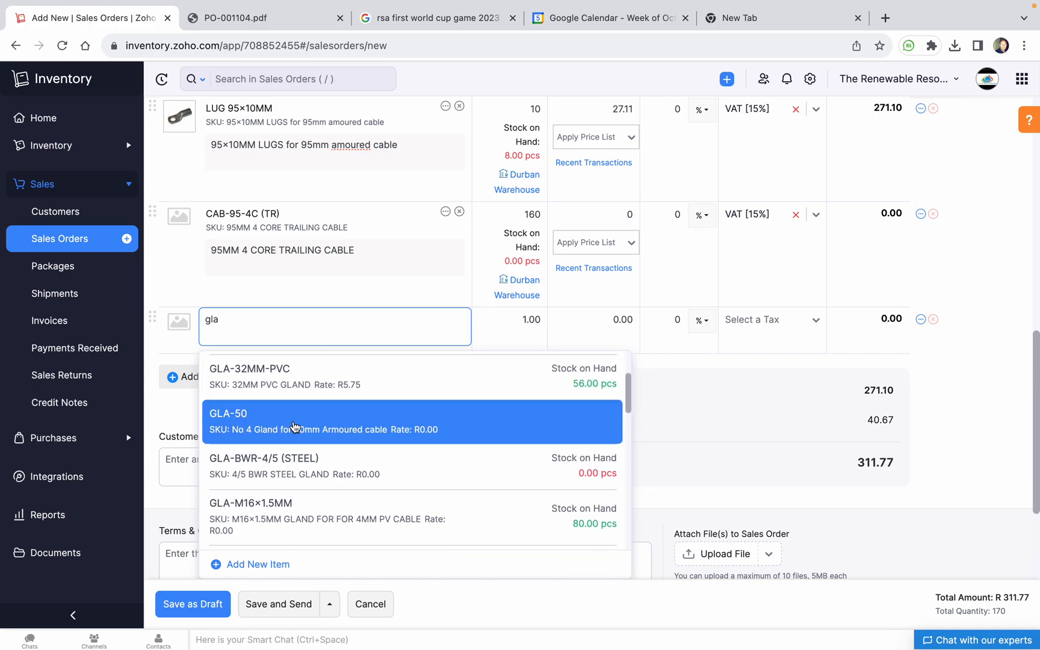
scroll(295, 427, down, 5)
scroll(300, 454, down, 5)
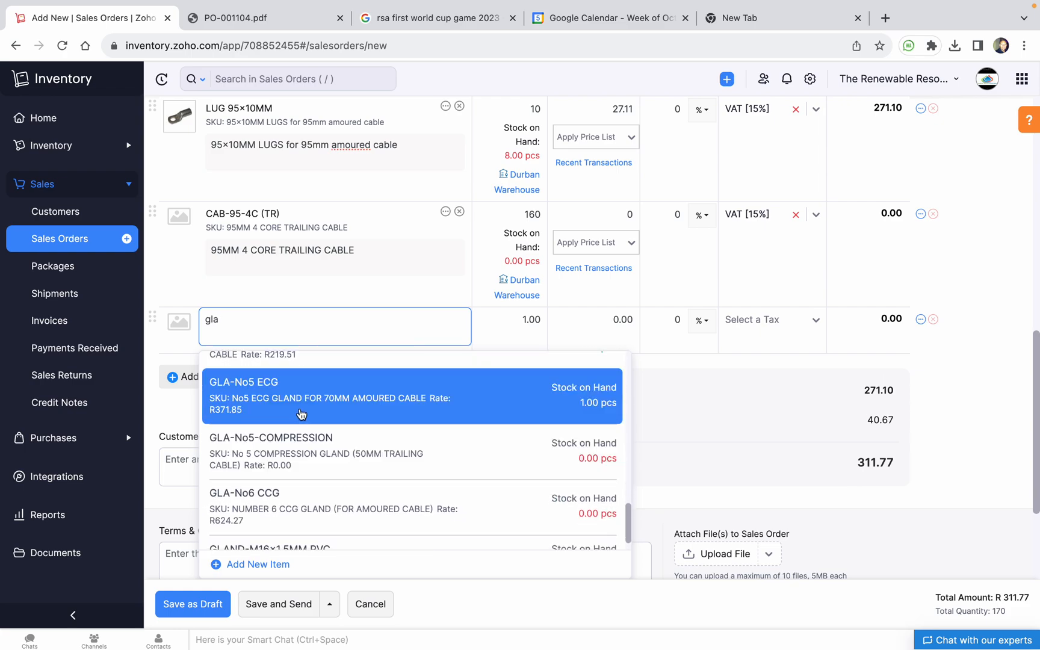
click(301, 411)
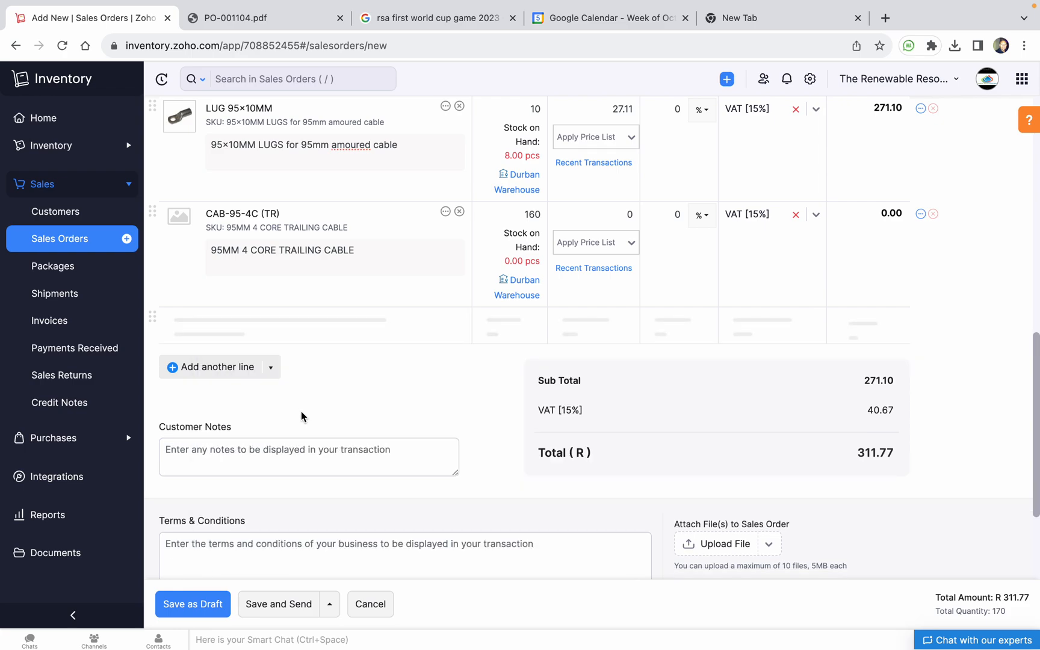
click(517, 320)
text(10)
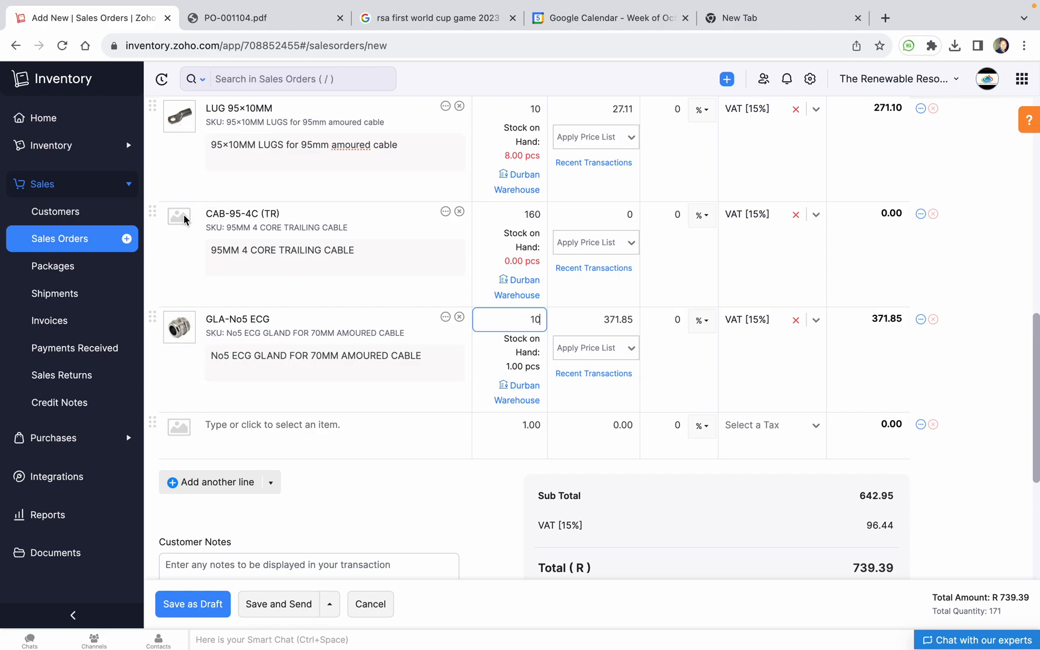
click(228, 435)
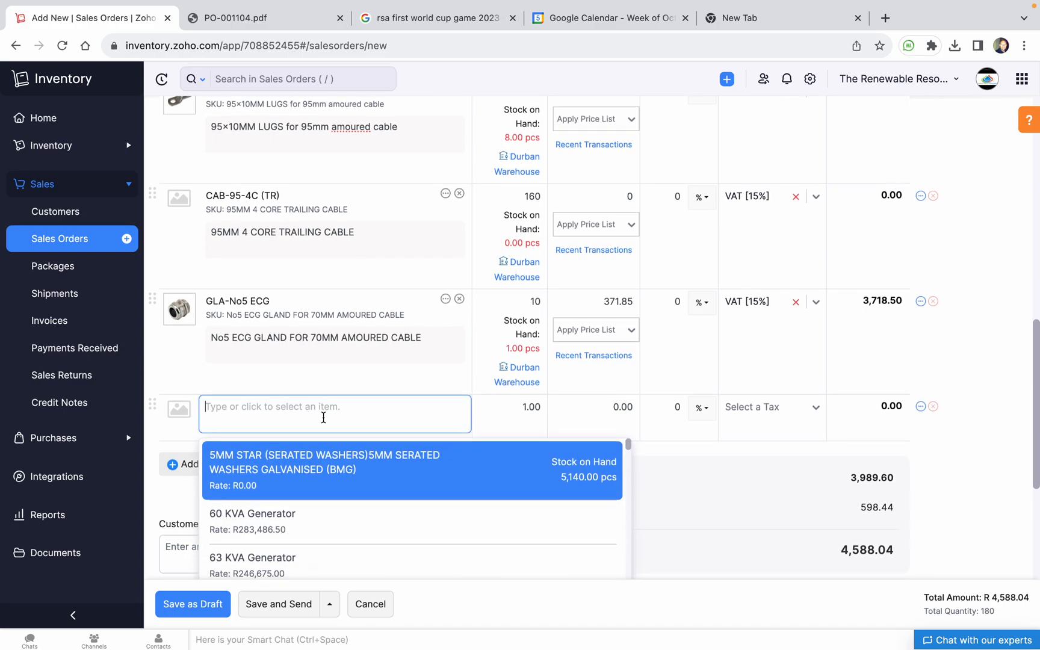
Add a DB120KW line, then add and remove a BR-125A-4P breaker line
text(db120)
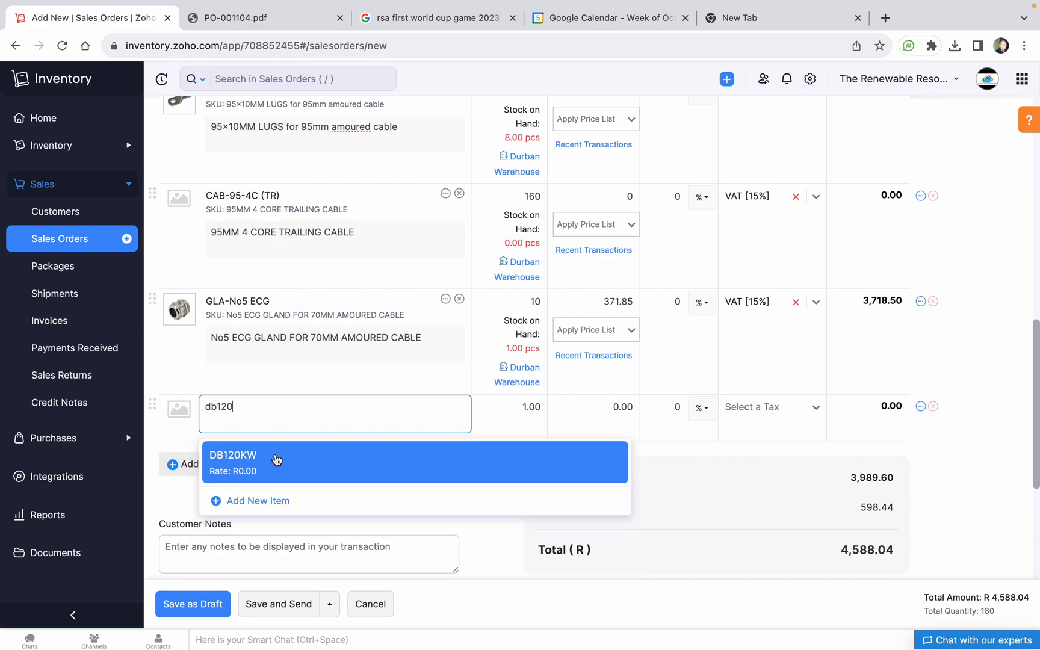
click(277, 460)
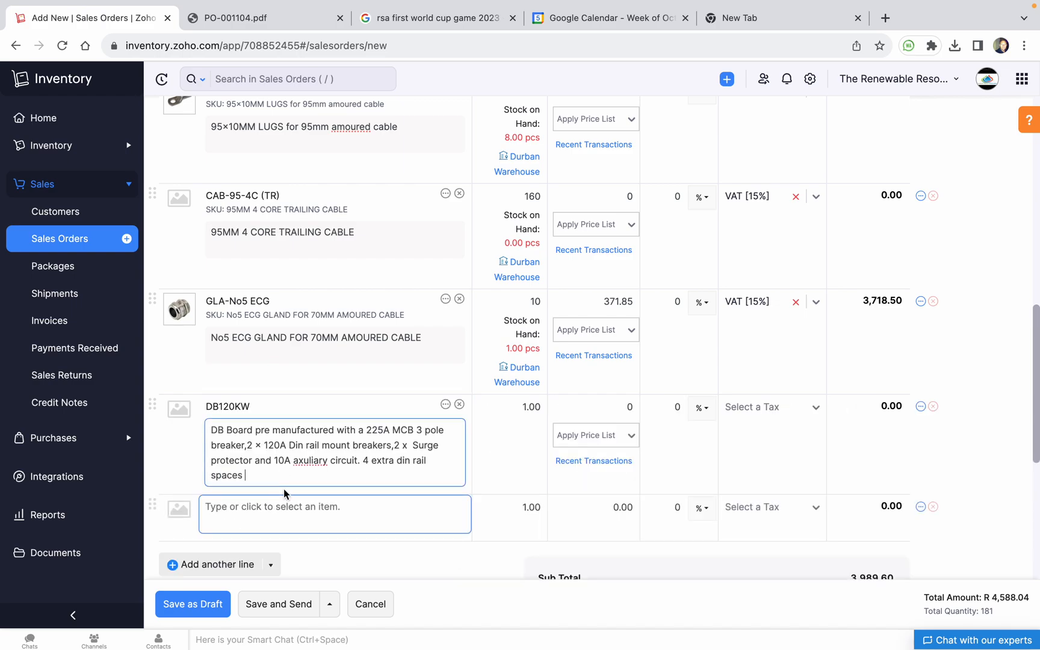
scroll(282, 495, down, 3)
click(293, 383)
text(b)
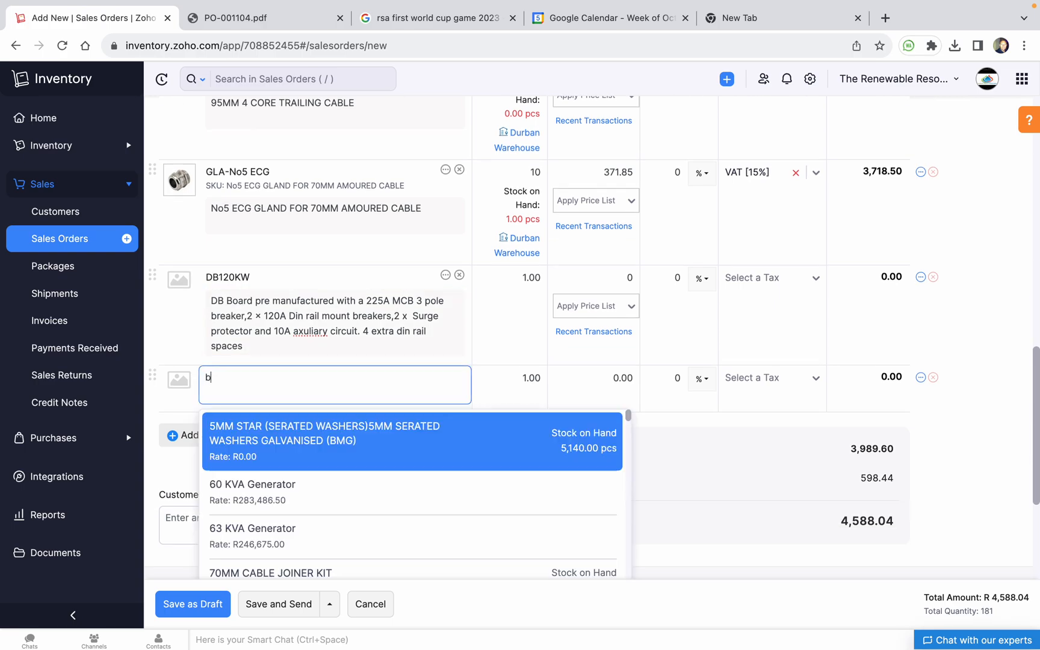
text(r-125)
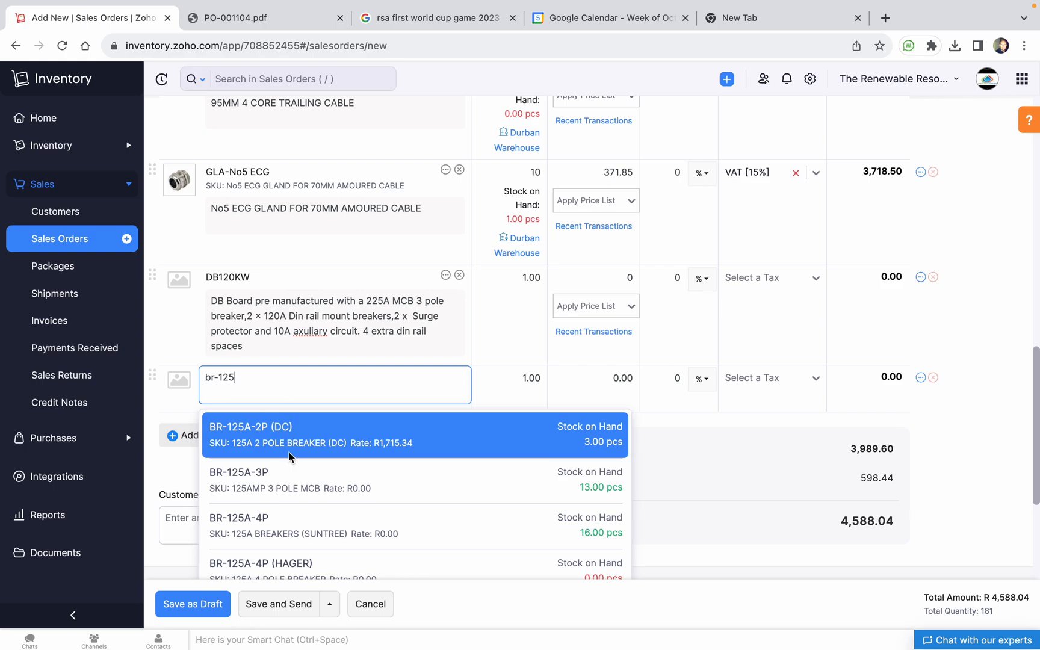
scroll(298, 493, down, 1)
click(304, 481)
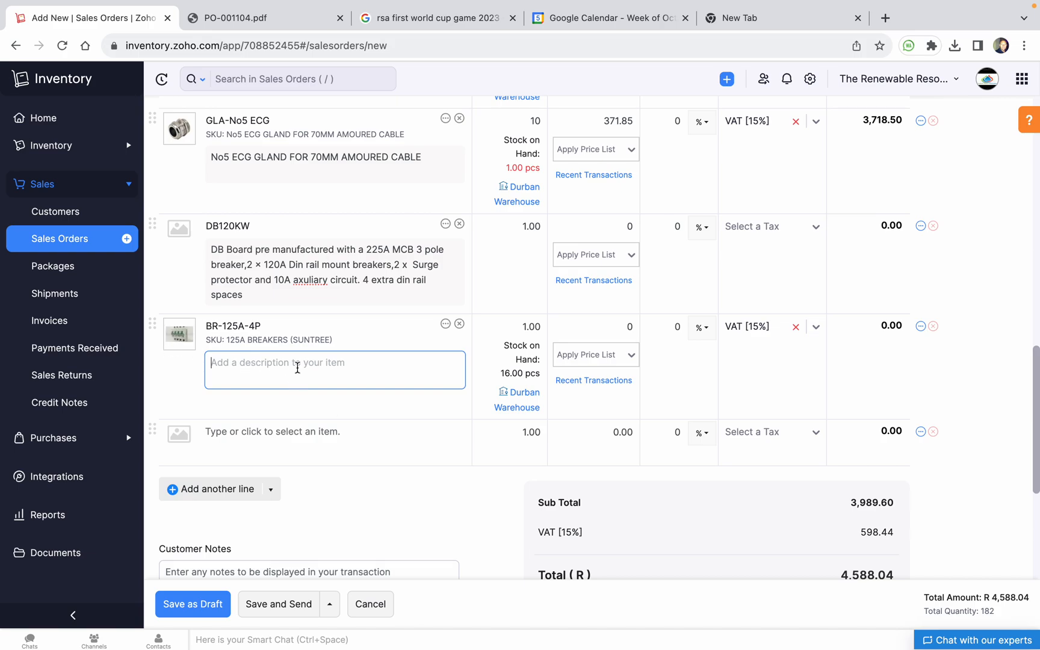
click(460, 323)
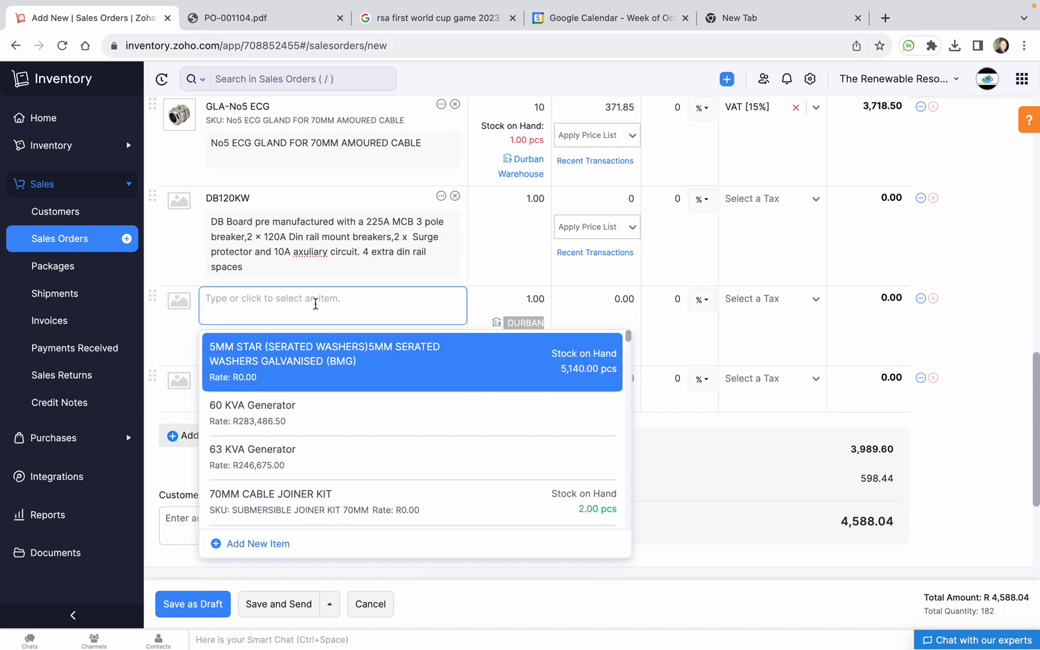
Add an MCCB-125A-3P breaker line with quantity 2
text(mccb)
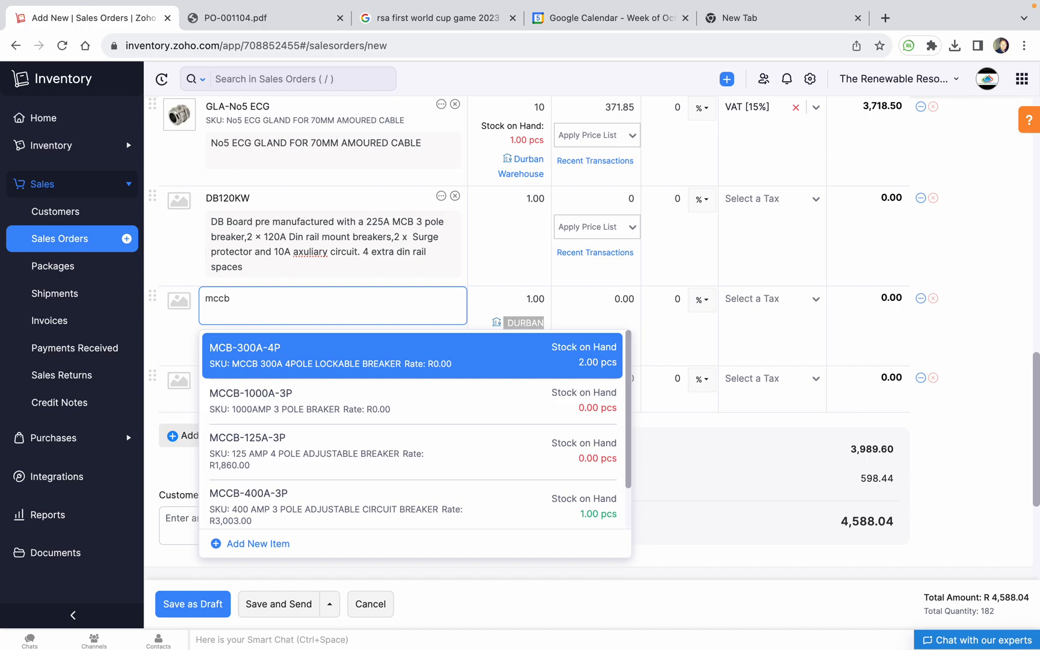
text(-125)
click(294, 357)
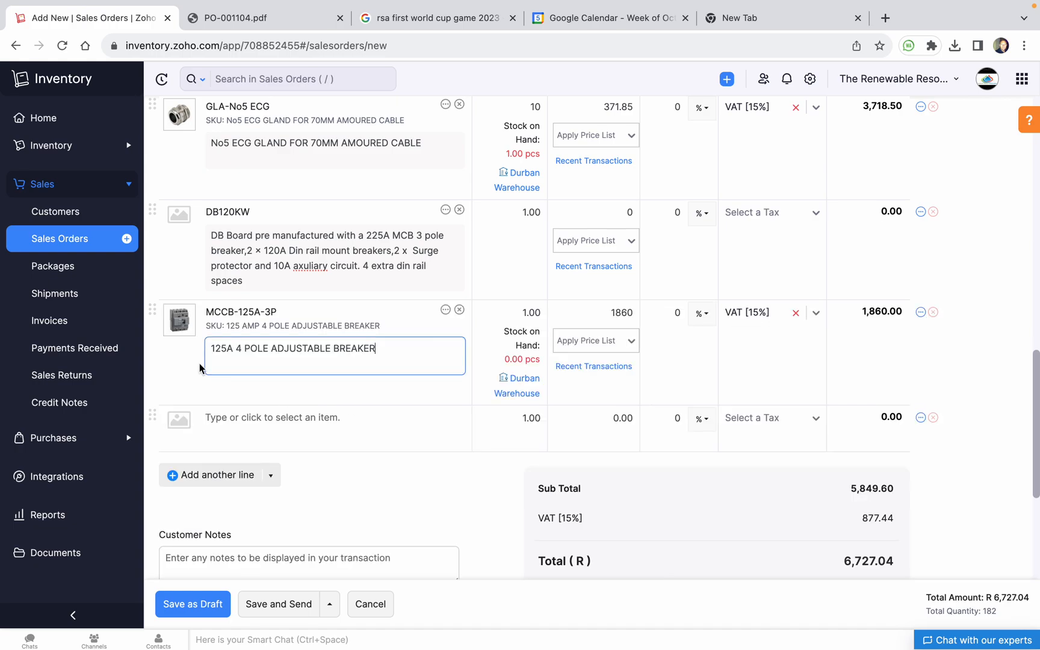
click(509, 323)
text(2)
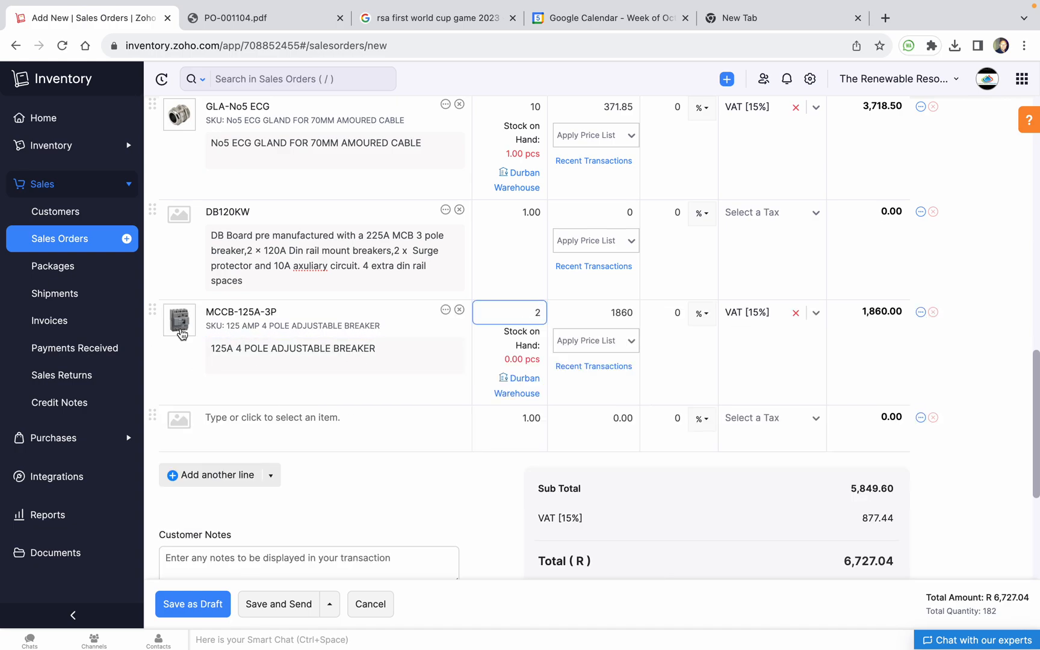
click(290, 419)
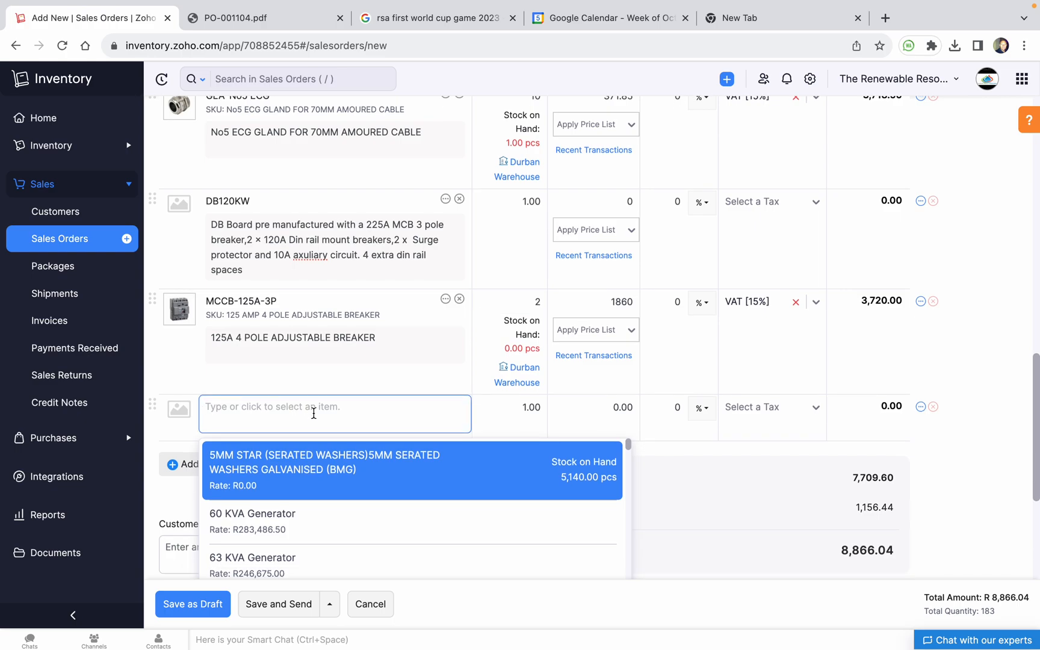
Add MCB-300A-4P as the last line, bringing the total to R 8,866.04
text(mccb250)
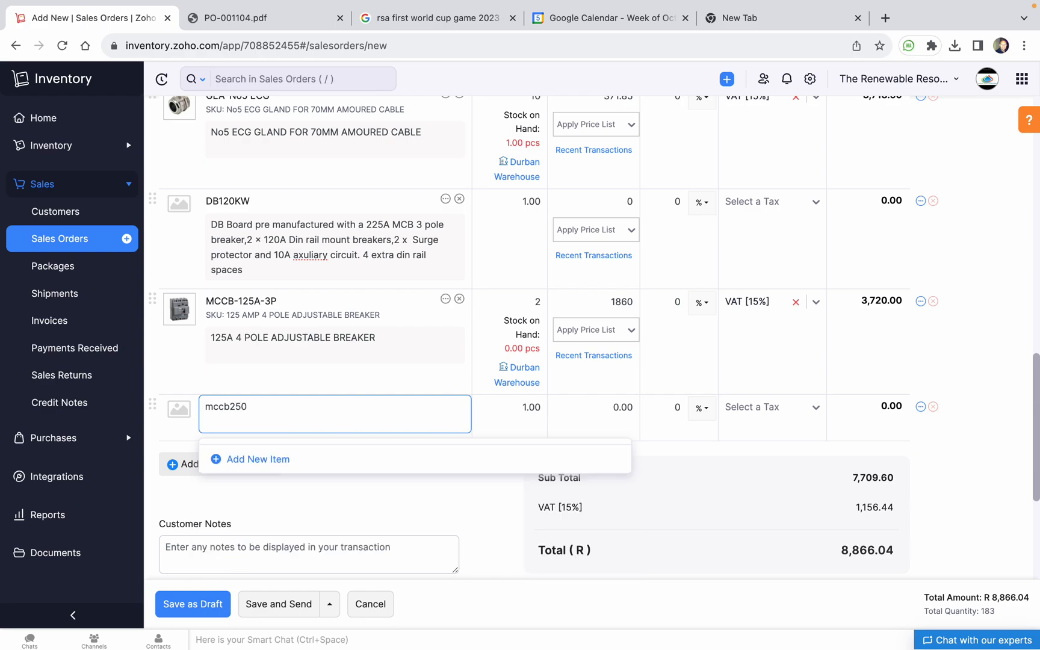
key(BackSpace)
text(-250)
key(BackSpace)
key(BackSpace)
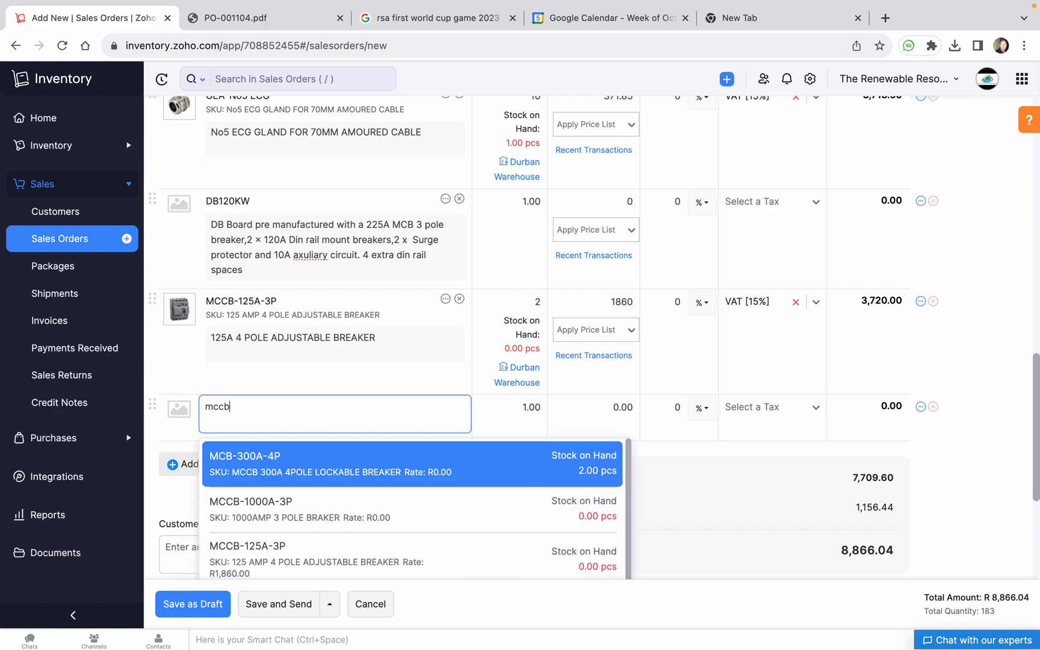
scroll(301, 523, down, 3)
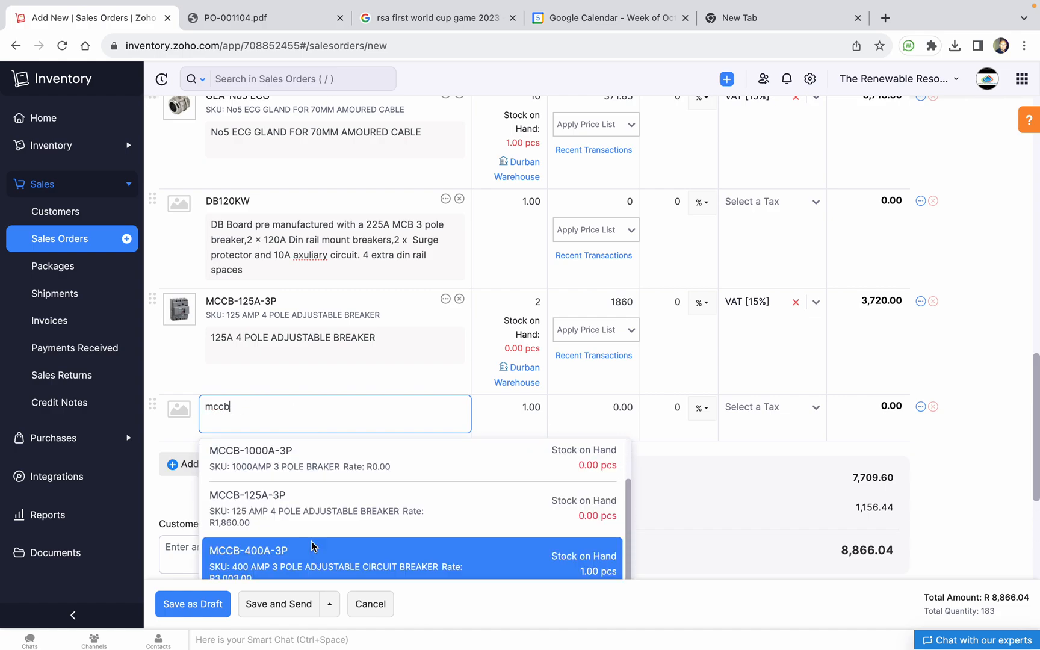
scroll(317, 532, down, 2)
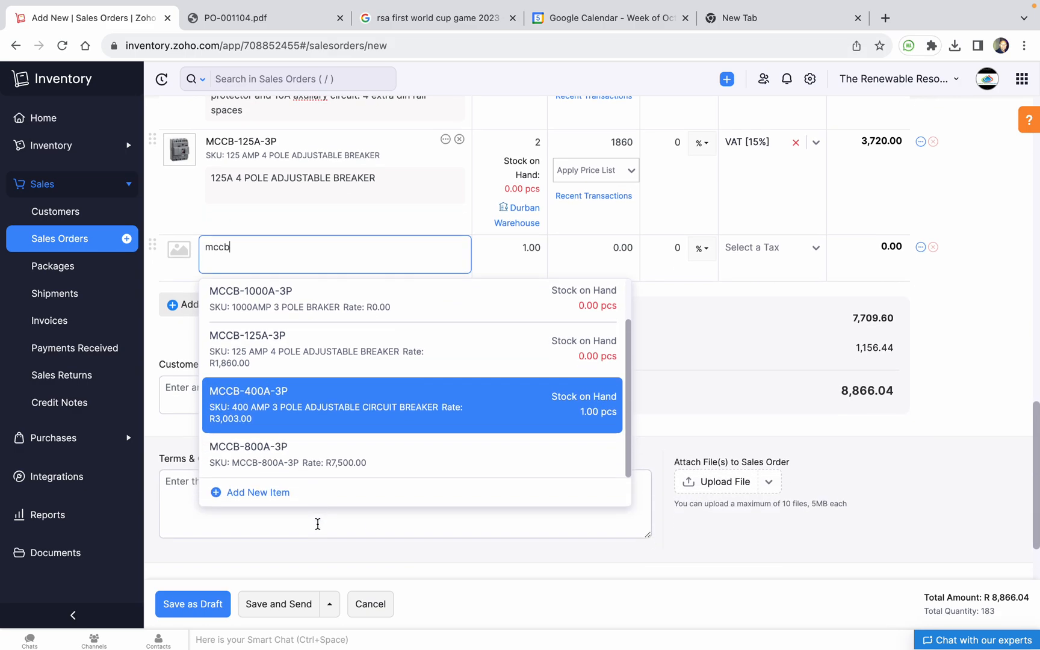
scroll(317, 523, up, 3)
click(309, 494)
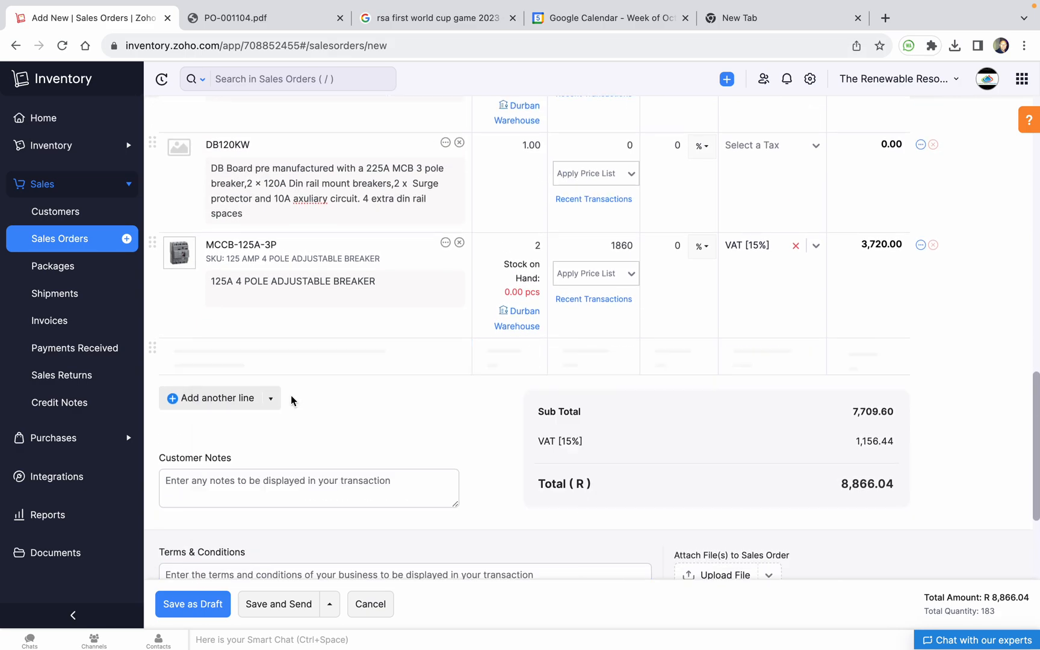
scroll(381, 445, down, 3)
scroll(381, 446, down, 2)
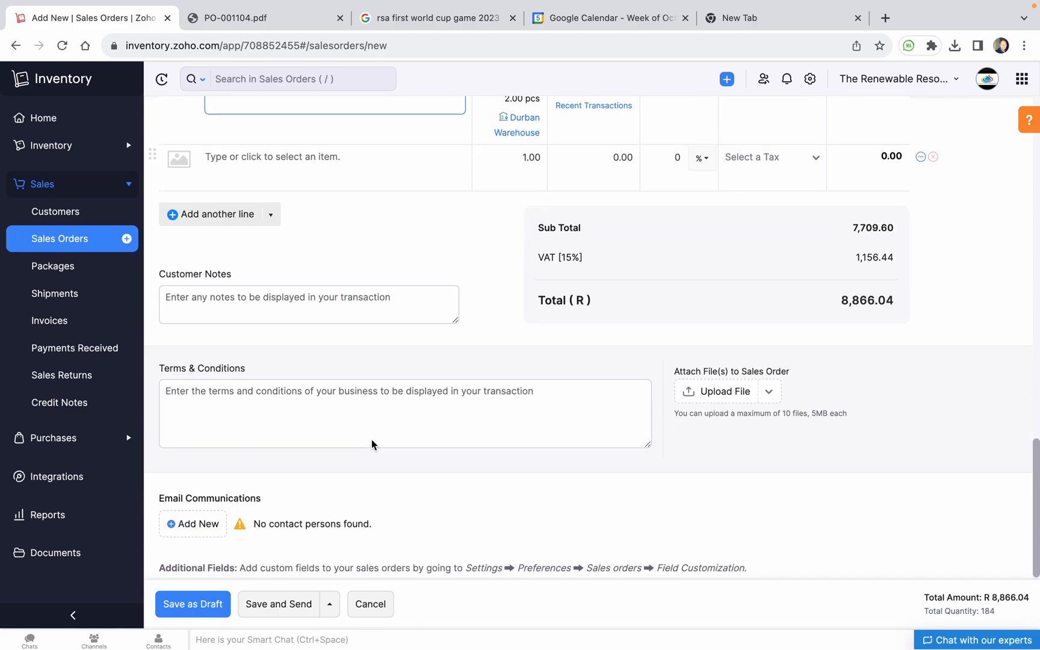
Save SO-00340 as a draft and review its items and R8,866.04 total
click(199, 604)
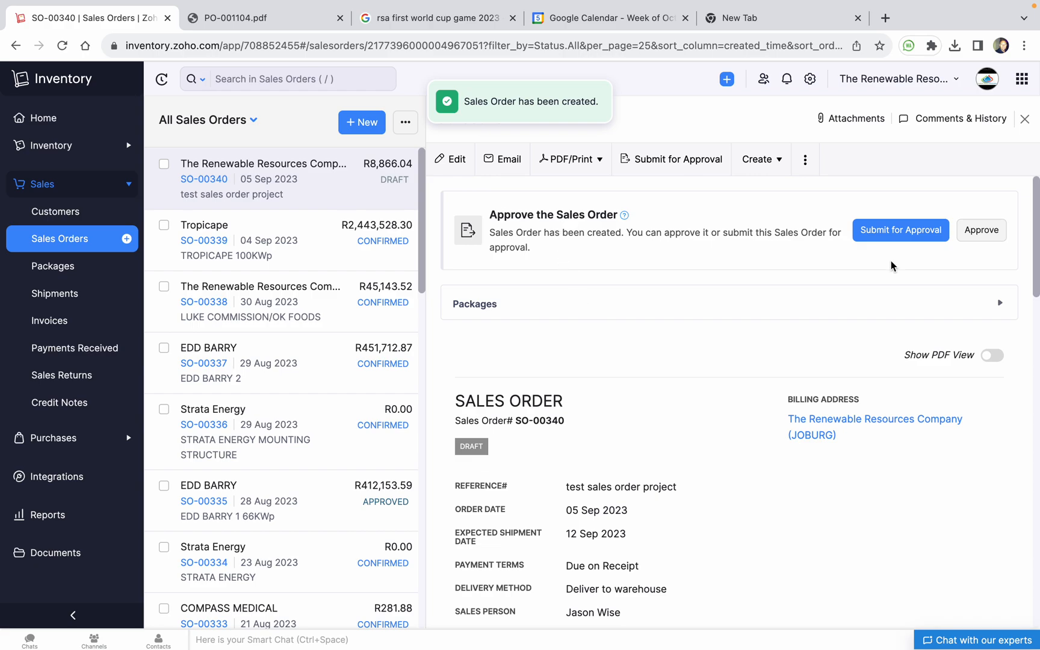
scroll(729, 364, down, 5)
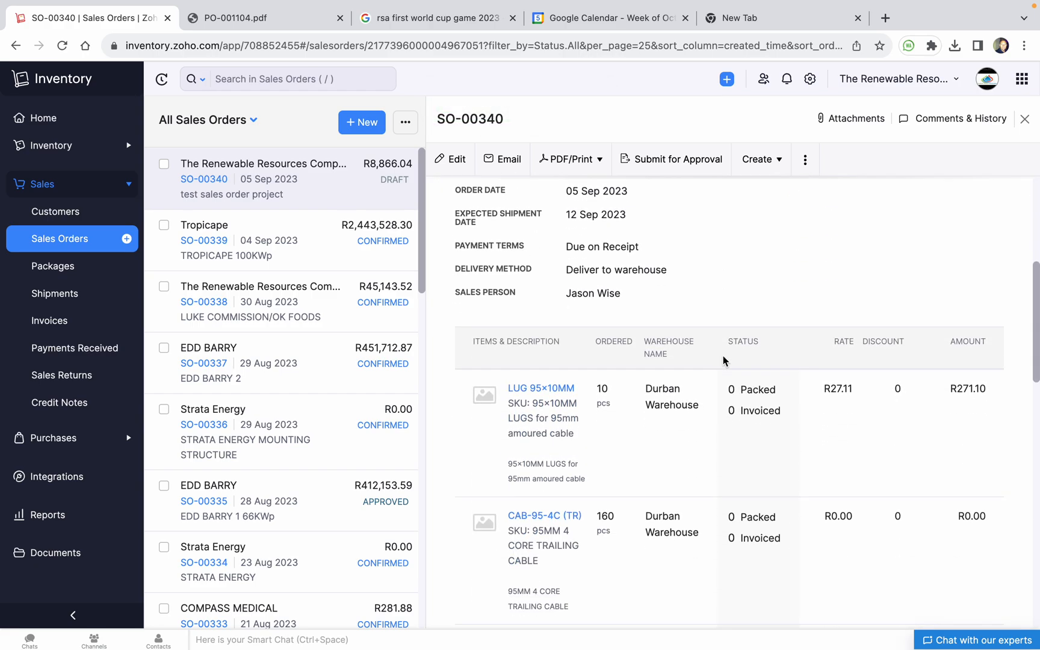
scroll(724, 360, up, 3)
scroll(724, 360, down, 4)
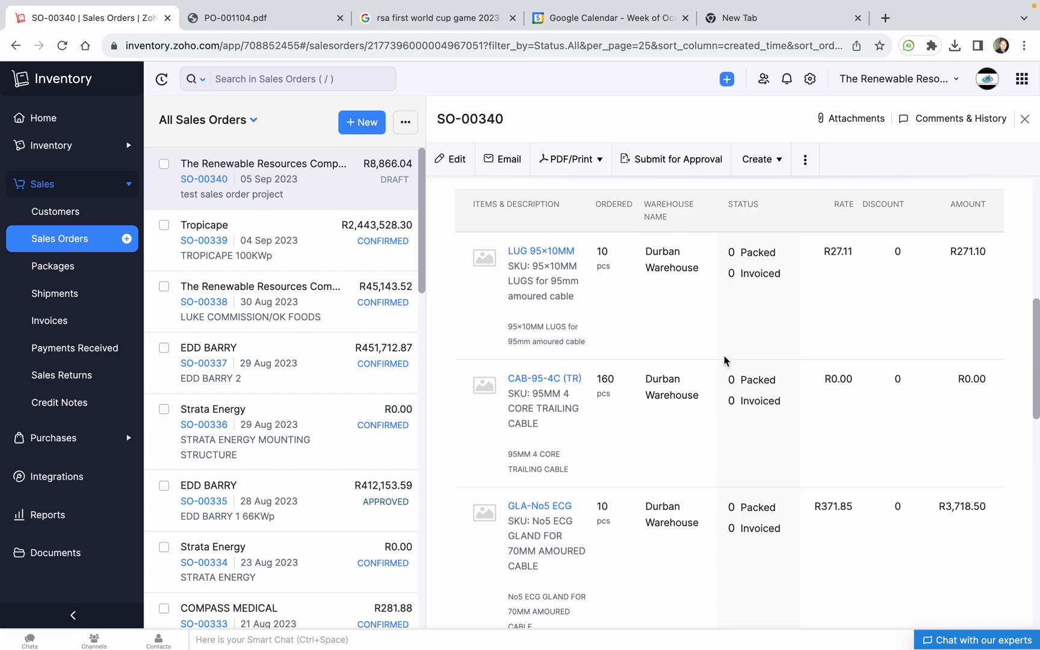
scroll(725, 360, down, 10)
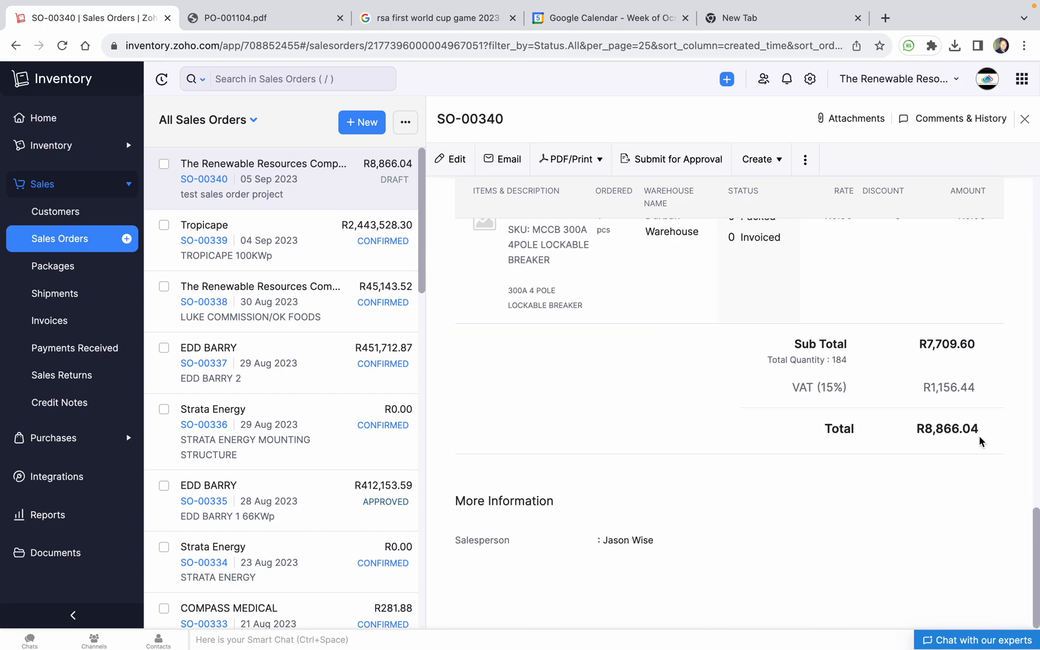
scroll(897, 363, up, 10)
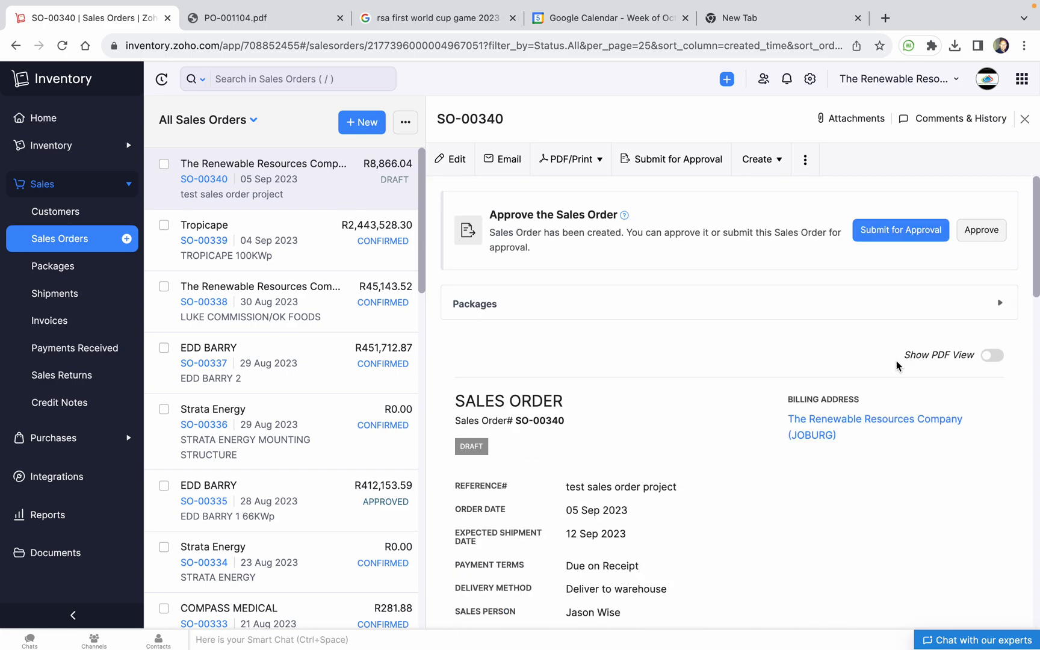
Approve draft sales order SO-00340
click(982, 230)
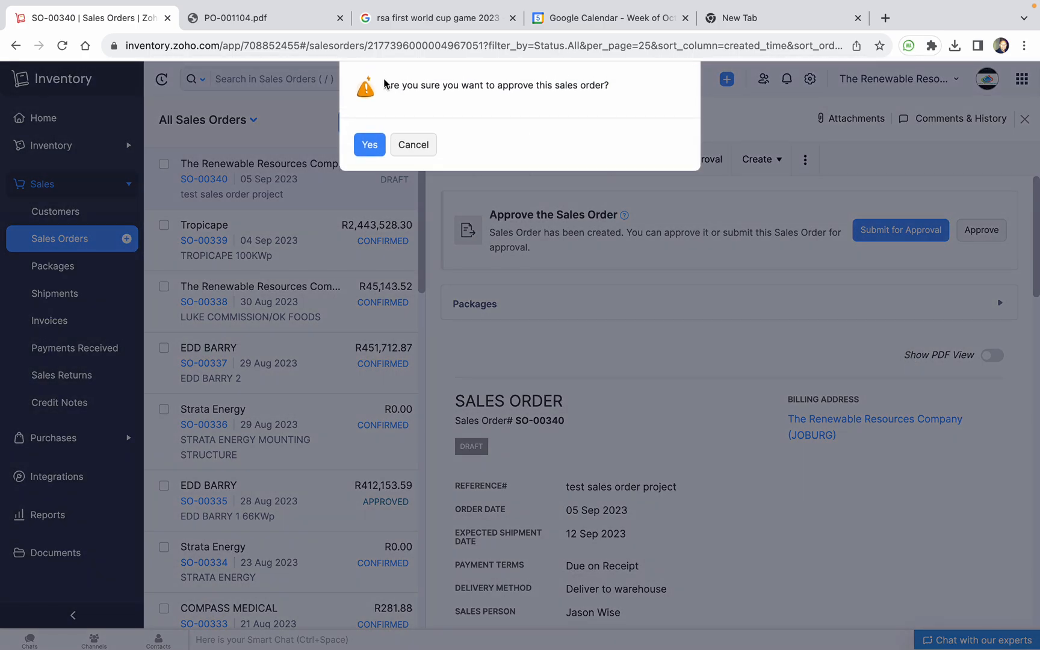
click(374, 144)
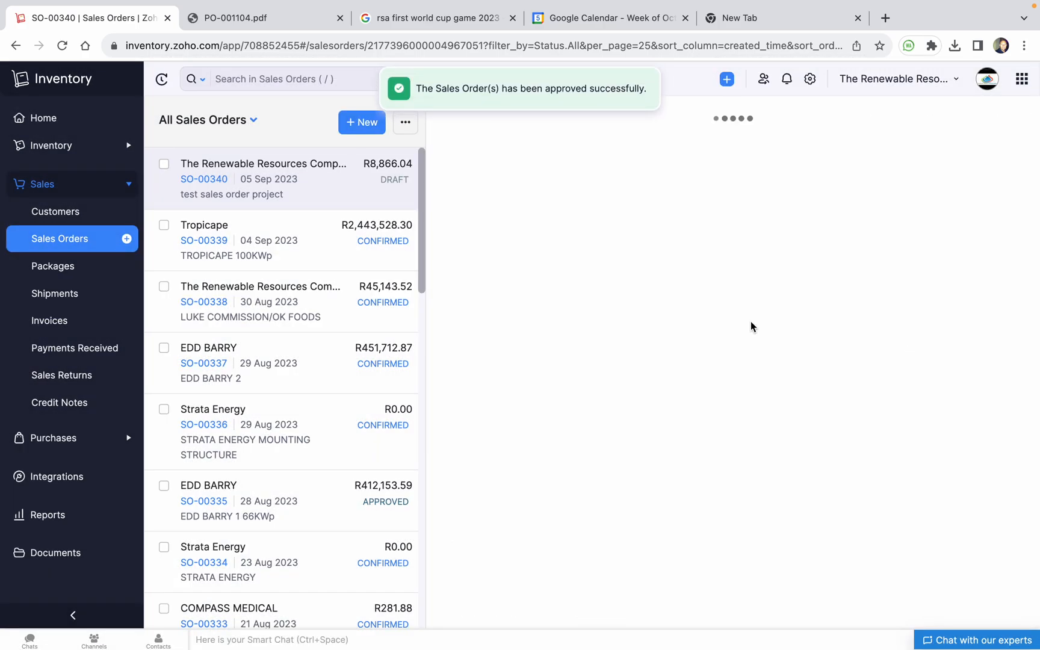
scroll(640, 390, down, 10)
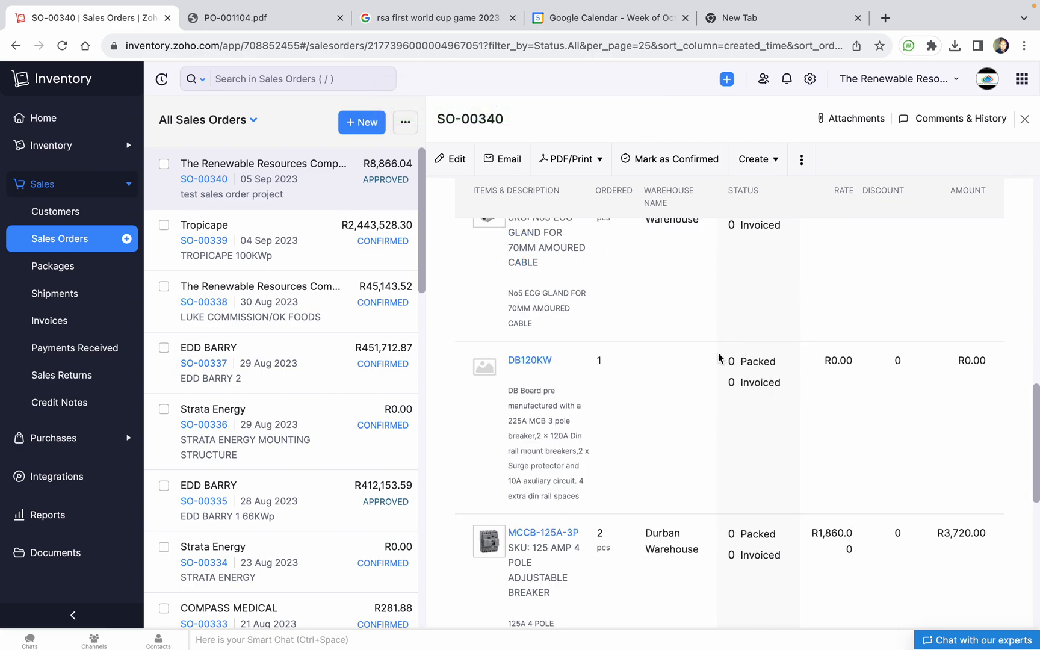
scroll(718, 354, up, 10)
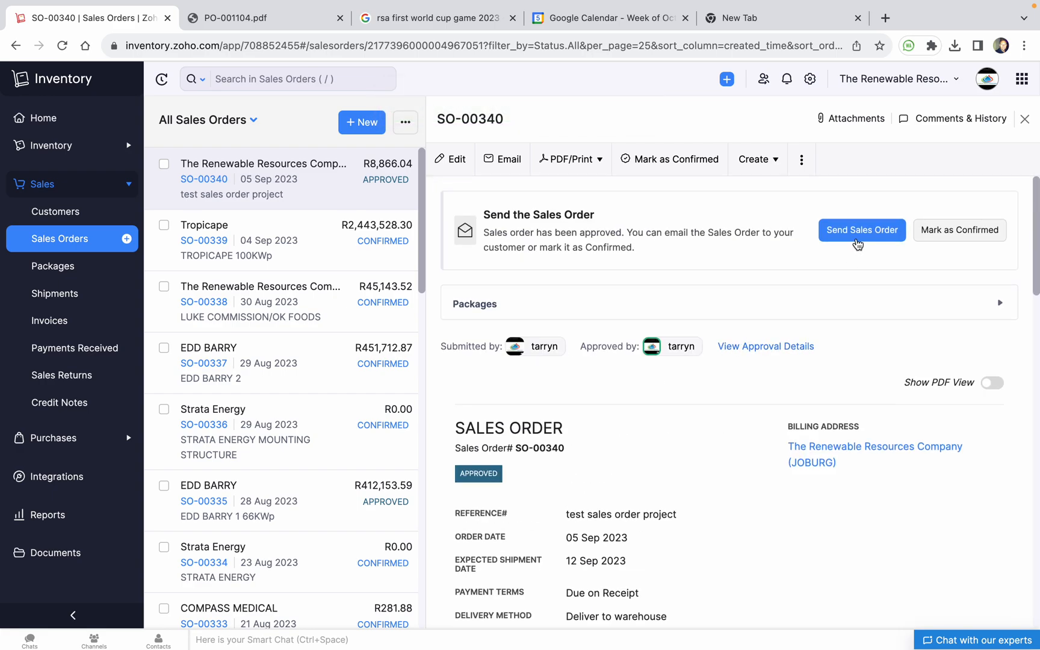
Mark SO-00340 as confirmed and review its order details
click(971, 235)
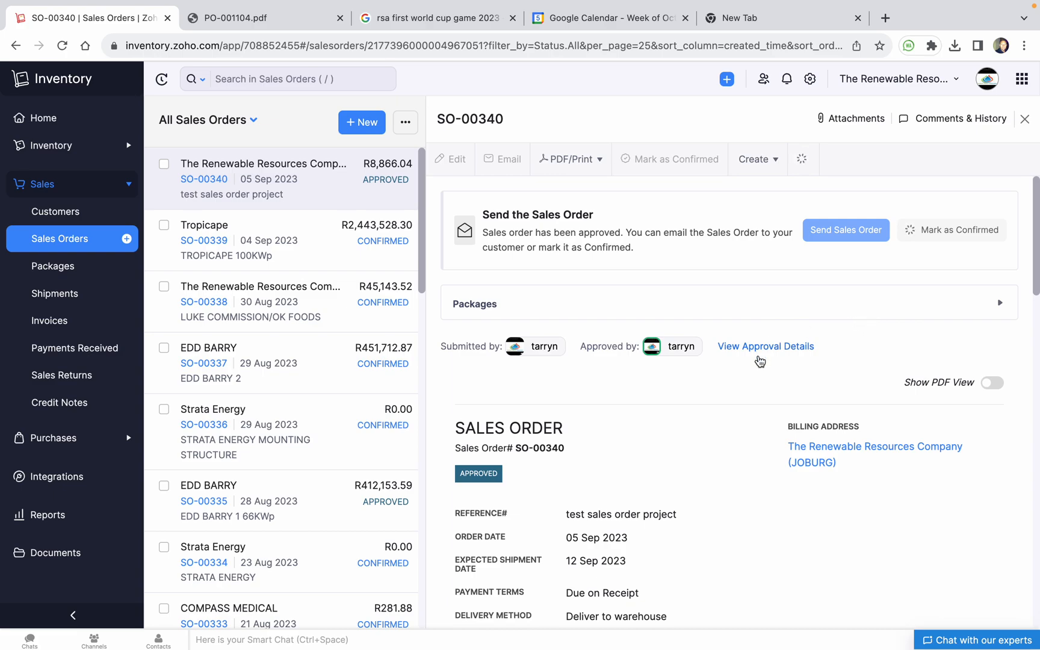
scroll(758, 355, down, 2)
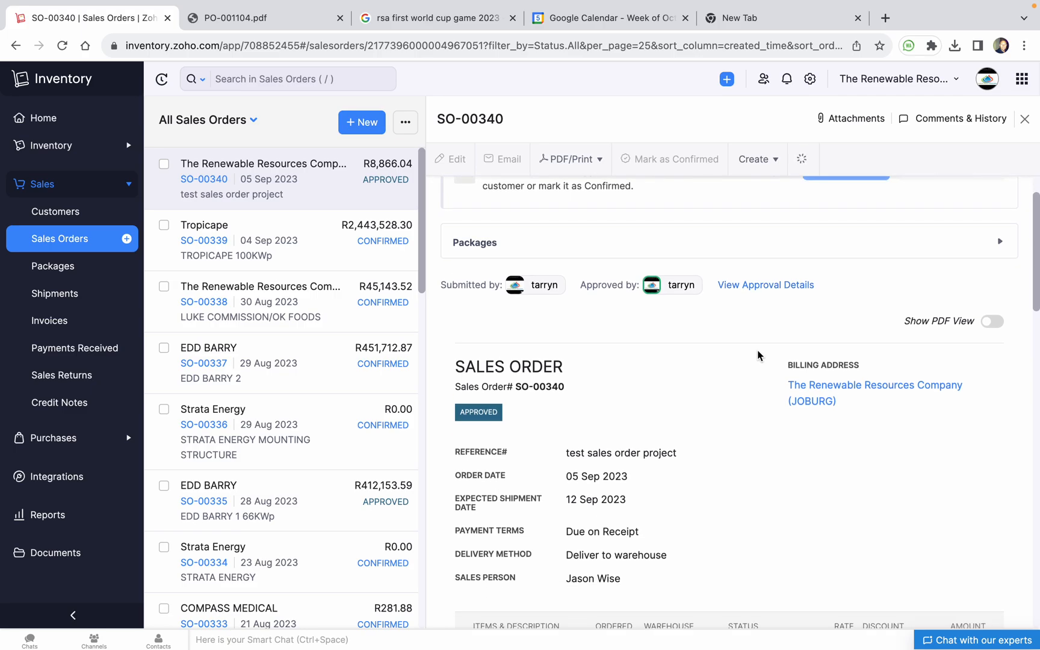
scroll(757, 349, down, 10)
scroll(758, 351, down, 5)
scroll(757, 351, up, 15)
scroll(757, 355, down, 3)
scroll(859, 227, down, 3)
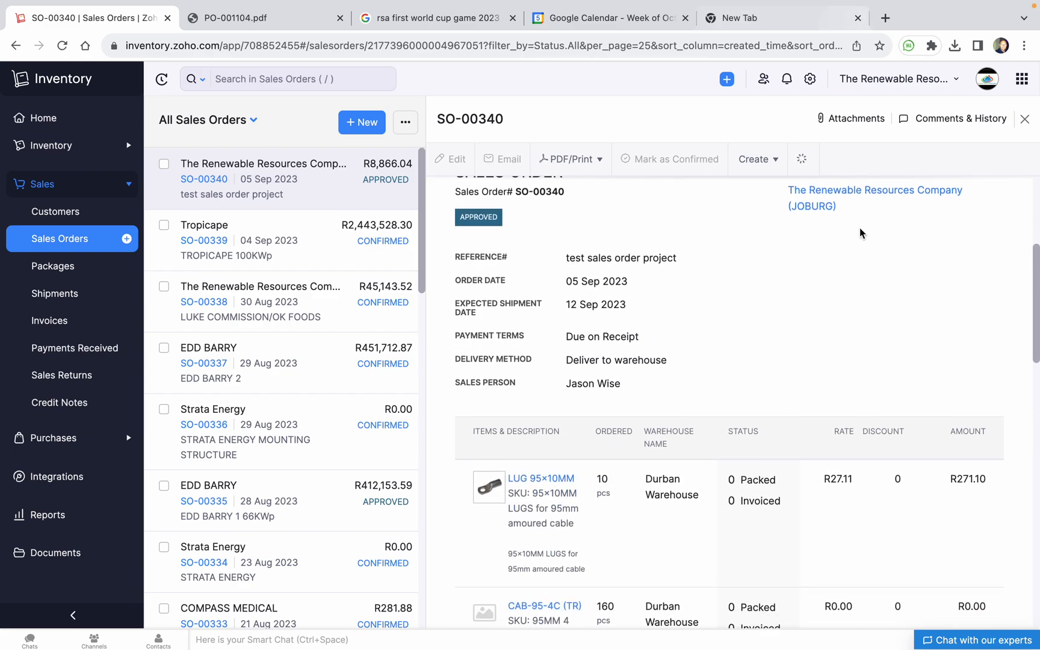
scroll(864, 232, up, 10)
Check the wi-fi status and reload the page so SO-00340 shows Confirmed
mouse_move(895, 4)
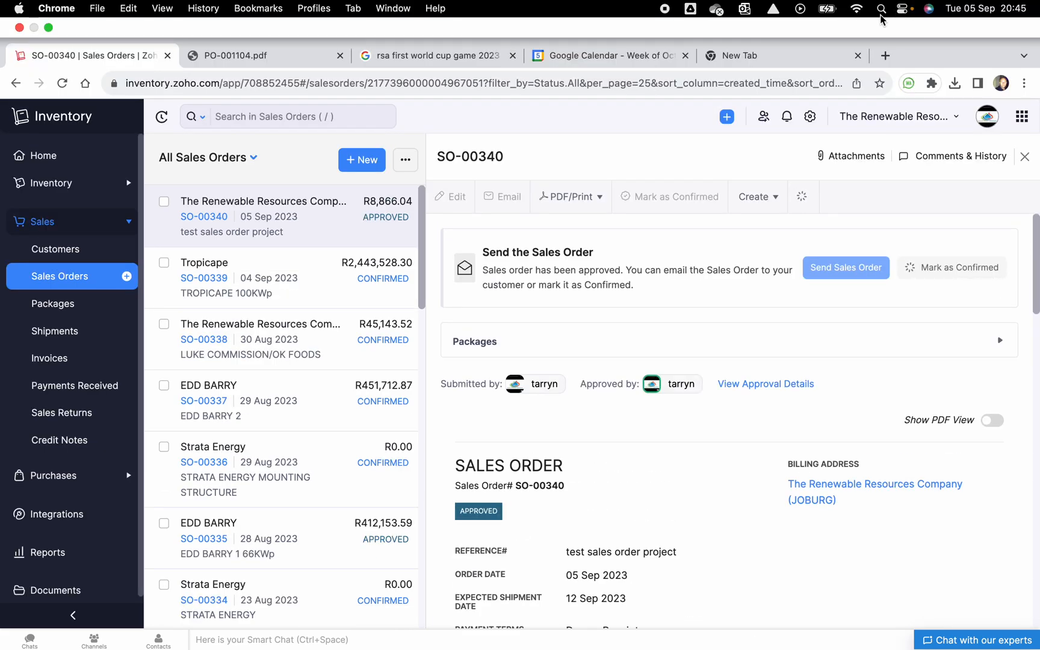
click(858, 11)
click(959, 199)
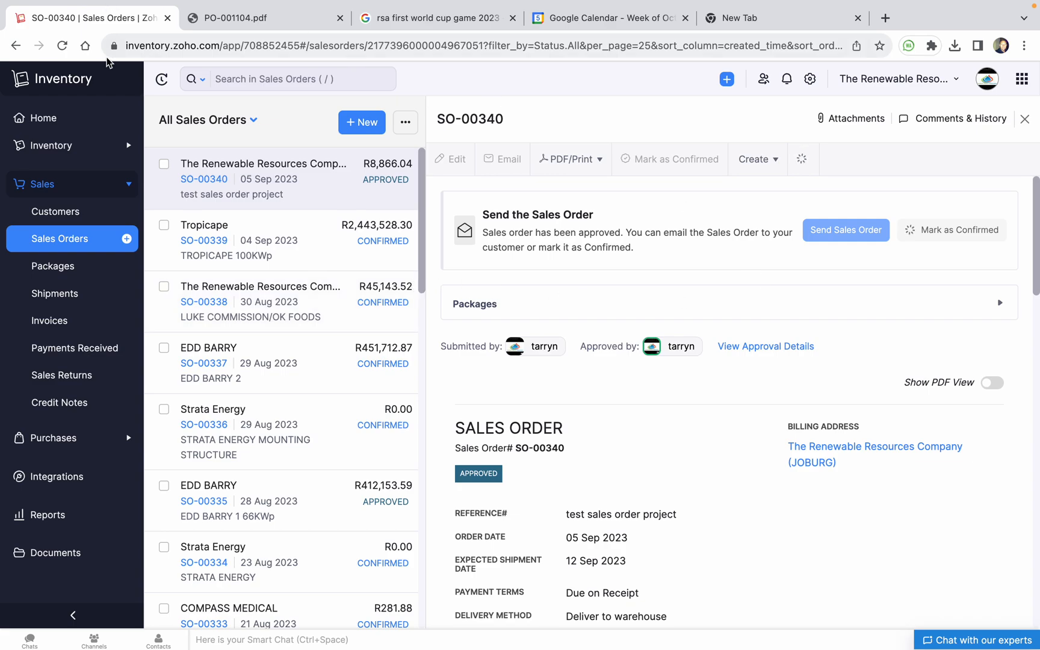
click(62, 46)
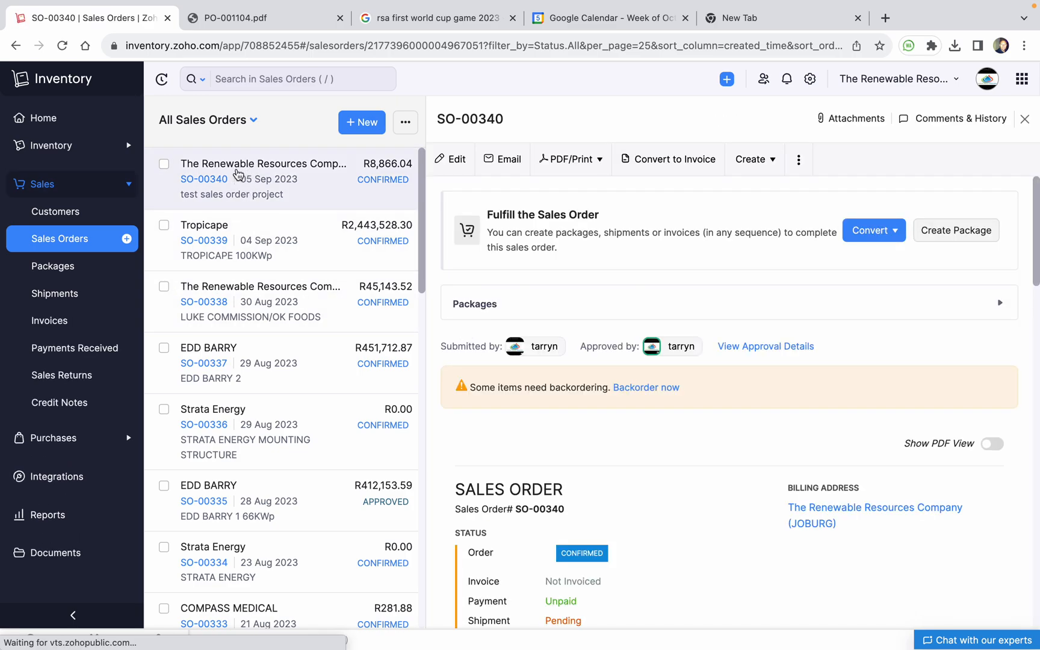
Create a new package for SO-00340 from the order's fulfilment options
scroll(827, 296, down, 1)
scroll(828, 296, up, 1)
scroll(917, 213, down, 2)
click(873, 205)
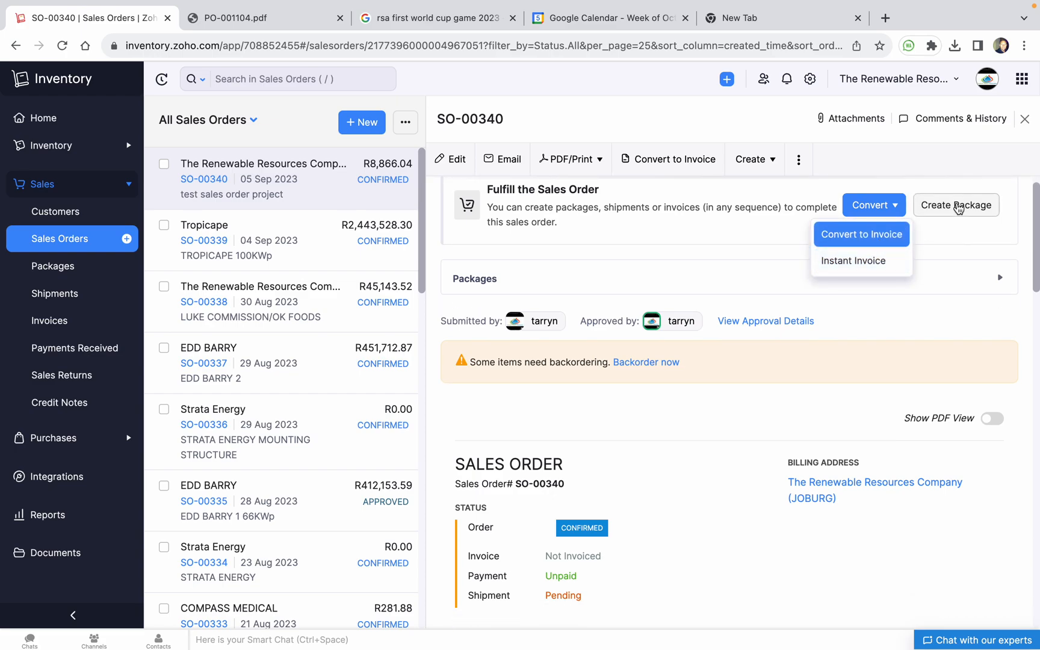
click(957, 206)
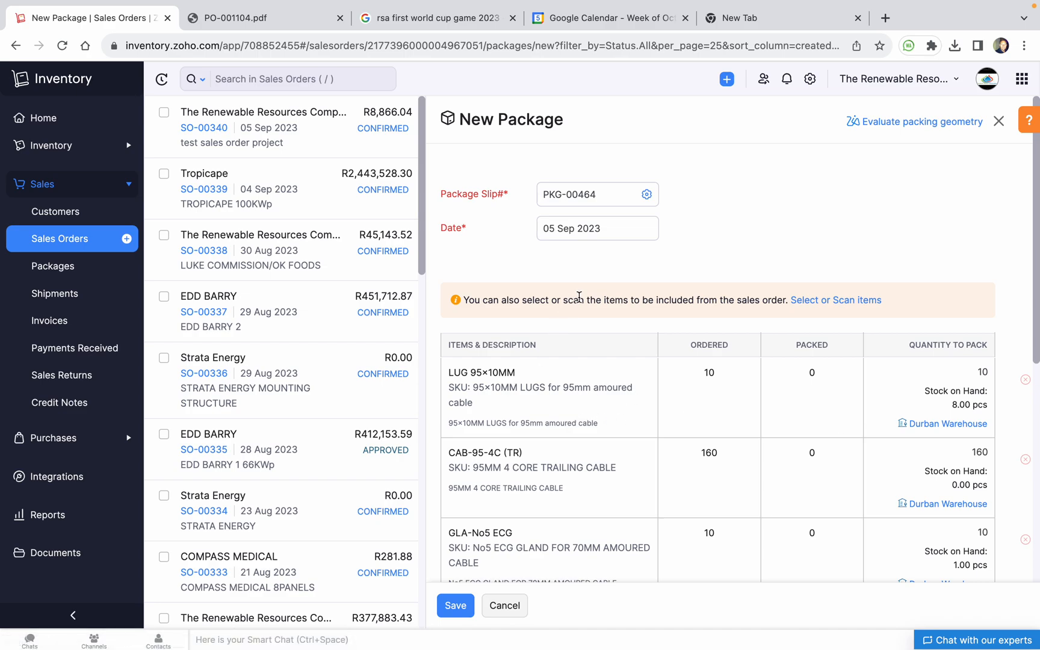
Set the LUG 95×10MM quantity to pack to 5
scroll(584, 297, down, 3)
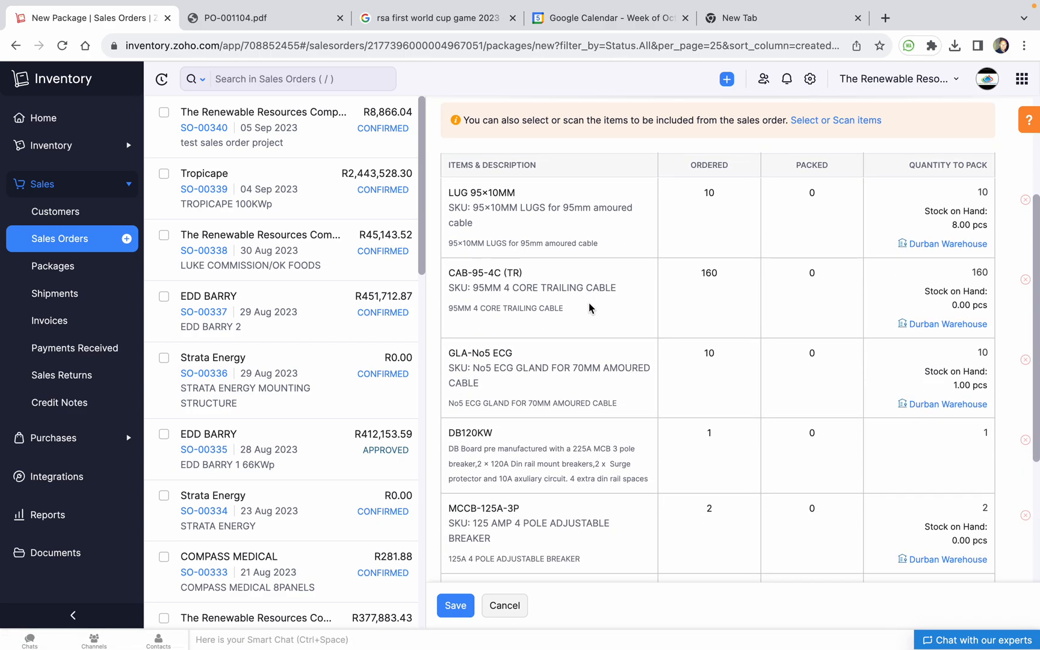
scroll(660, 272, up, 1)
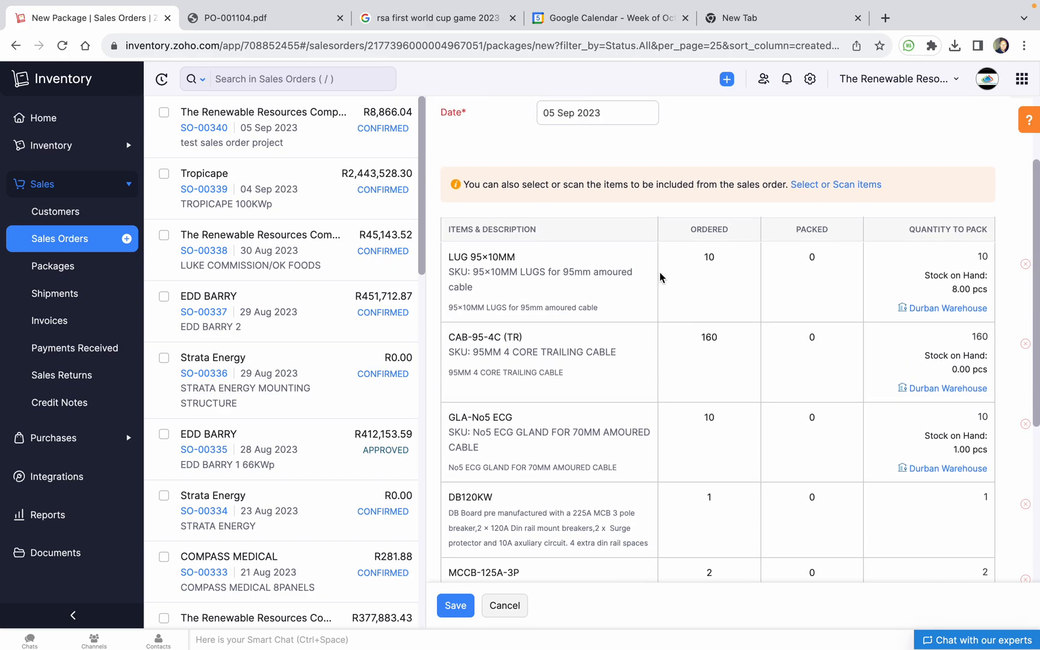
scroll(661, 271, down, 2)
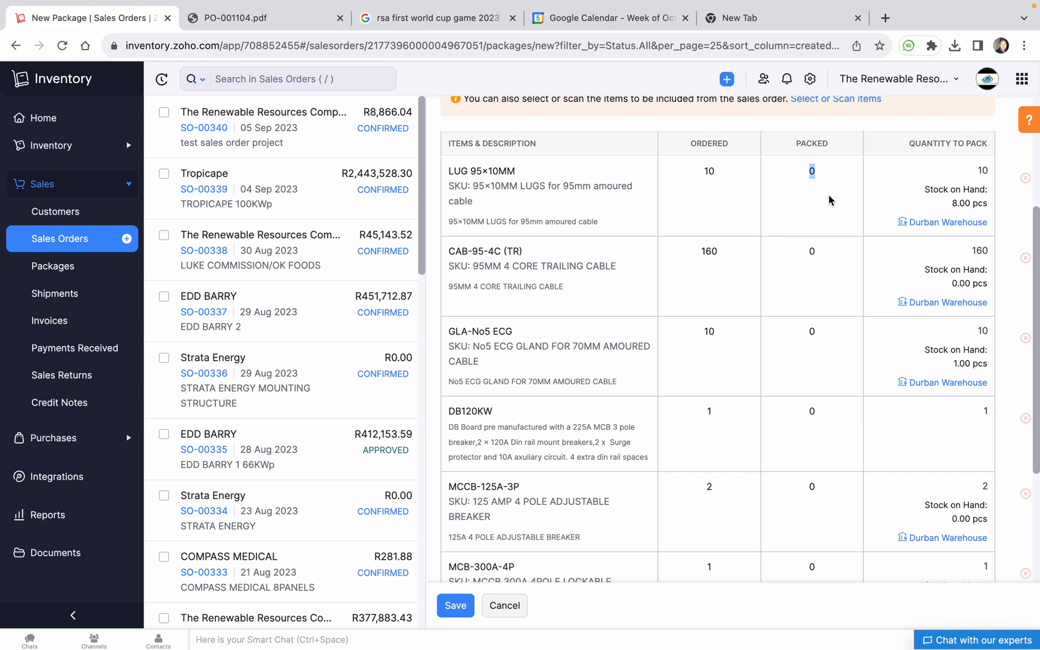
scroll(837, 268, up, 3)
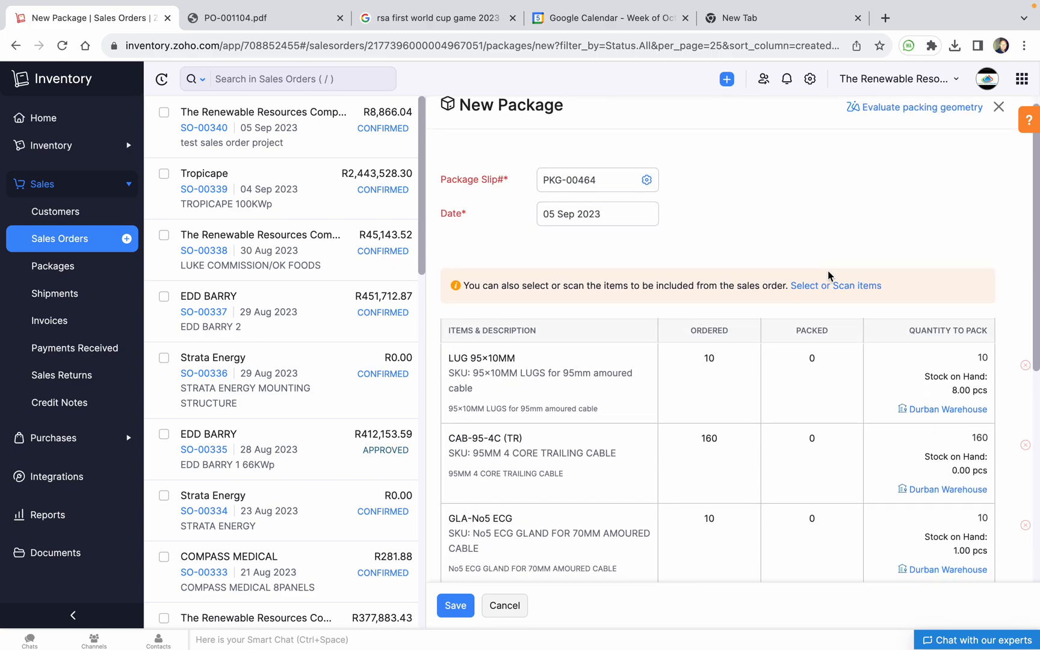
scroll(845, 301, down, 1)
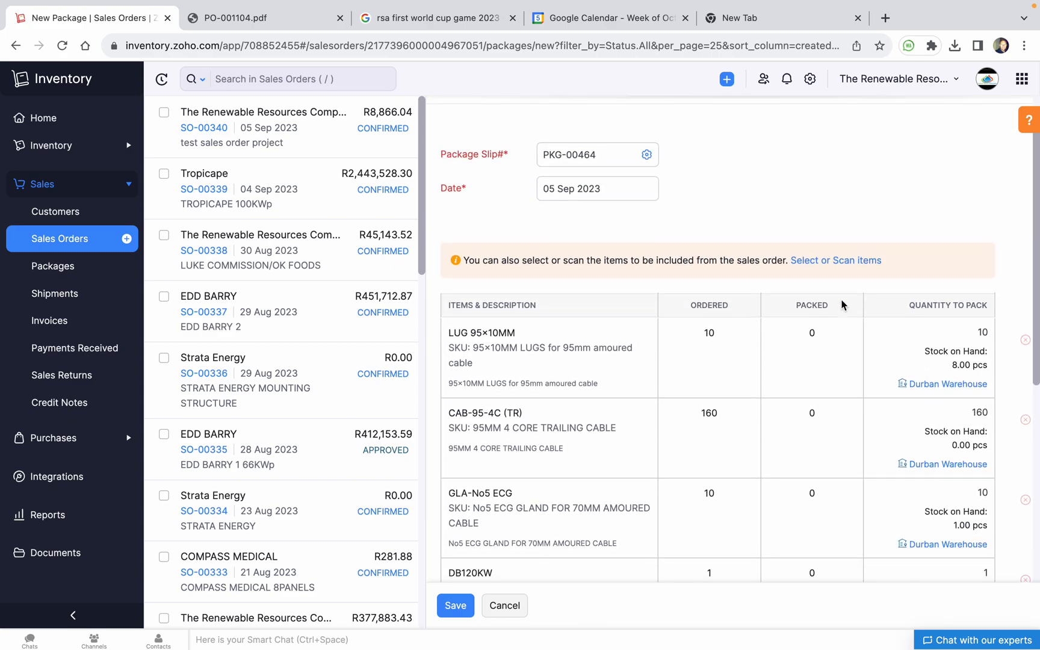
scroll(843, 303, down, 3)
scroll(722, 208, down, 4)
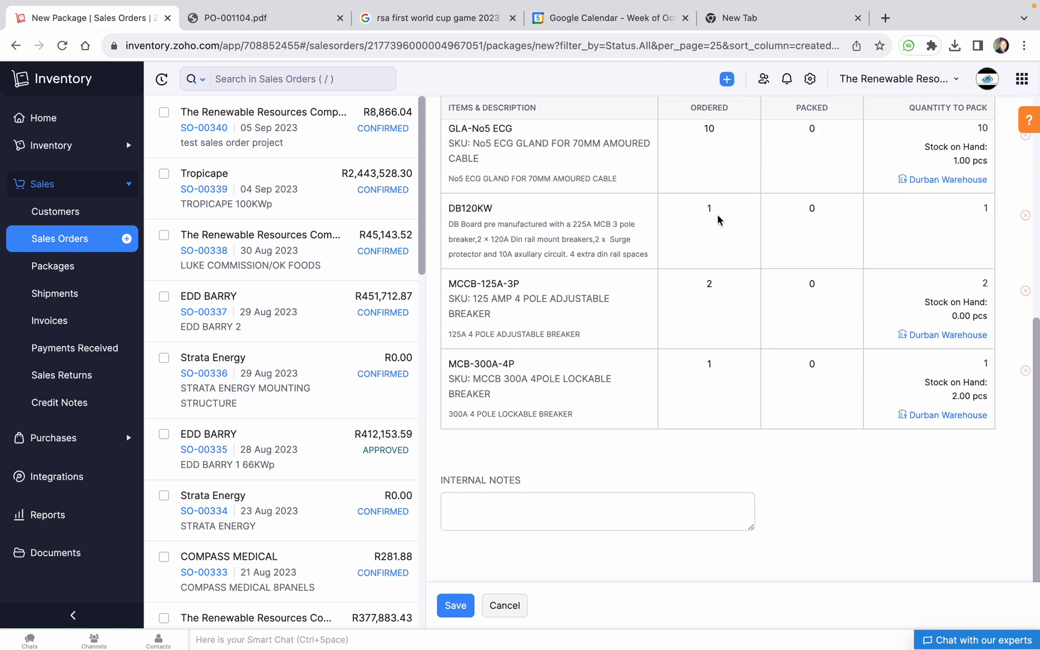
scroll(717, 220, up, 7)
scroll(986, 378, down, 1)
double_click(983, 354)
text(5)
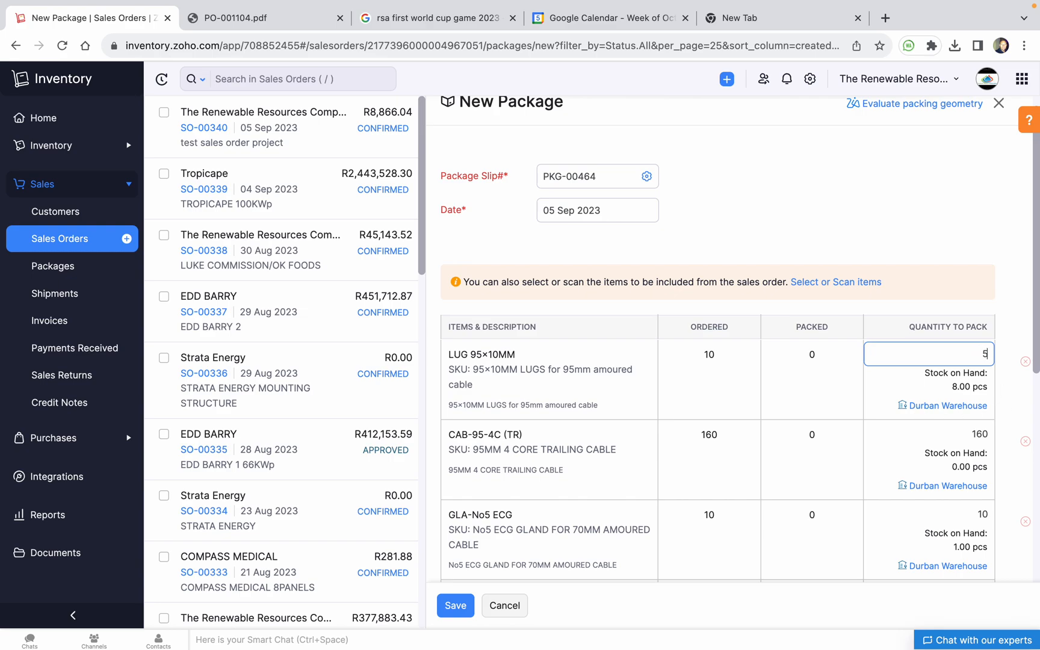
click(948, 278)
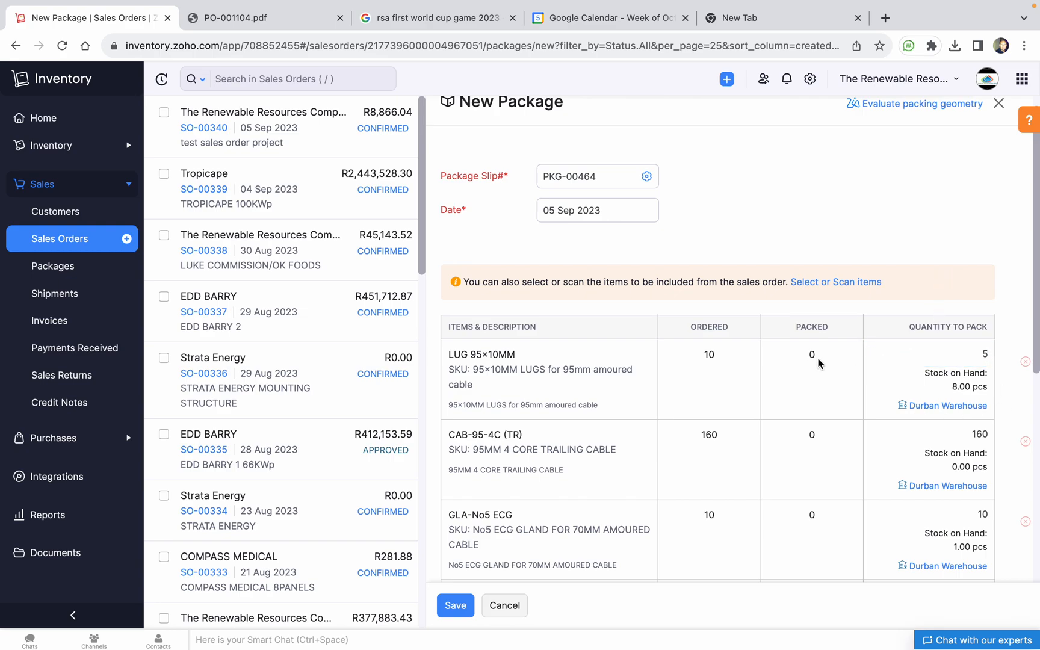
Pack 100 CAB-95-4C (TR) and 1 GLA-No5 ECG, then save package PKG-00464
scroll(922, 318, down, 3)
click(959, 301)
double_click(960, 302)
text(1)
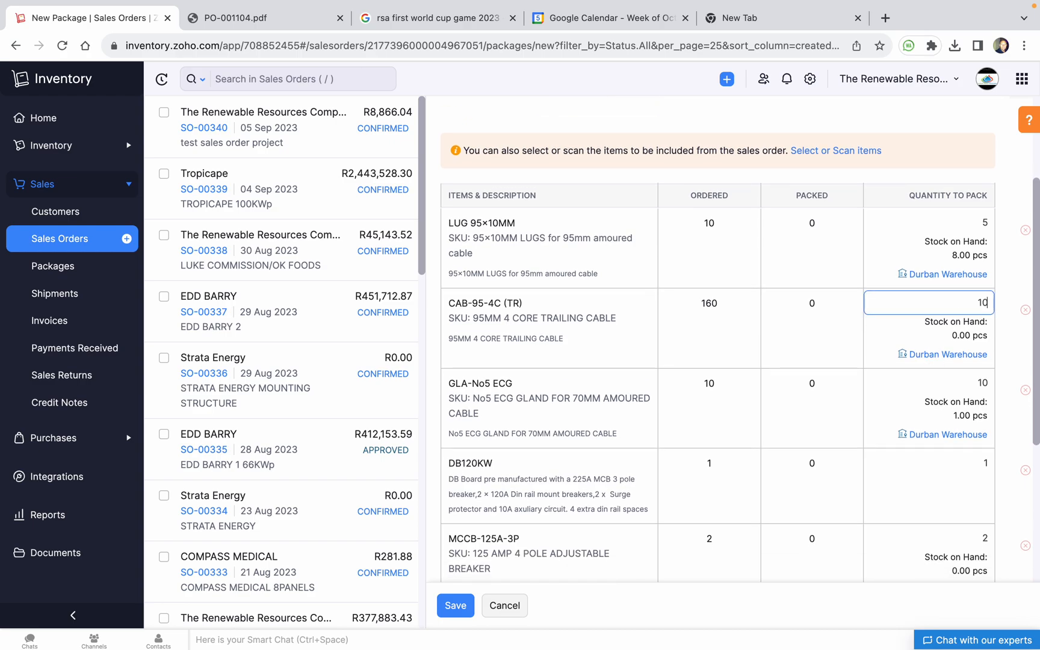
click(958, 378)
scroll(956, 379, down, 3)
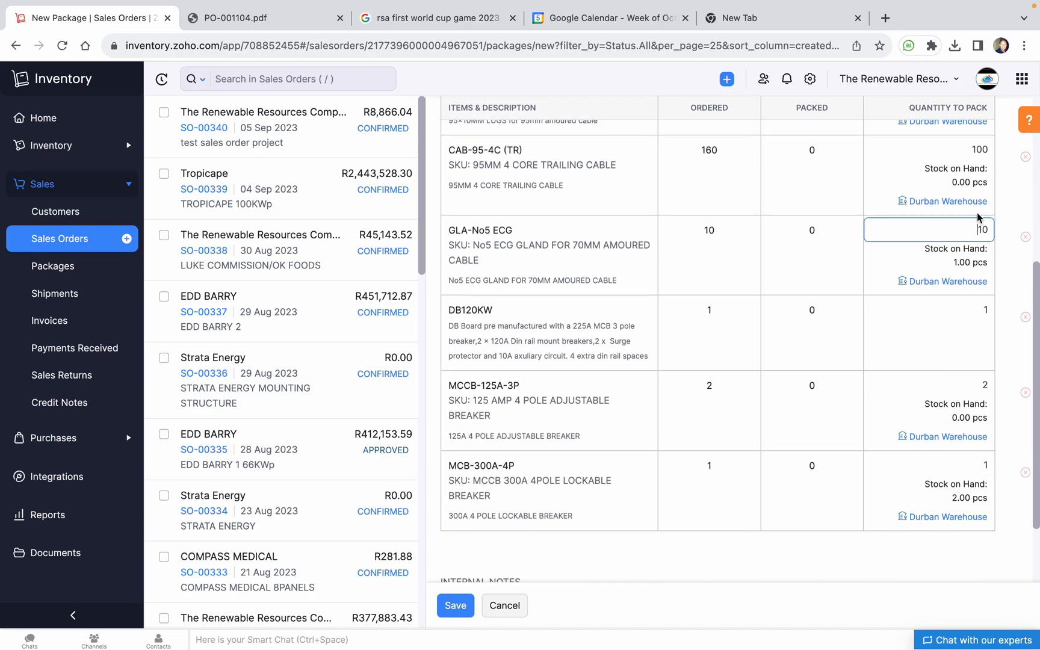
text(1)
click(941, 301)
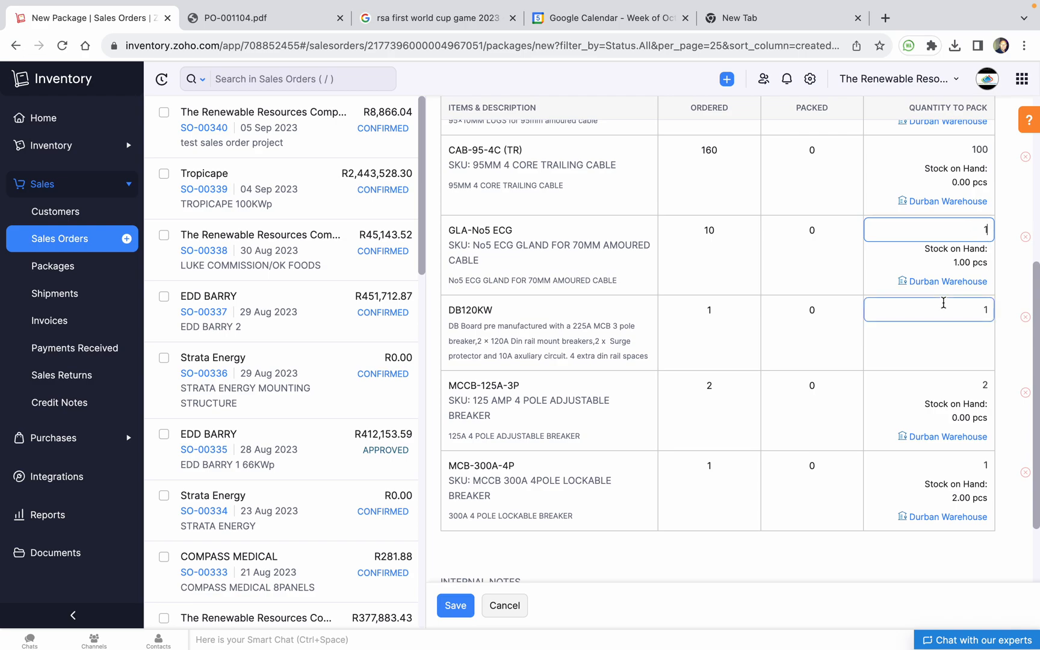
click(469, 611)
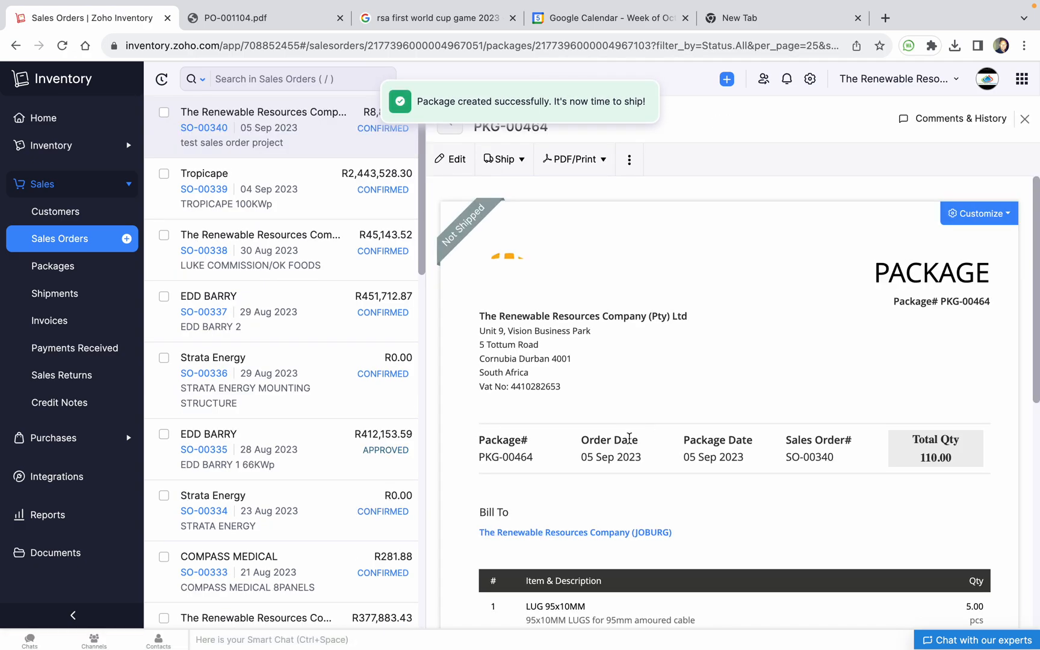
Look over the PKG-00464 preview, then return to All Sales Orders
scroll(800, 352, down, 5)
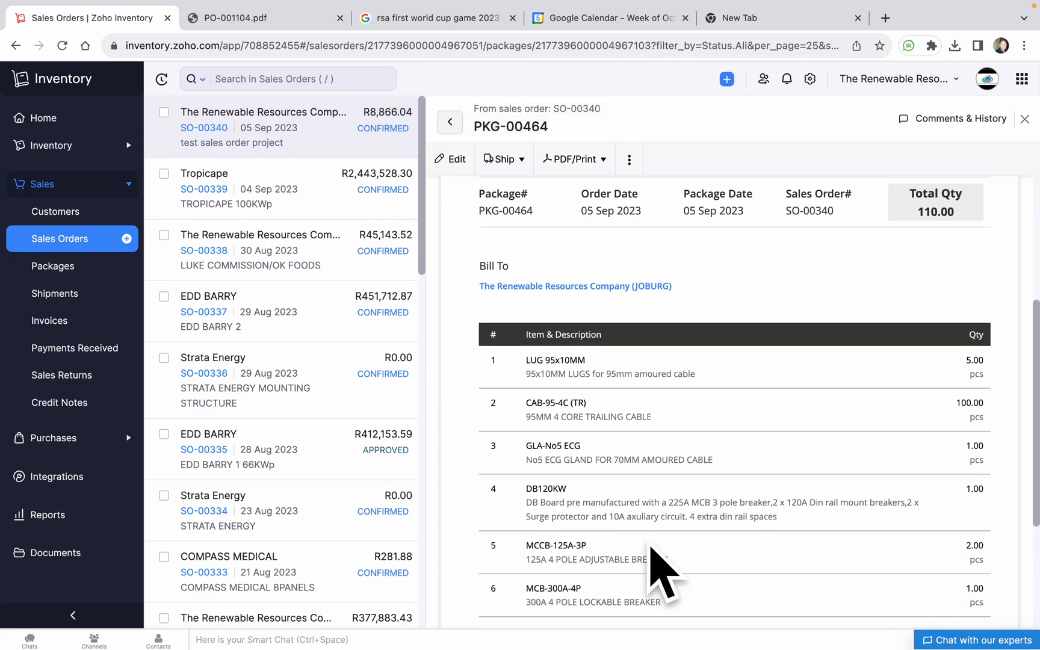
scroll(696, 476, up, 1)
scroll(696, 482, up, 4)
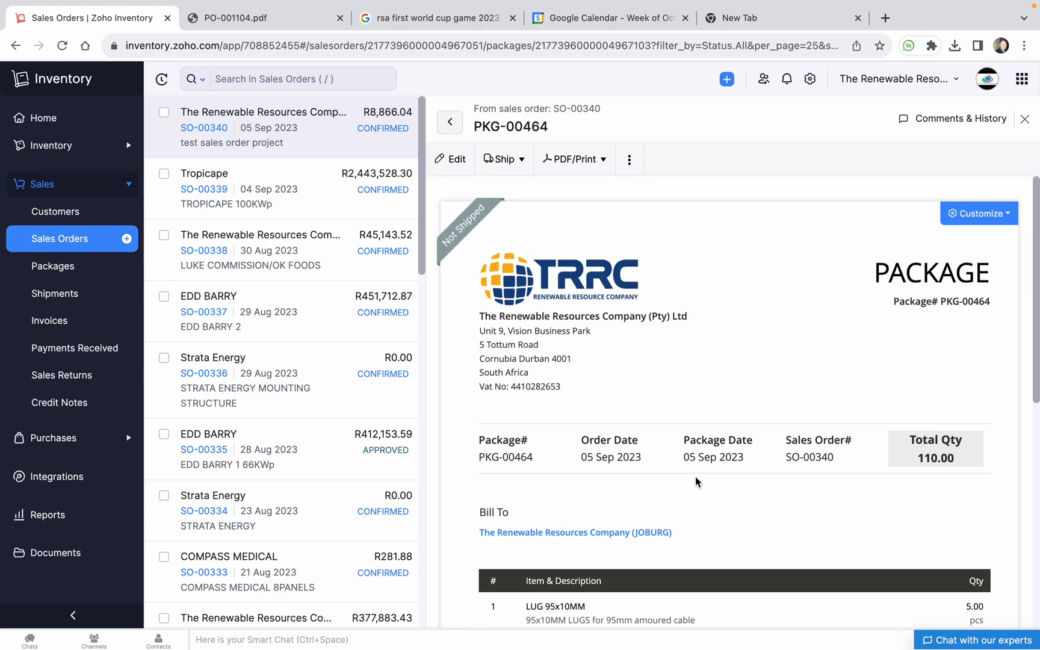
click(57, 239)
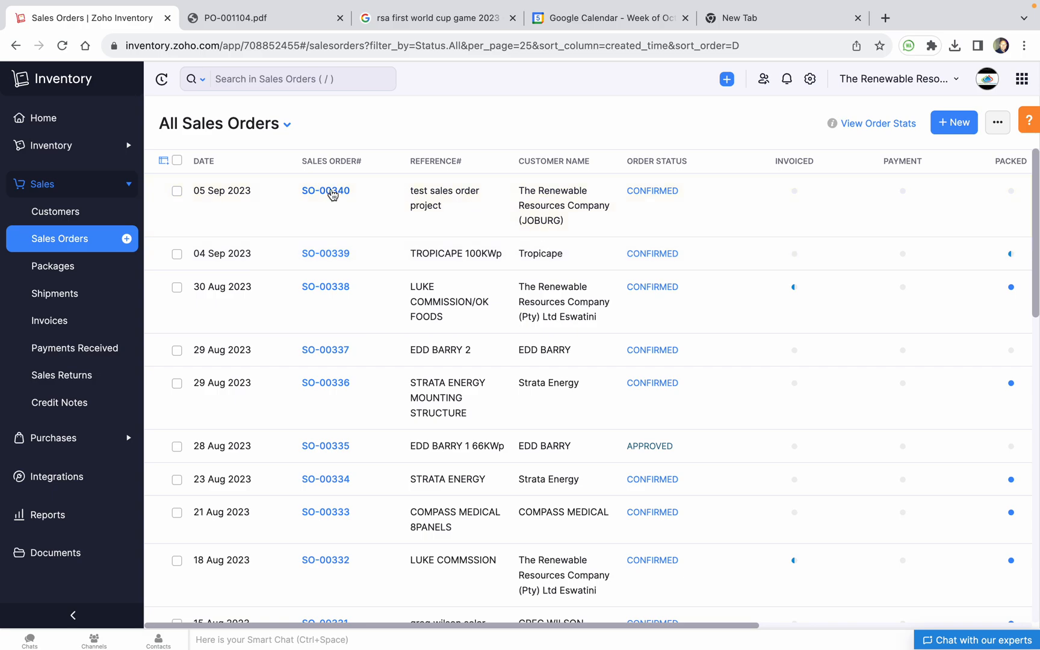
Open sales order SO-00340 and start a new package from it
click(329, 193)
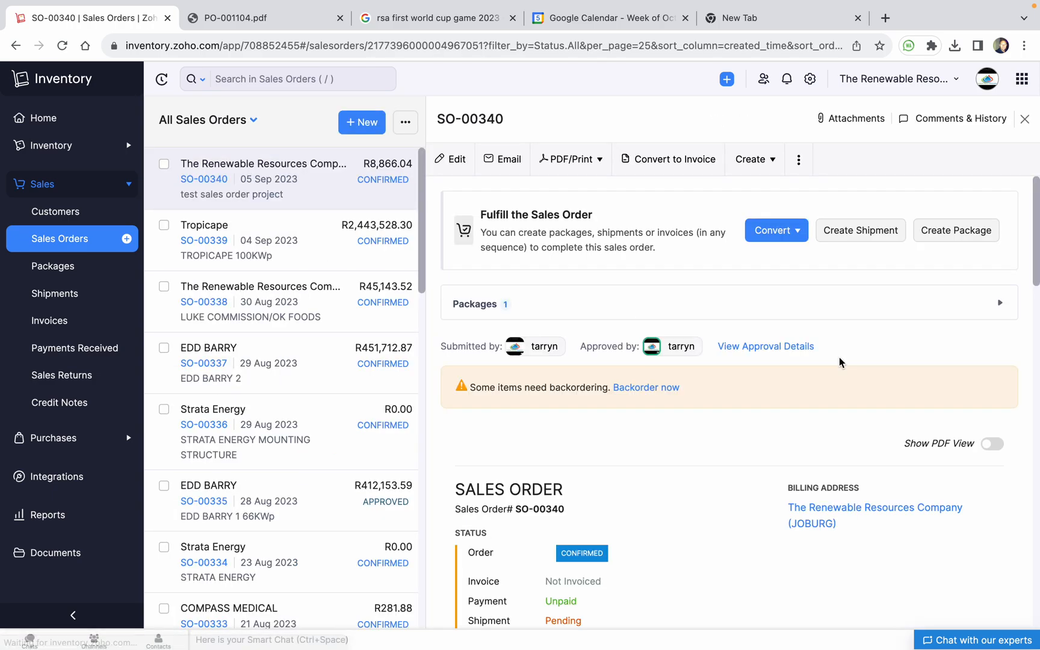
click(794, 237)
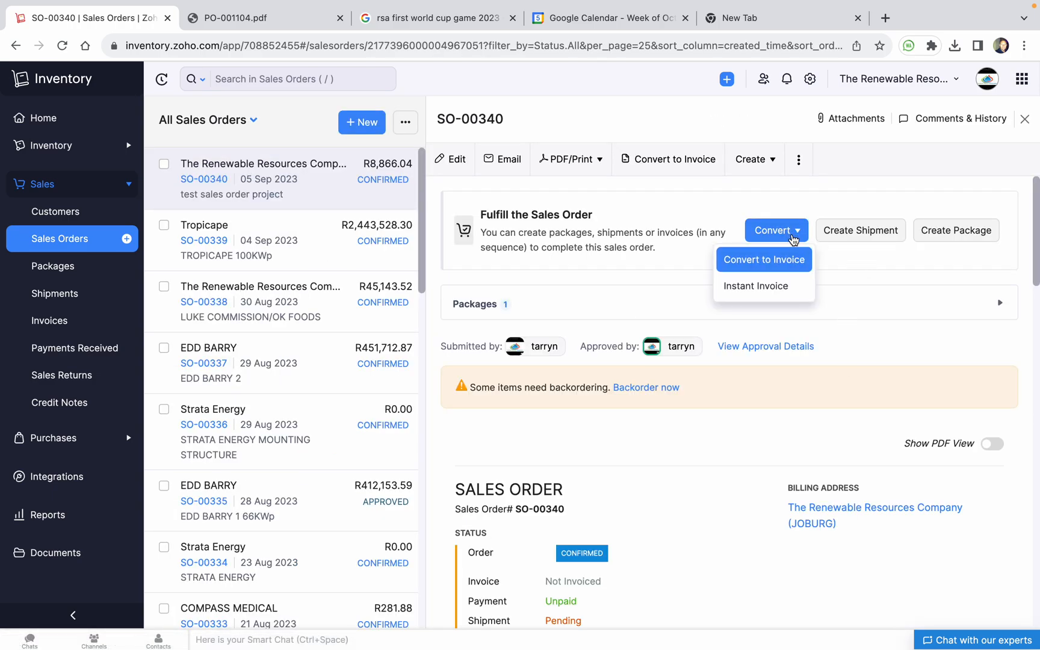
click(882, 296)
click(950, 238)
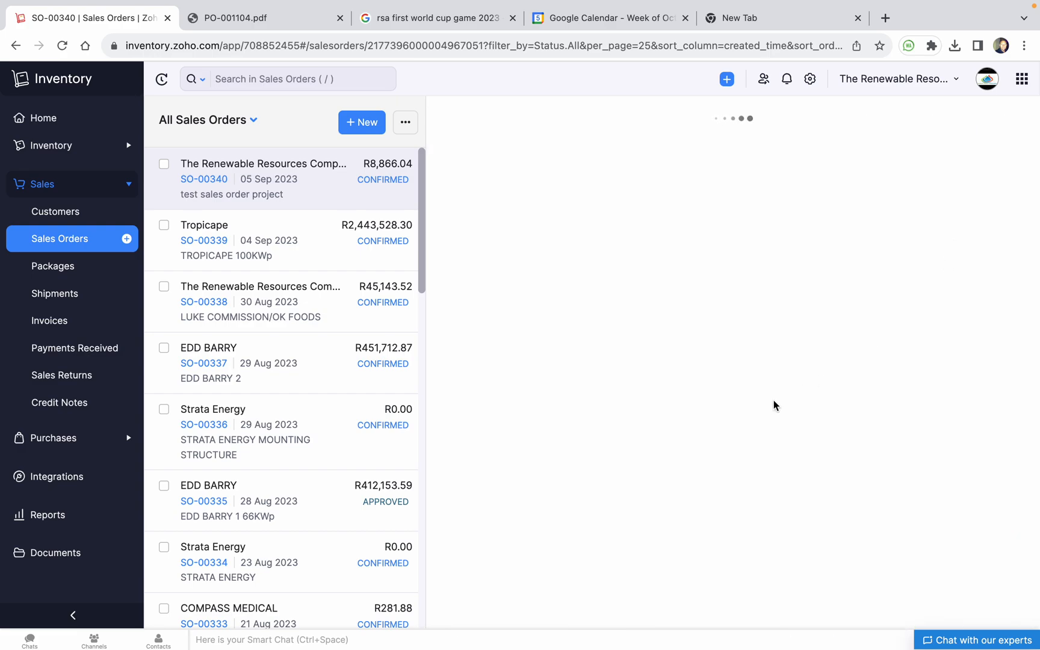
Review the proposed quantities to pack: 60 cable, 5 LUG 95×10MM lugs and 9 glands
scroll(783, 385, down, 3)
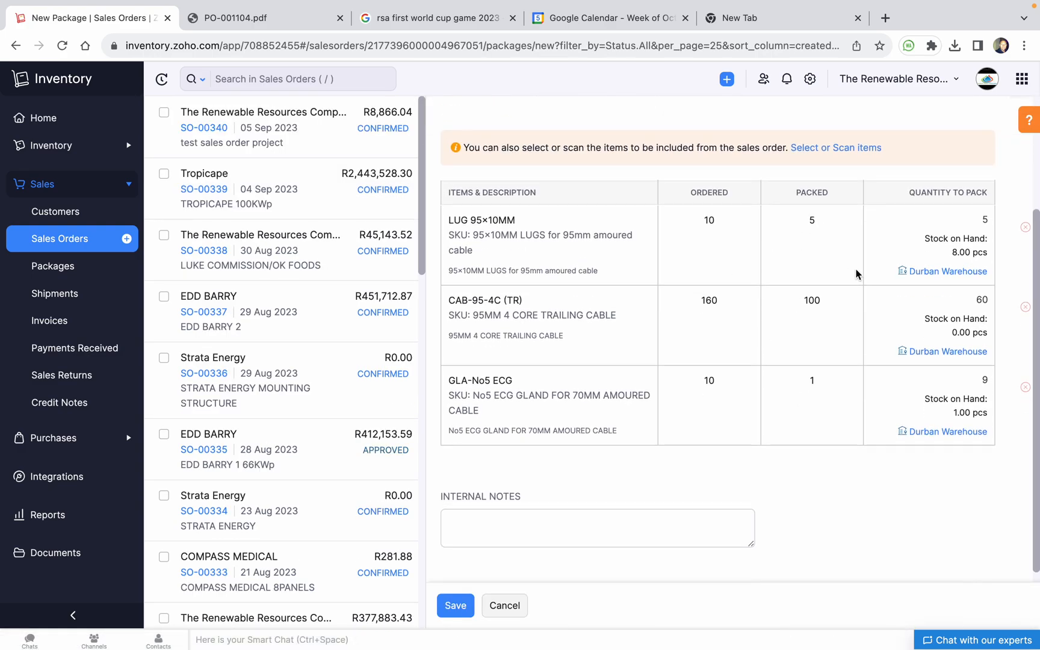
click(969, 294)
click(986, 227)
click(977, 386)
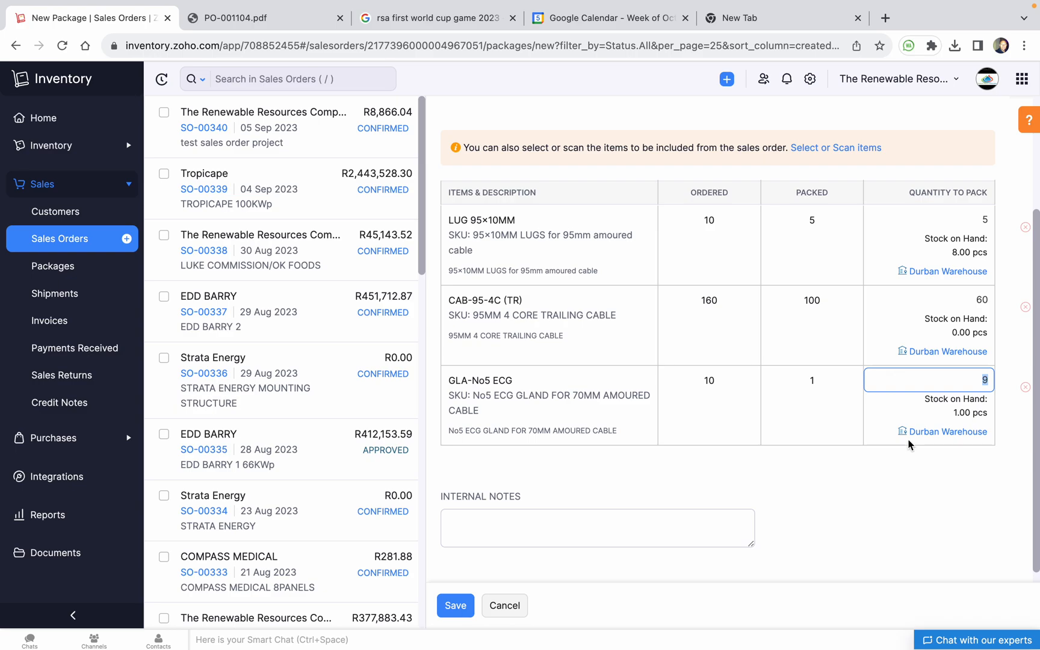
Select the package slip number, then abandon the new package for the All Packages board
scroll(775, 438, up, 3)
double_click(569, 199)
triple_click(569, 199)
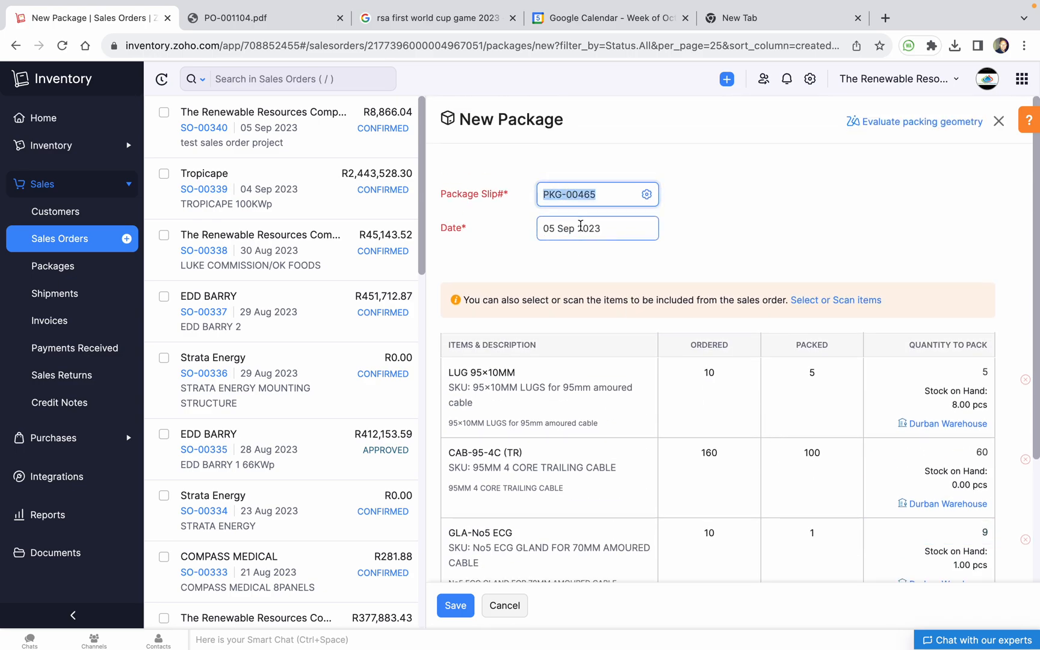
scroll(880, 413, down, 2)
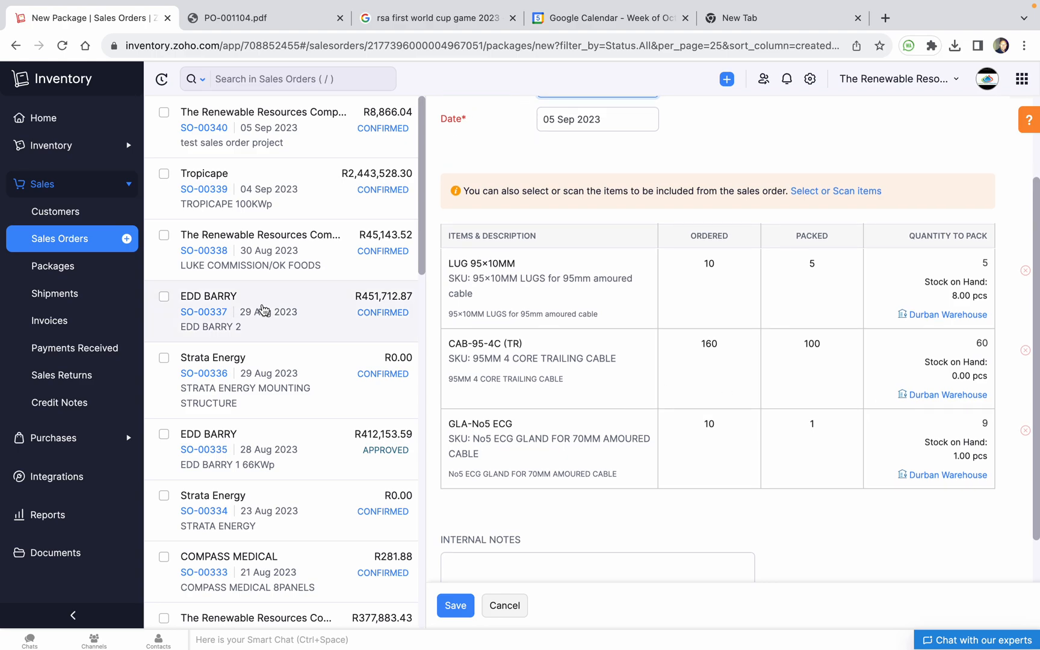
click(54, 268)
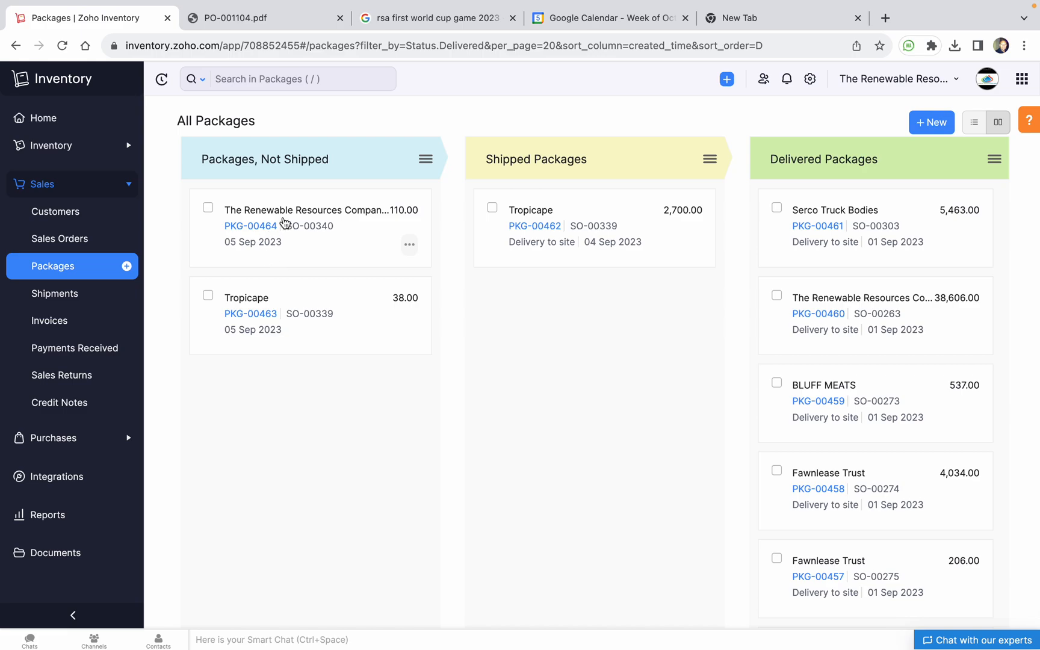
Open package PKG-00464 and choose Ship Manually from its Ship menu
click(285, 223)
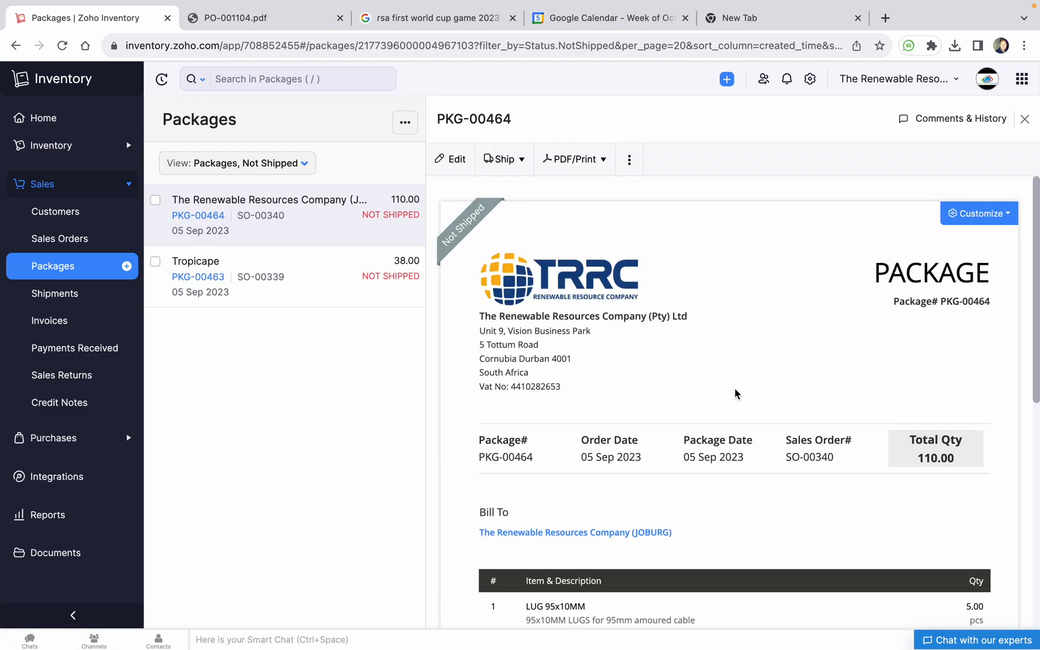
scroll(734, 391, down, 7)
scroll(736, 393, up, 7)
click(519, 161)
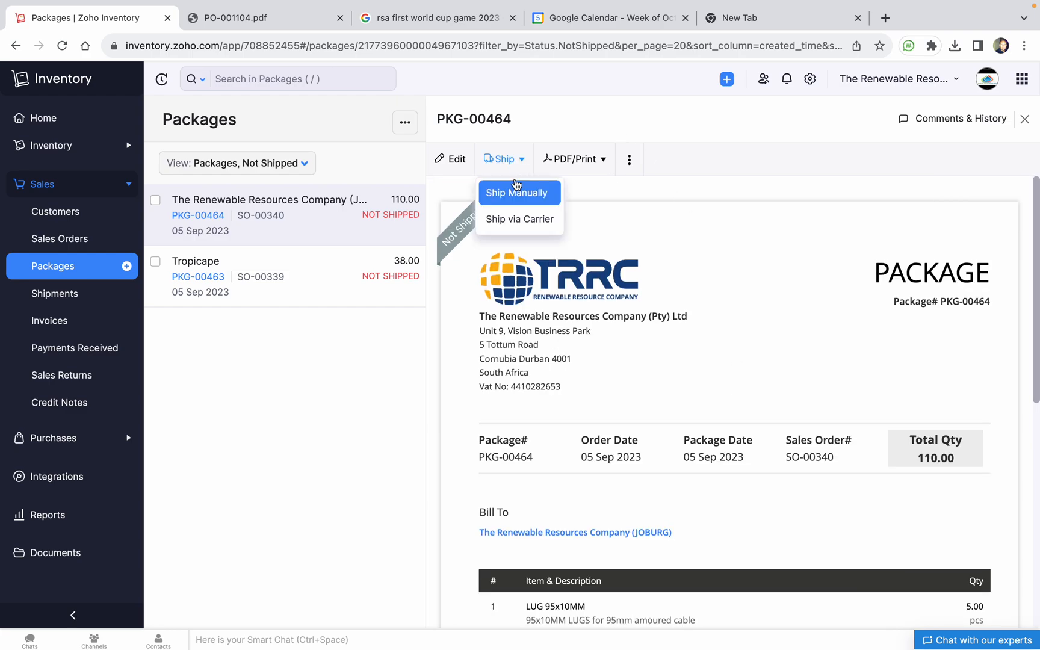
click(518, 194)
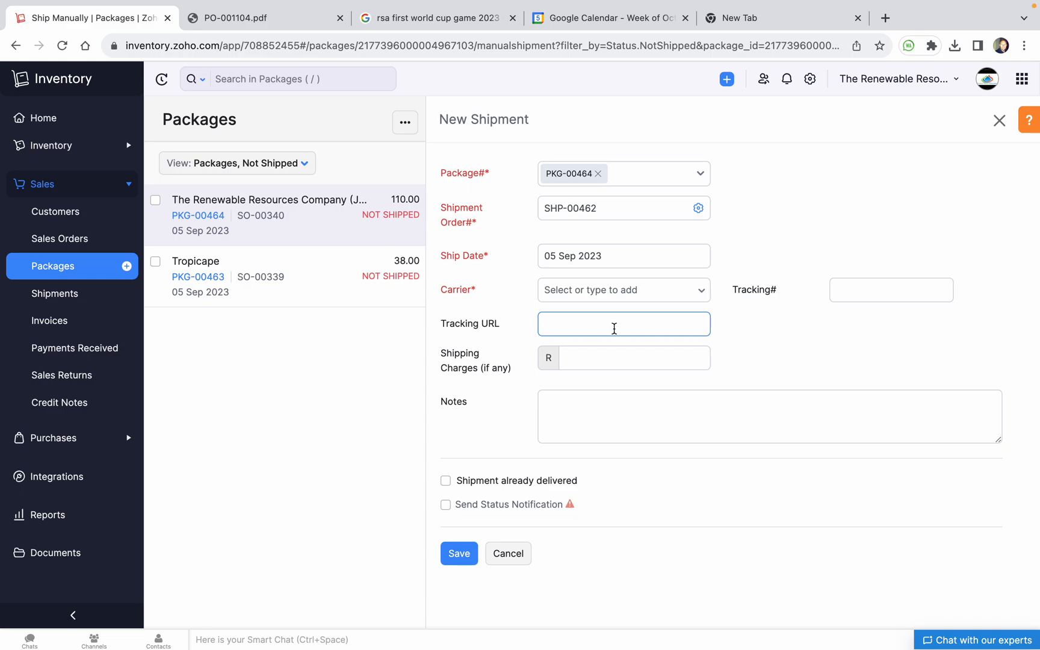
Add a shipment note and mark it already delivered on 05 Sep 2023 at 20:00
click(616, 404)
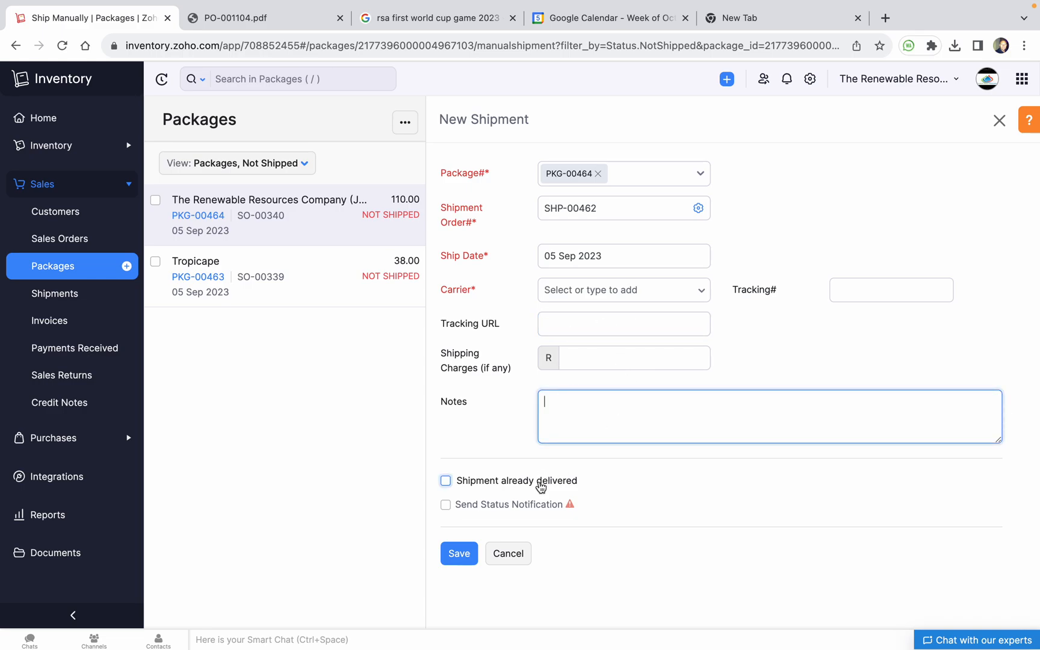
click(599, 359)
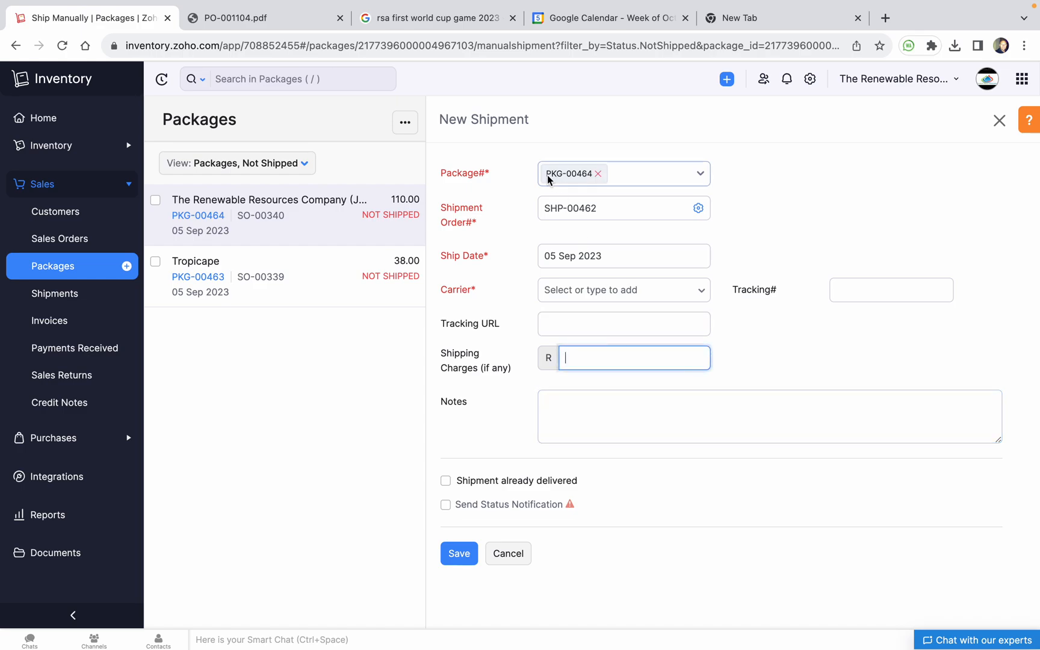
click(593, 430)
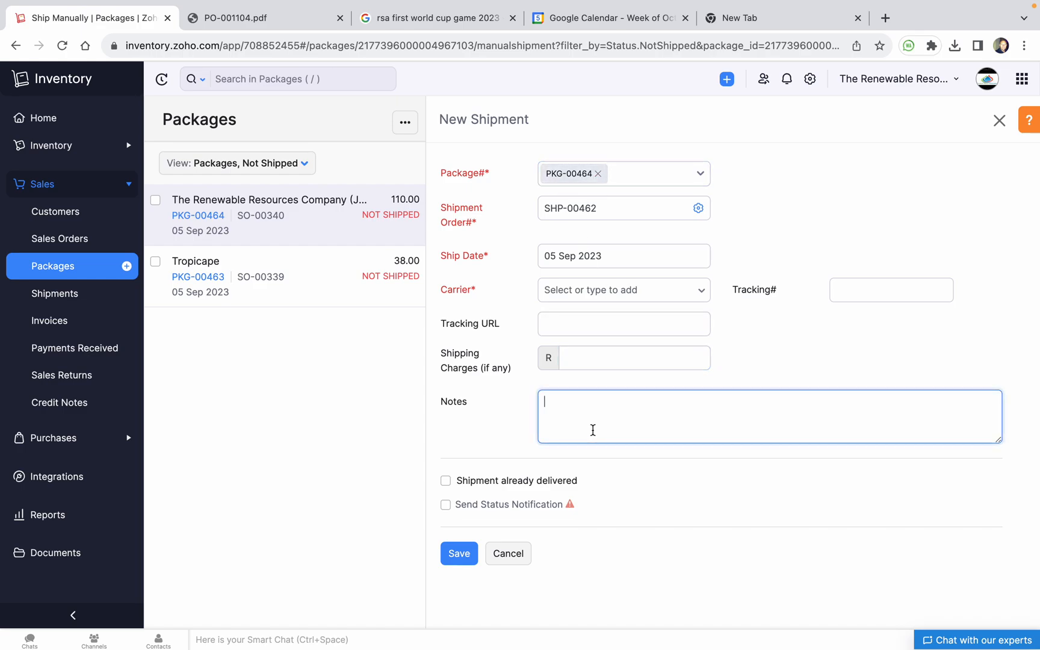
text(khulani sent it to jhb with Trevor)
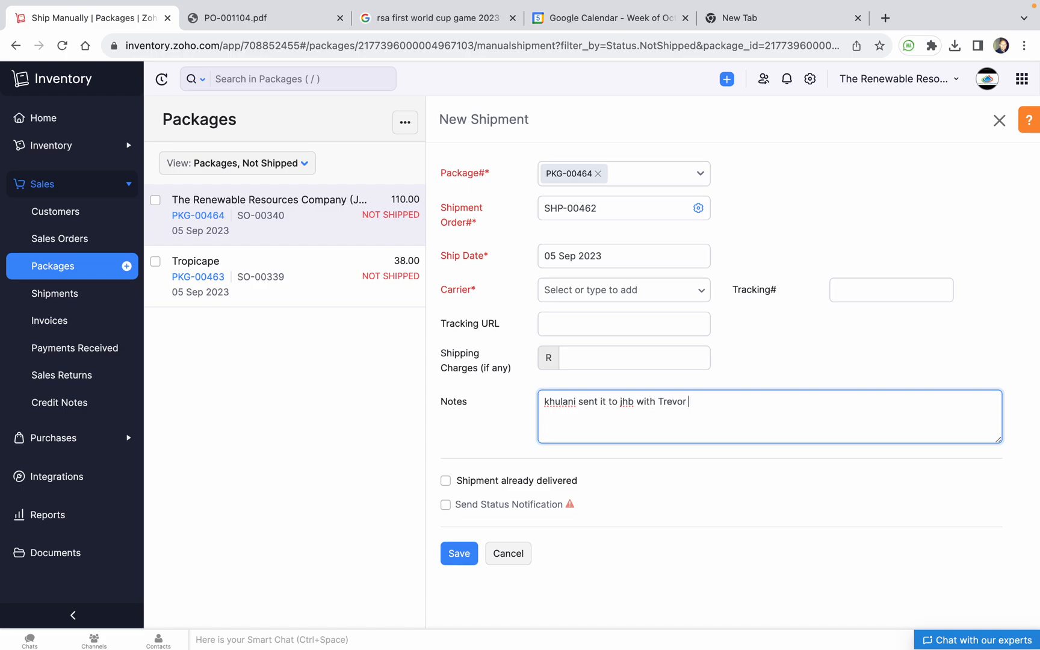
click(453, 484)
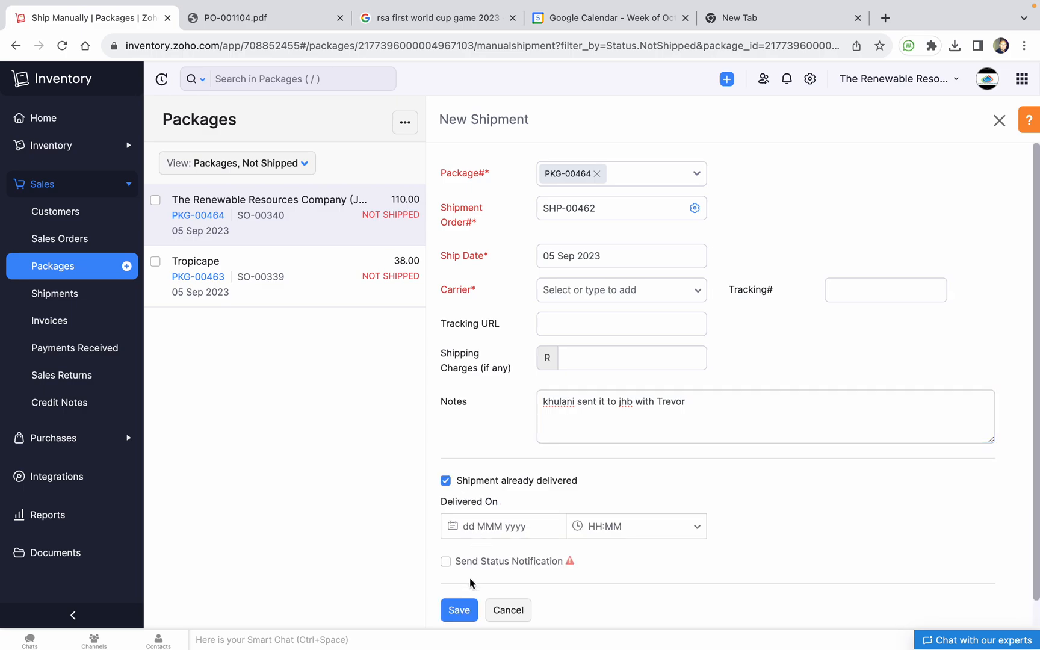
click(472, 527)
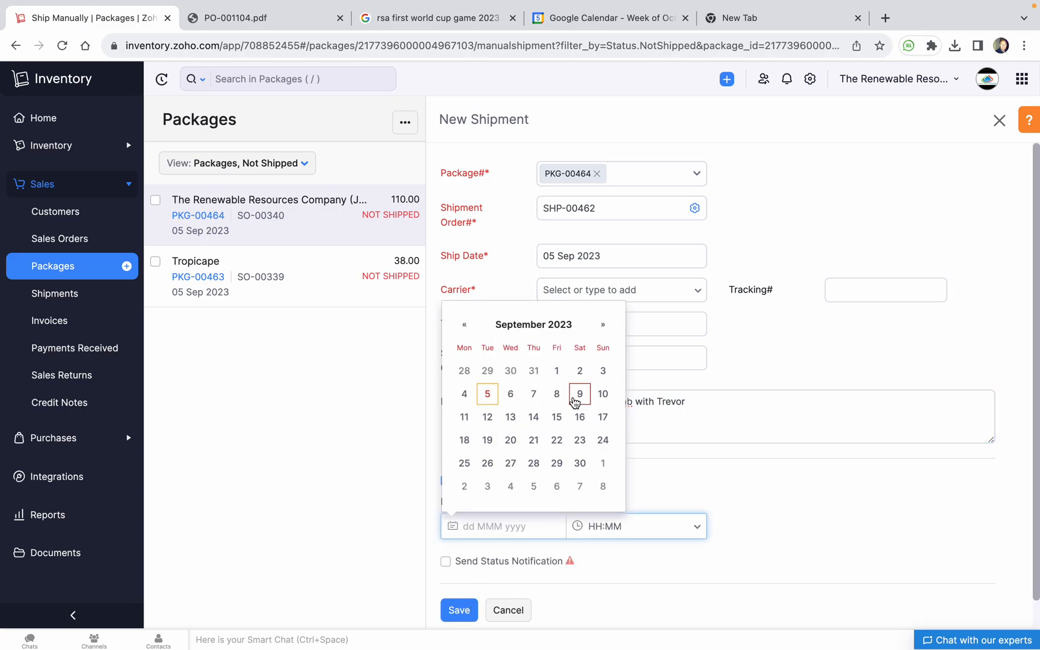
click(488, 396)
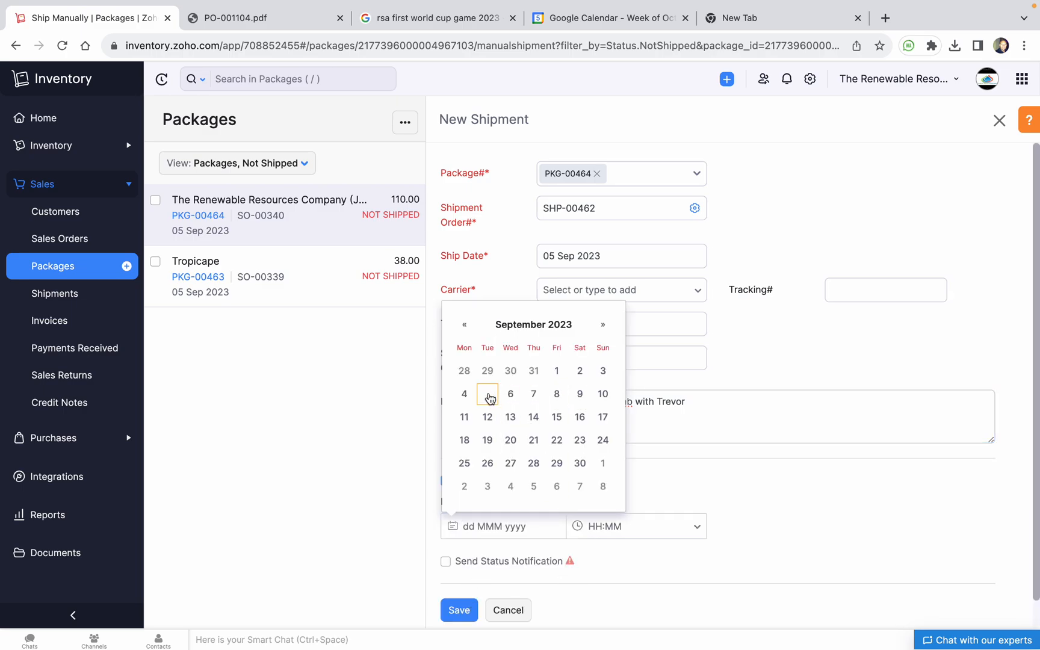
click(601, 528)
scroll(618, 520, down, 2)
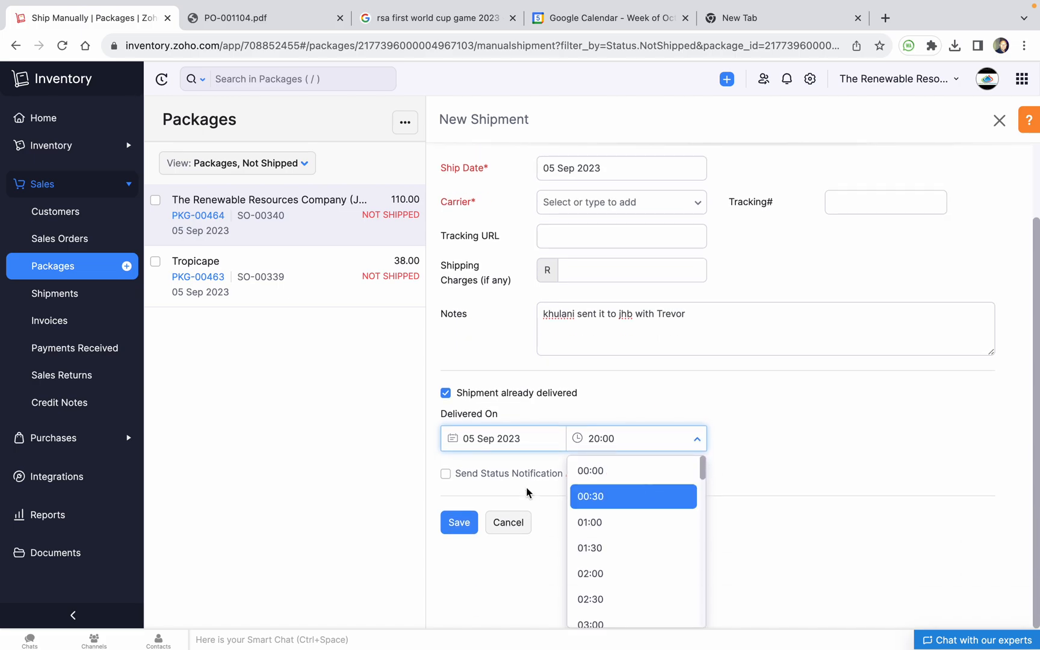
click(834, 484)
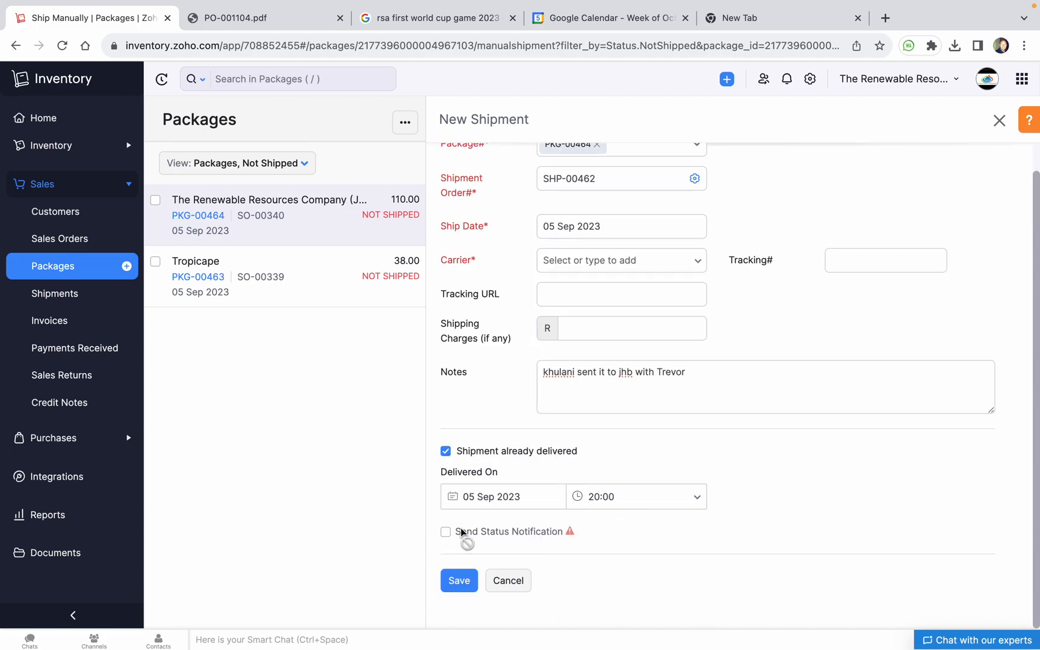
Set the carrier to Deliver to warehouse and save shipment SHP-00462
click(459, 580)
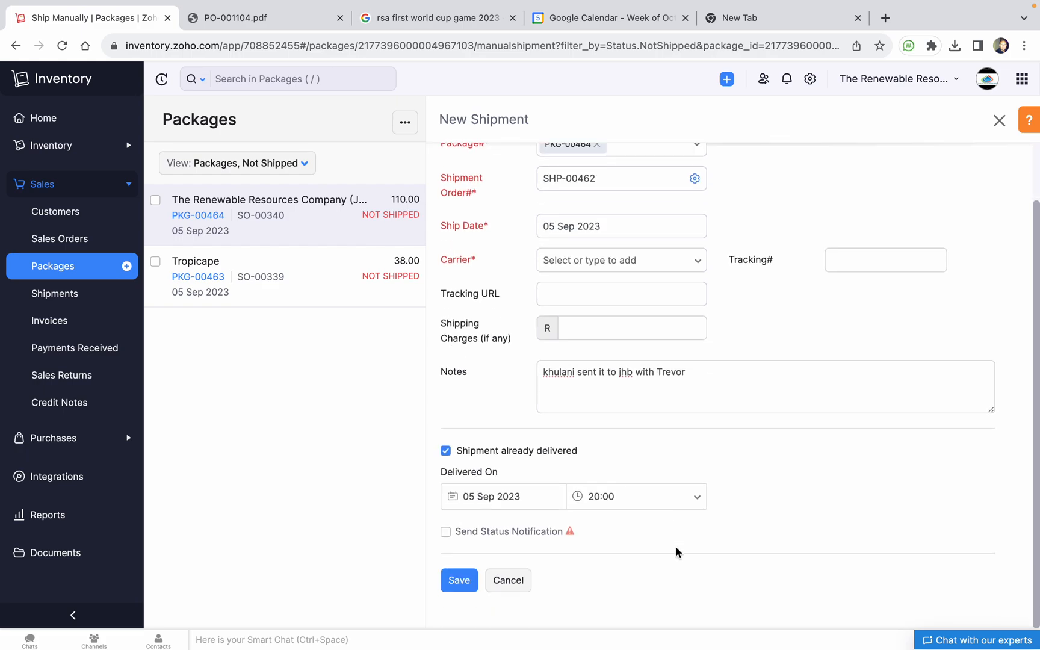
click(458, 580)
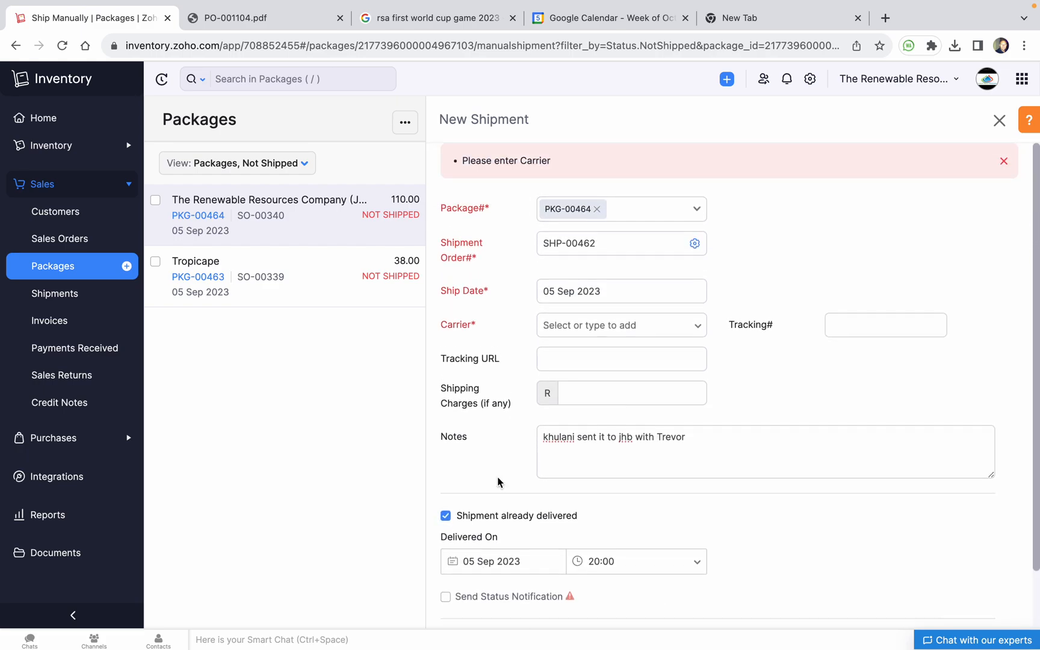
click(608, 313)
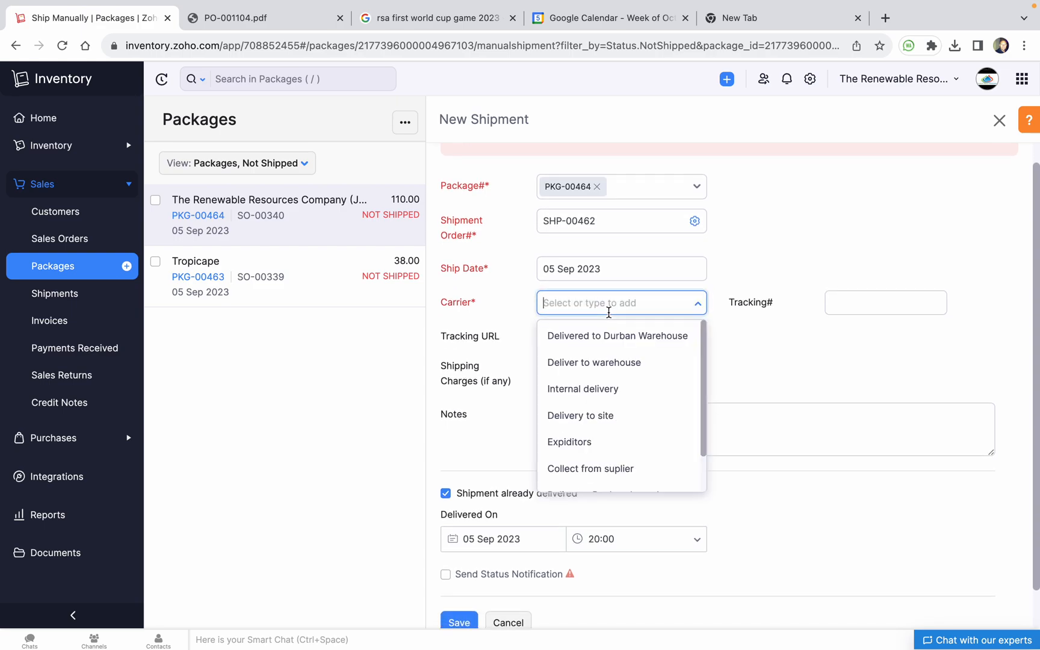
click(639, 366)
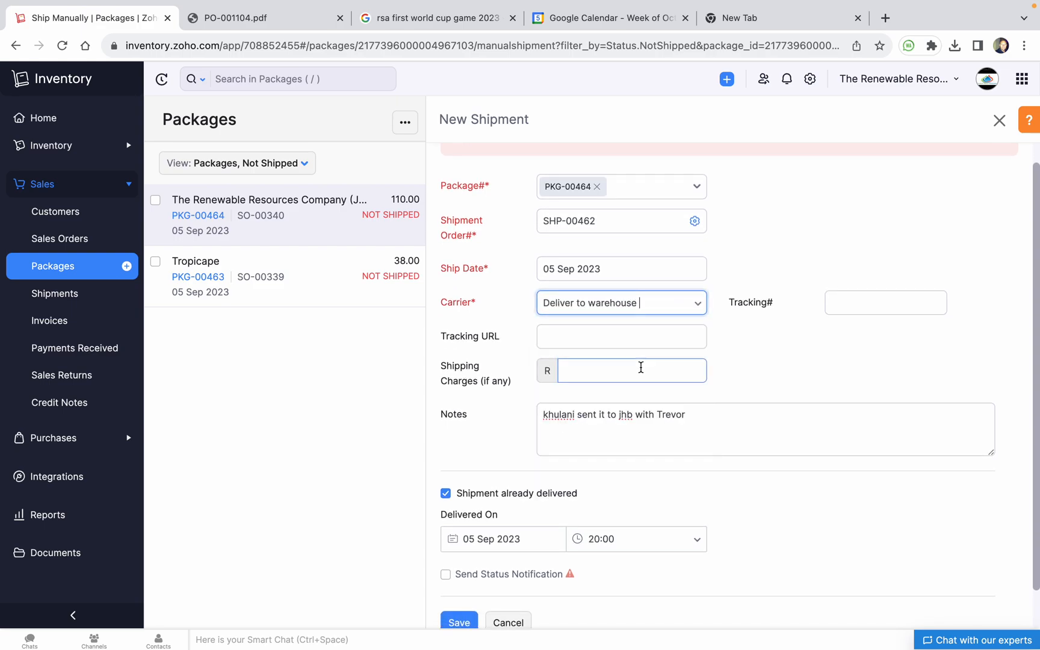
click(560, 337)
scroll(628, 357, down, 1)
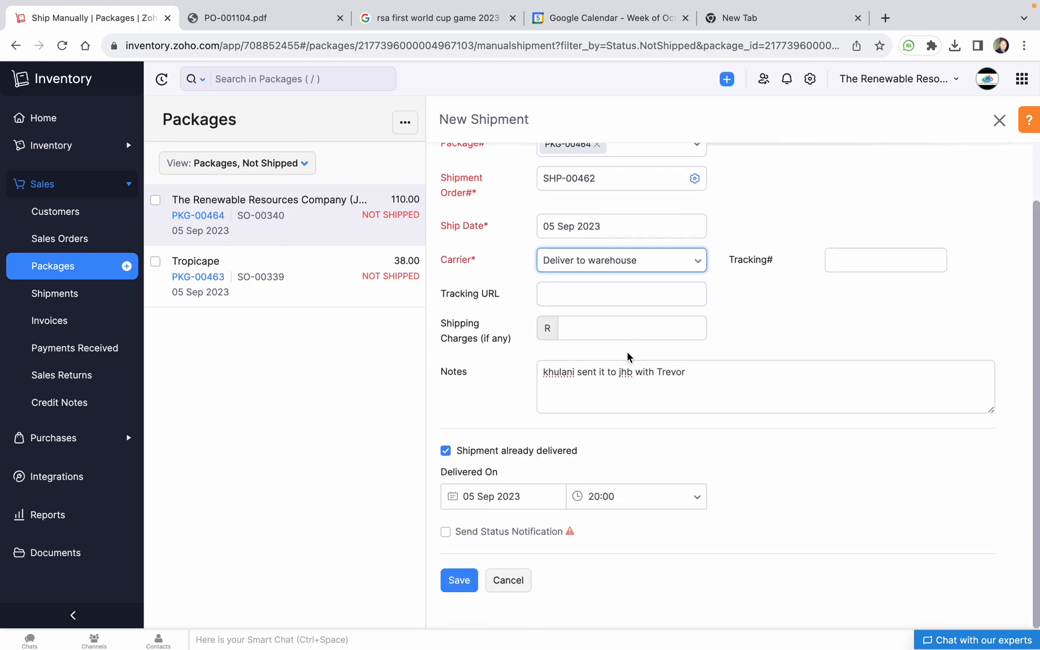
click(468, 585)
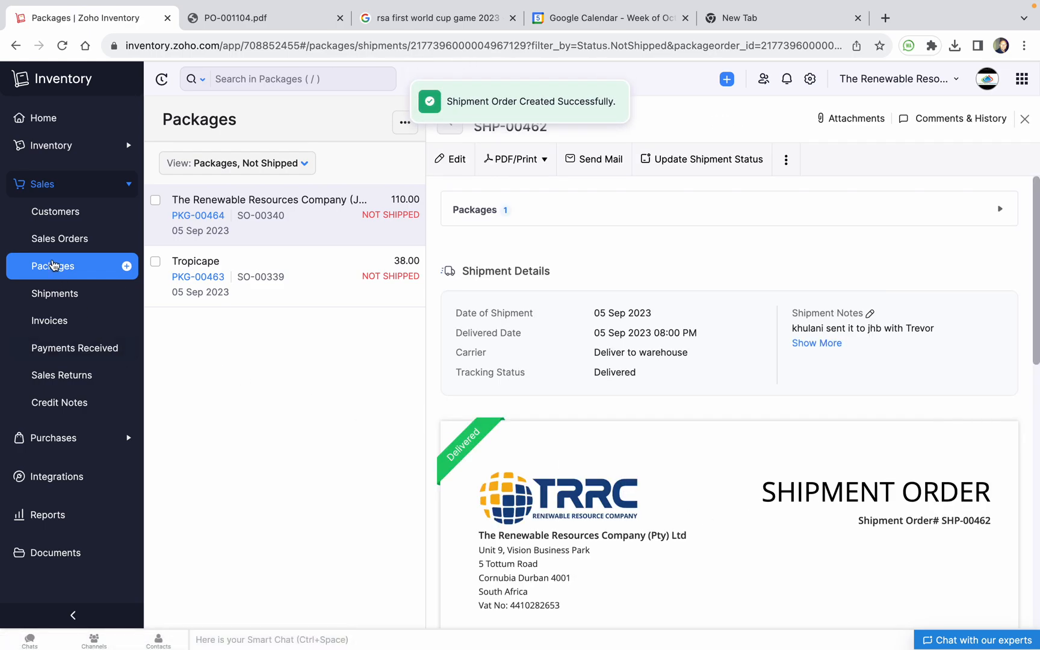
Reopen the now-delivered PKG-00464 from the packages board and view its Comments & History
click(53, 265)
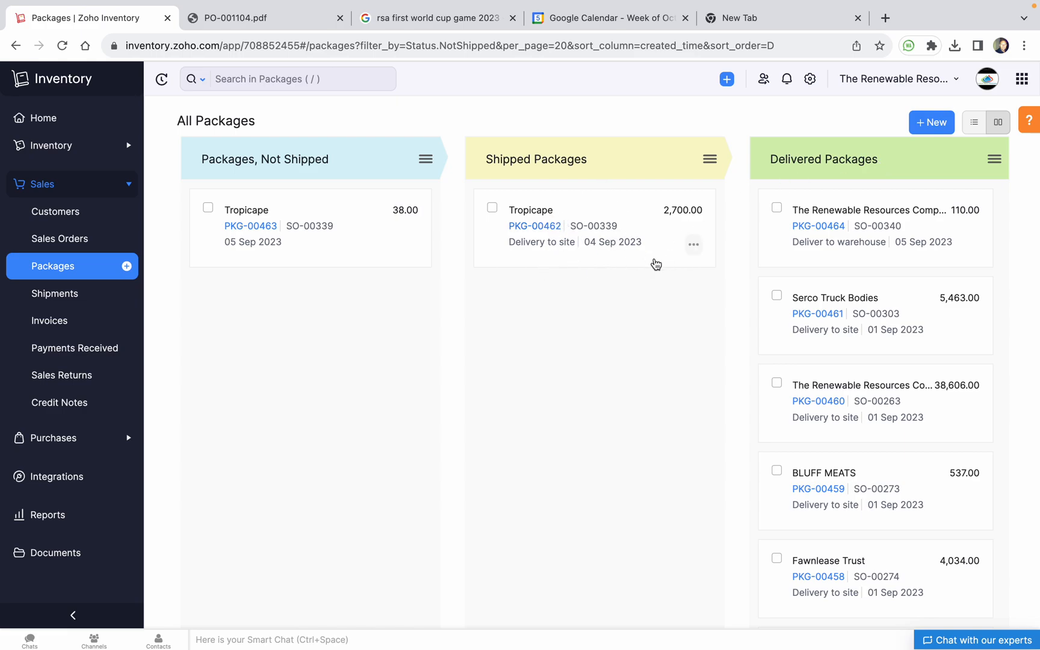
click(821, 231)
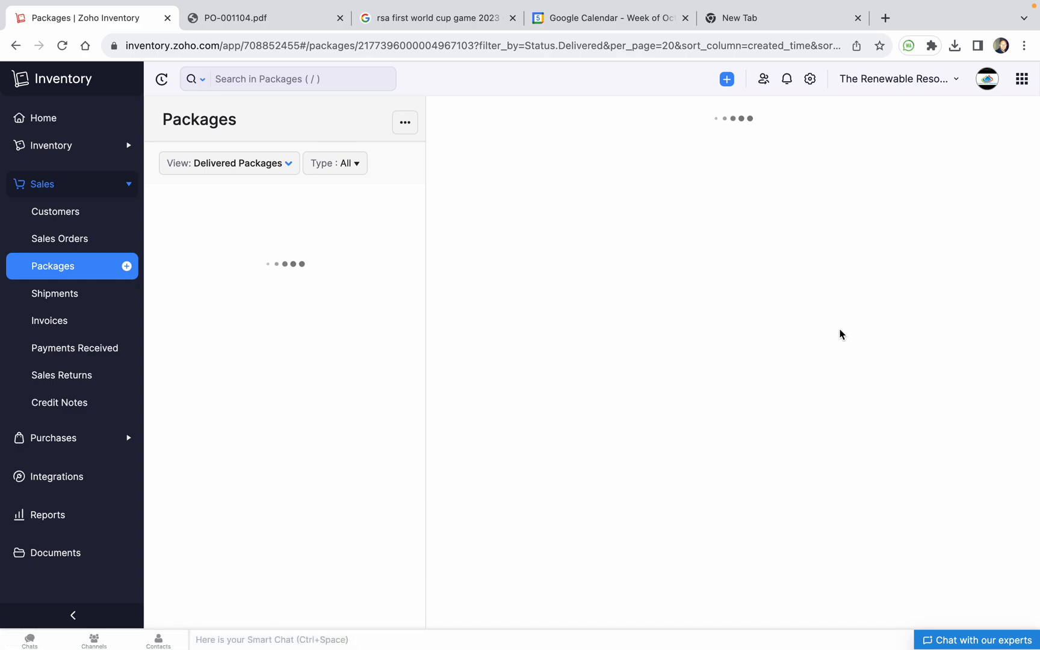
scroll(705, 366, down, 5)
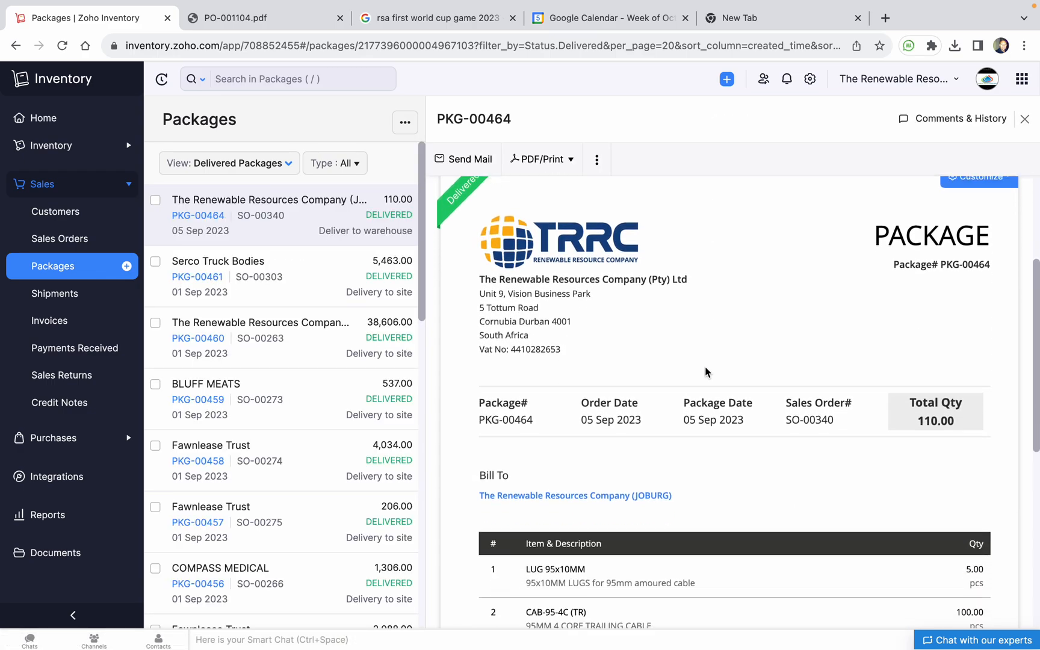
scroll(704, 366, up, 5)
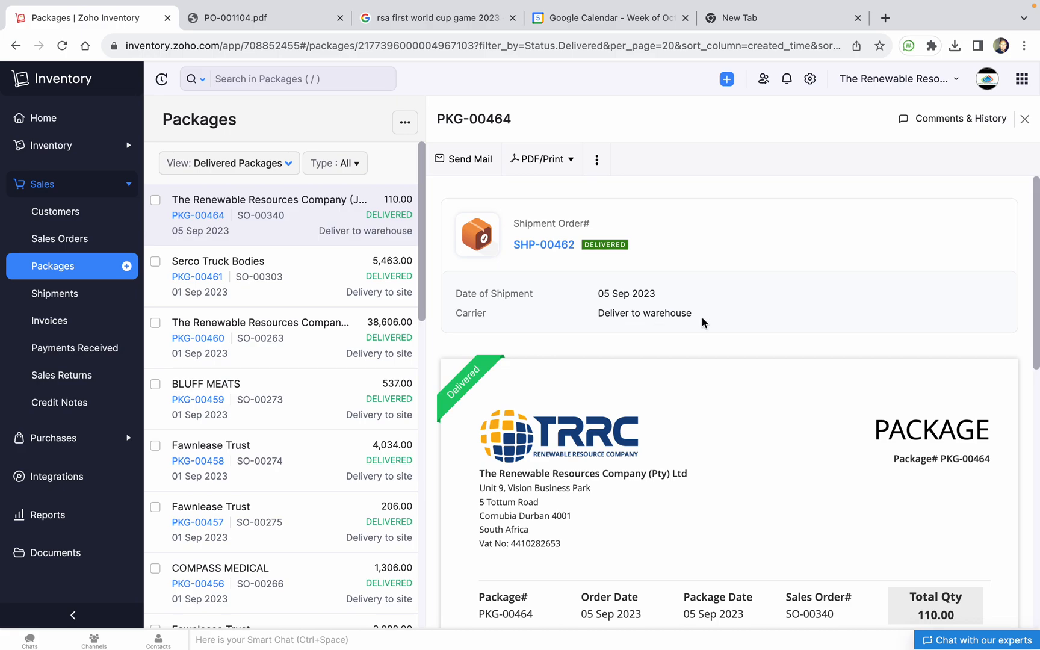
scroll(658, 370, down, 10)
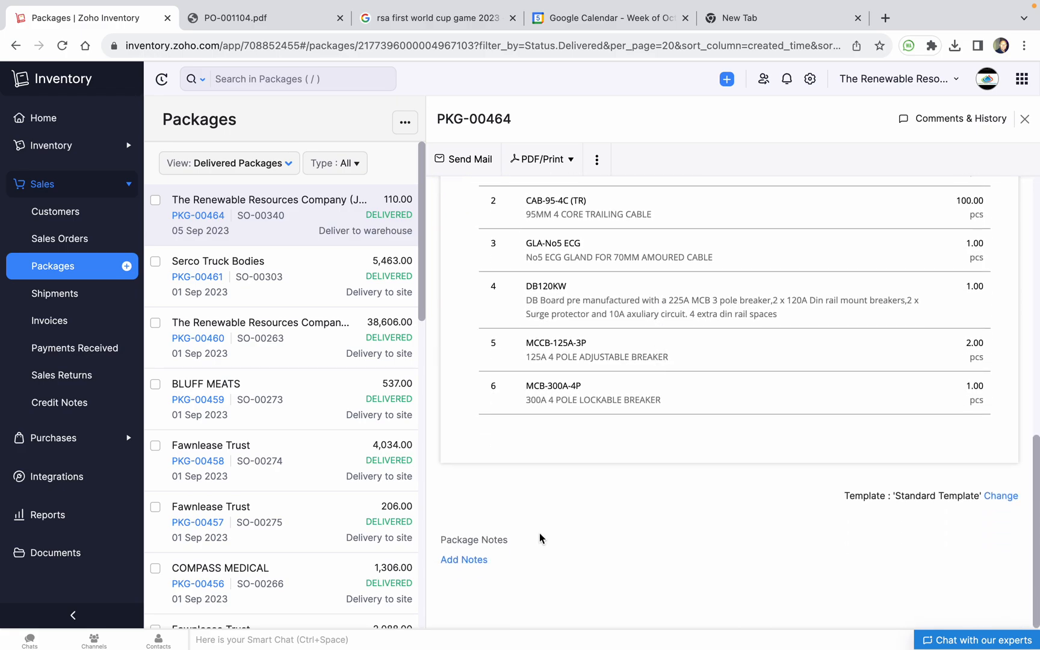
scroll(713, 537, up, 10)
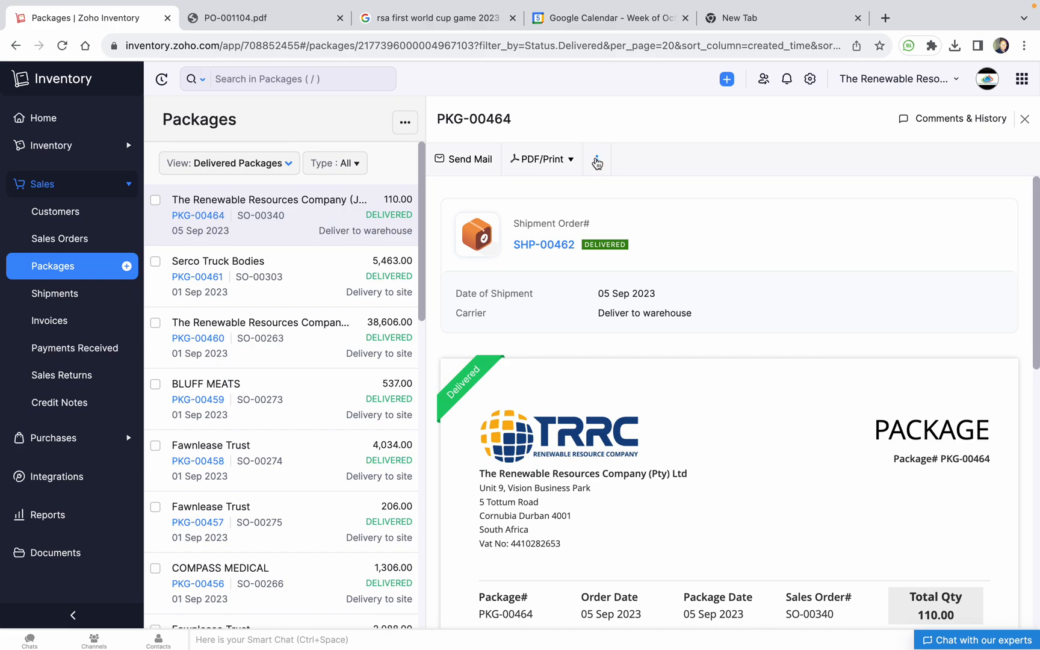
click(957, 118)
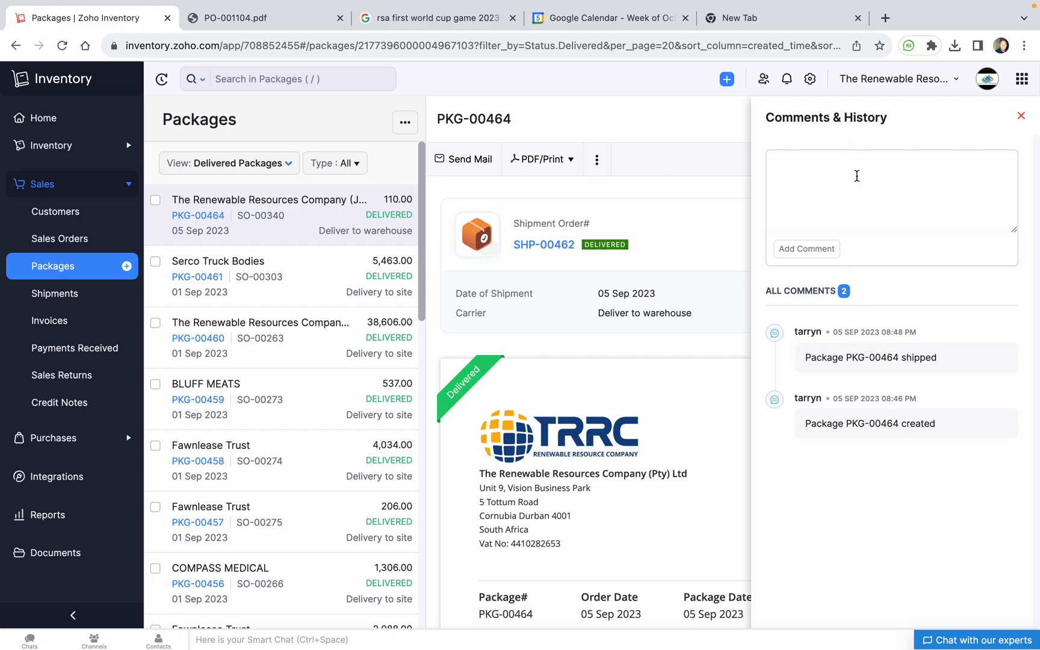
Post a comment on PKG-00464 noting who received it, then close the panel
text(it was received by Willem)
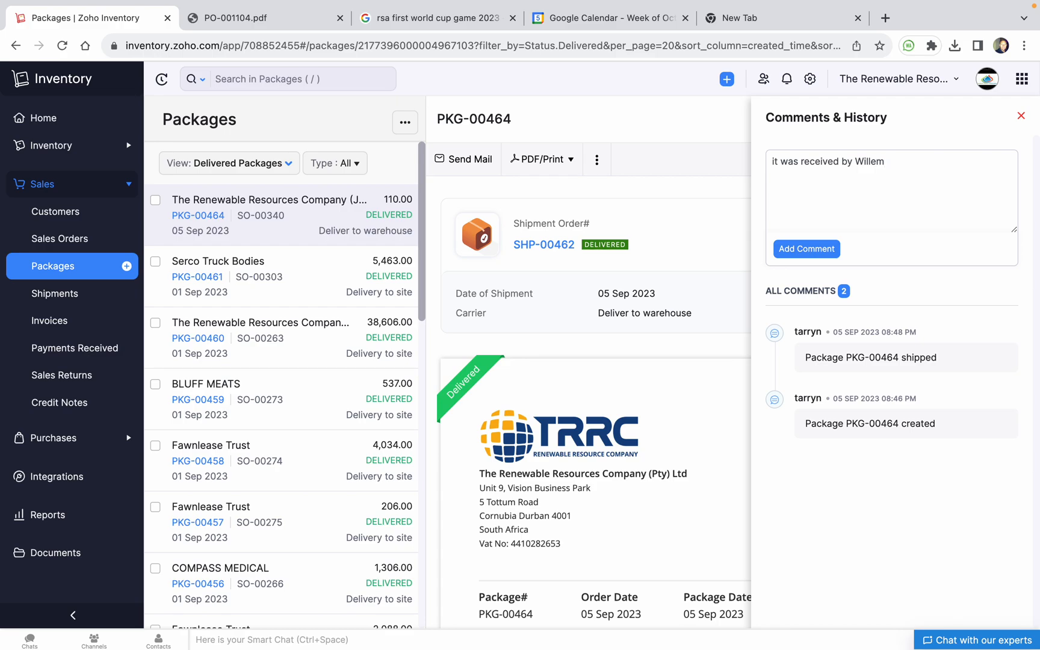
click(806, 251)
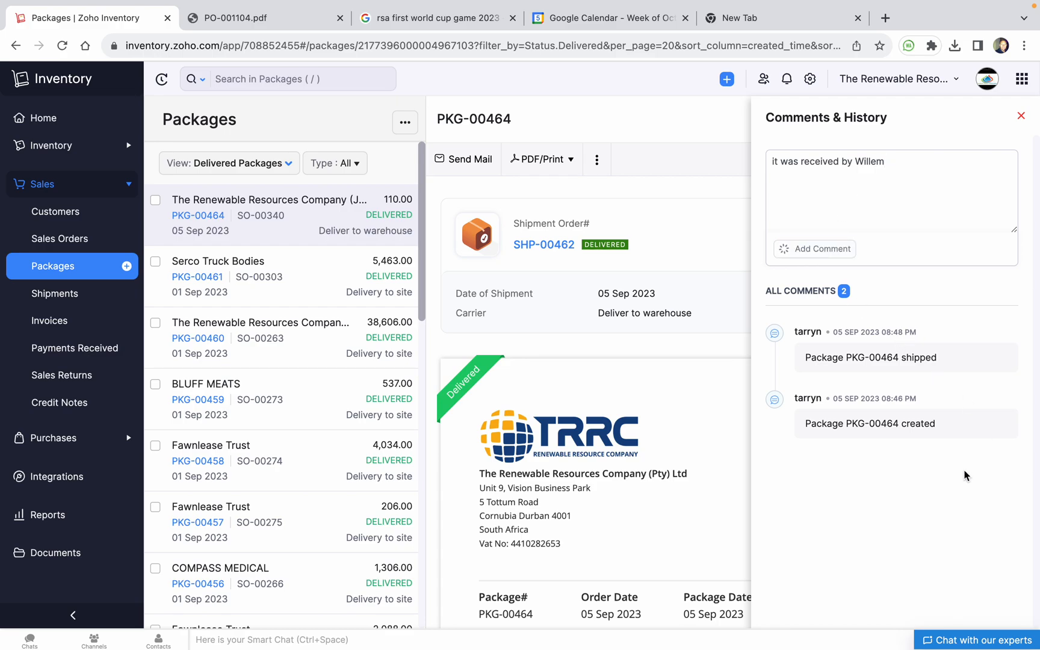
scroll(851, 350, up, 5)
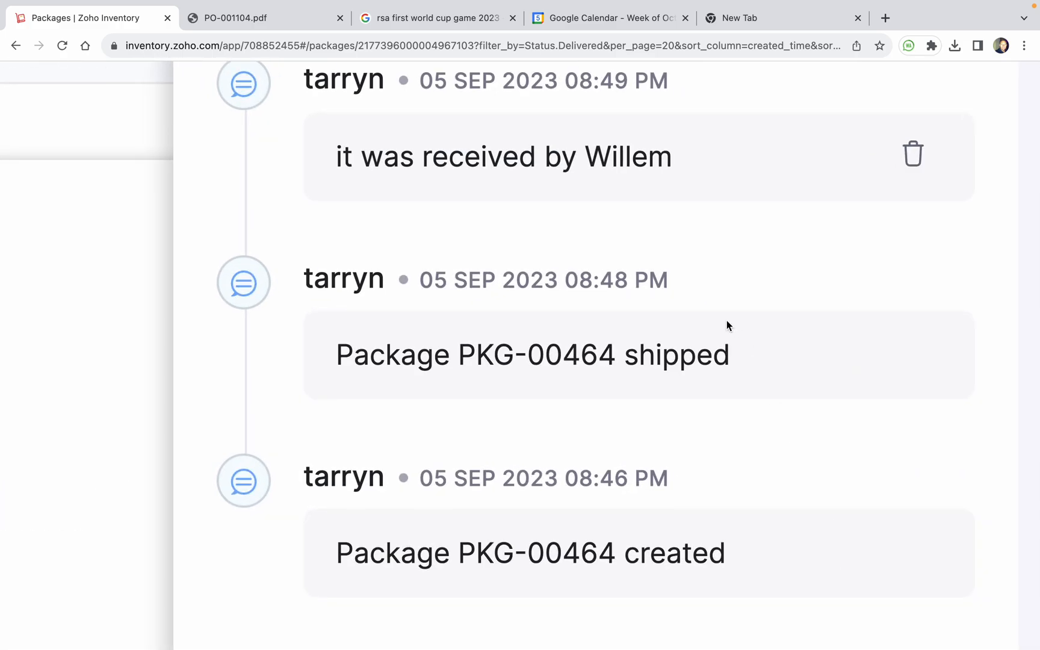
scroll(726, 320, down, 5)
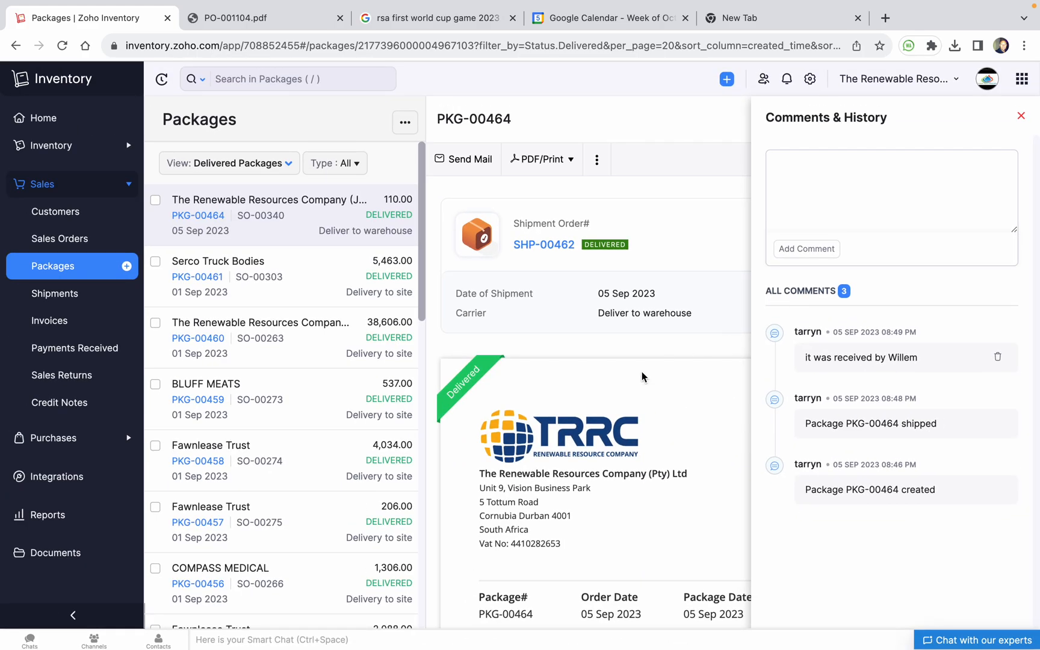
click(1022, 116)
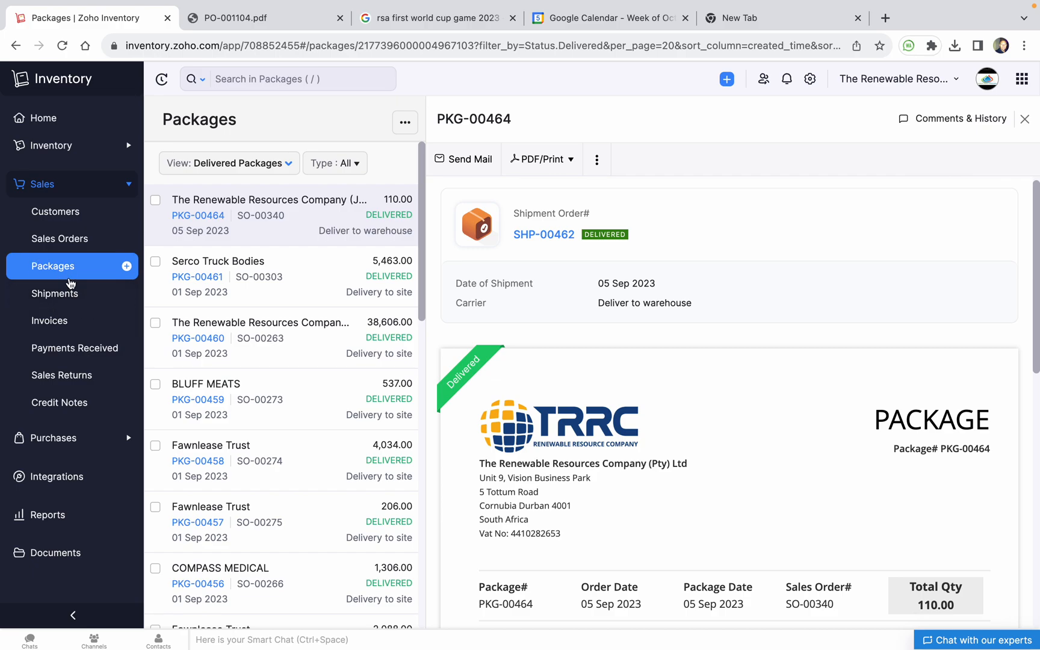
Go to the Shipments list and look over delivered shipment SHP-00462
click(57, 294)
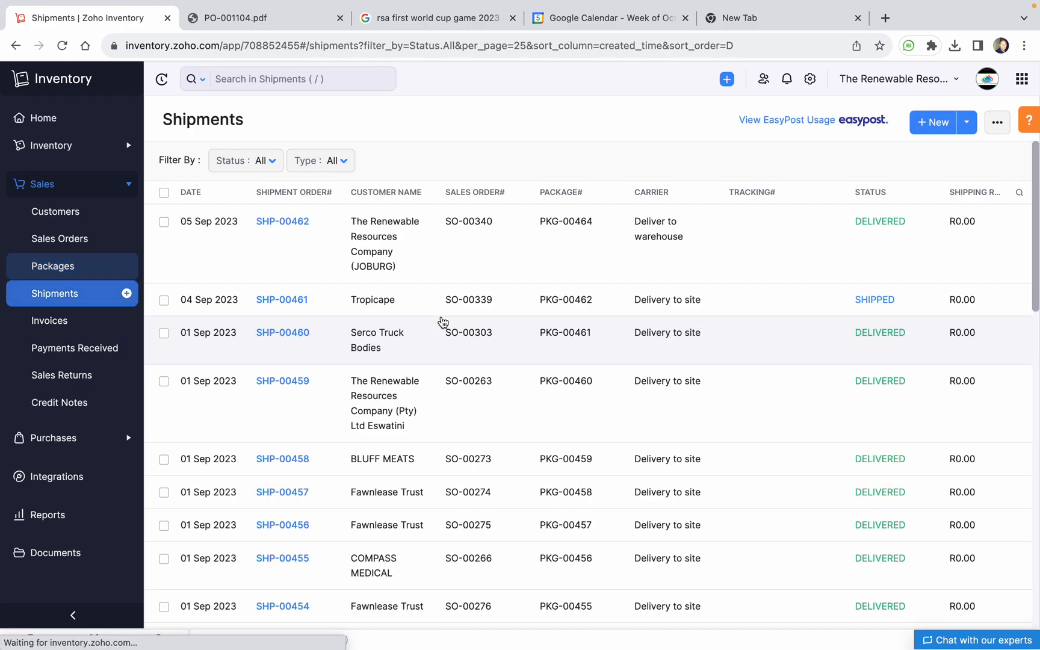
click(327, 232)
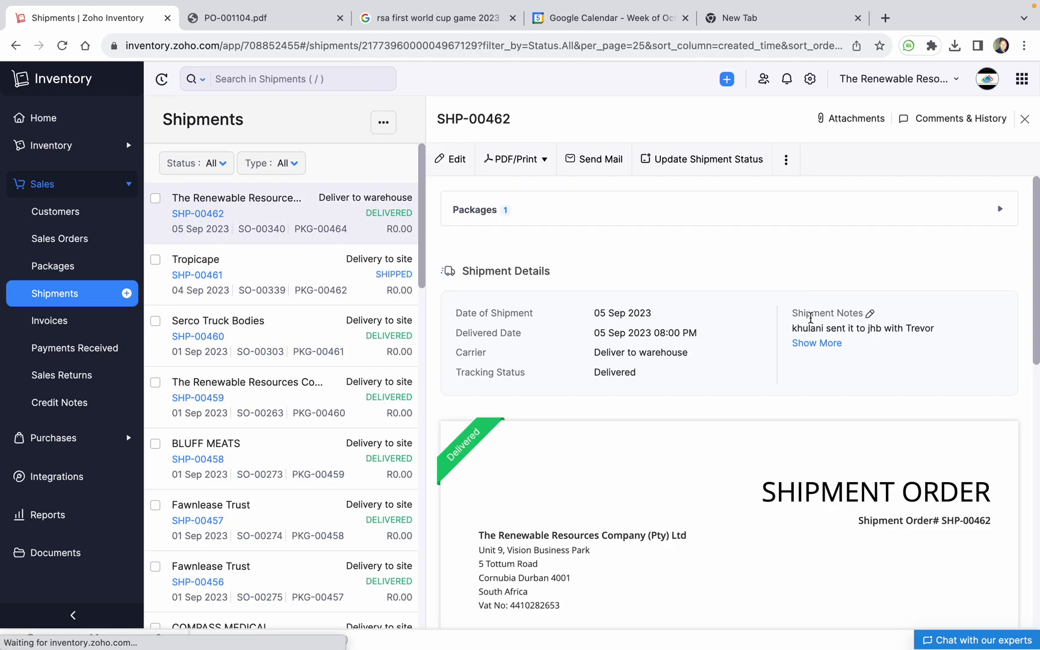
scroll(813, 373, down, 5)
scroll(542, 337, up, 3)
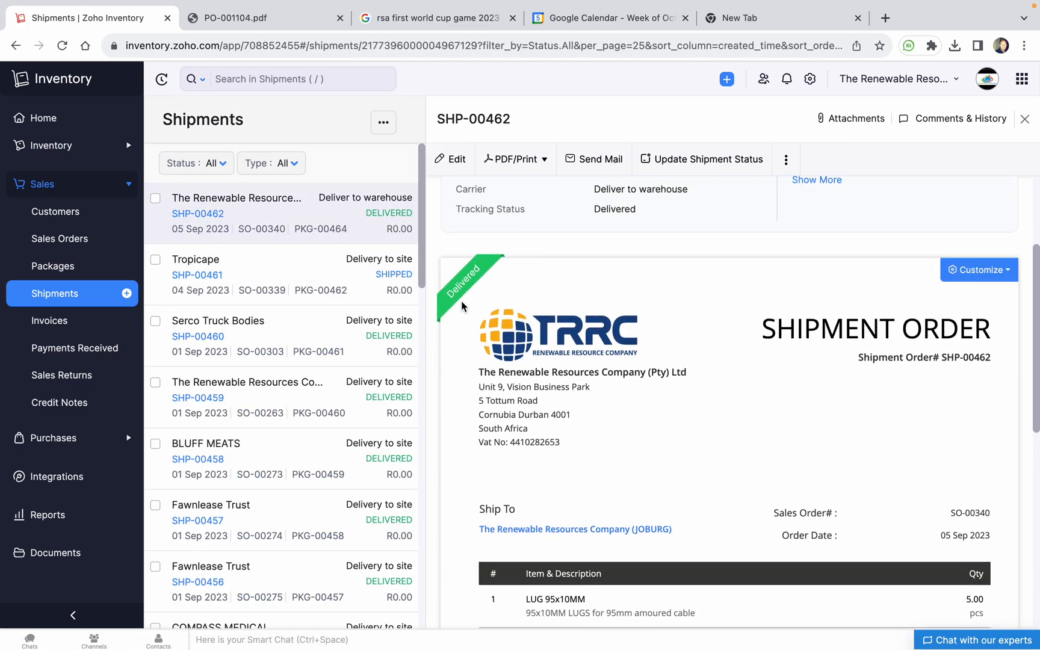
Review Tropicape's SHP-00461: its history, linked package PKG-00462 and shipped items
click(208, 275)
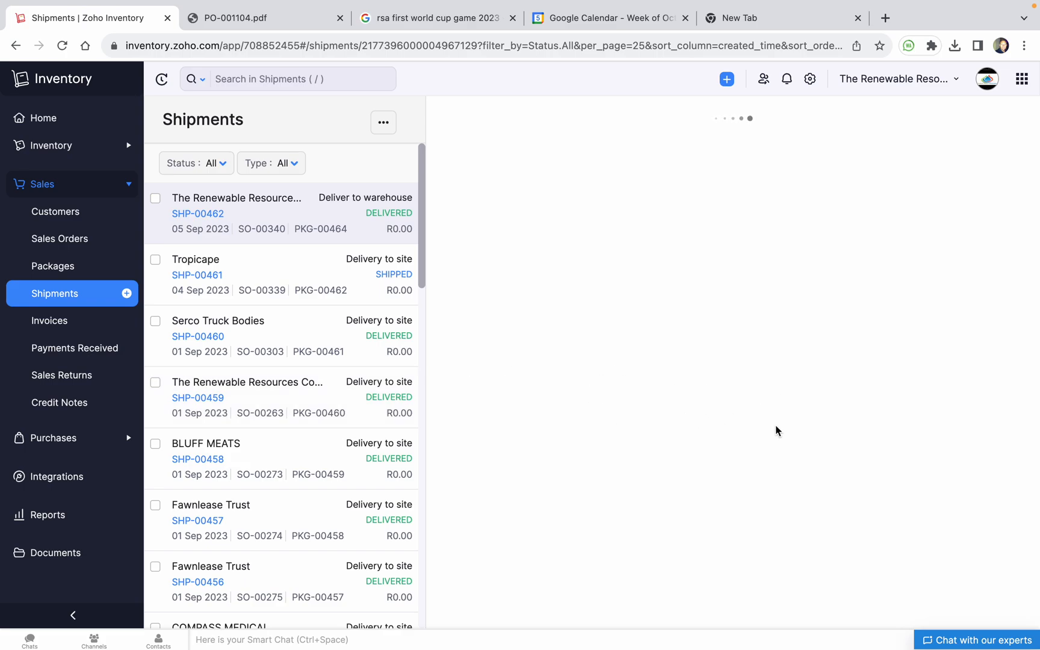
scroll(705, 393, down, 10)
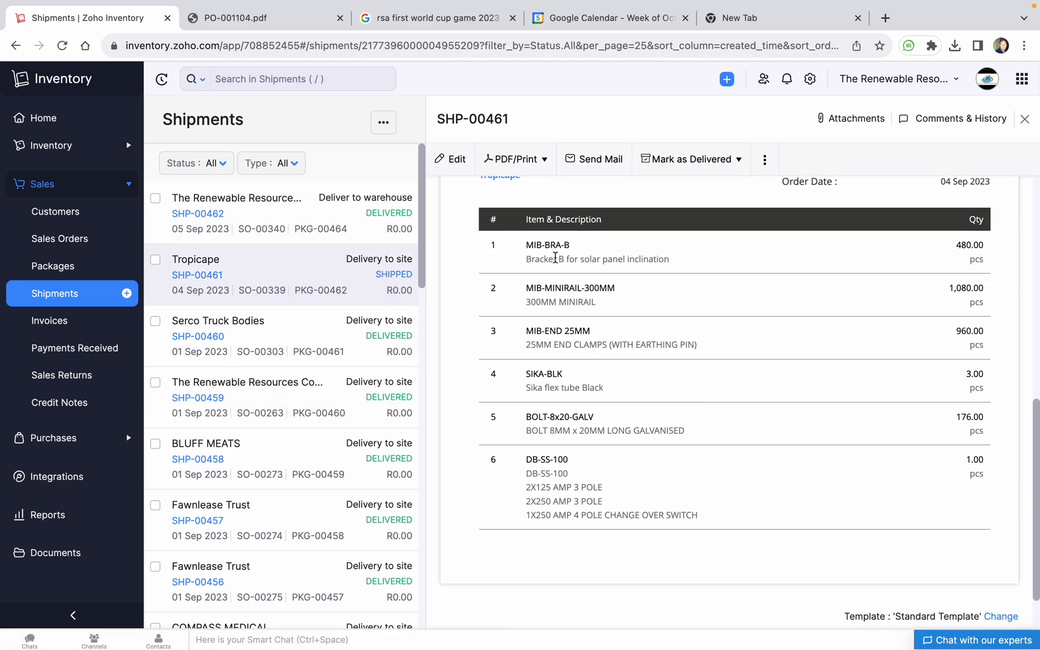
scroll(589, 344, up, 3)
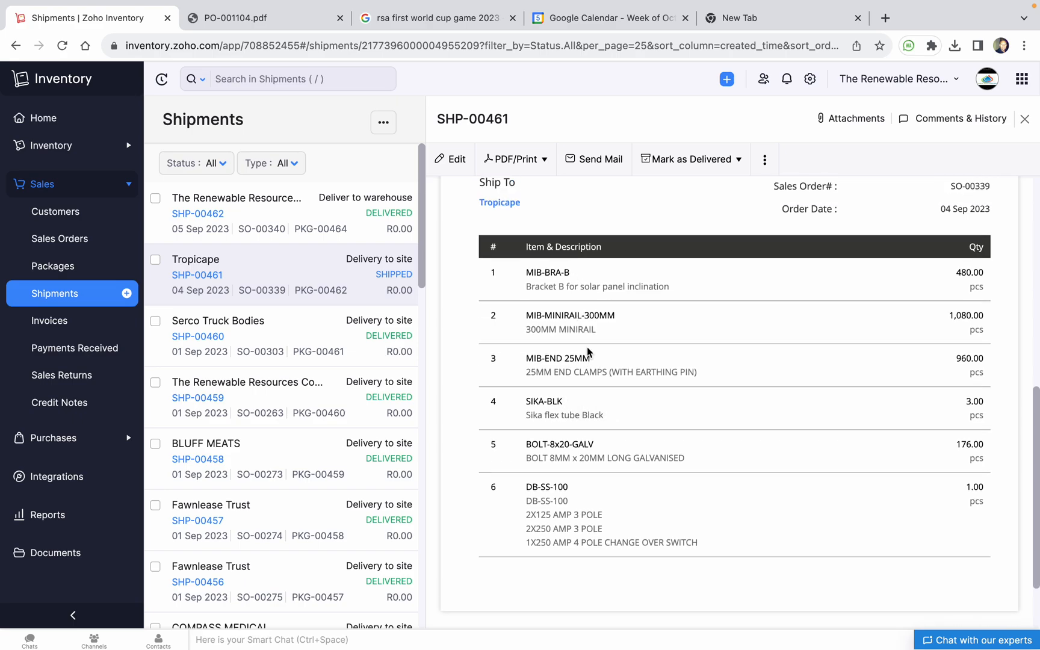
scroll(589, 355, up, 2)
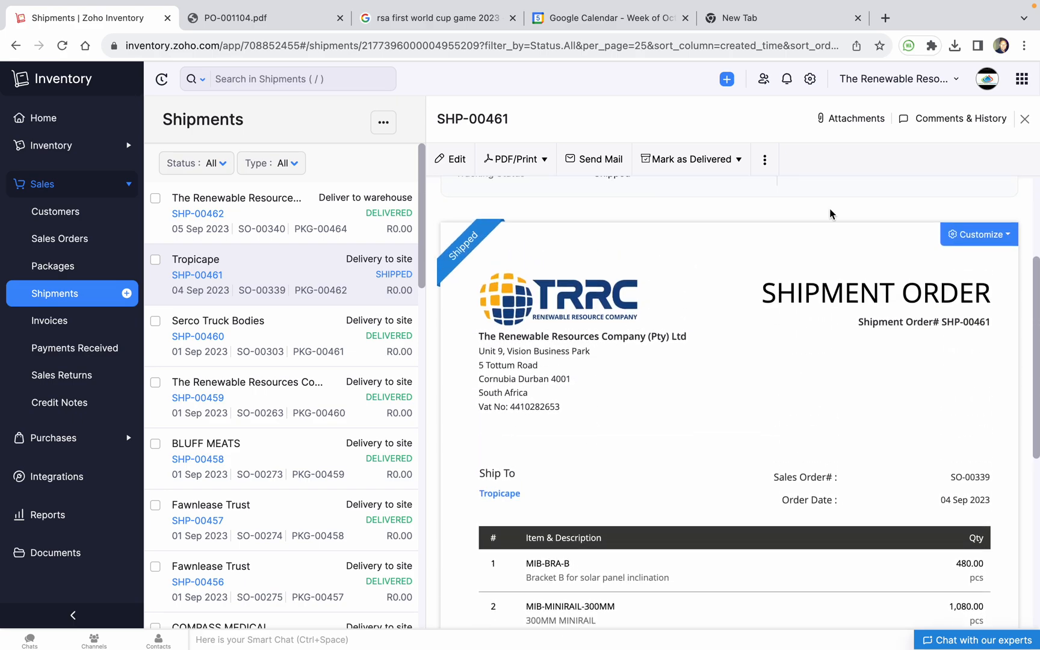
click(950, 123)
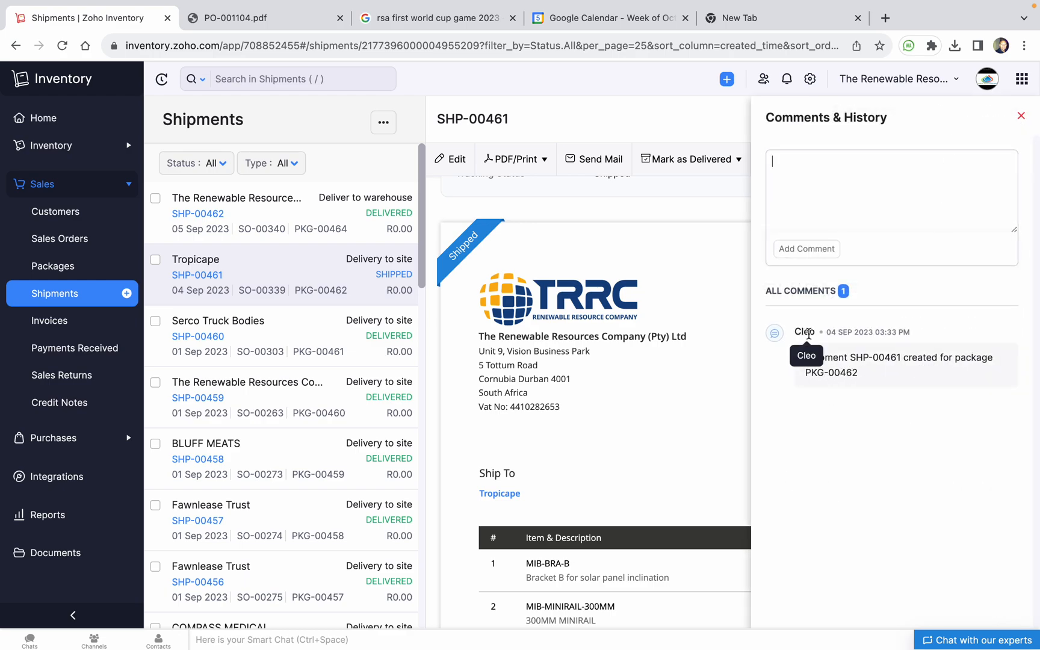
click(1021, 116)
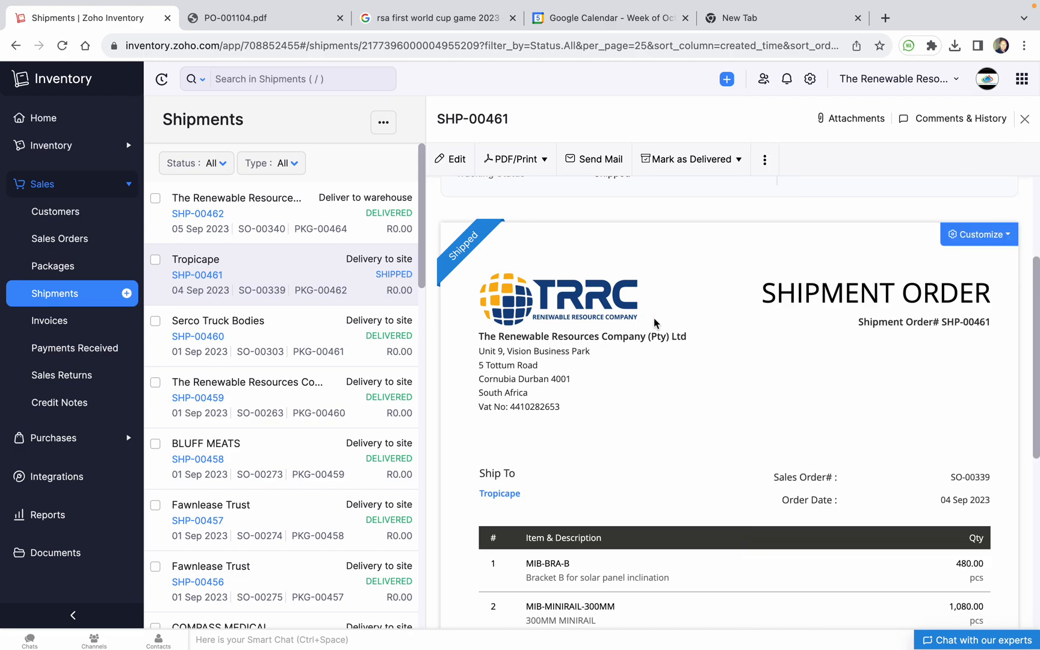
scroll(653, 317, up, 3)
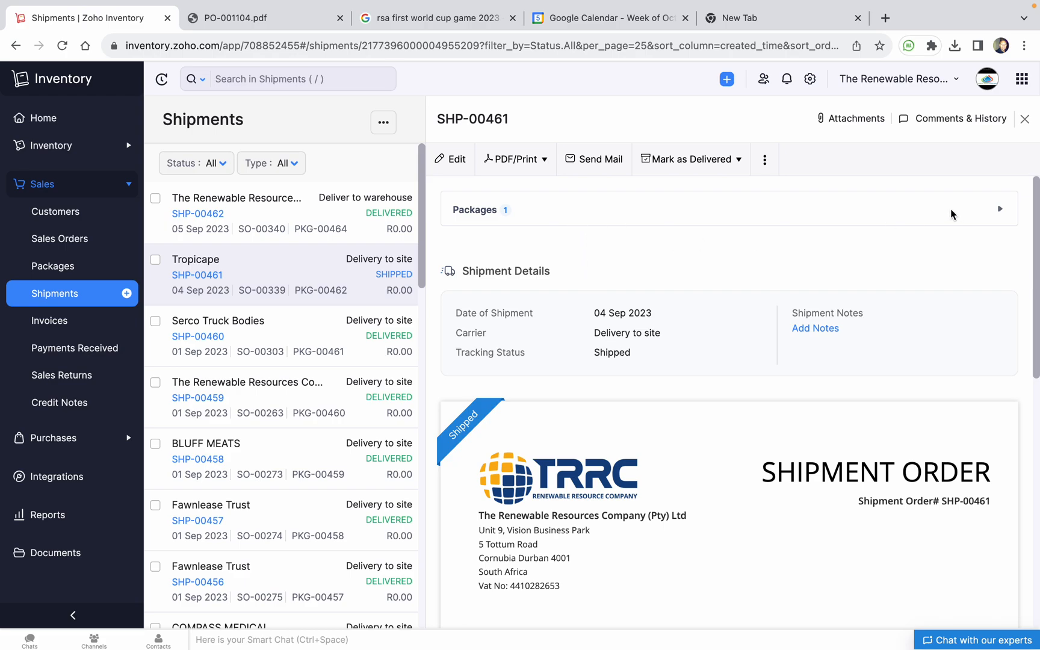
click(1000, 210)
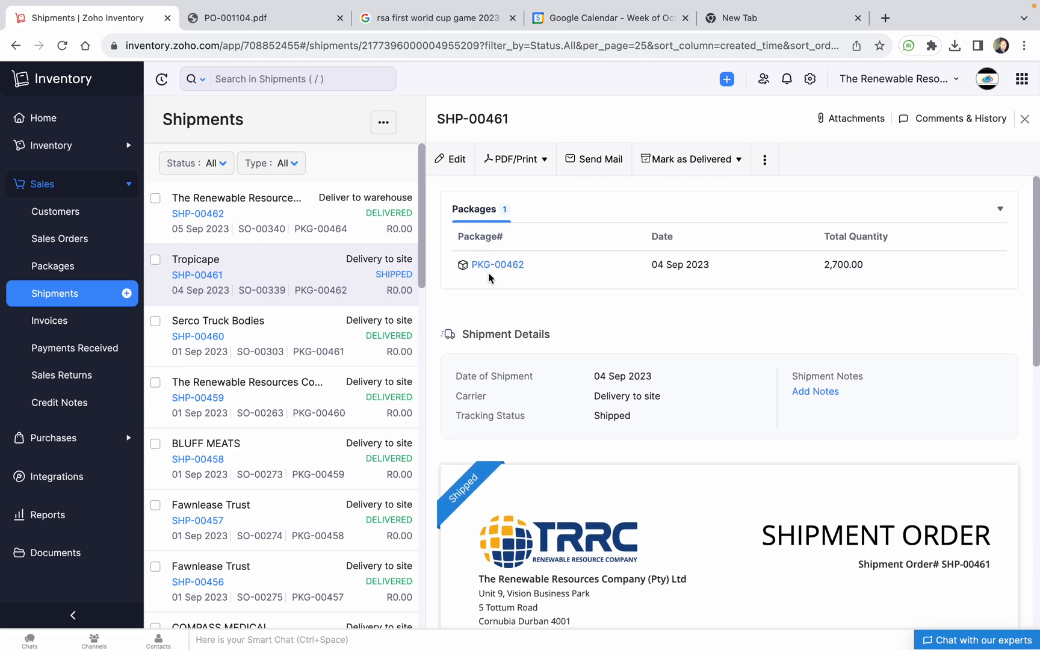
click(1000, 209)
scroll(656, 416, down, 3)
Return to All Packages, scroll the Delivered column, then open not-shipped package PKG-00463
scroll(635, 420, down, 5)
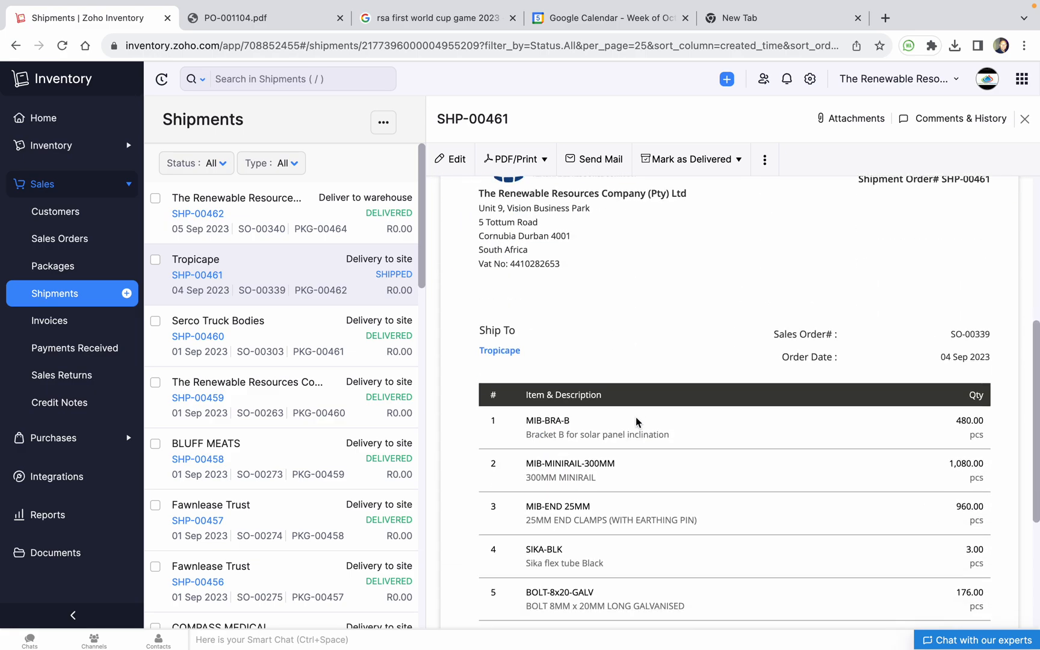
click(64, 268)
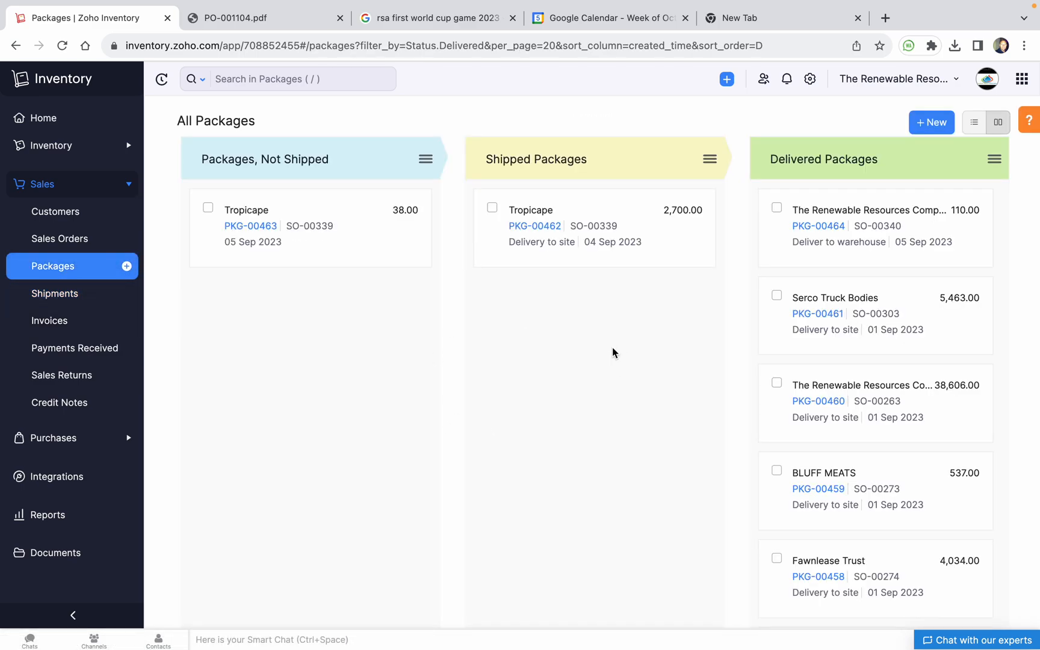
scroll(875, 385, down, 20)
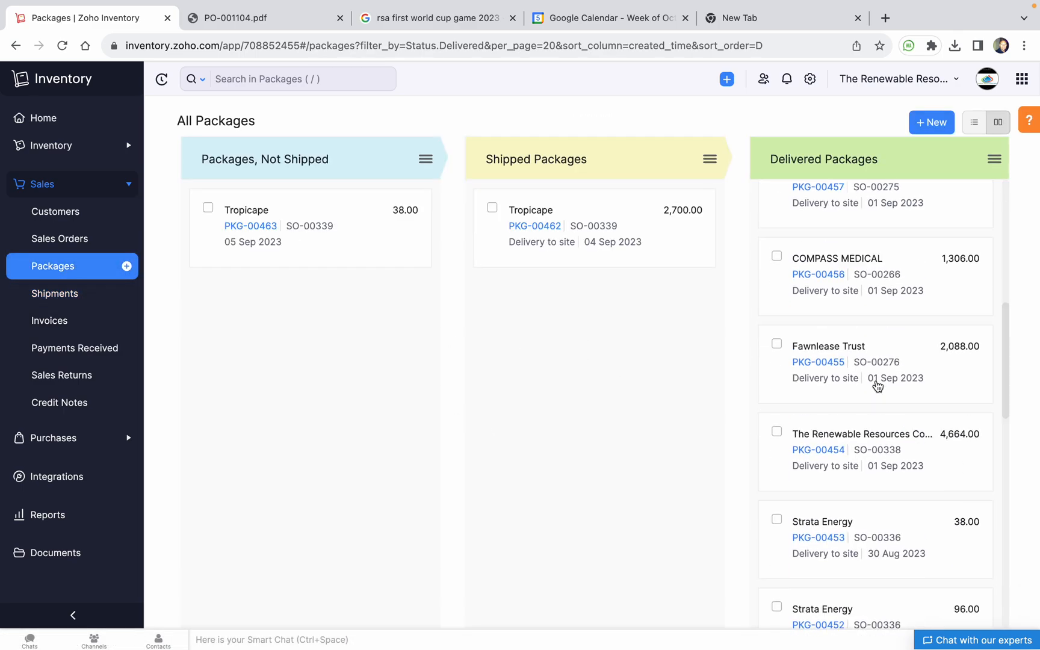
scroll(910, 523, down, 20)
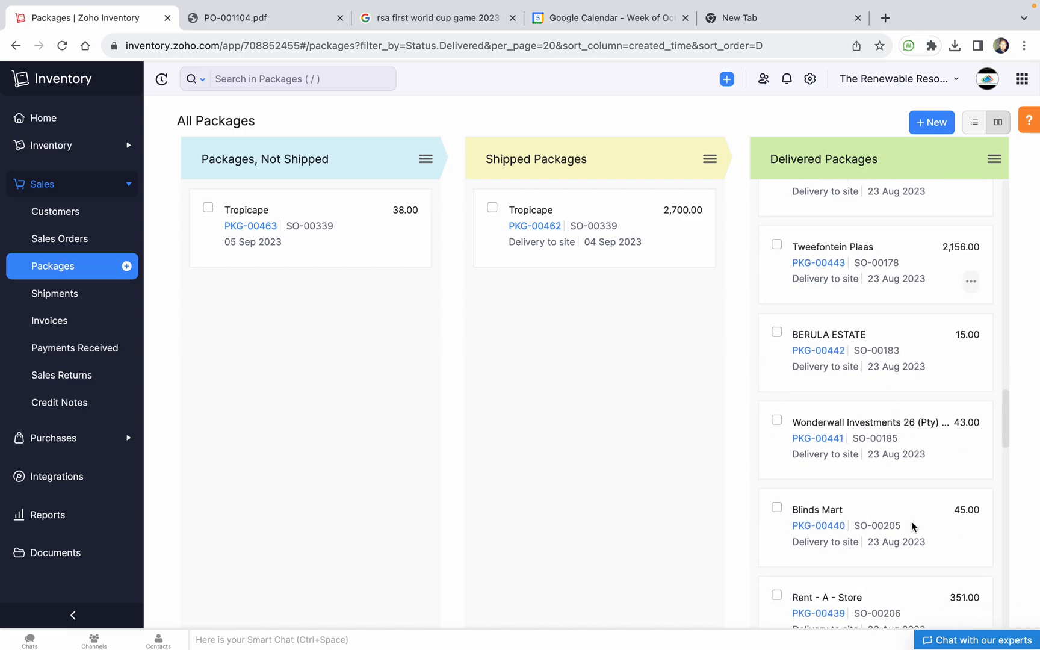
scroll(913, 528, down, 20)
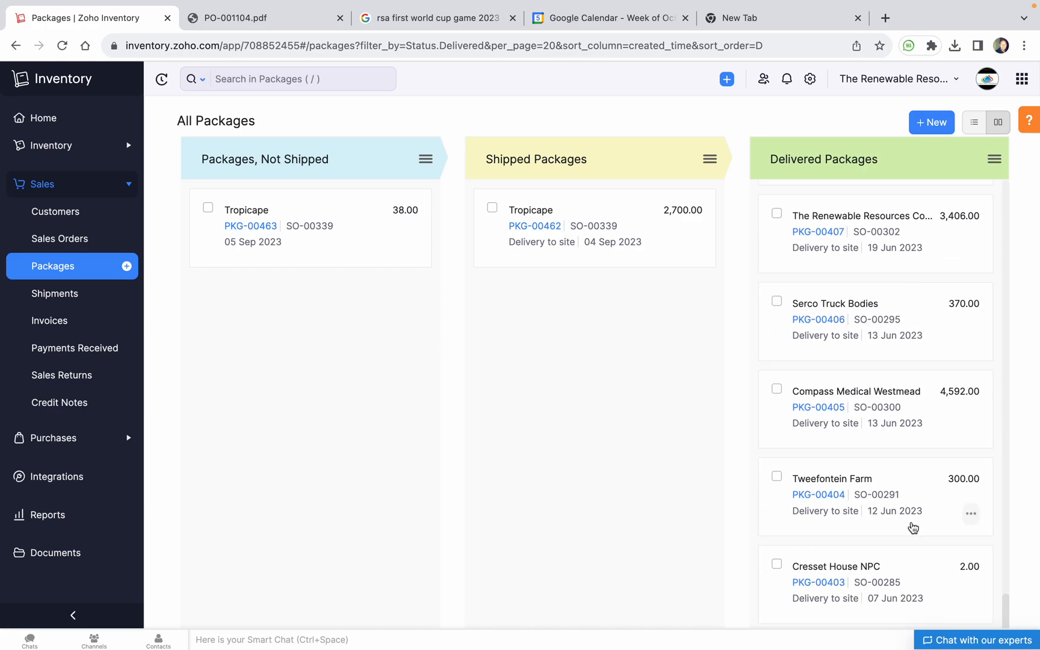
scroll(913, 528, down, 20)
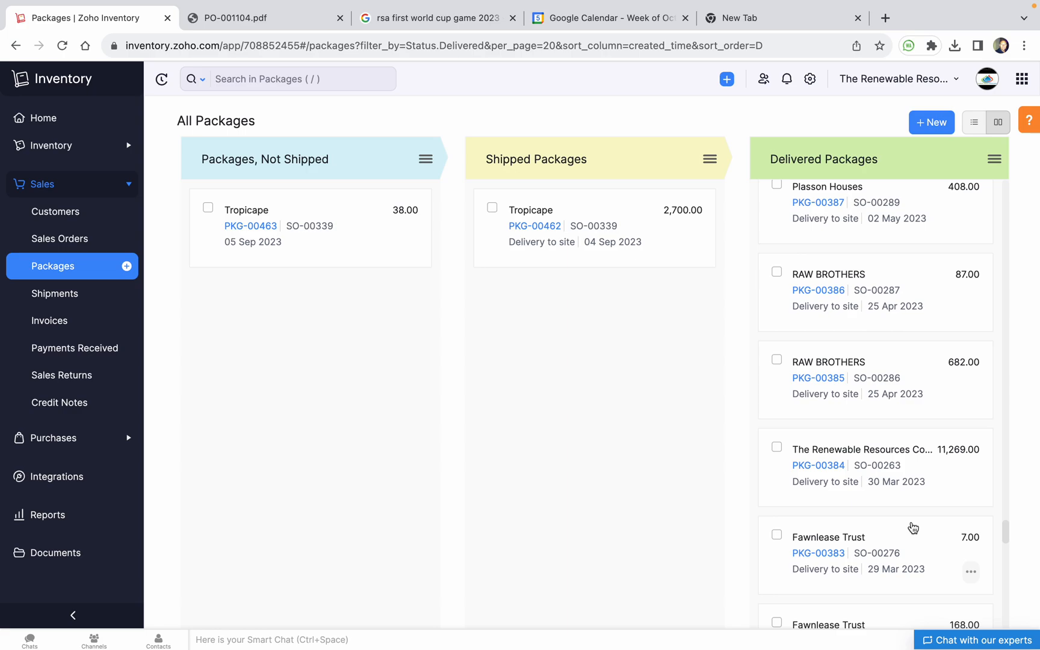
scroll(913, 528, down, 20)
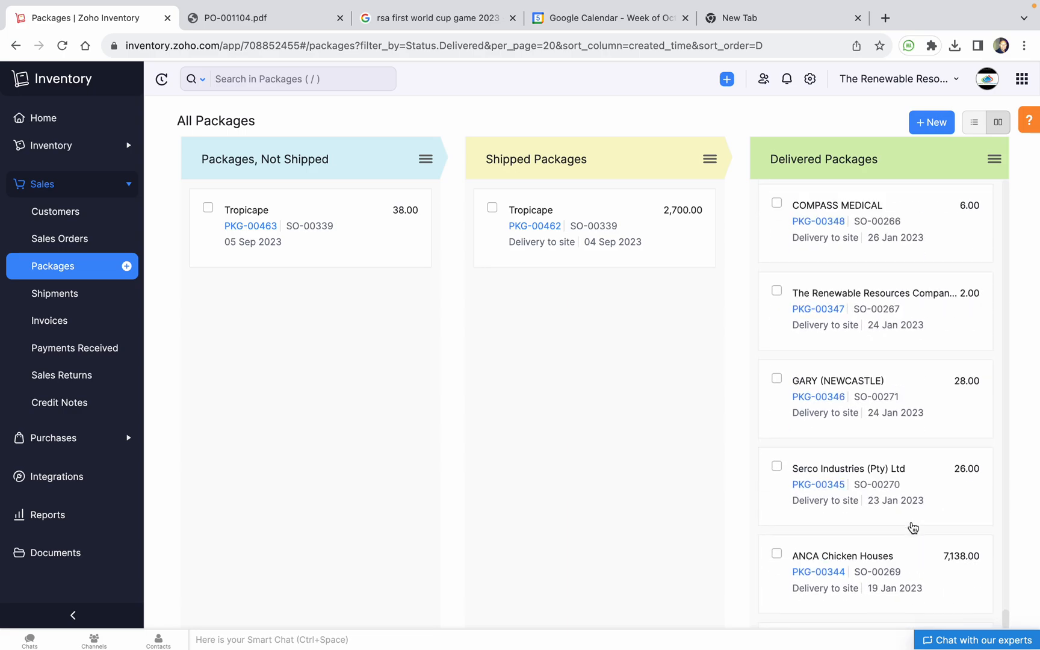
scroll(913, 528, down, 20)
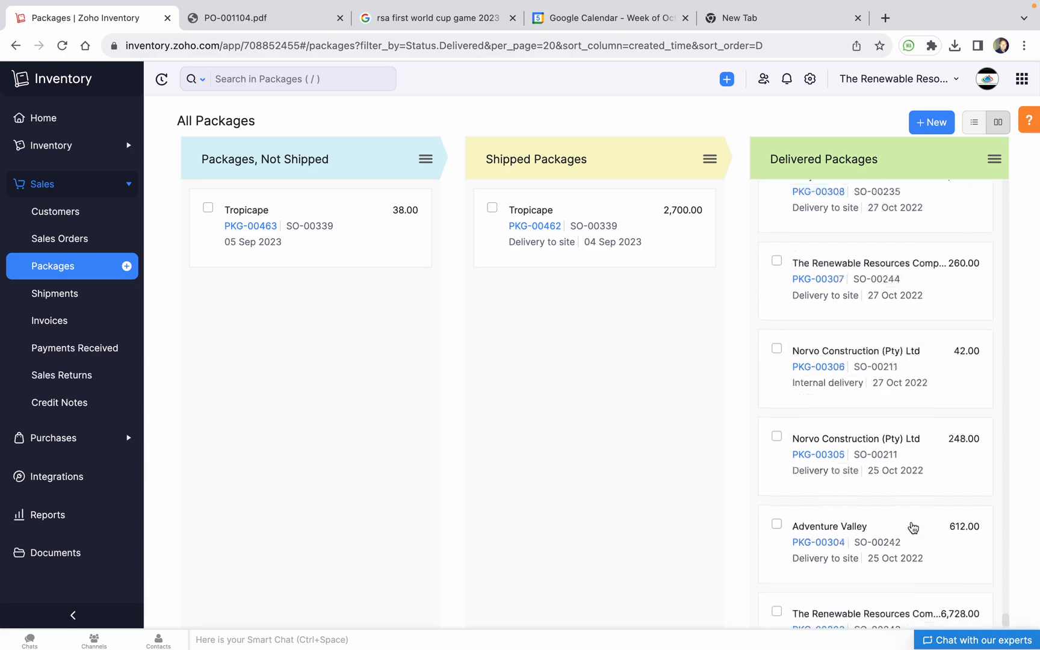
drag(578, 205, 825, 222)
click(486, 400)
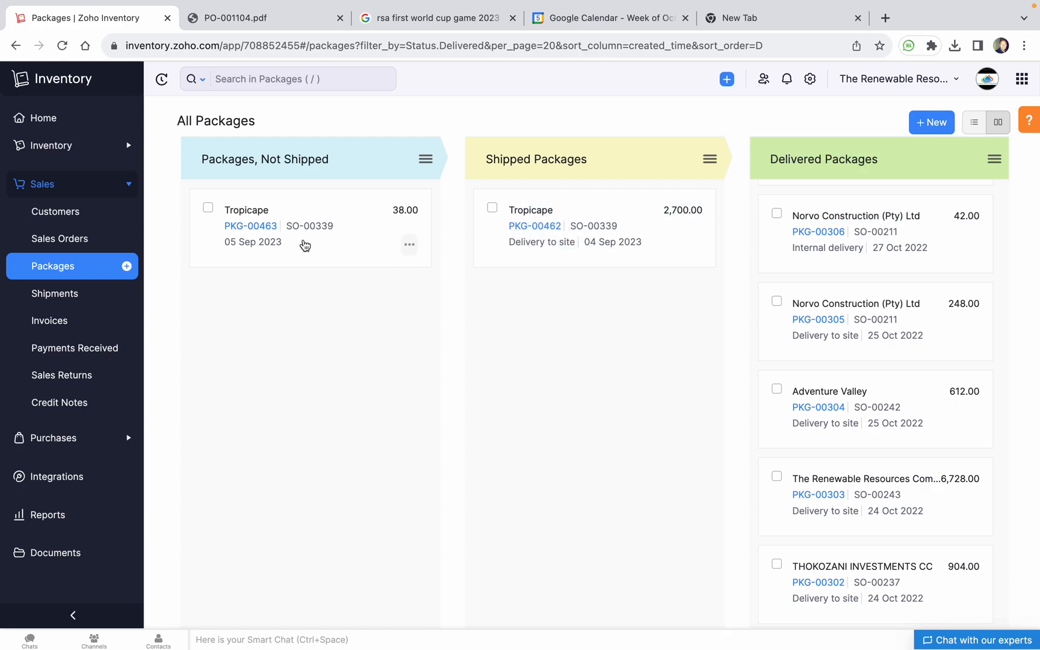
click(262, 226)
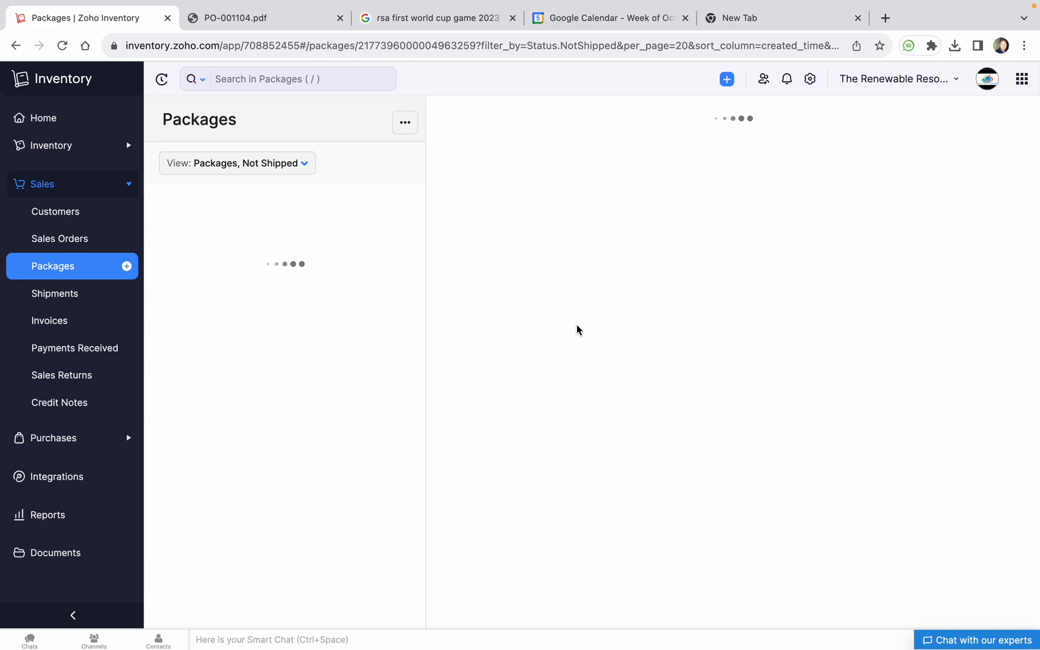
Check PKG-00463's 38.00 pcs of CAN-405W-PV and glance at its comments and history
scroll(604, 386, down, 5)
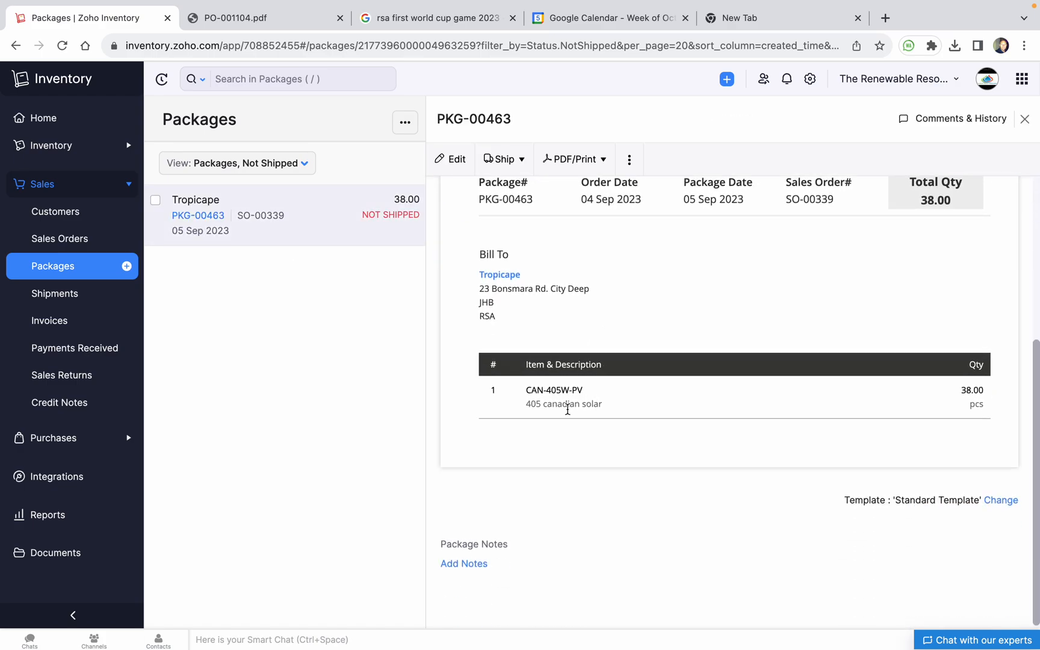
double_click(970, 392)
click(817, 450)
scroll(817, 450, up, 3)
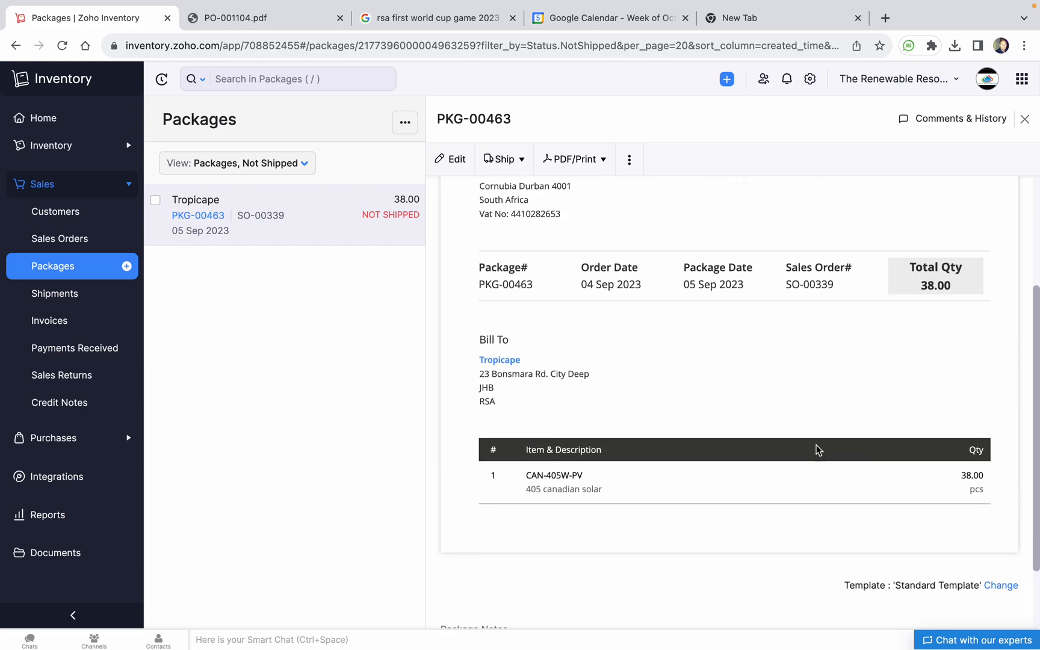
scroll(817, 449, down, 3)
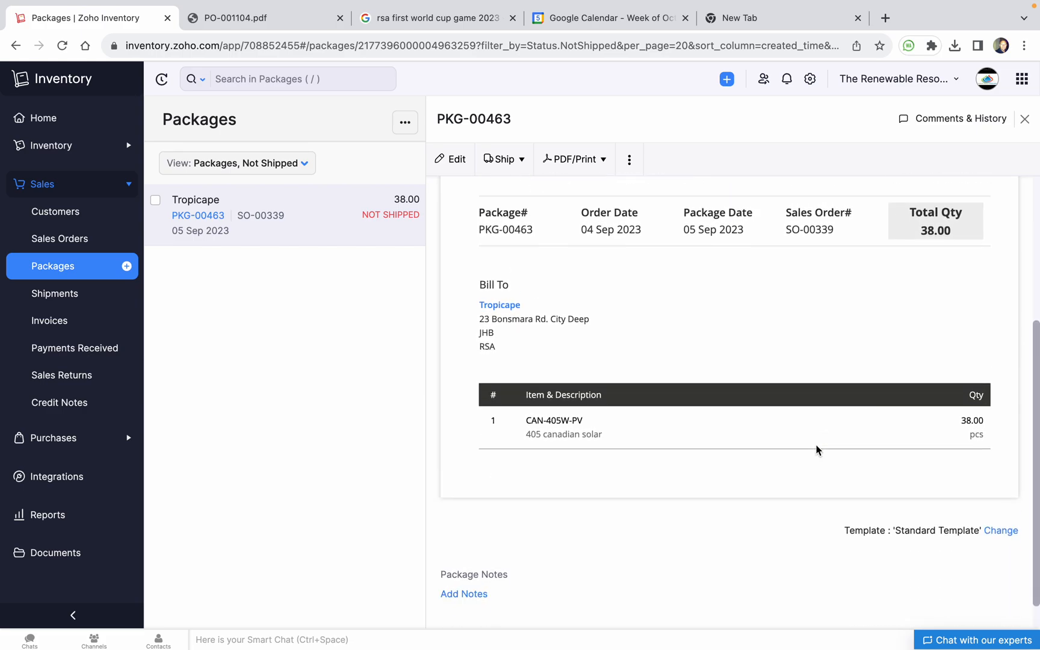
scroll(804, 451, up, 5)
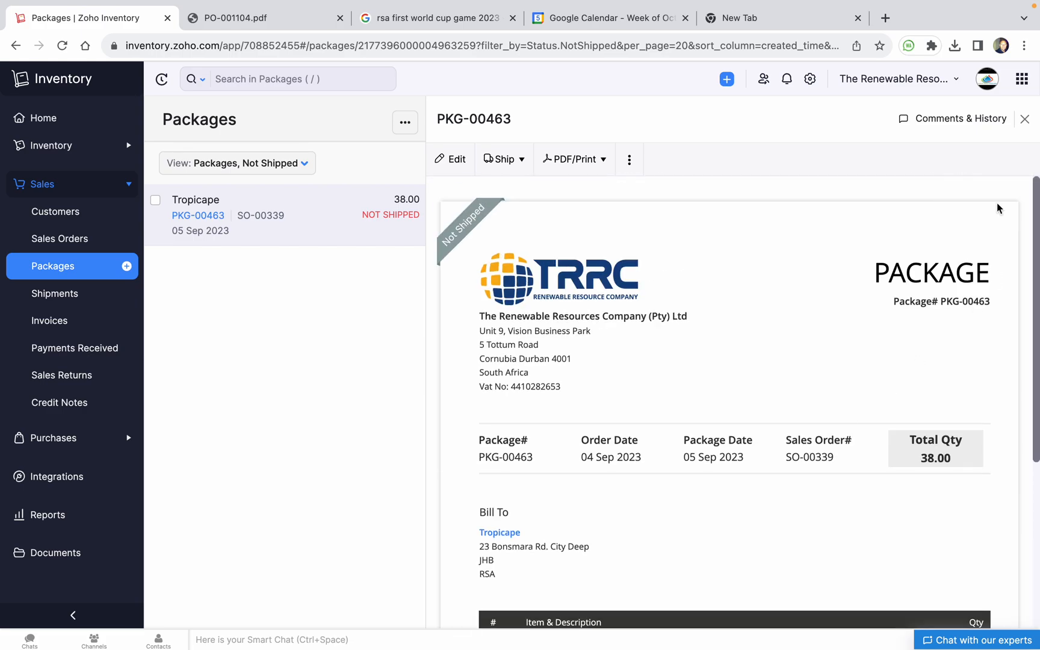
click(981, 118)
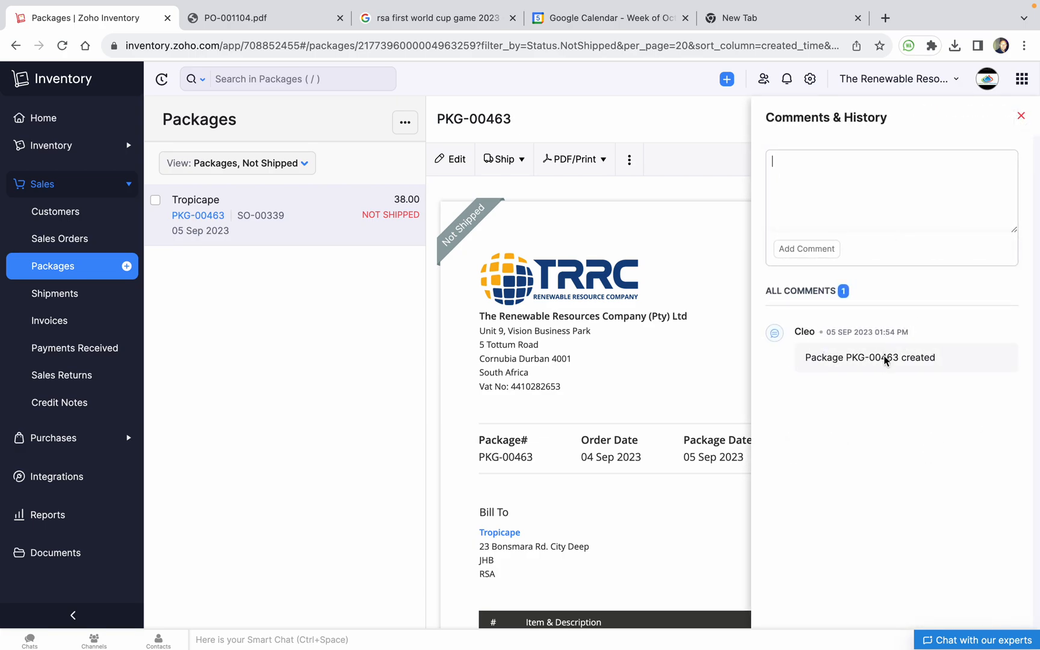
click(1021, 116)
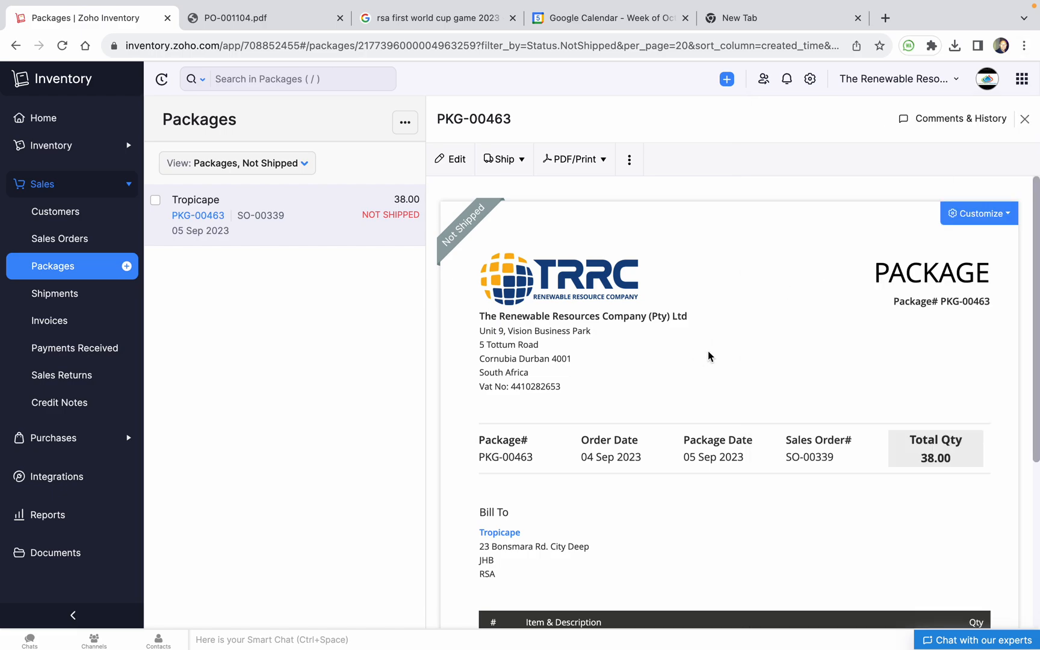
scroll(708, 356, down, 5)
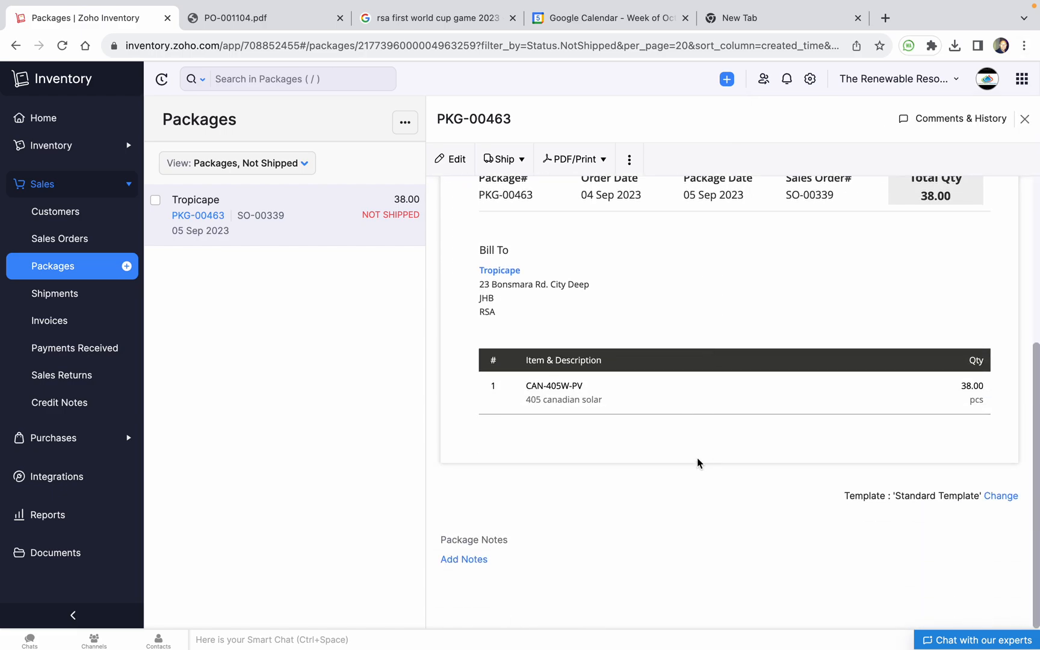
scroll(777, 457, up, 3)
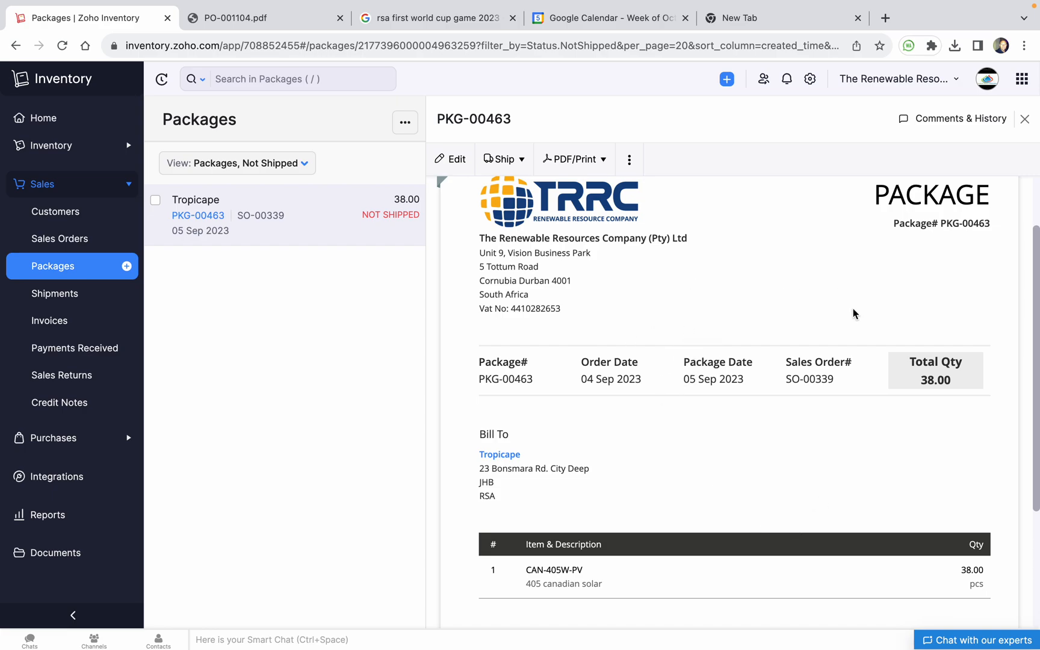
Start new purchase order PO-001109 for Durban Warehouse, then try returning to the Purchase Orders list
click(71, 446)
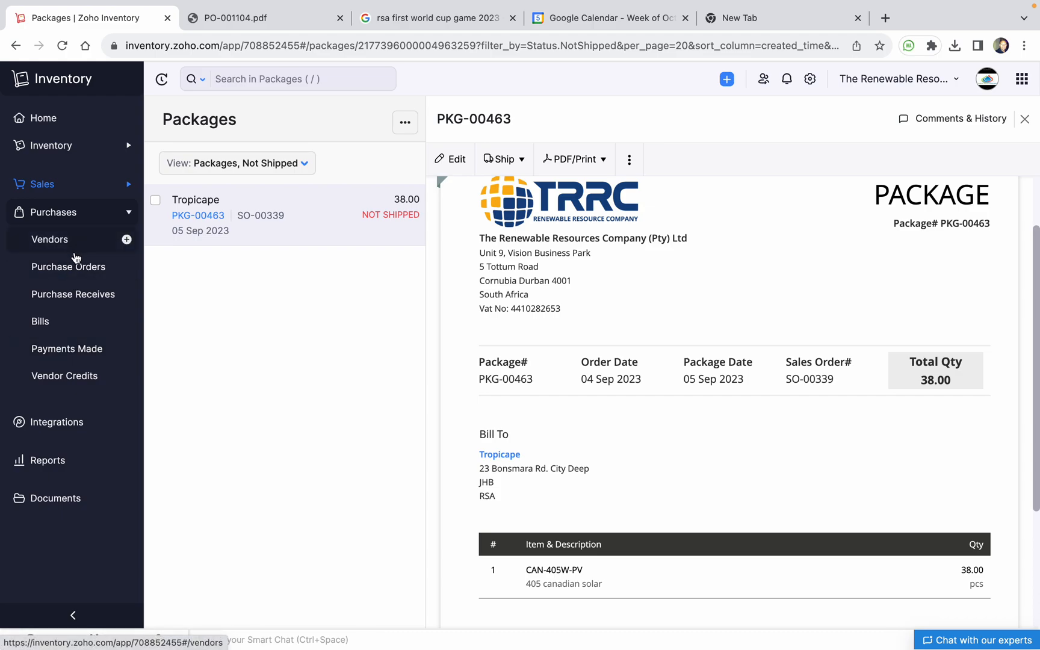
click(124, 269)
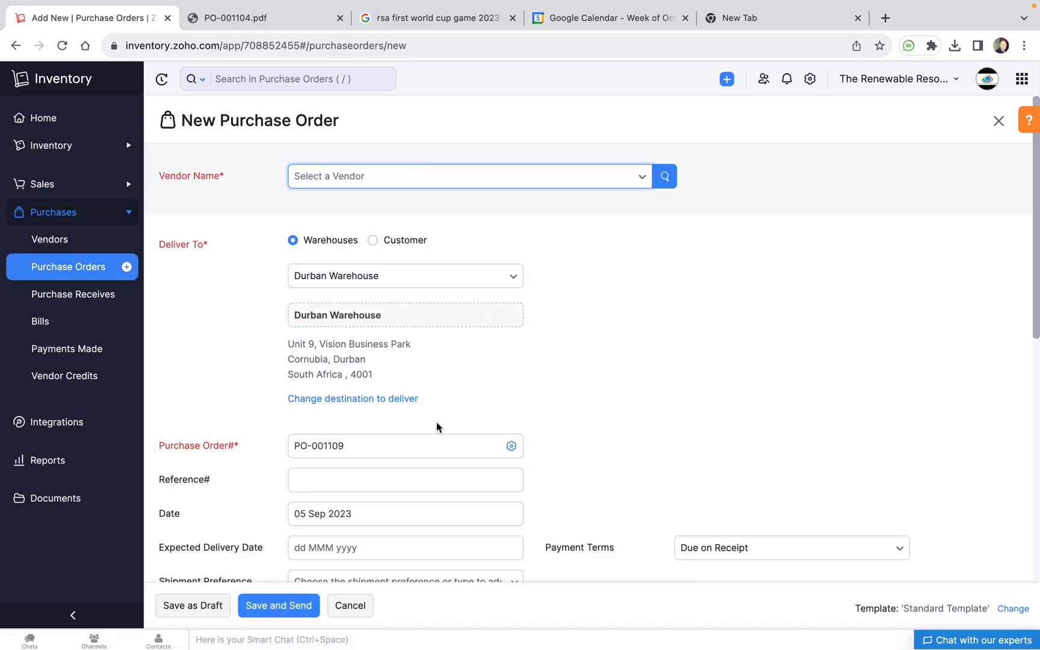
scroll(422, 431, down, 5)
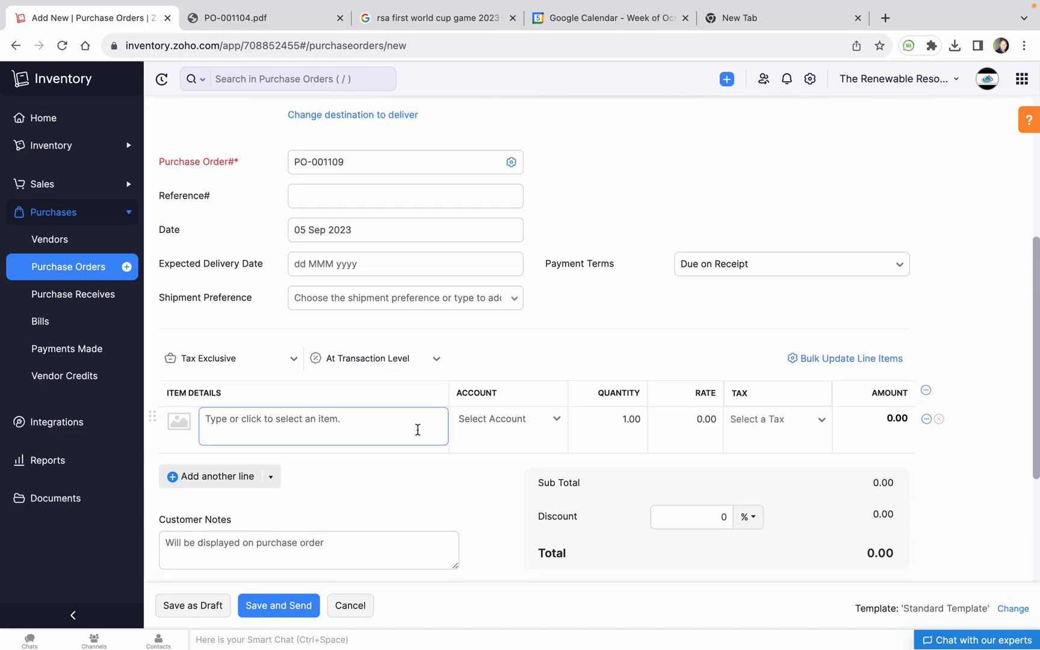
scroll(398, 430, up, 2)
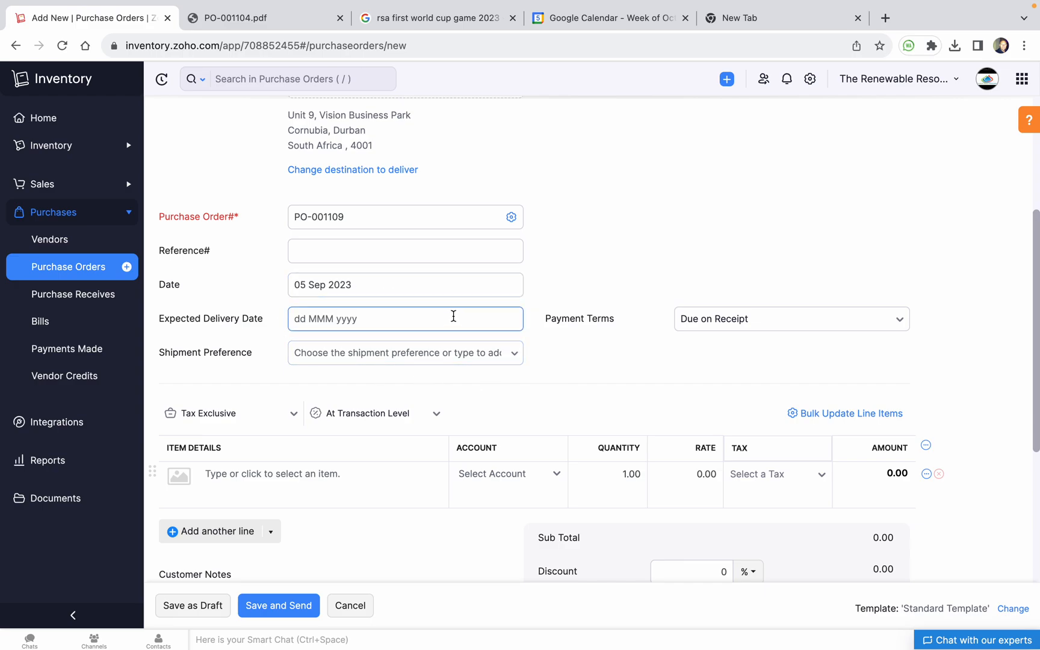
scroll(454, 316, up, 4)
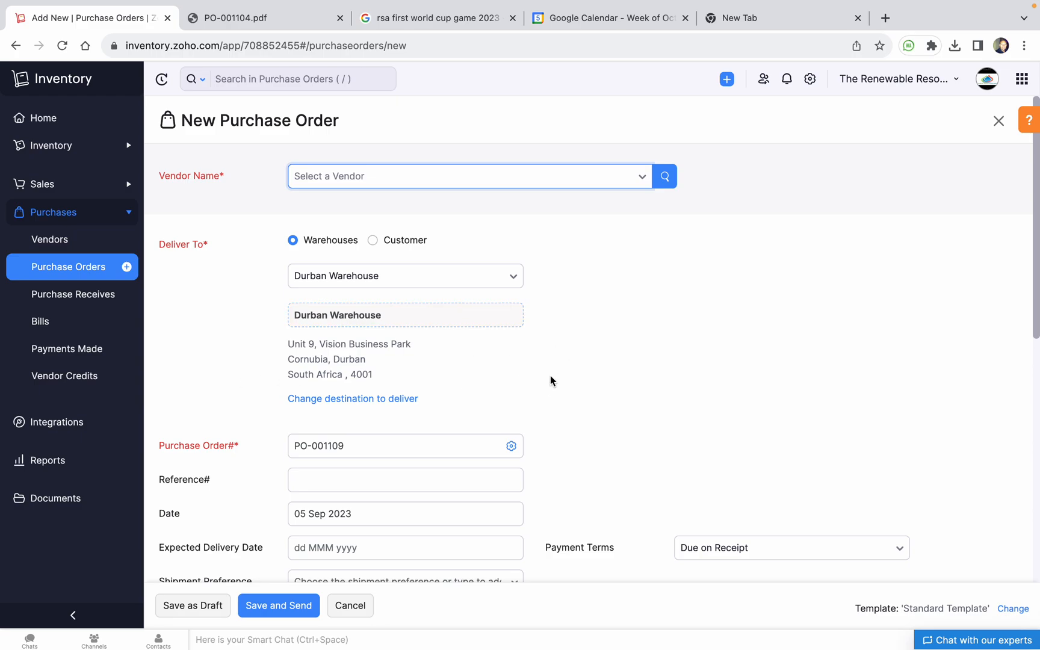
click(84, 273)
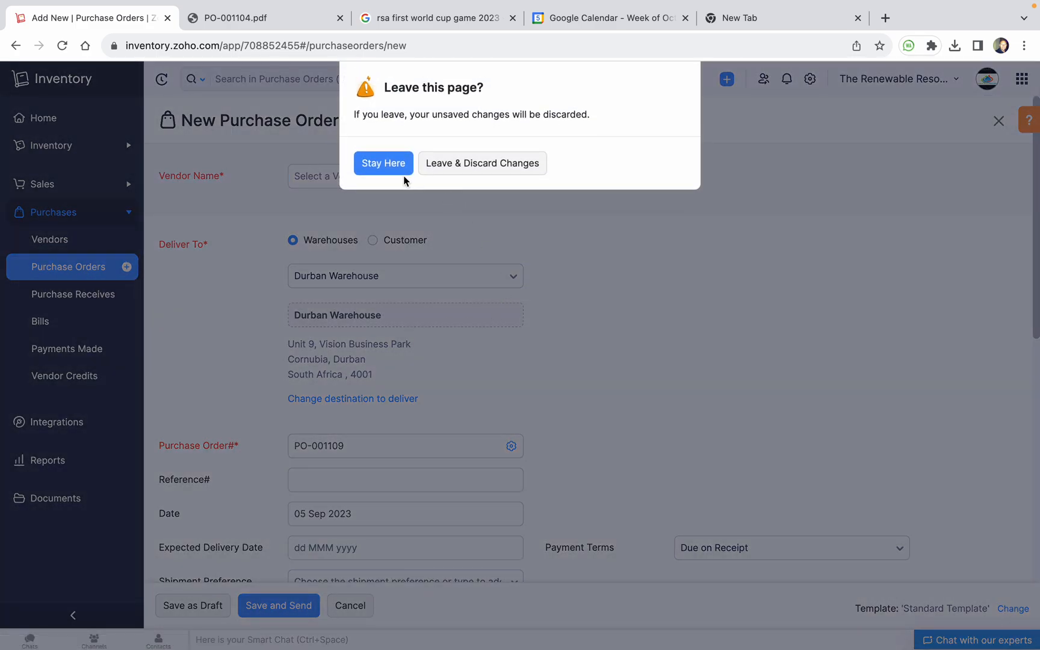
Discard the unsaved PO-001109 and open MSK CONSULTING's purchase order PO-001094 (R3,925.00)
click(464, 163)
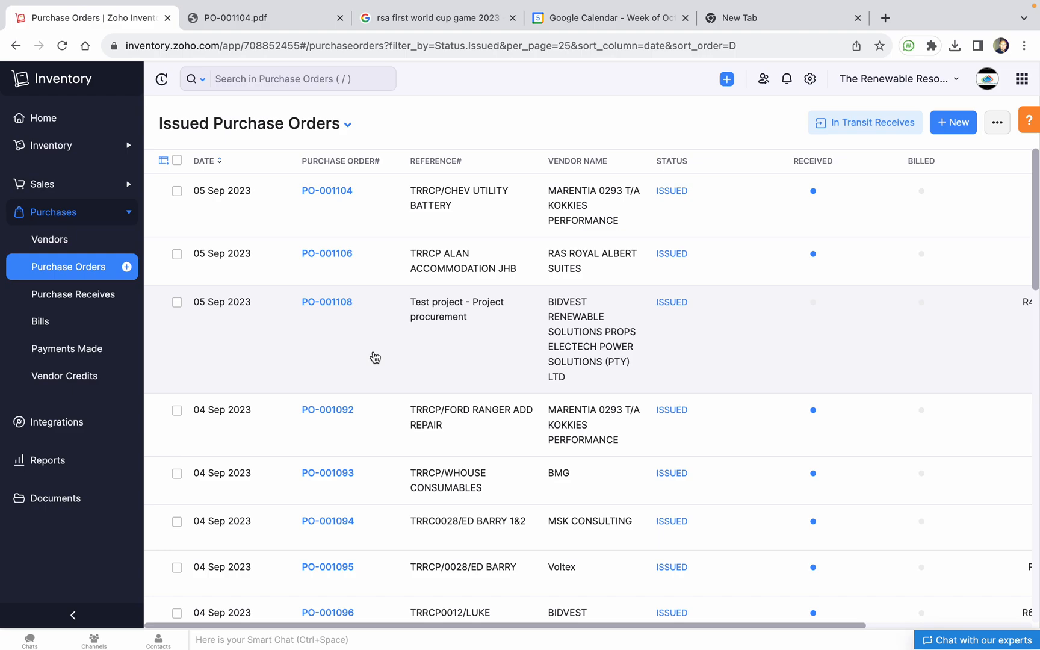
scroll(375, 357, down, 5)
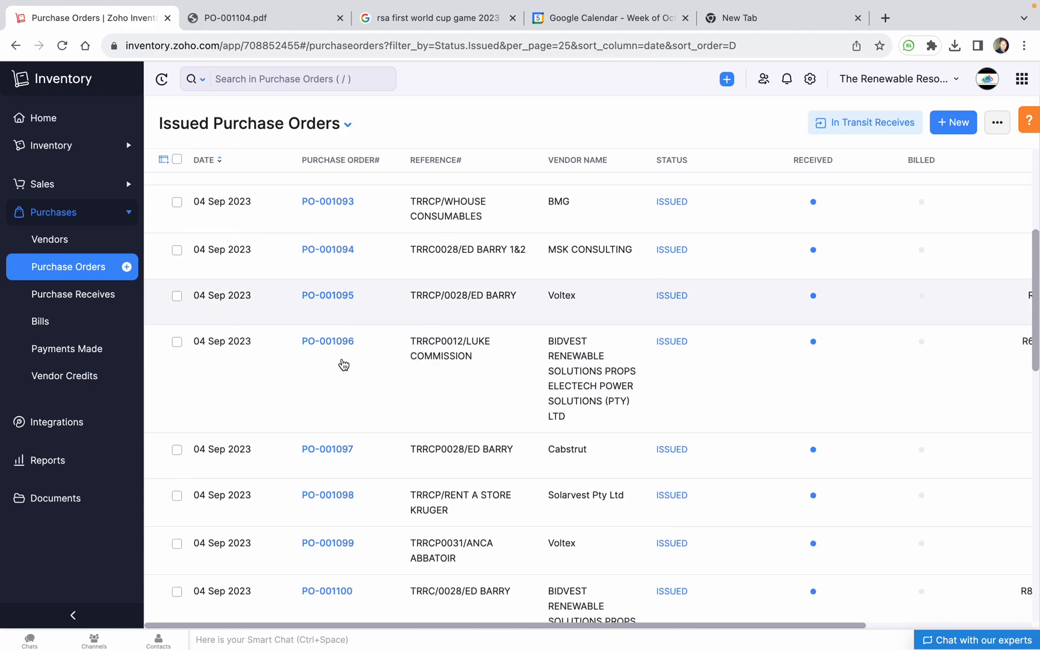
click(338, 250)
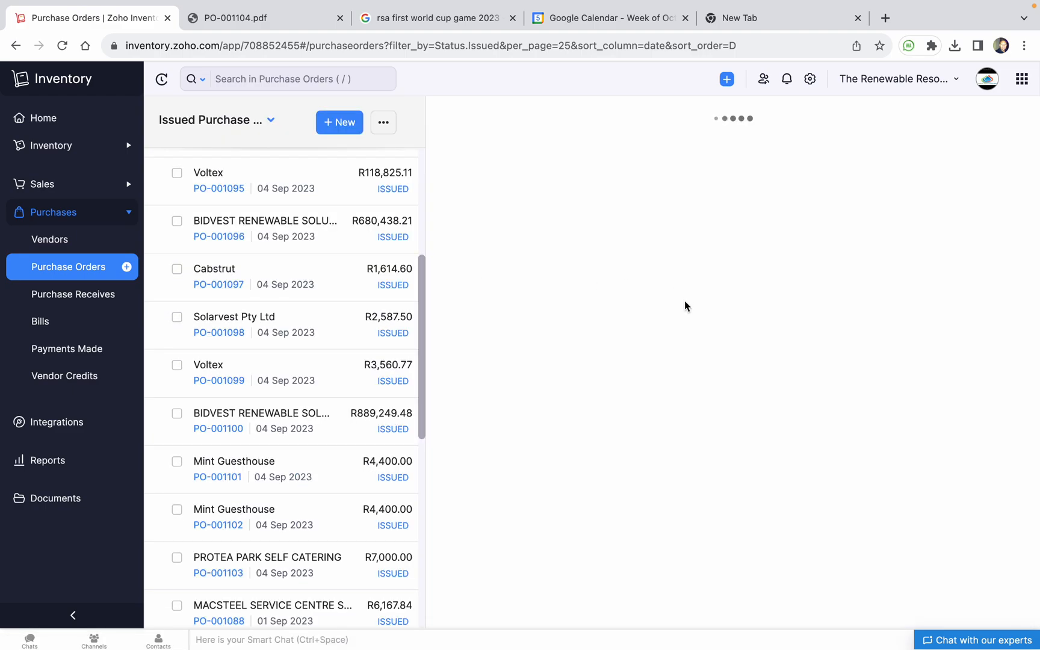
scroll(651, 383, down, 5)
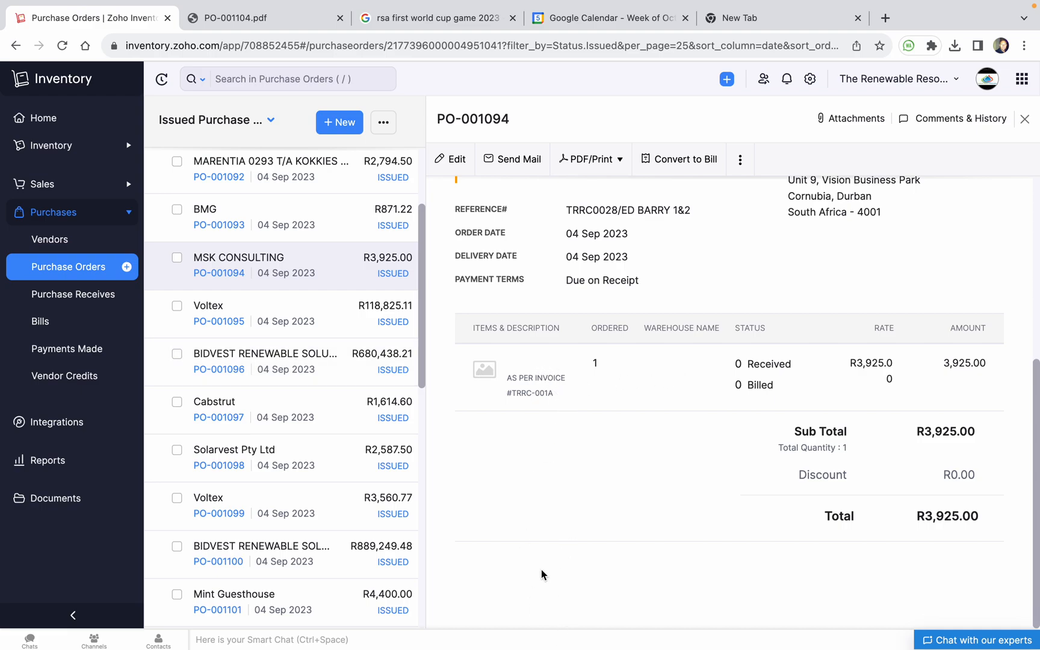
Replace PO-001094's line item with CAB-35-ARM (SWA), quantity 10, for a 2,538.00 amount
click(452, 163)
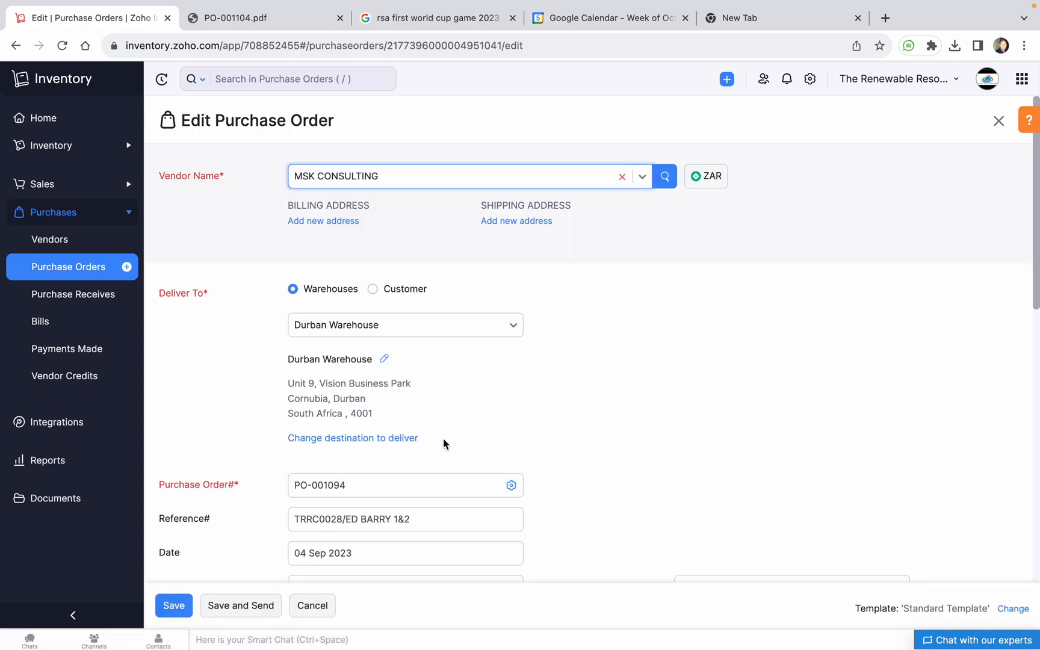
scroll(411, 513, down, 6)
click(382, 373)
key(ctrl+a)
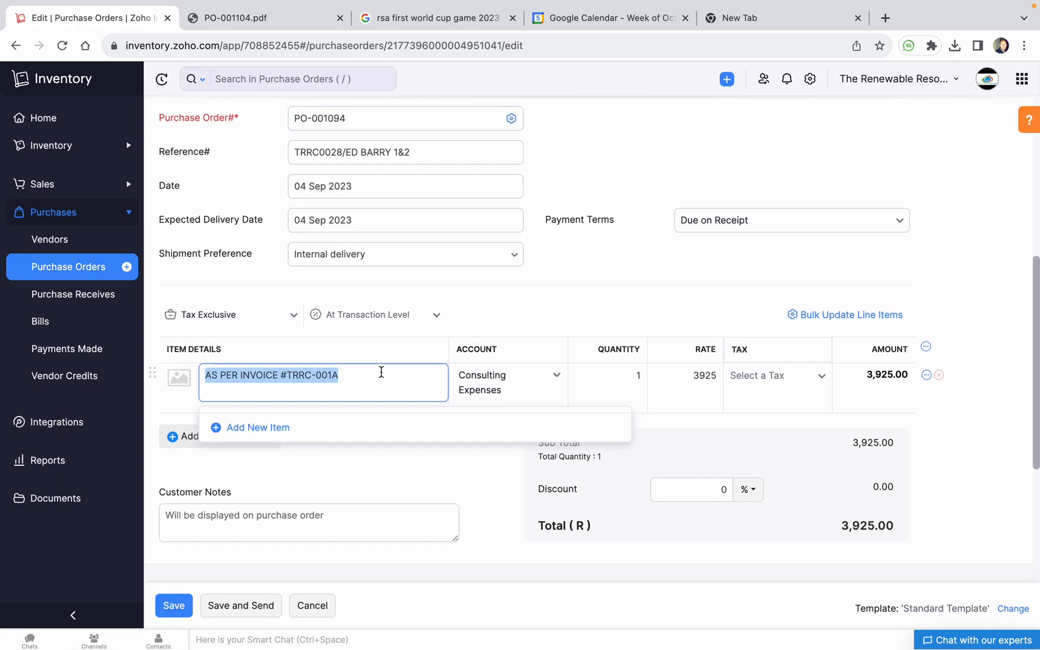
text(ca)
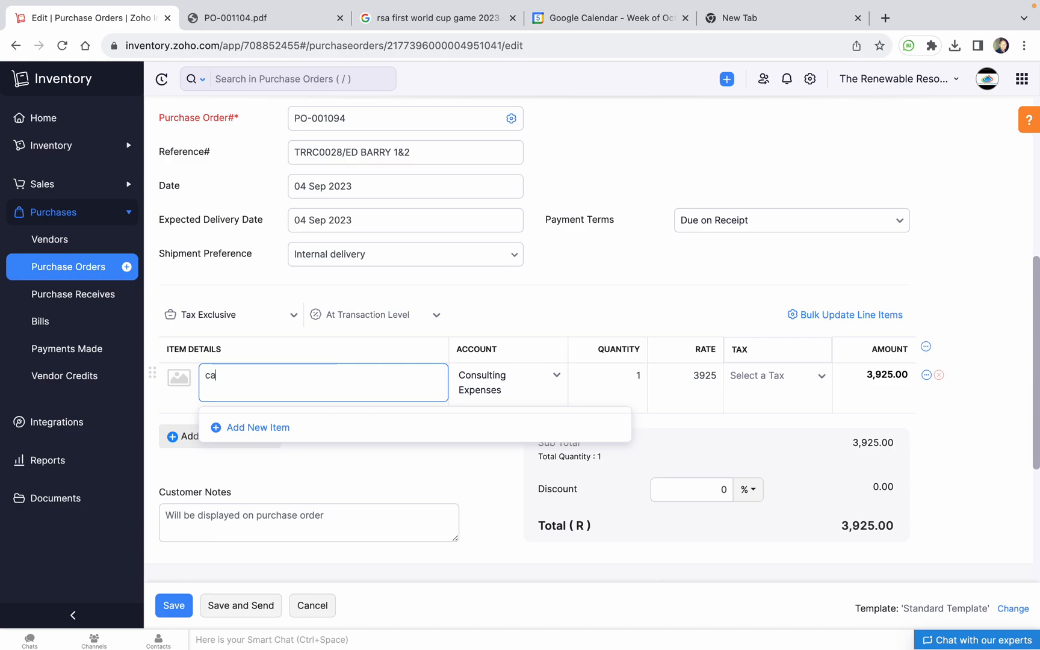
text(b-35)
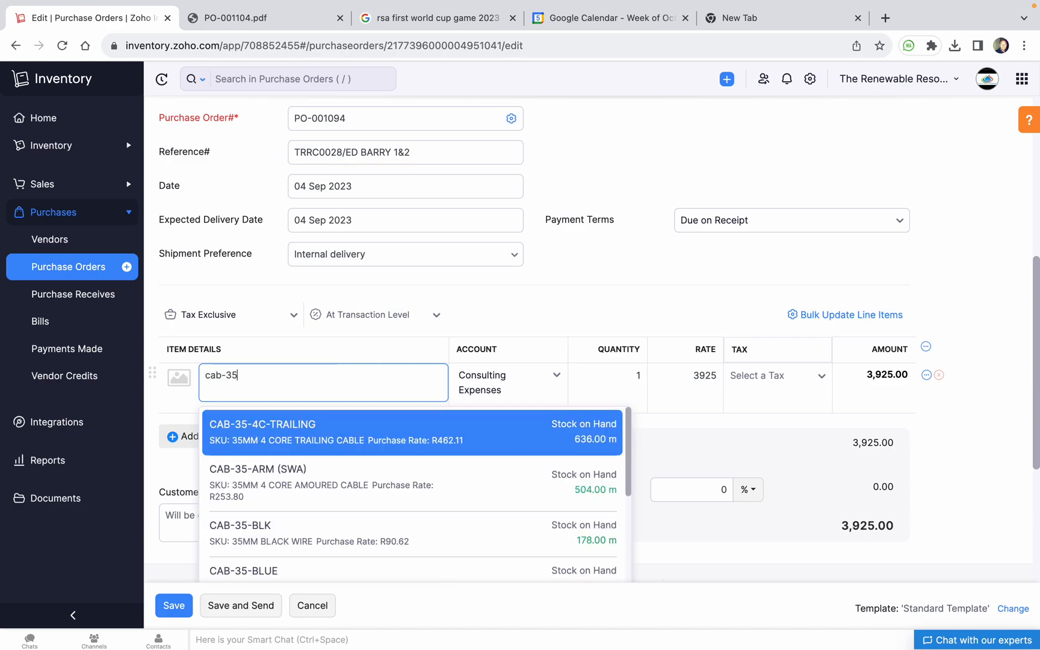
scroll(344, 472, down, 1)
click(336, 464)
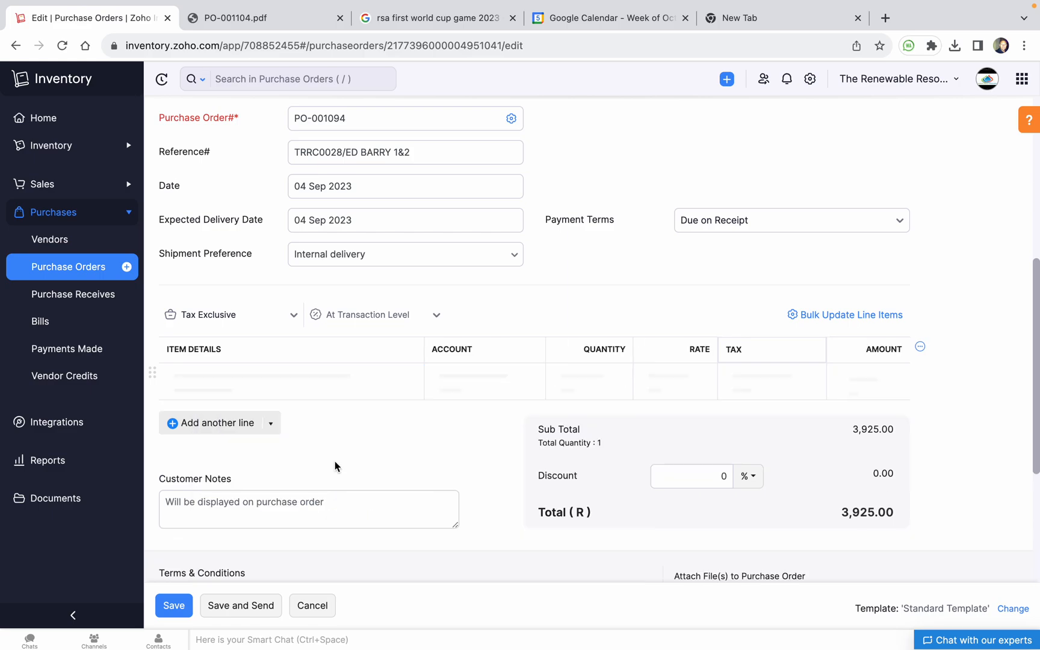
click(620, 375)
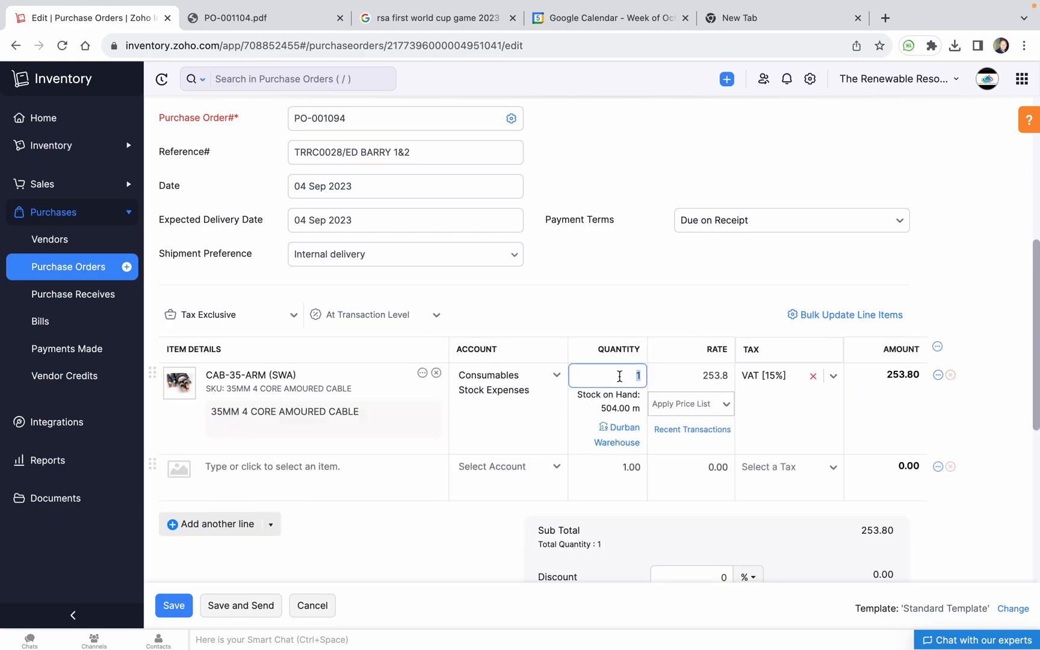
click(645, 276)
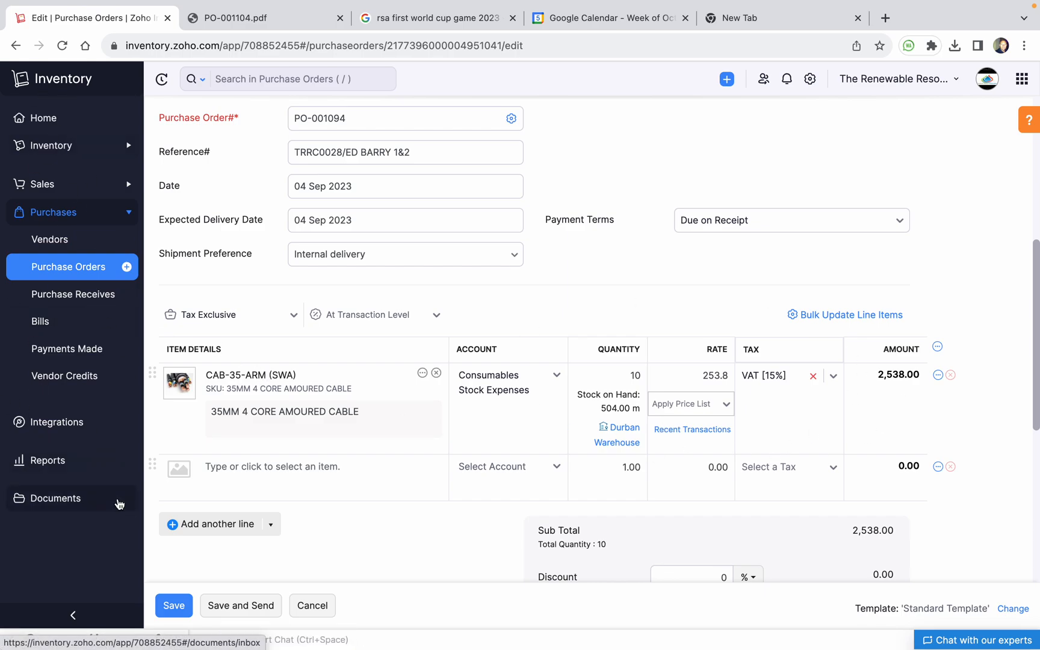
click(59, 461)
Discard the order edits and open the Inventory Summary for This Month, as of 30 Sep 2023
click(469, 164)
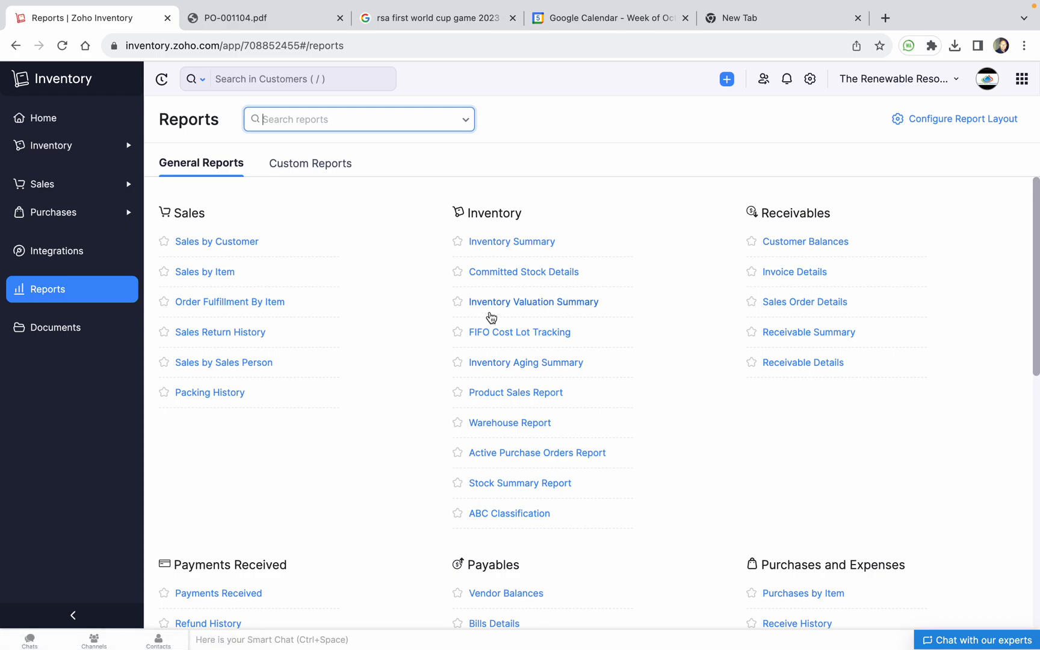
click(535, 242)
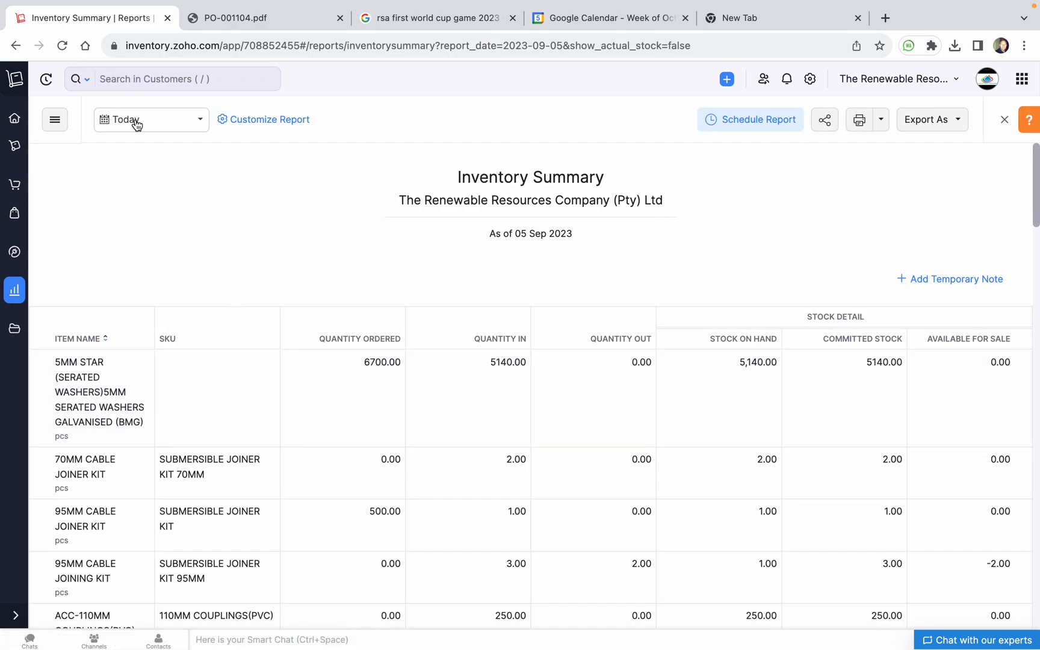
click(135, 121)
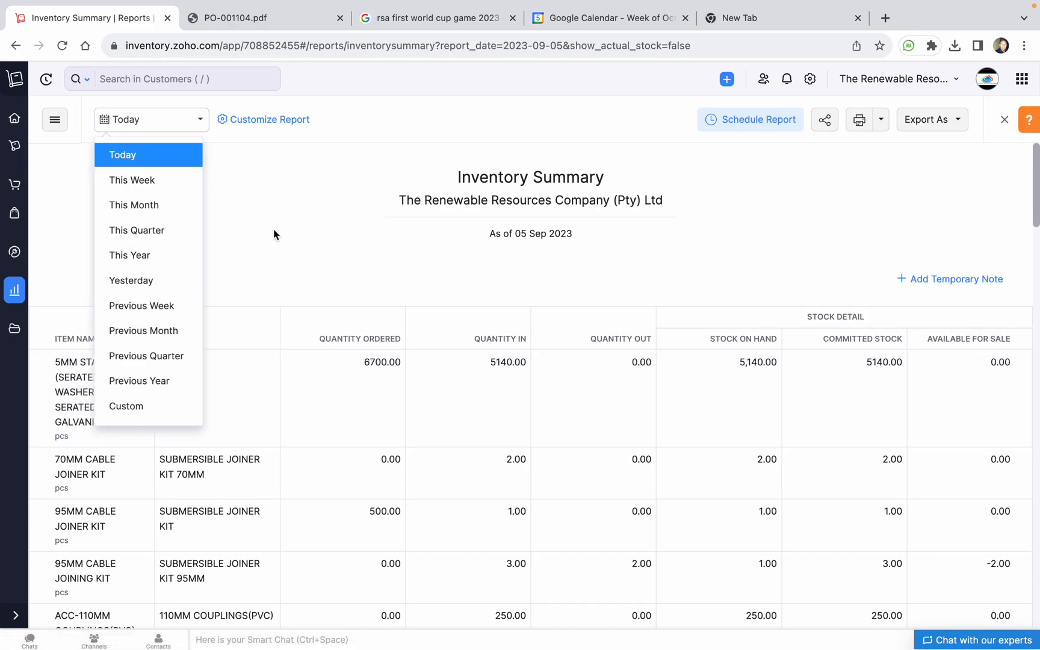
click(154, 208)
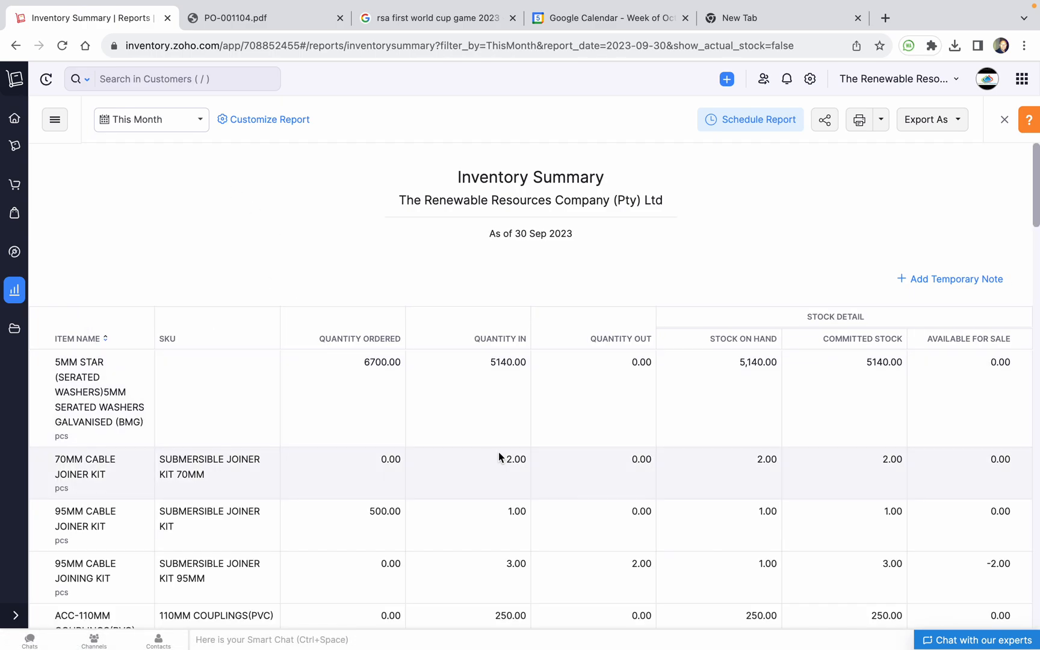
scroll(366, 428, down, 3)
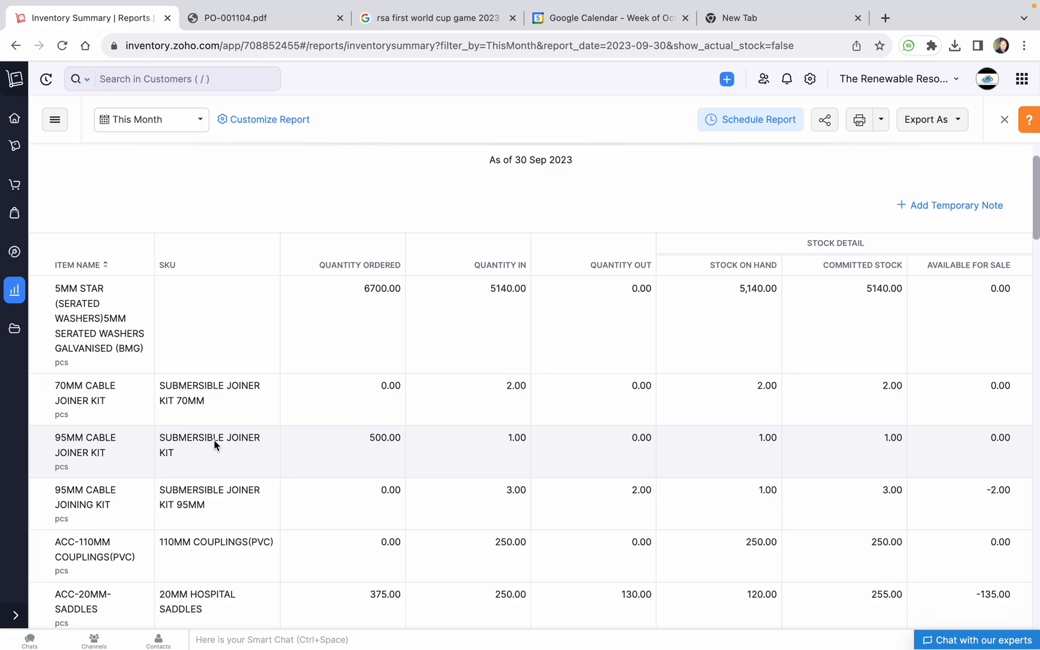
scroll(488, 392, down, 5)
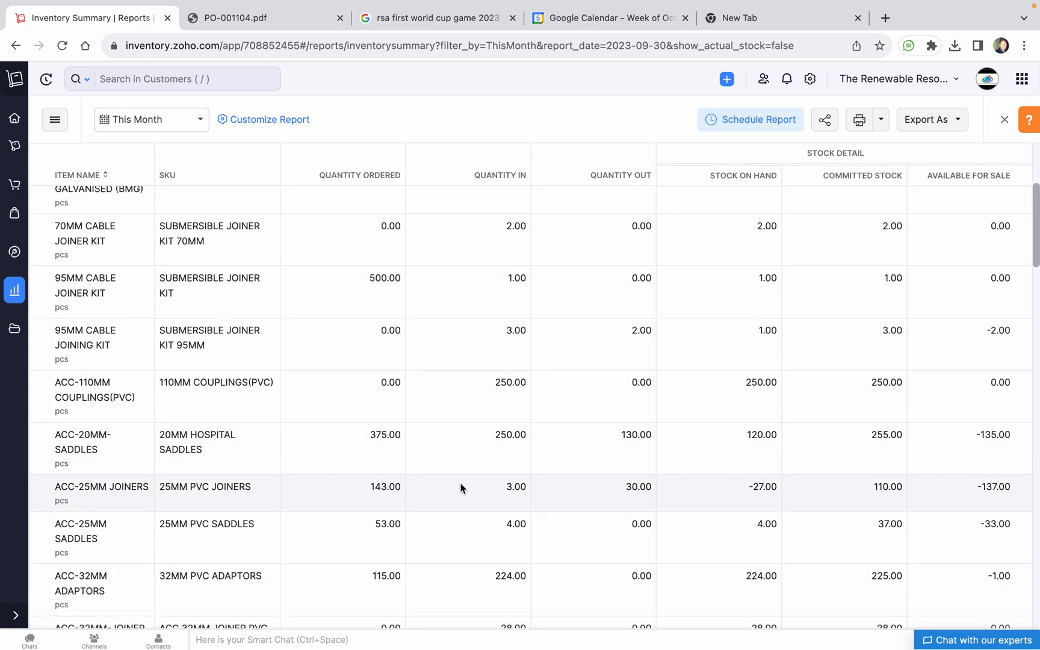
scroll(463, 485, down, 10)
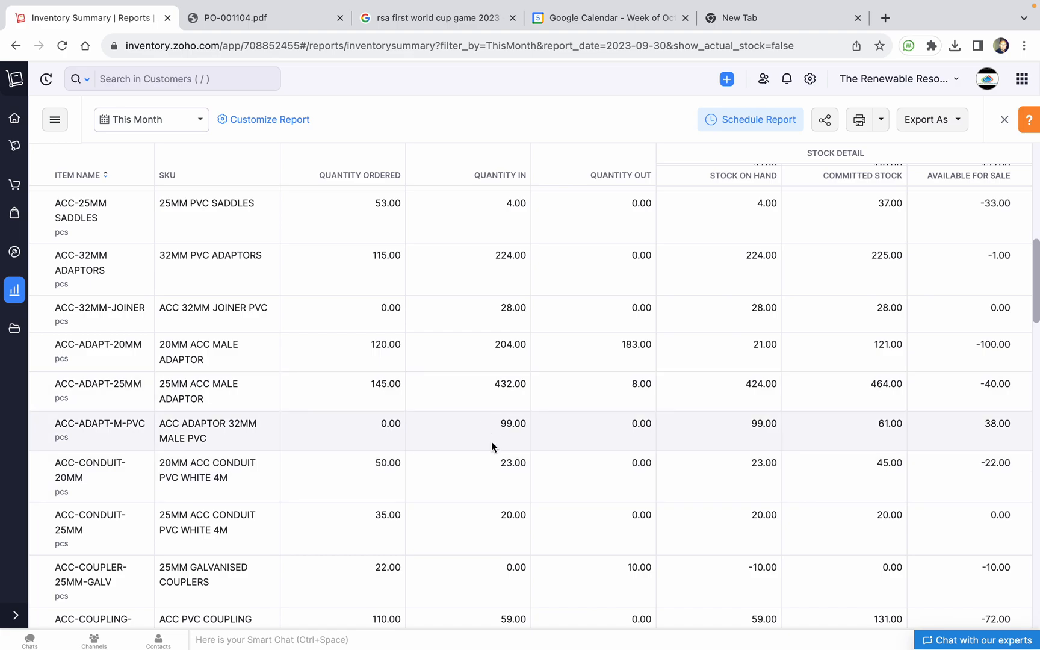
Try a search for 'mc4', clear it, and scroll through the summary's 664 item stock figures
click(205, 79)
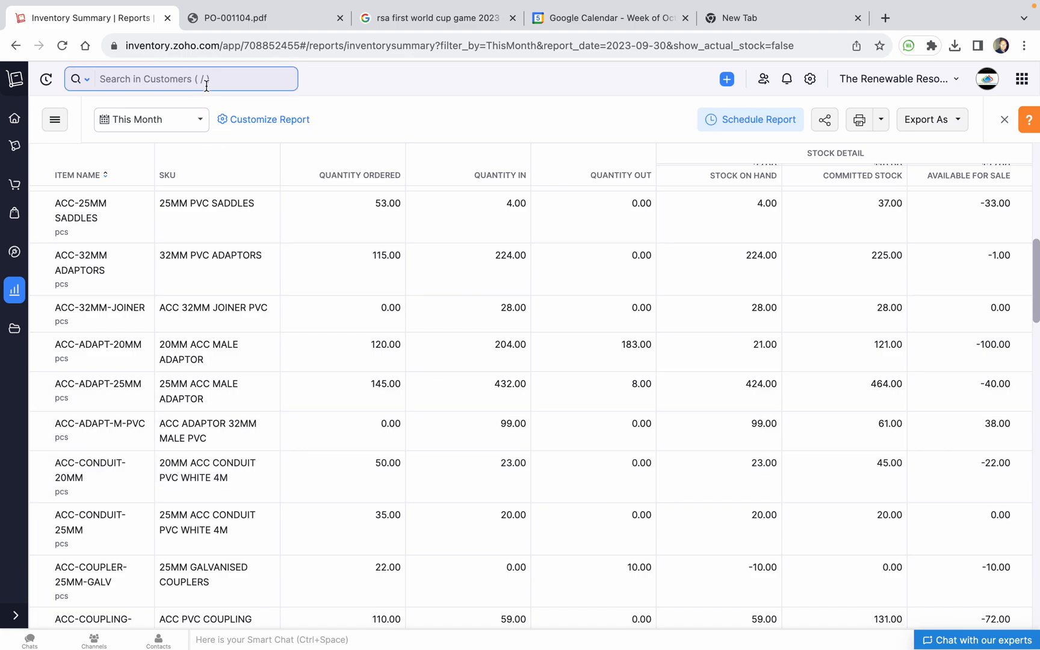
text(mc)
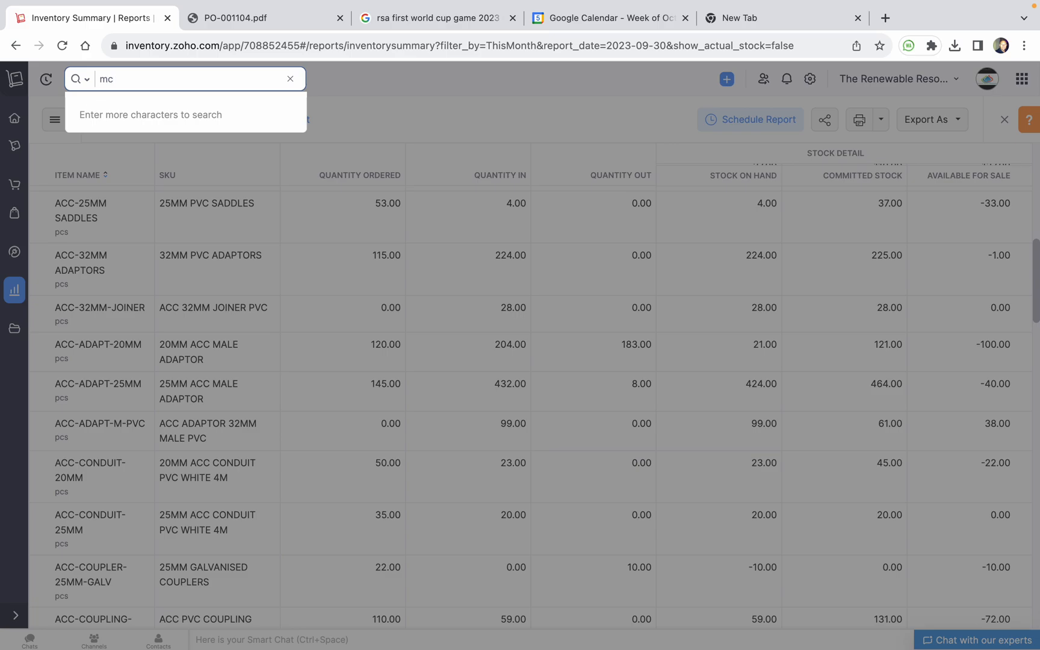
text(4)
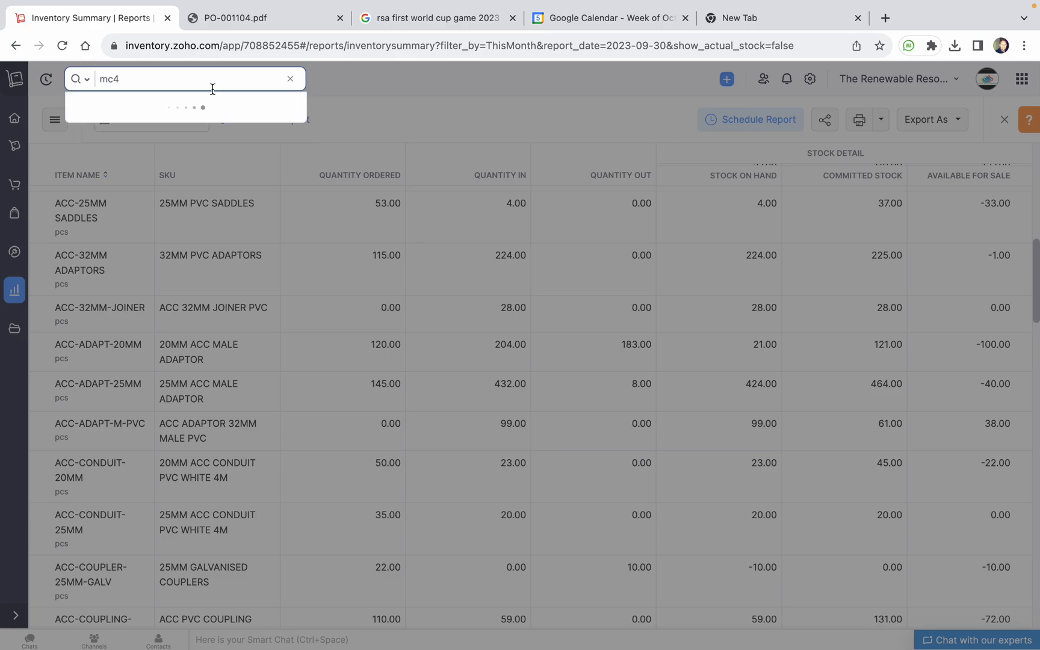
key(BackSpace)
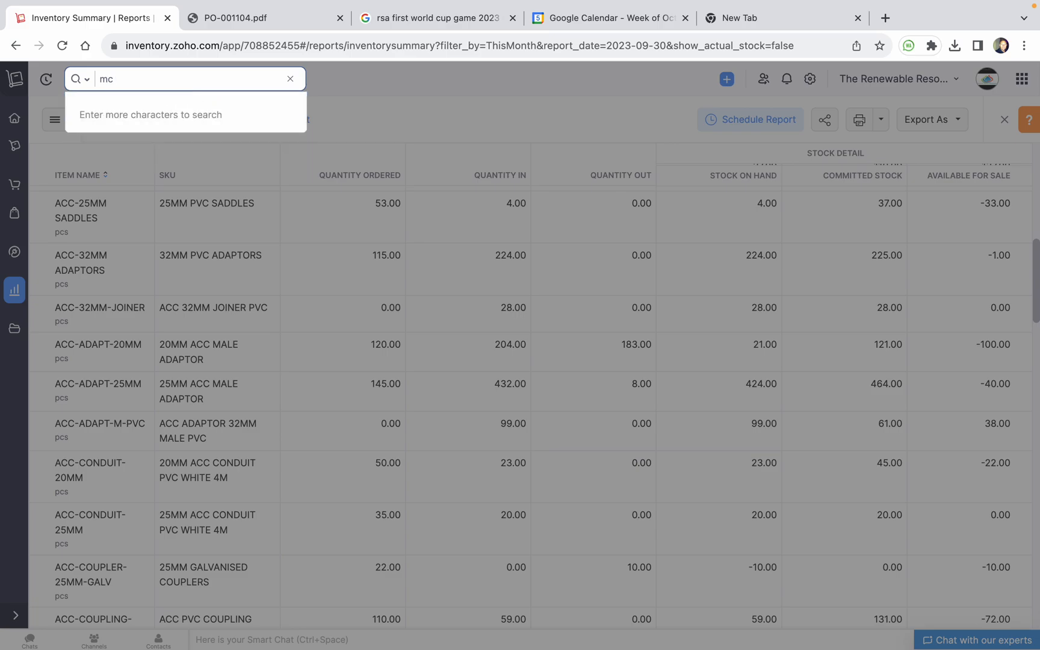
key(BackSpace)
key(BackSpace)
click(381, 76)
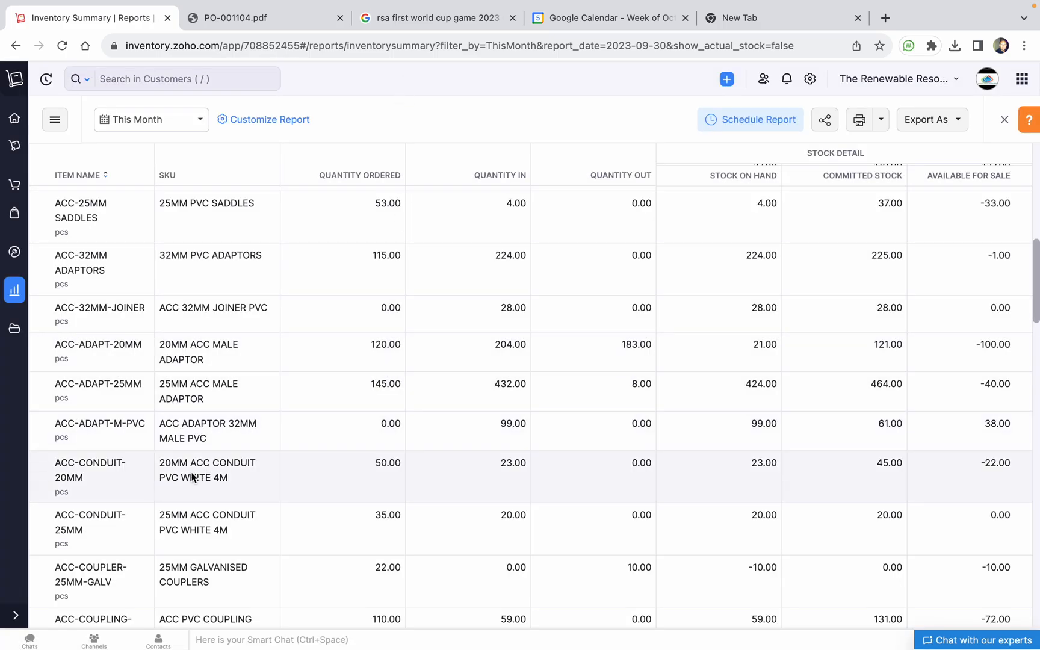
scroll(191, 473, down, 5)
scroll(191, 472, down, 10)
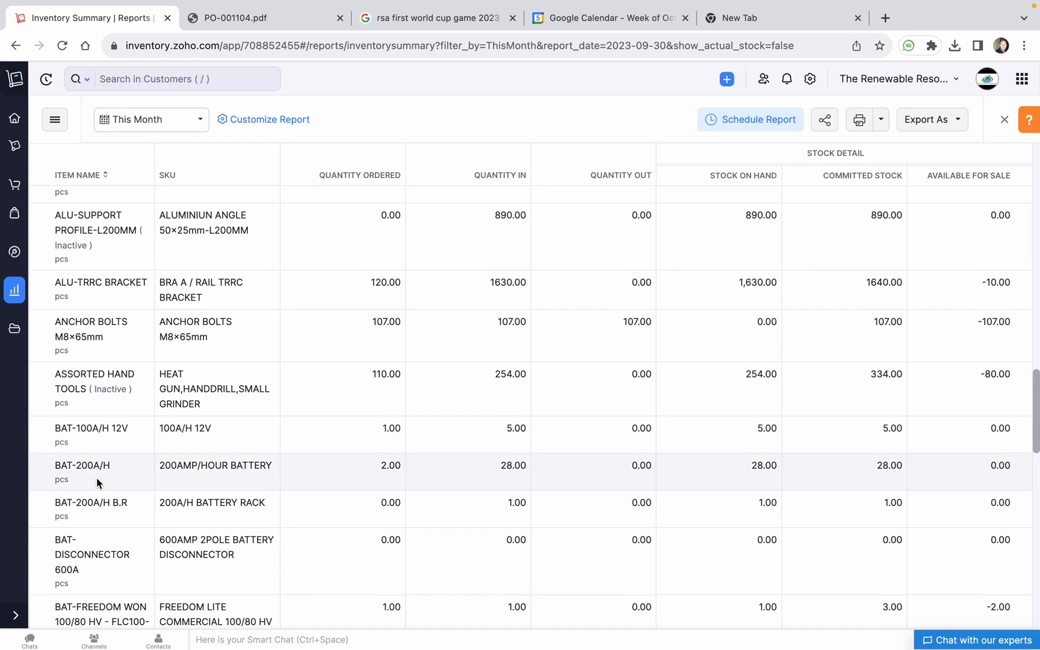
scroll(111, 484, down, 1)
scroll(112, 489, down, 8)
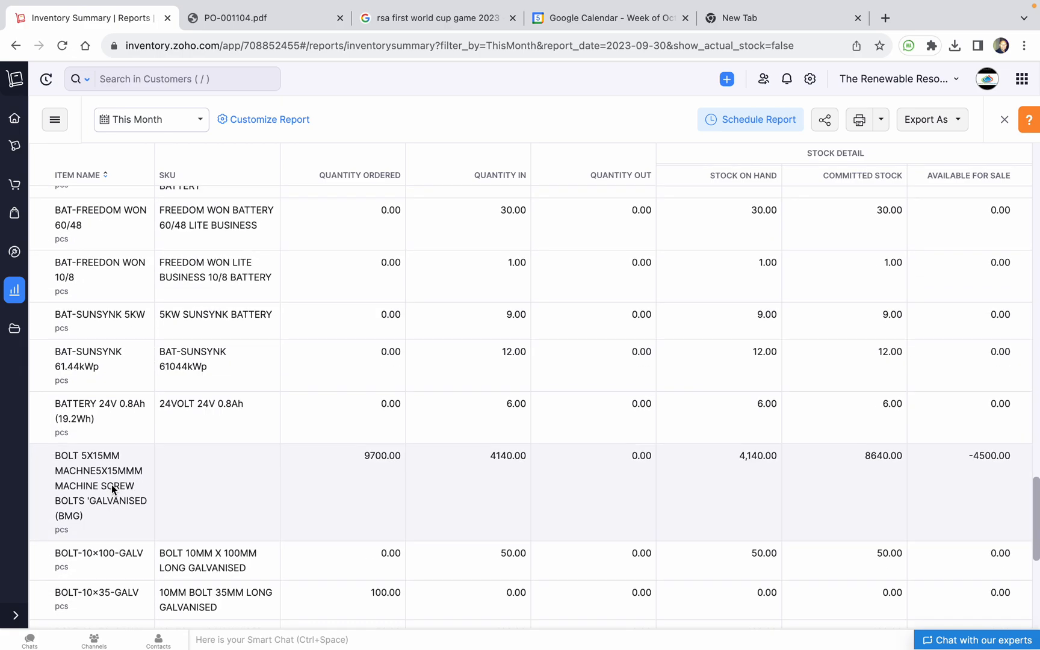
scroll(111, 486, down, 6)
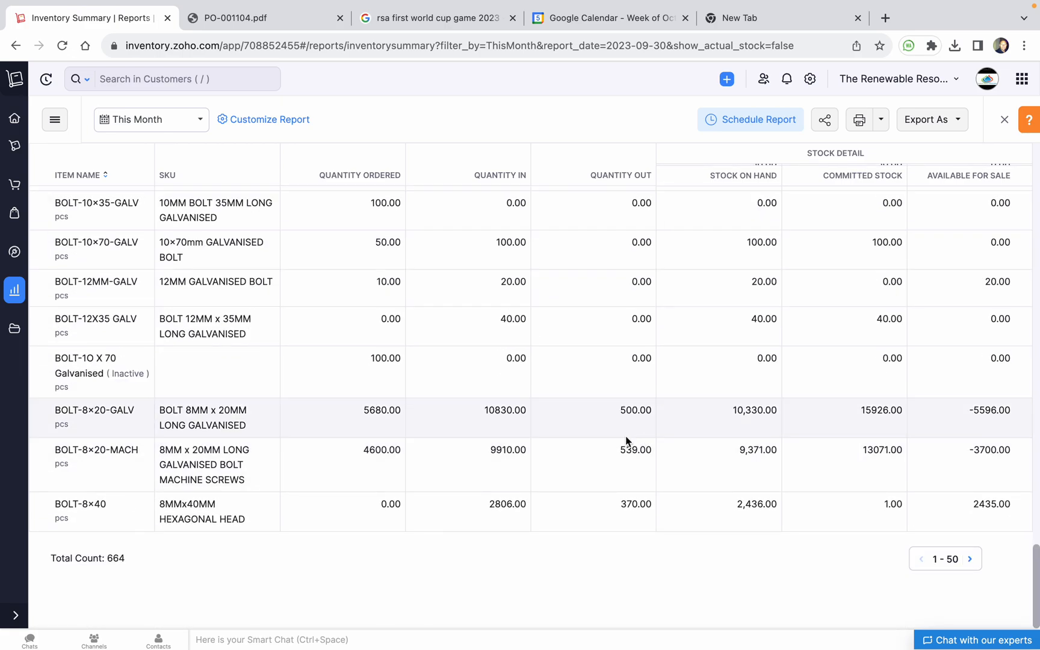
scroll(472, 504, up, 15)
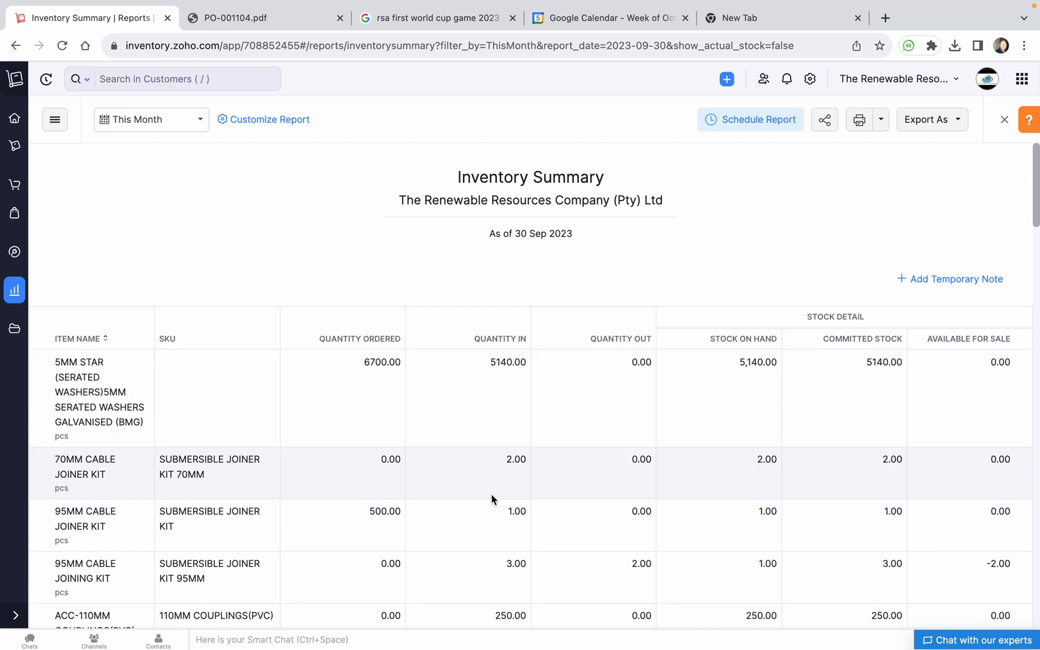
Switch the Inventory Summary period to This Year, reporting as of 29 Feb 2024
click(146, 122)
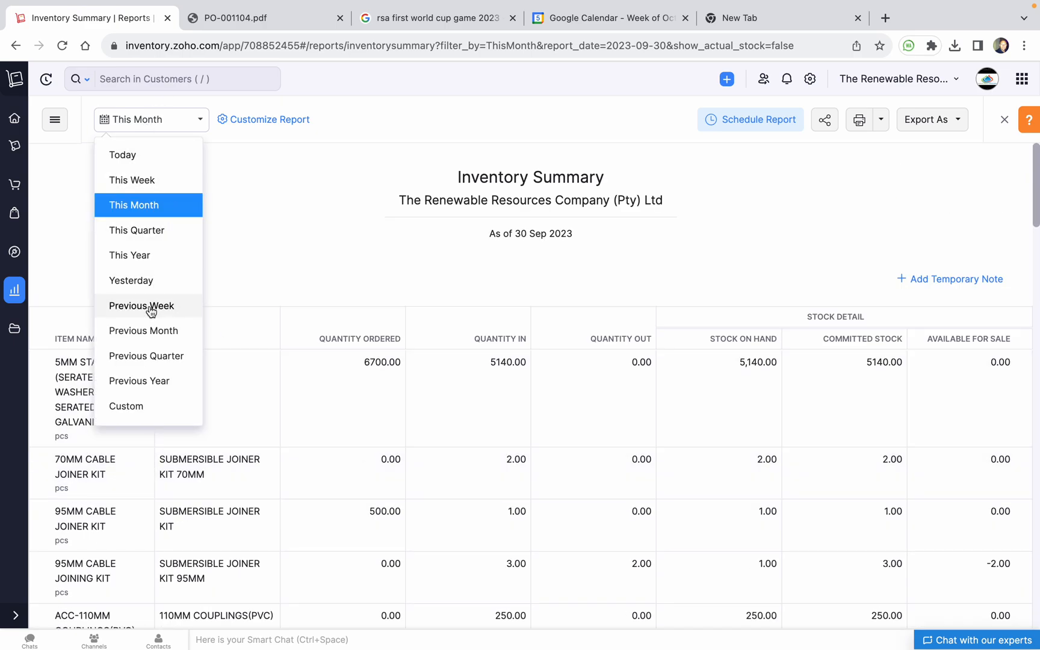
click(161, 259)
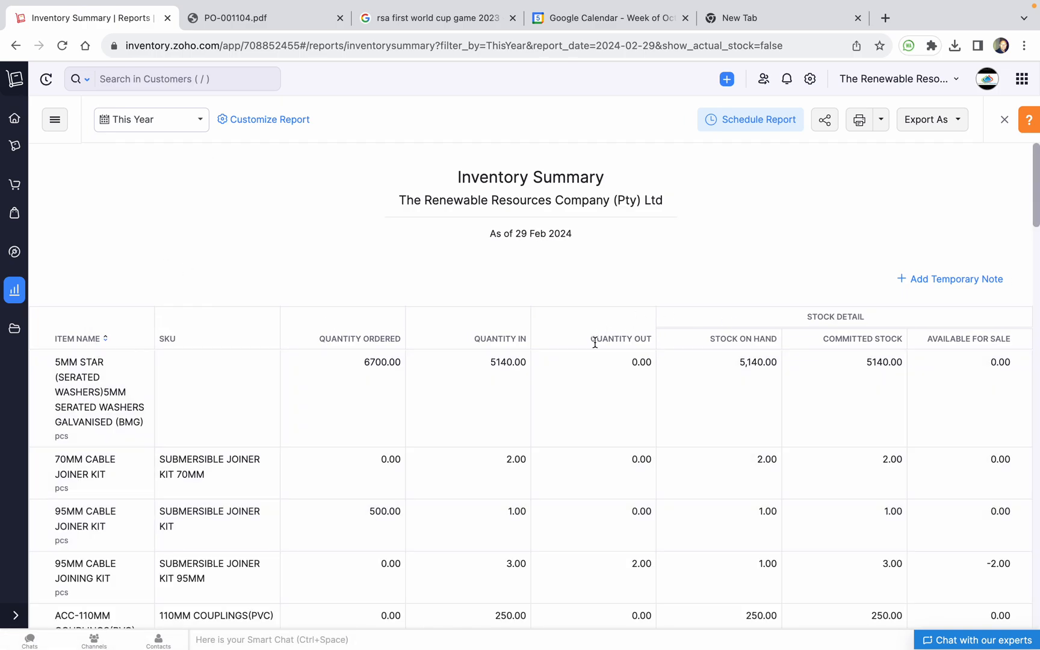
scroll(600, 337, down, 1)
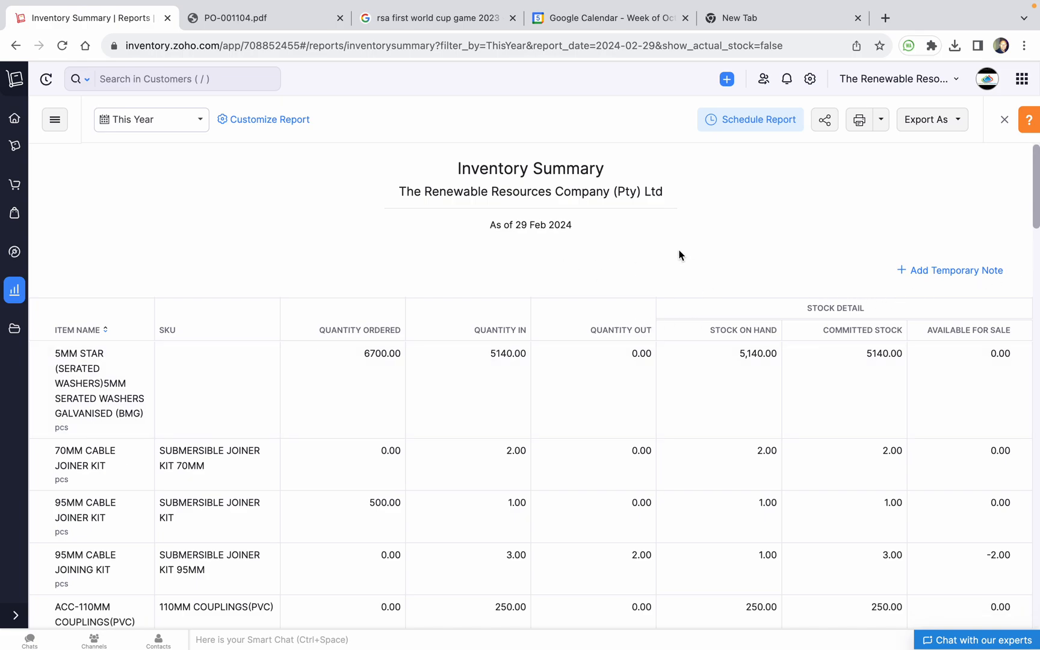
Open the report customization, cancel it, and scroll through the yearly stock figures
click(285, 124)
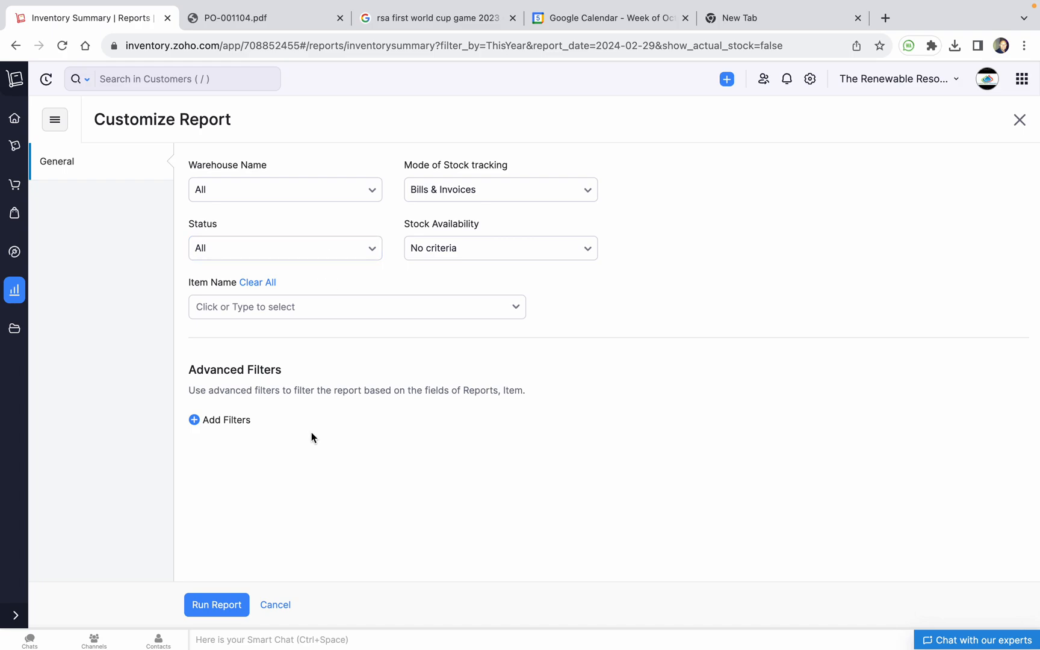
click(281, 605)
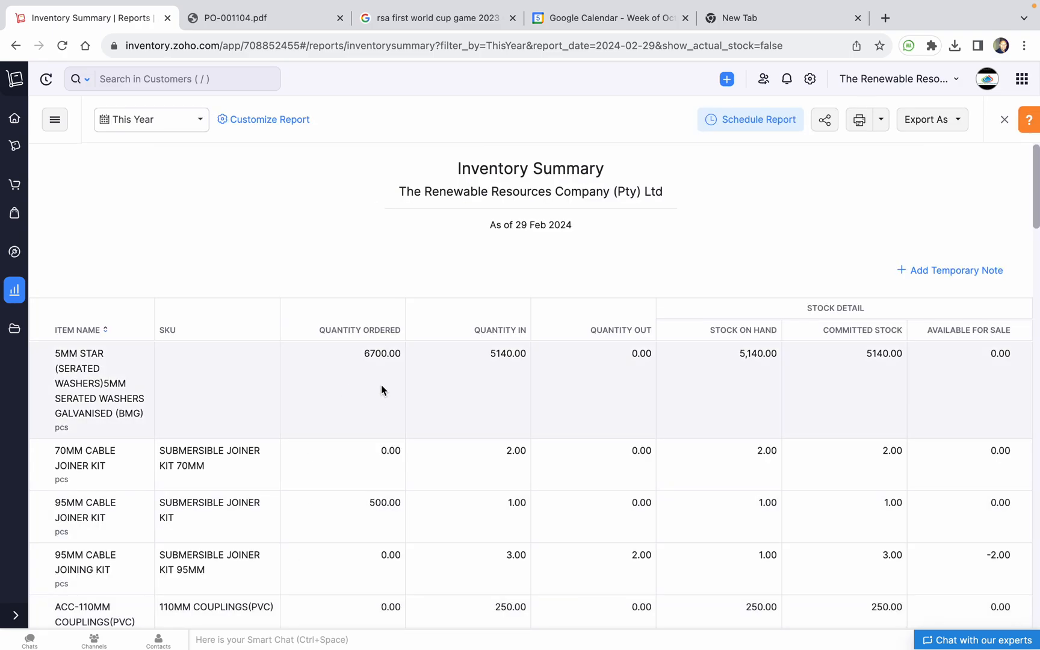
scroll(381, 389, down, 10)
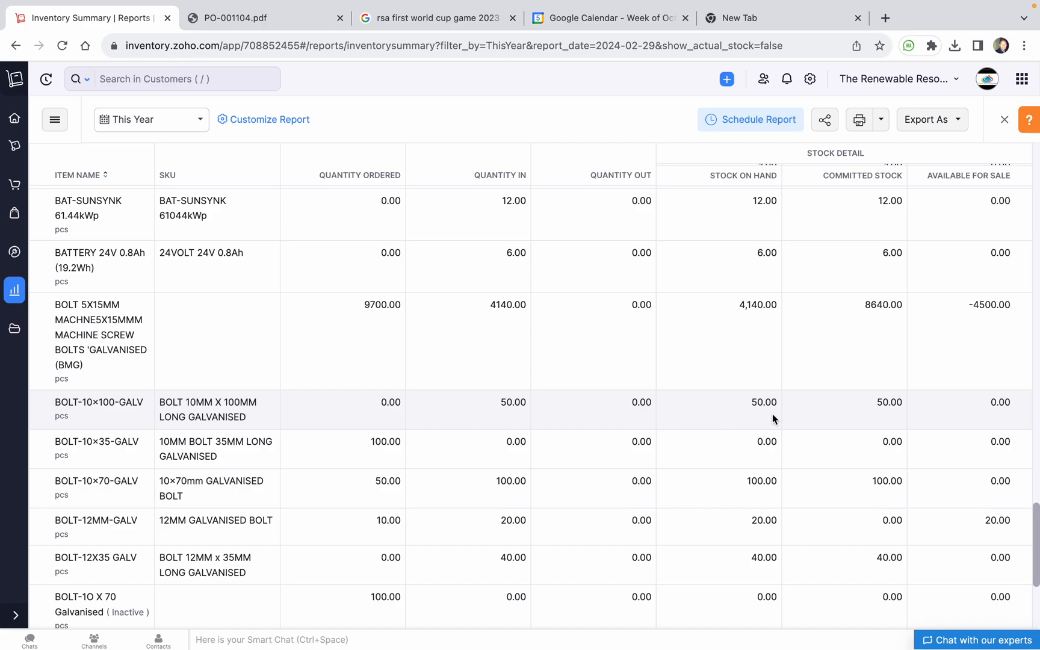
scroll(772, 414, up, 1)
scroll(773, 418, down, 2)
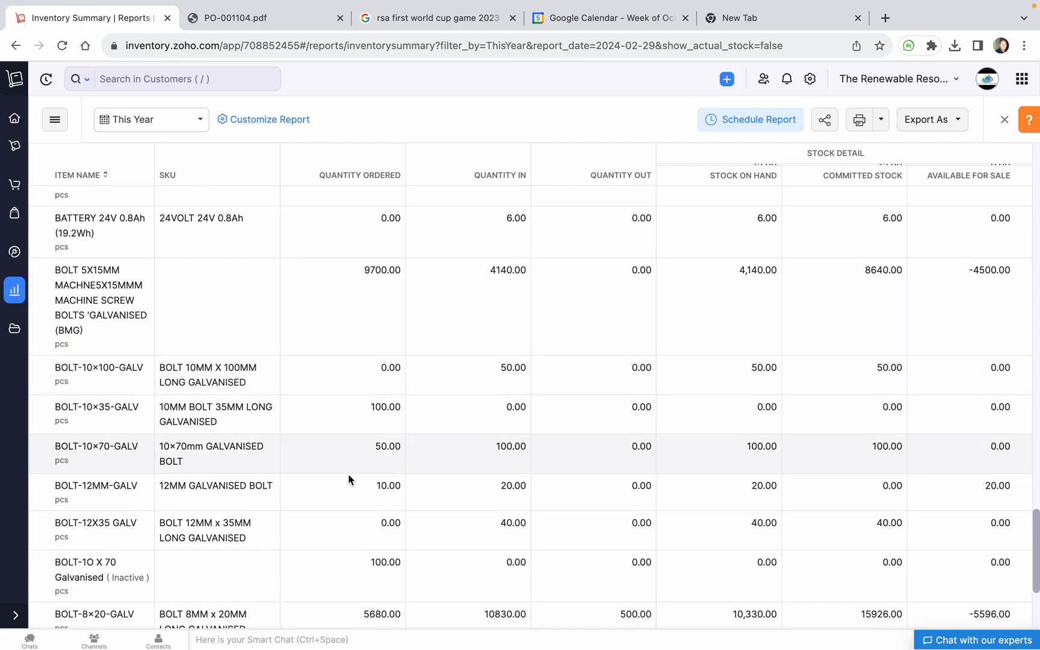
scroll(335, 500, up, 20)
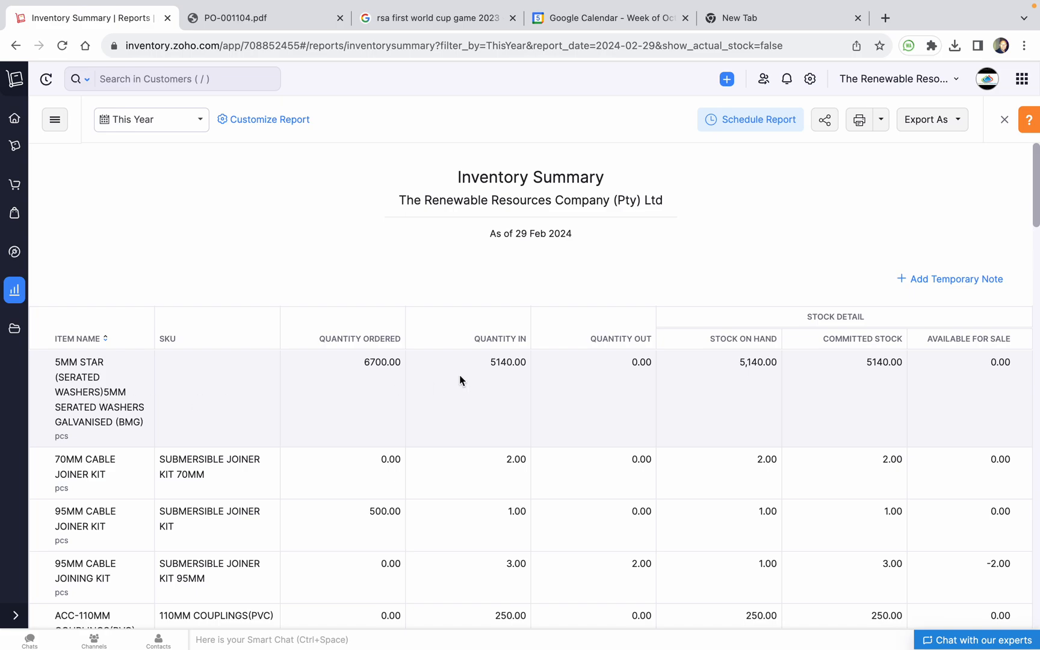
scroll(513, 365, down, 1)
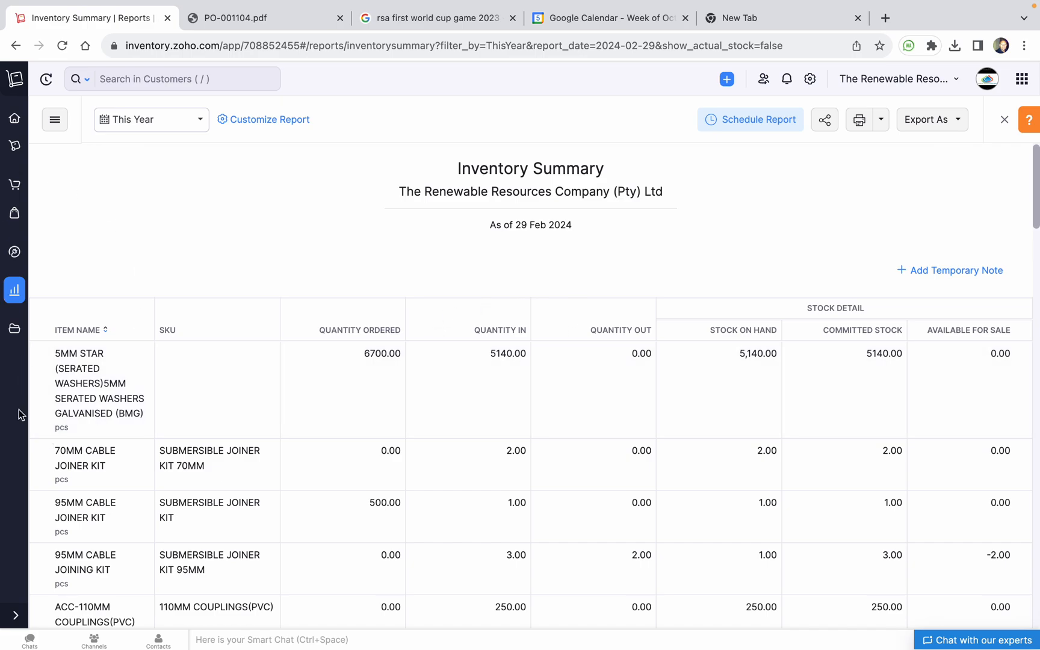
click(15, 615)
Open the Warehouse Report showing item stock across Gauteng, Eswatini and Durban warehouses
click(58, 295)
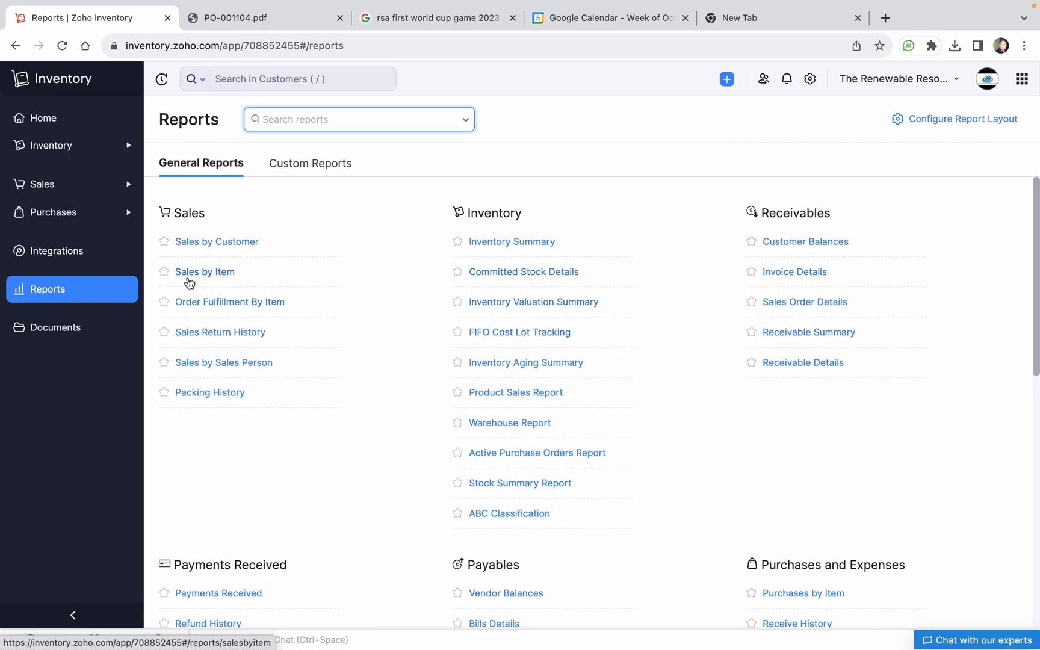
scroll(518, 379, down, 2)
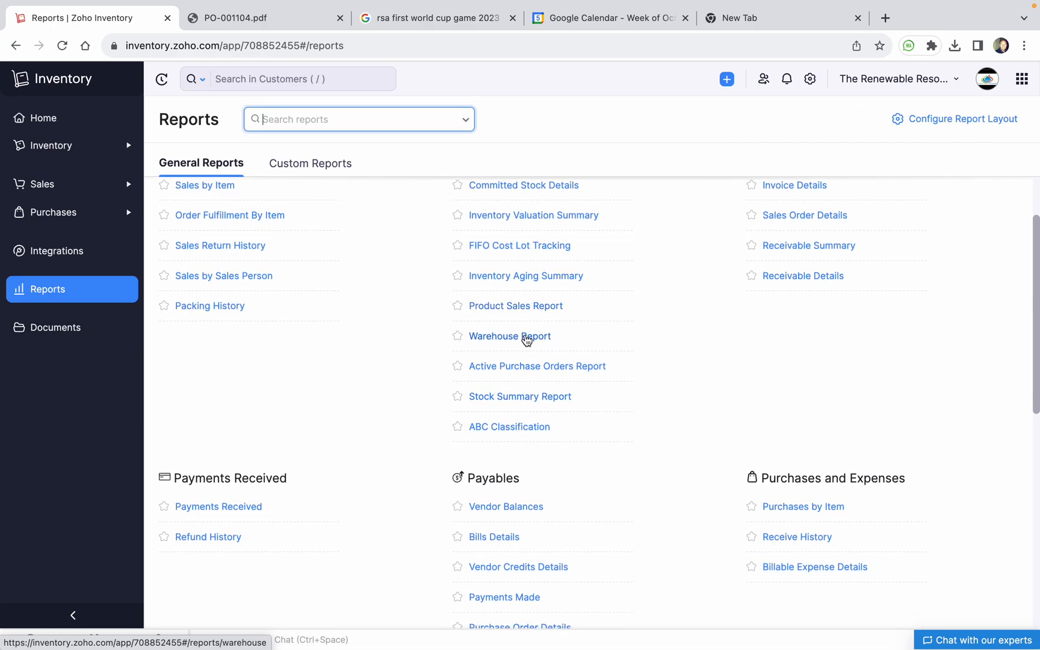
click(527, 339)
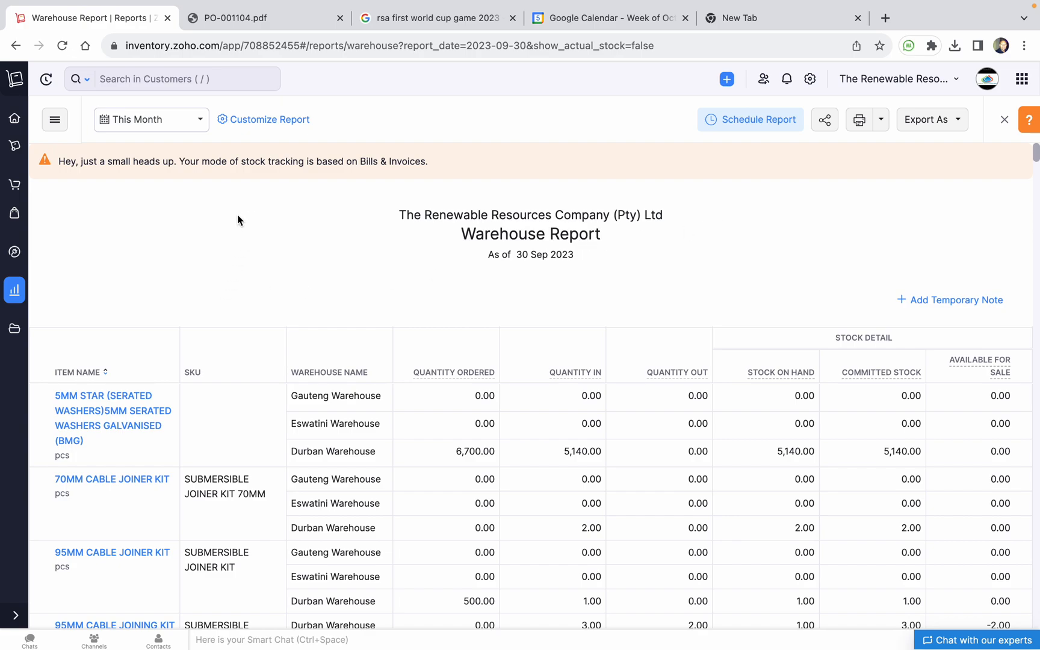
Keep This Month as the period, try searching 'mc4' and 'lug', then clear the search
click(201, 122)
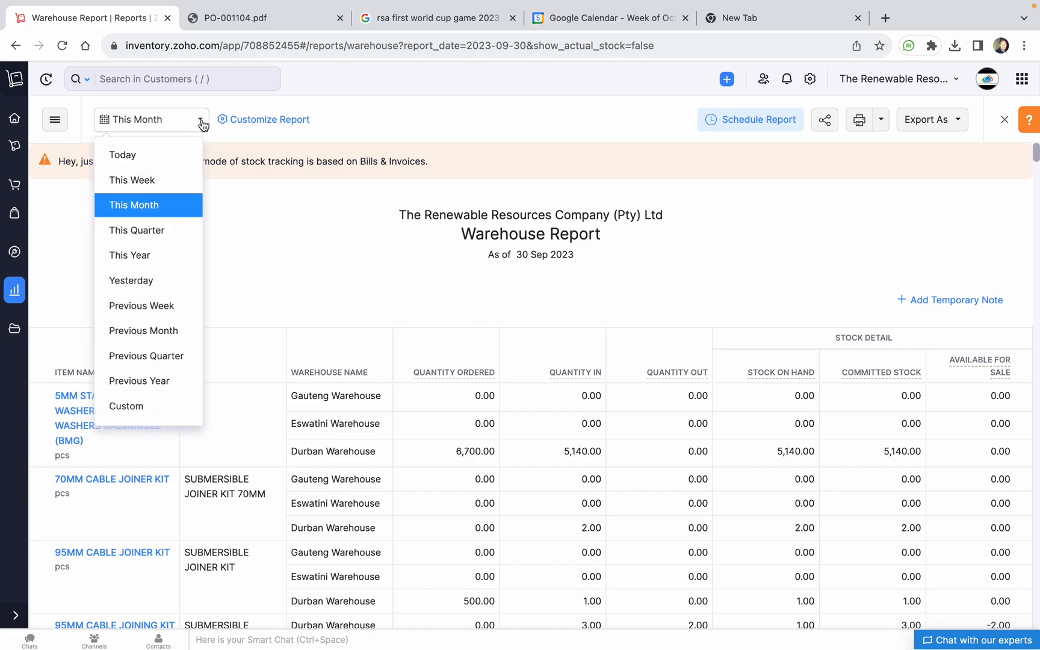
click(300, 228)
scroll(311, 279, down, 4)
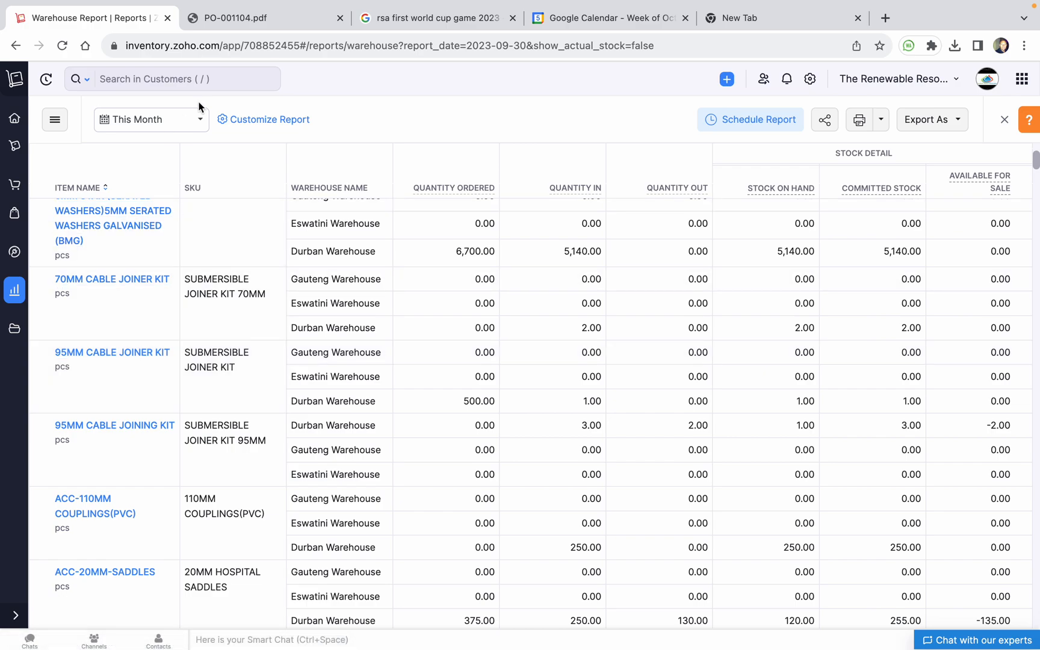
click(174, 69)
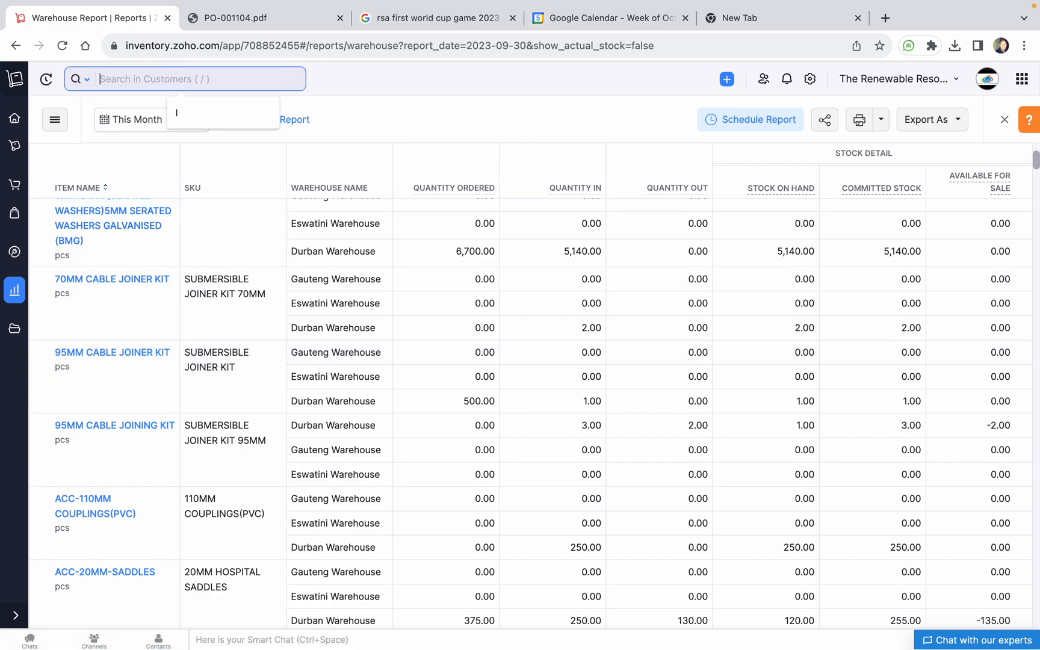
text(mc4)
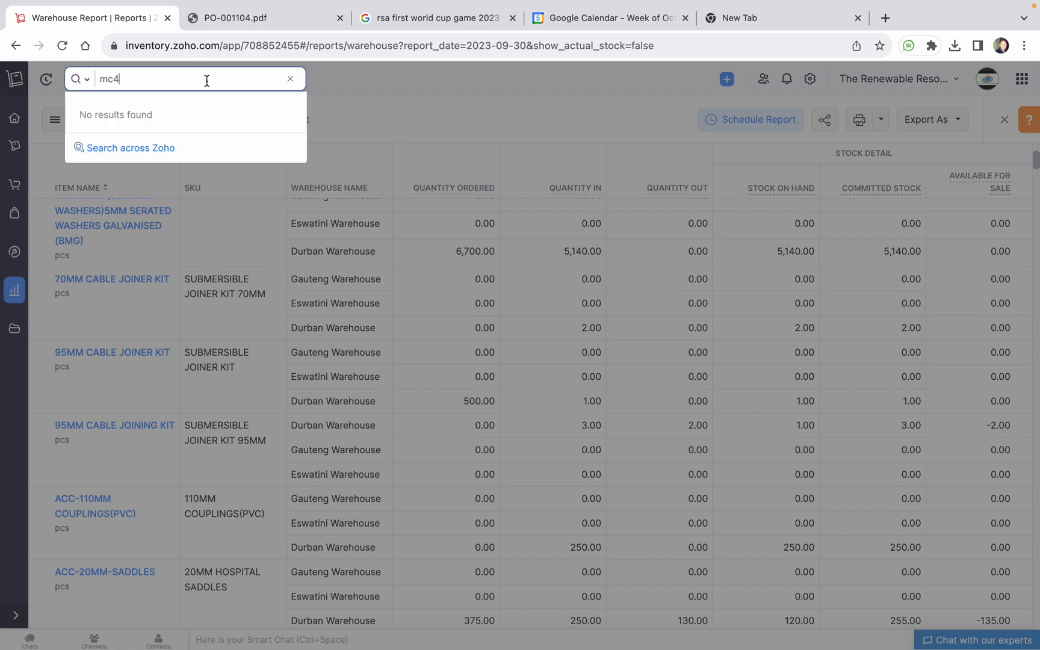
key(BackSpace)
key(BackSpace)
key(BackSpace)
text(lug)
click(290, 82)
Scroll to BR-100A-2P at Durban Warehouse: 14.00 on hand, 15.00 committed, -1.00 available
scroll(242, 432, down, 10)
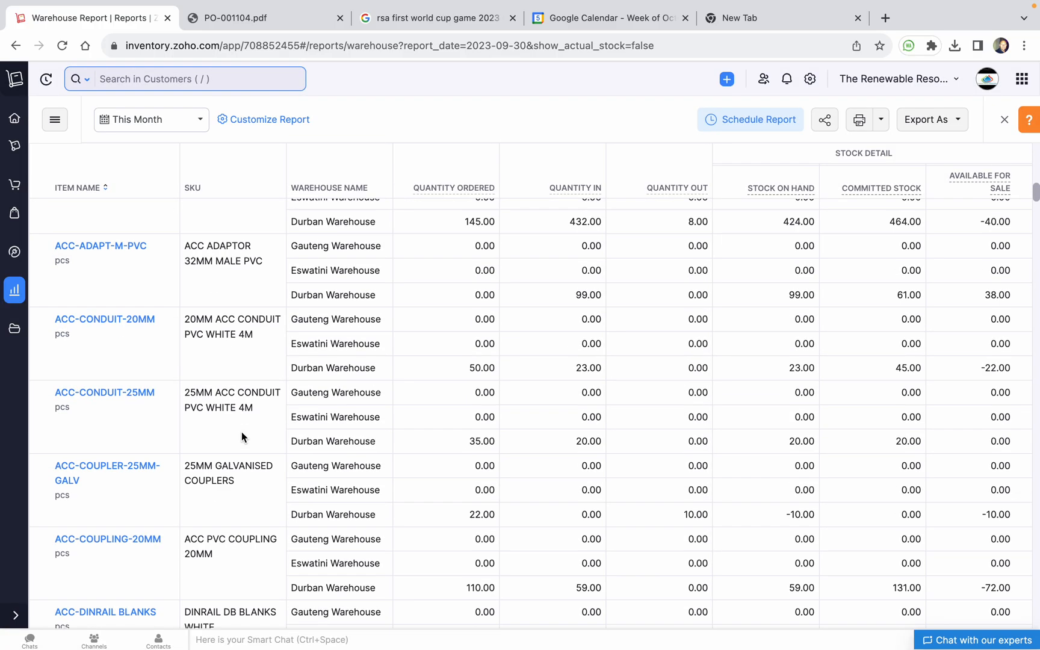
scroll(242, 435, down, 10)
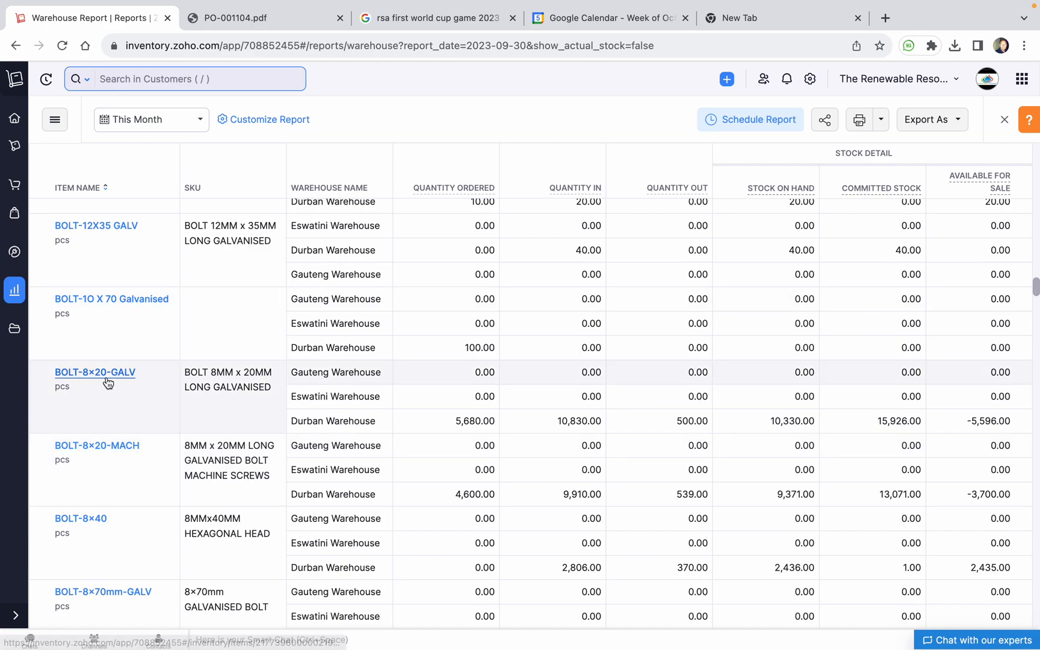
scroll(126, 444, down, 5)
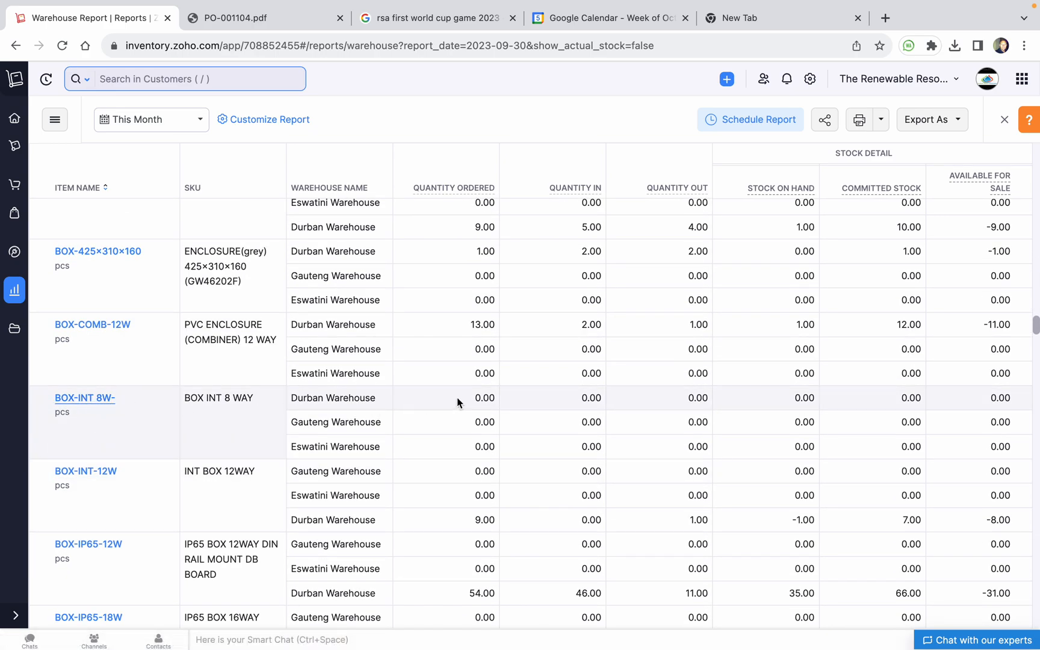
scroll(469, 455, down, 5)
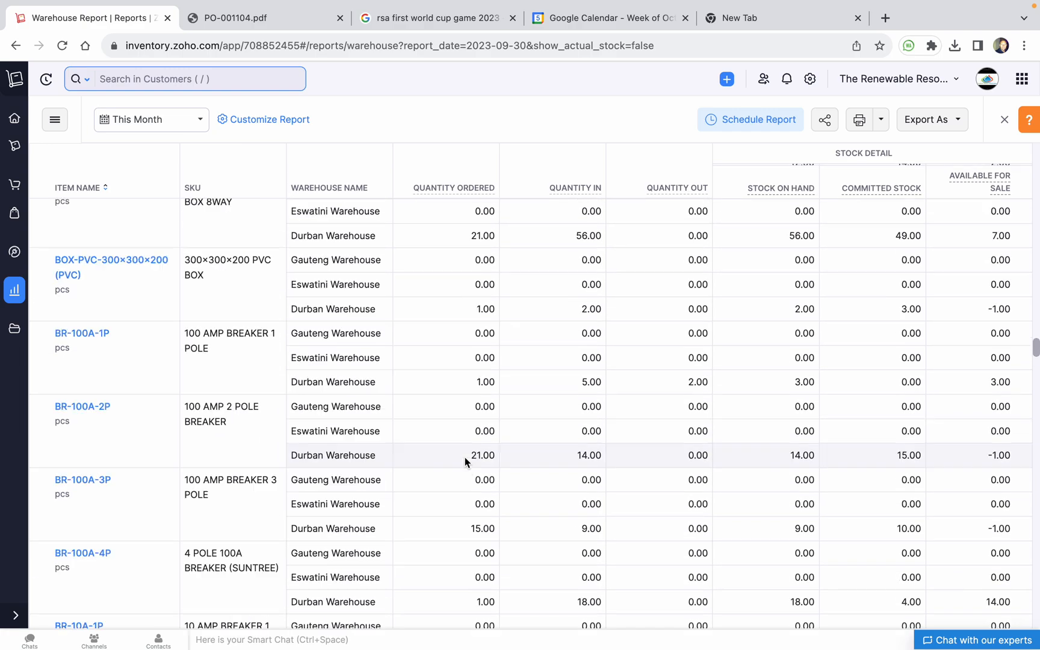
scroll(144, 472, down, 3)
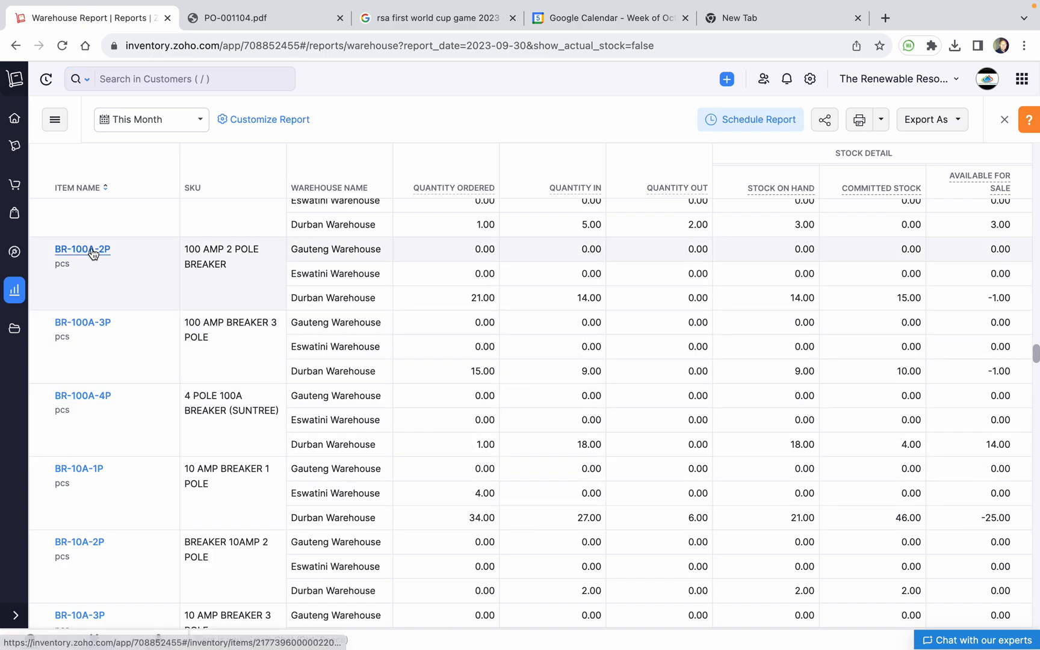
Start a BR-100A-2P stock adjustment at Durban Warehouse with new quantity on hand 16 (+2)
click(64, 252)
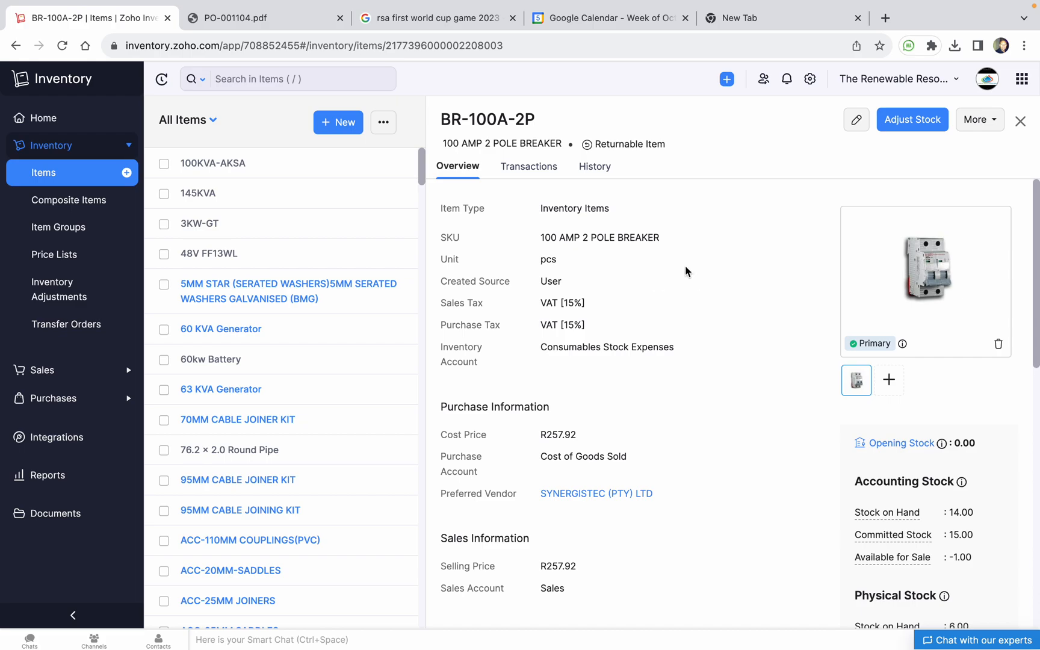
click(929, 124)
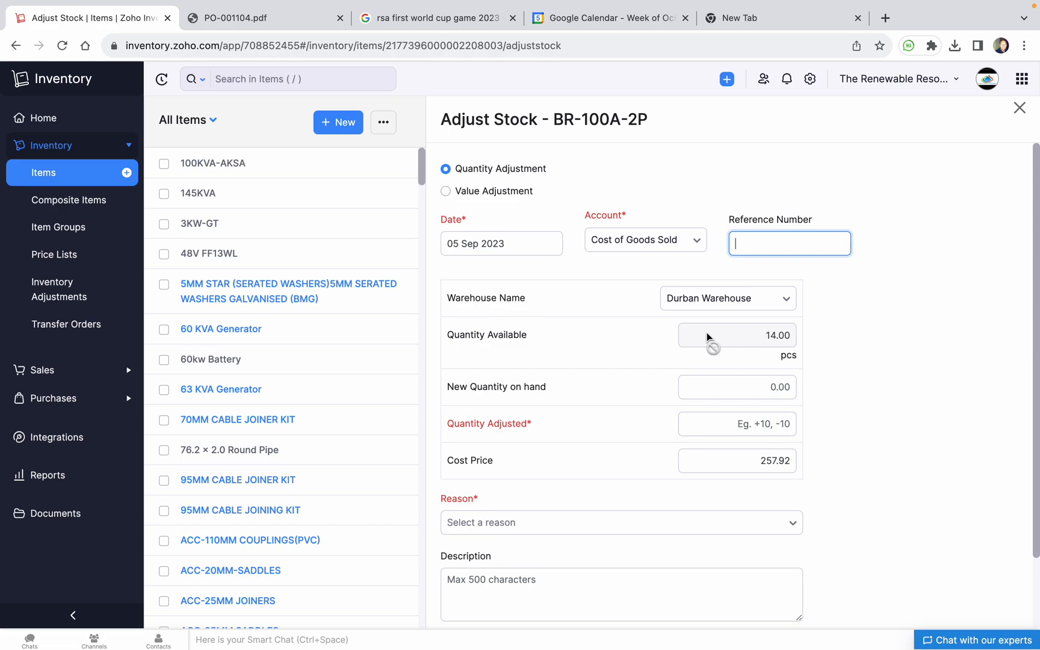
click(735, 301)
click(735, 304)
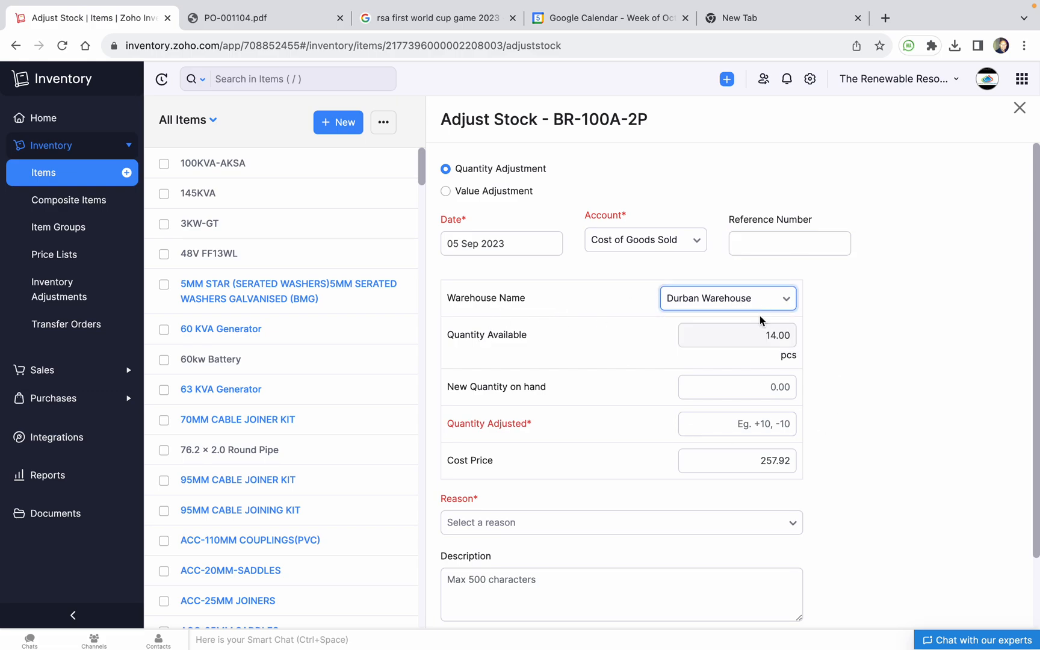
click(772, 384)
text(16)
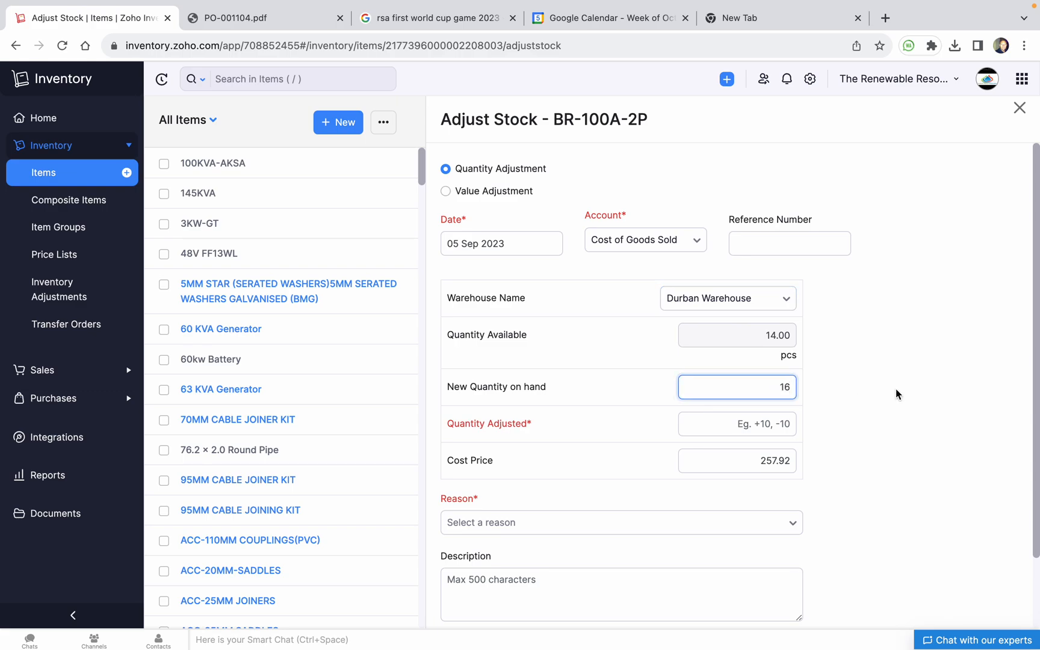
click(897, 394)
click(762, 427)
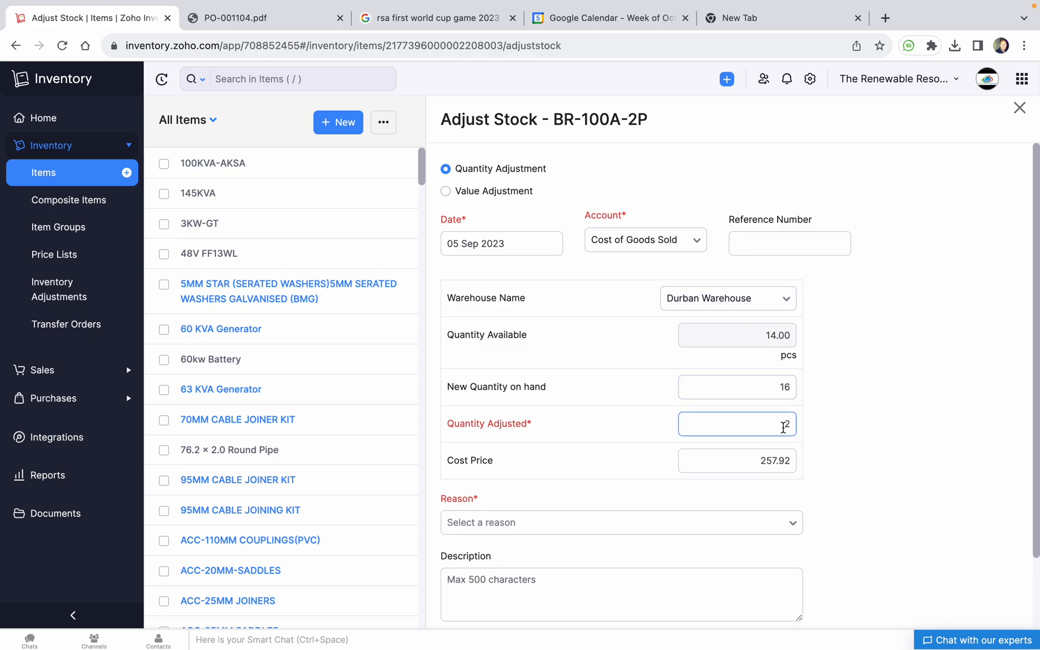
click(681, 483)
Choose Stocktaking results as the adjustment reason
scroll(770, 474, down, 2)
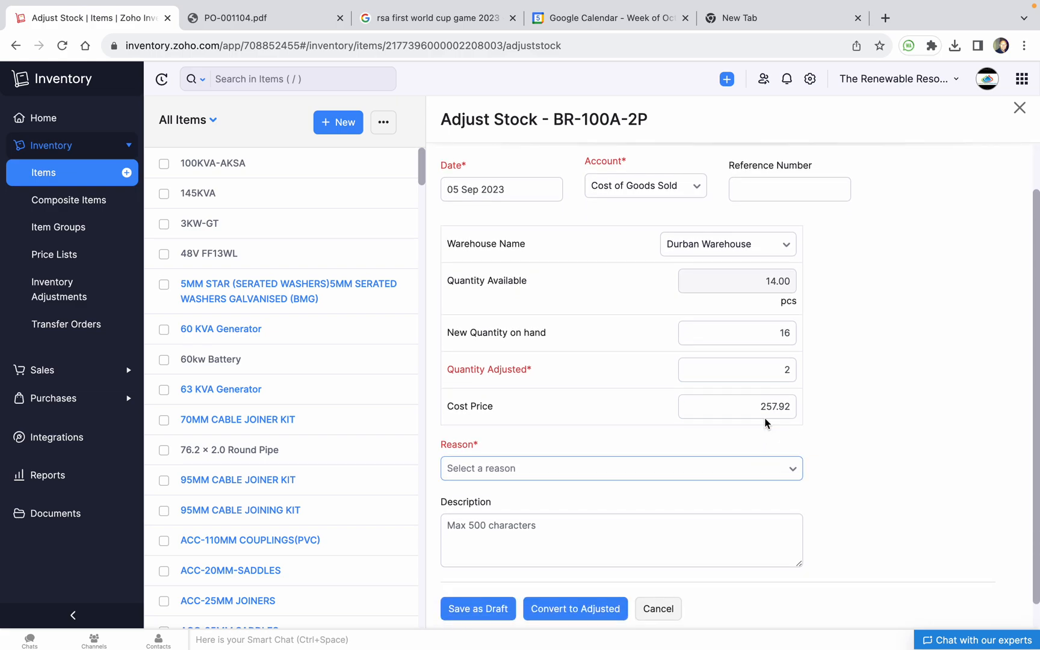
click(579, 479)
scroll(536, 538, down, 2)
scroll(536, 545, up, 2)
scroll(629, 555, down, 3)
scroll(631, 553, up, 3)
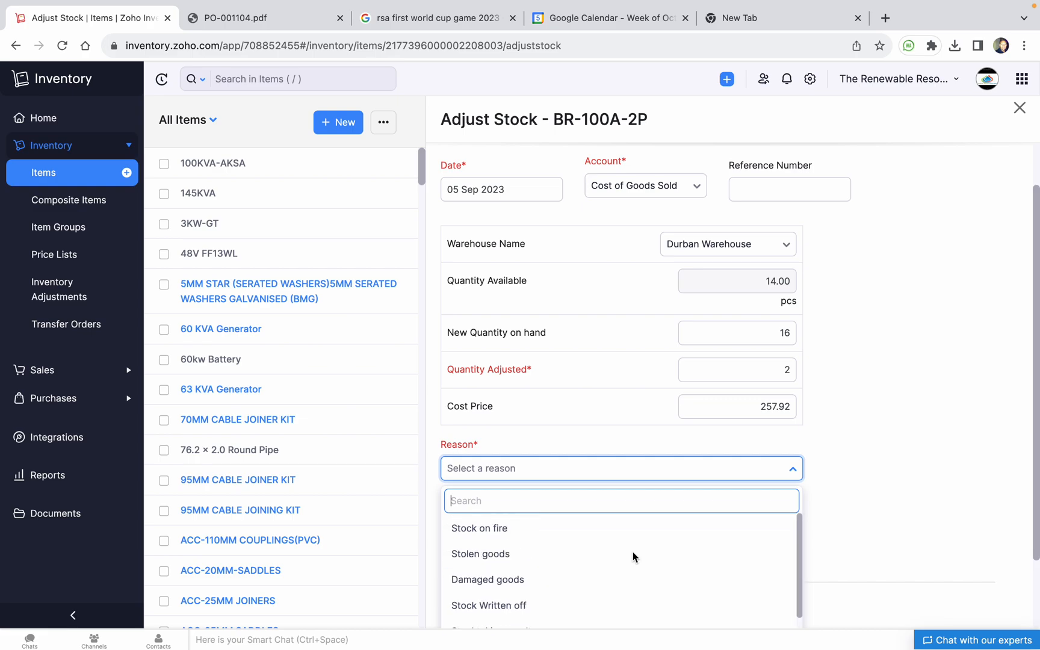
scroll(891, 517, down, 2)
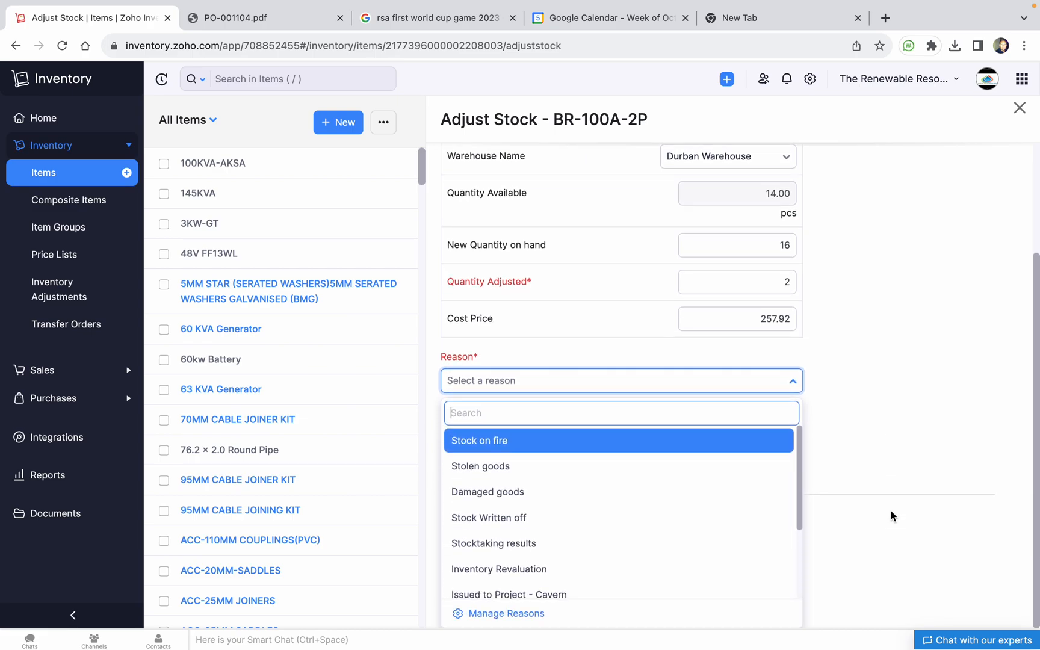
scroll(630, 588, down, 2)
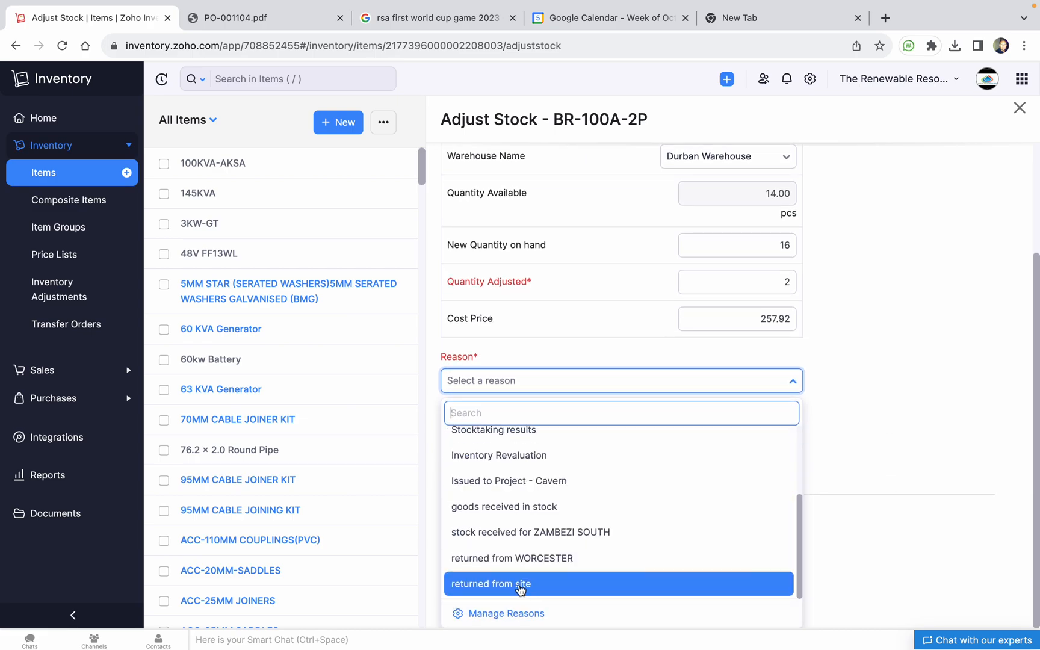
scroll(518, 518, up, 2)
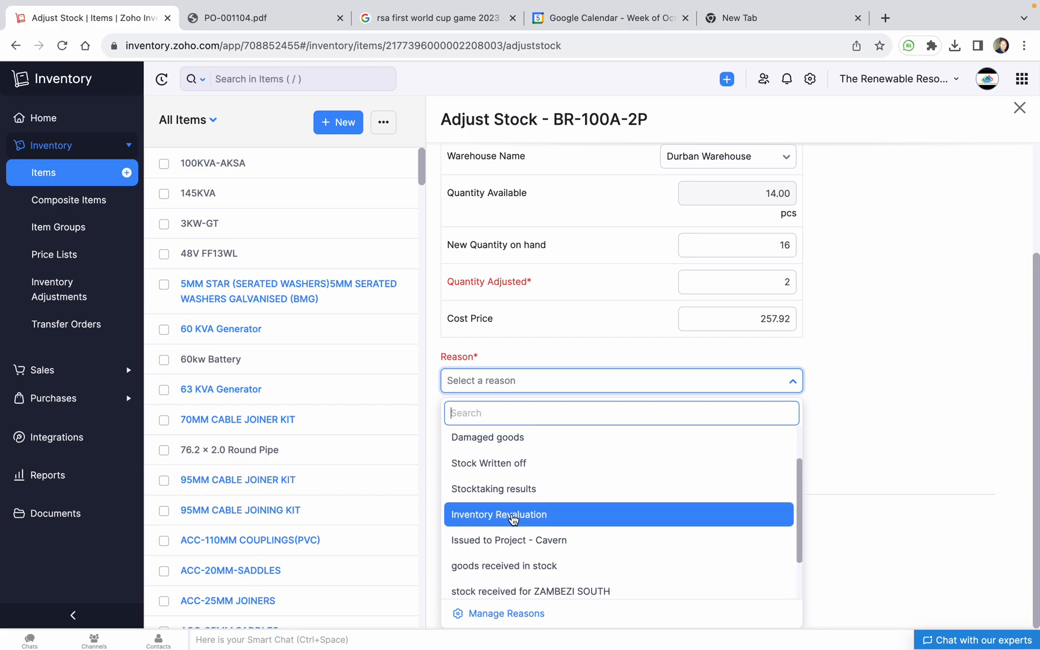
click(511, 509)
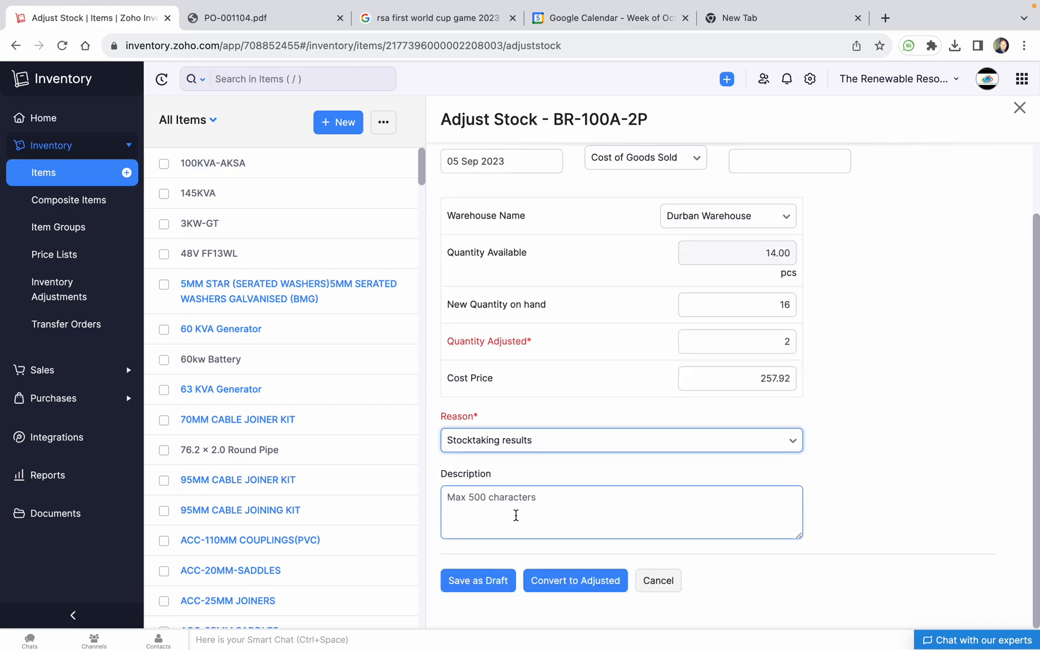
Save the adjustment as a draft and check BR-100A-2P's stock locations, Durban still 14.00
click(503, 587)
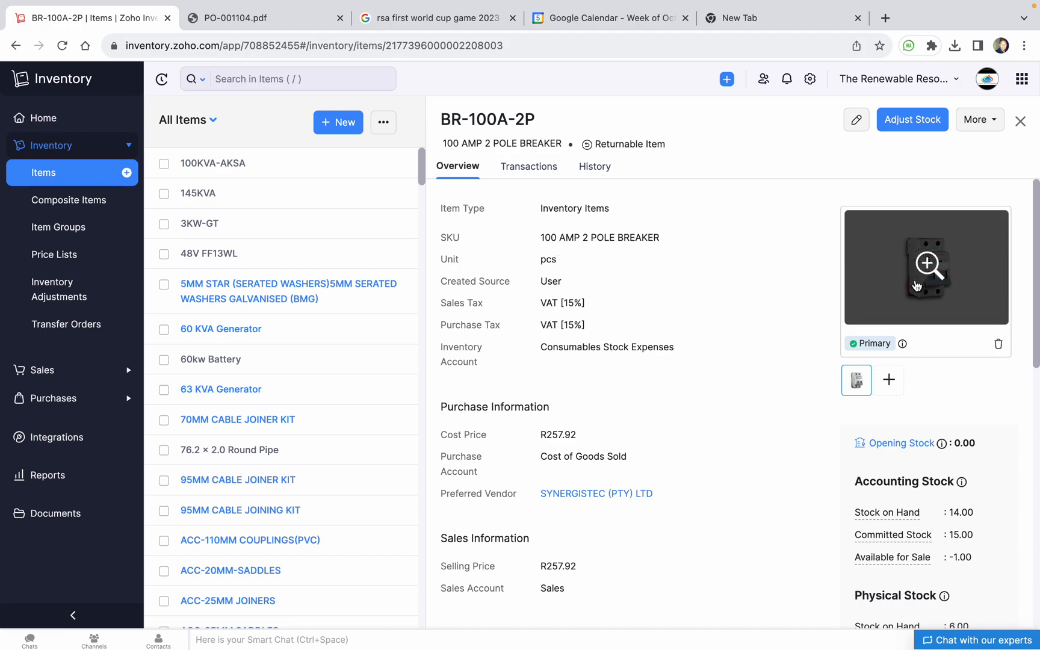
scroll(711, 400, down, 1)
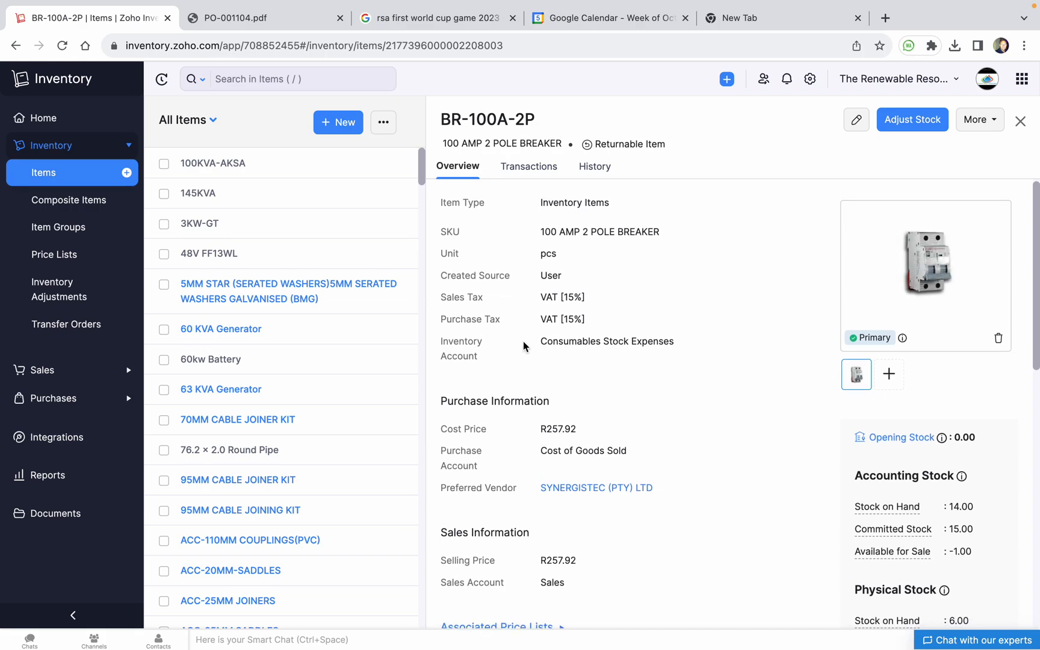
scroll(730, 407, down, 3)
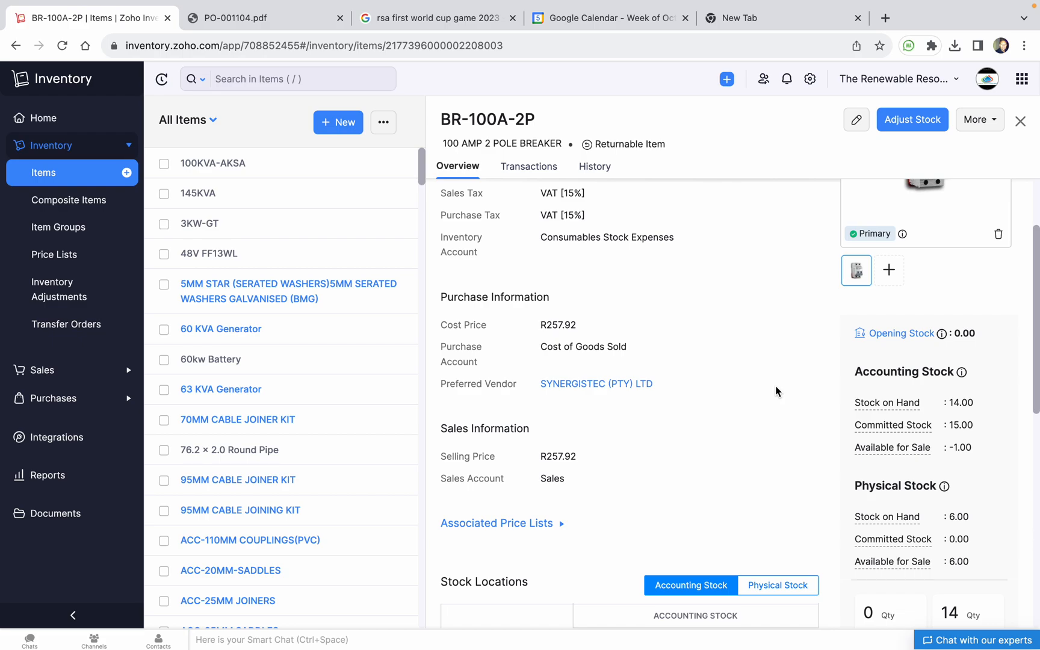
scroll(775, 390, down, 3)
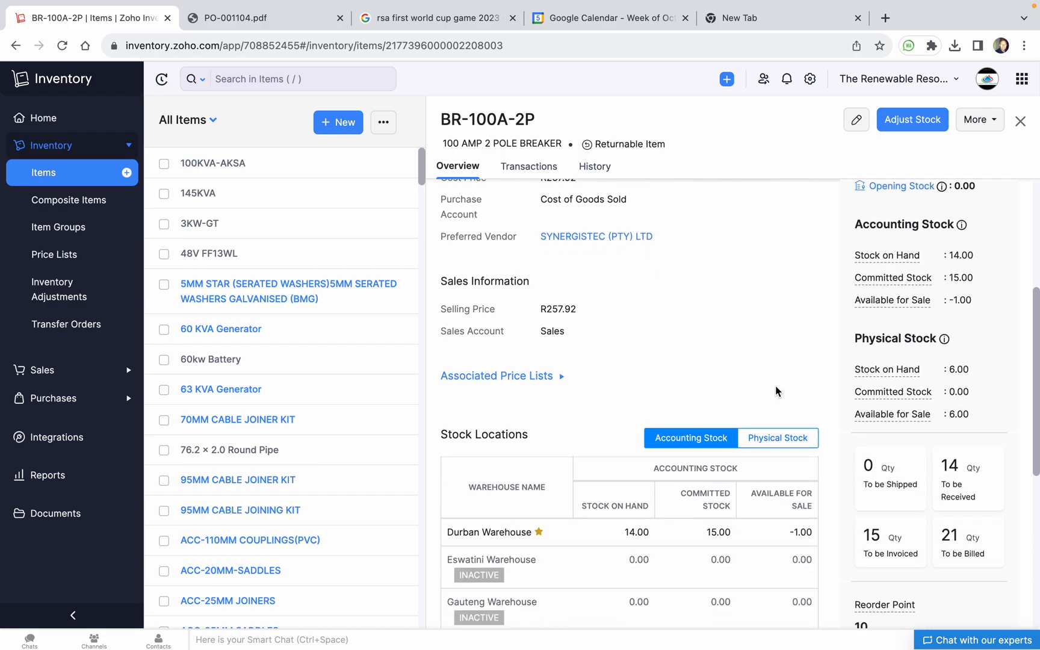
scroll(560, 553, down, 3)
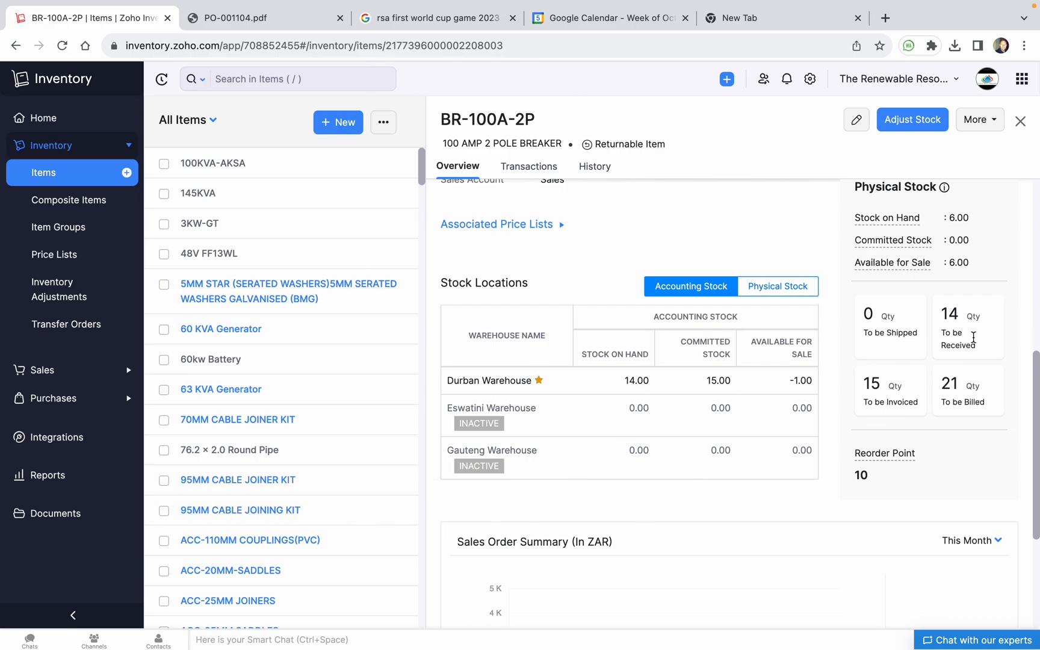
scroll(823, 436, up, 7)
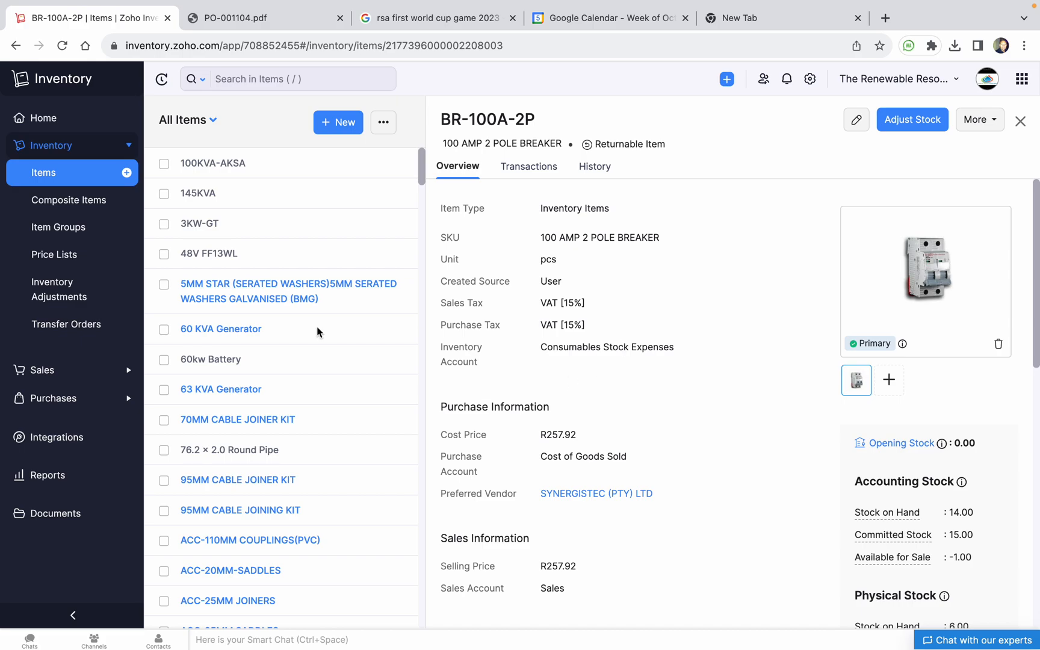